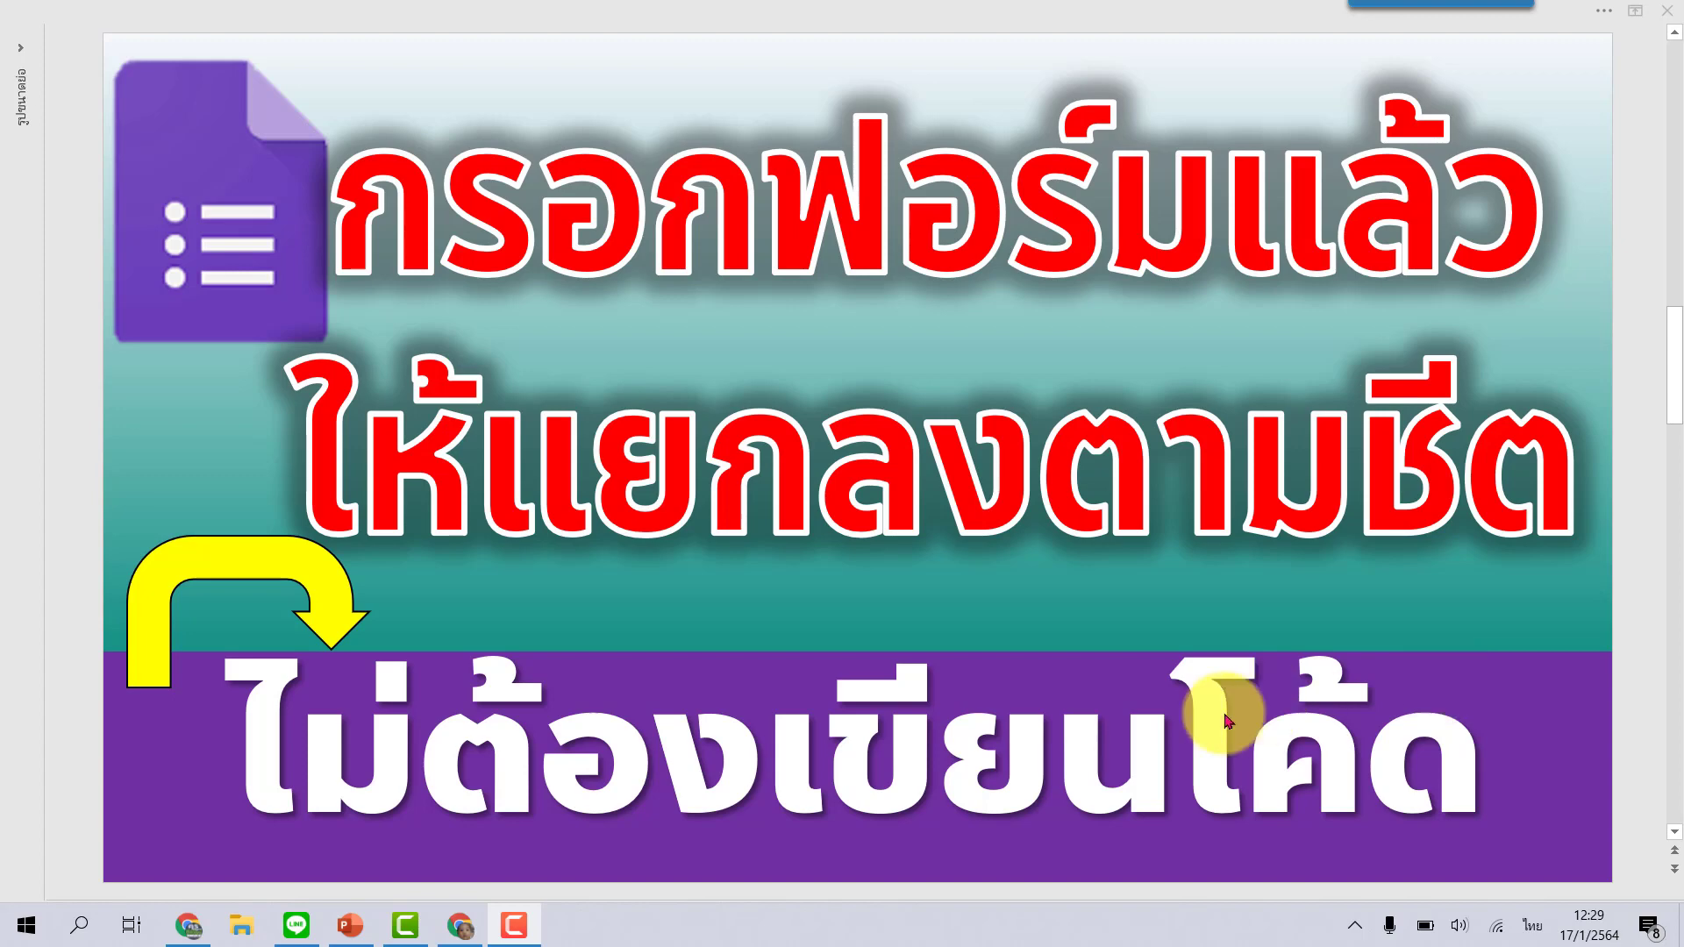
Switch to Google Drive in Chrome and create a new blank Google Form
click(460, 926)
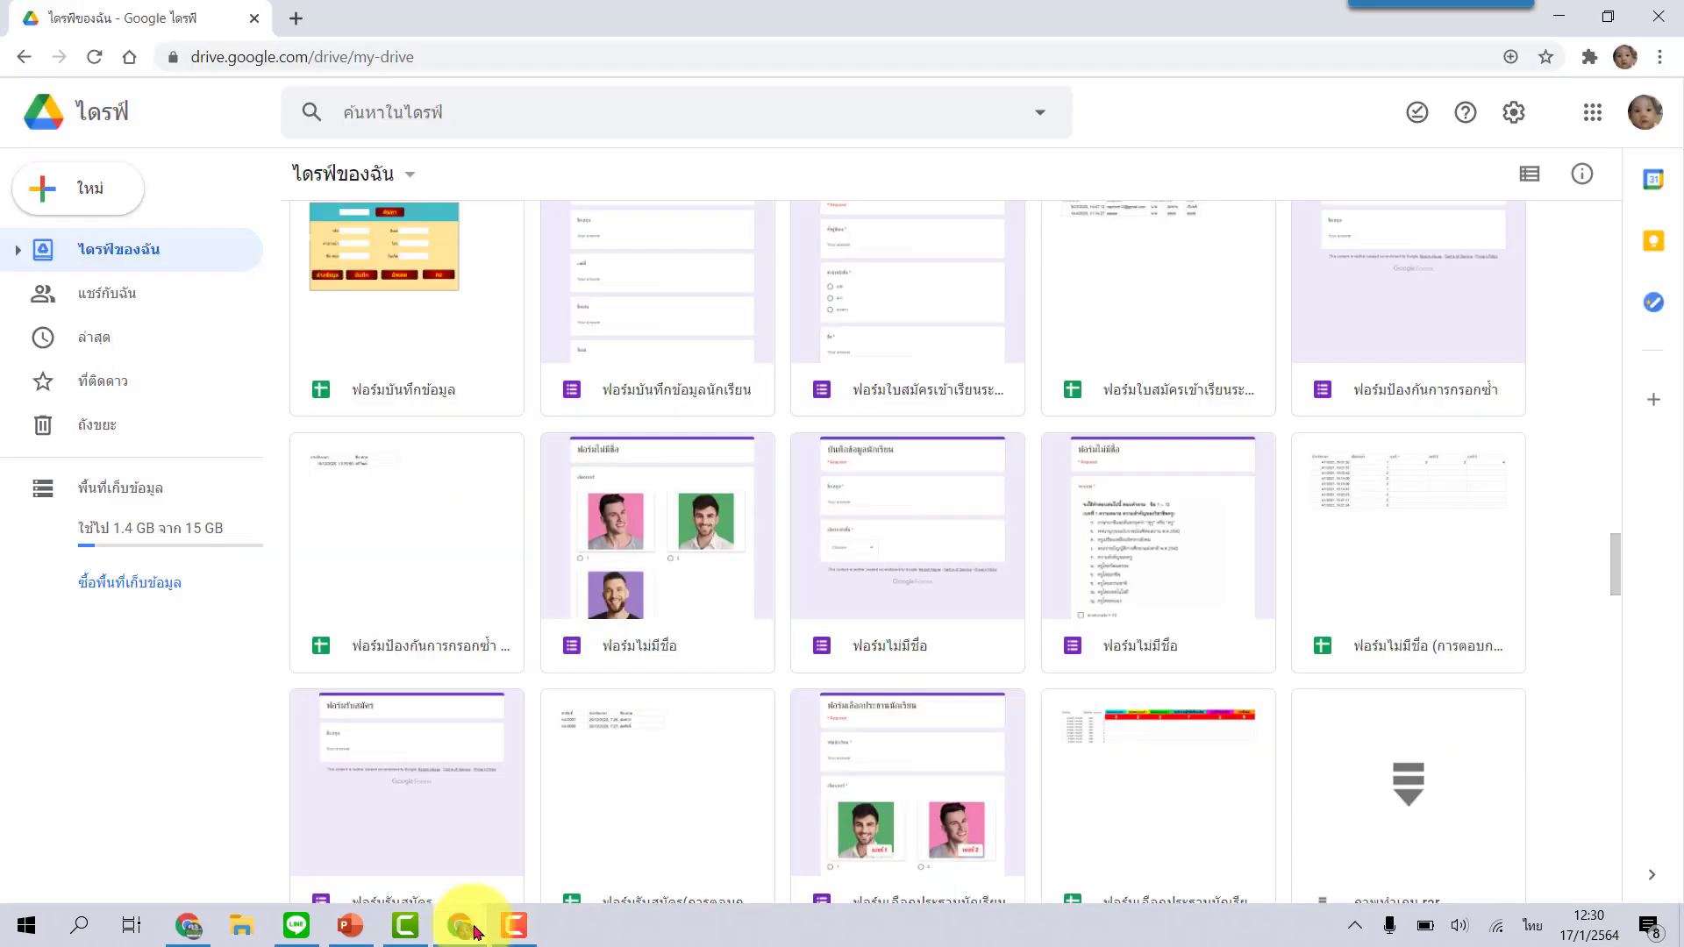
click(96, 190)
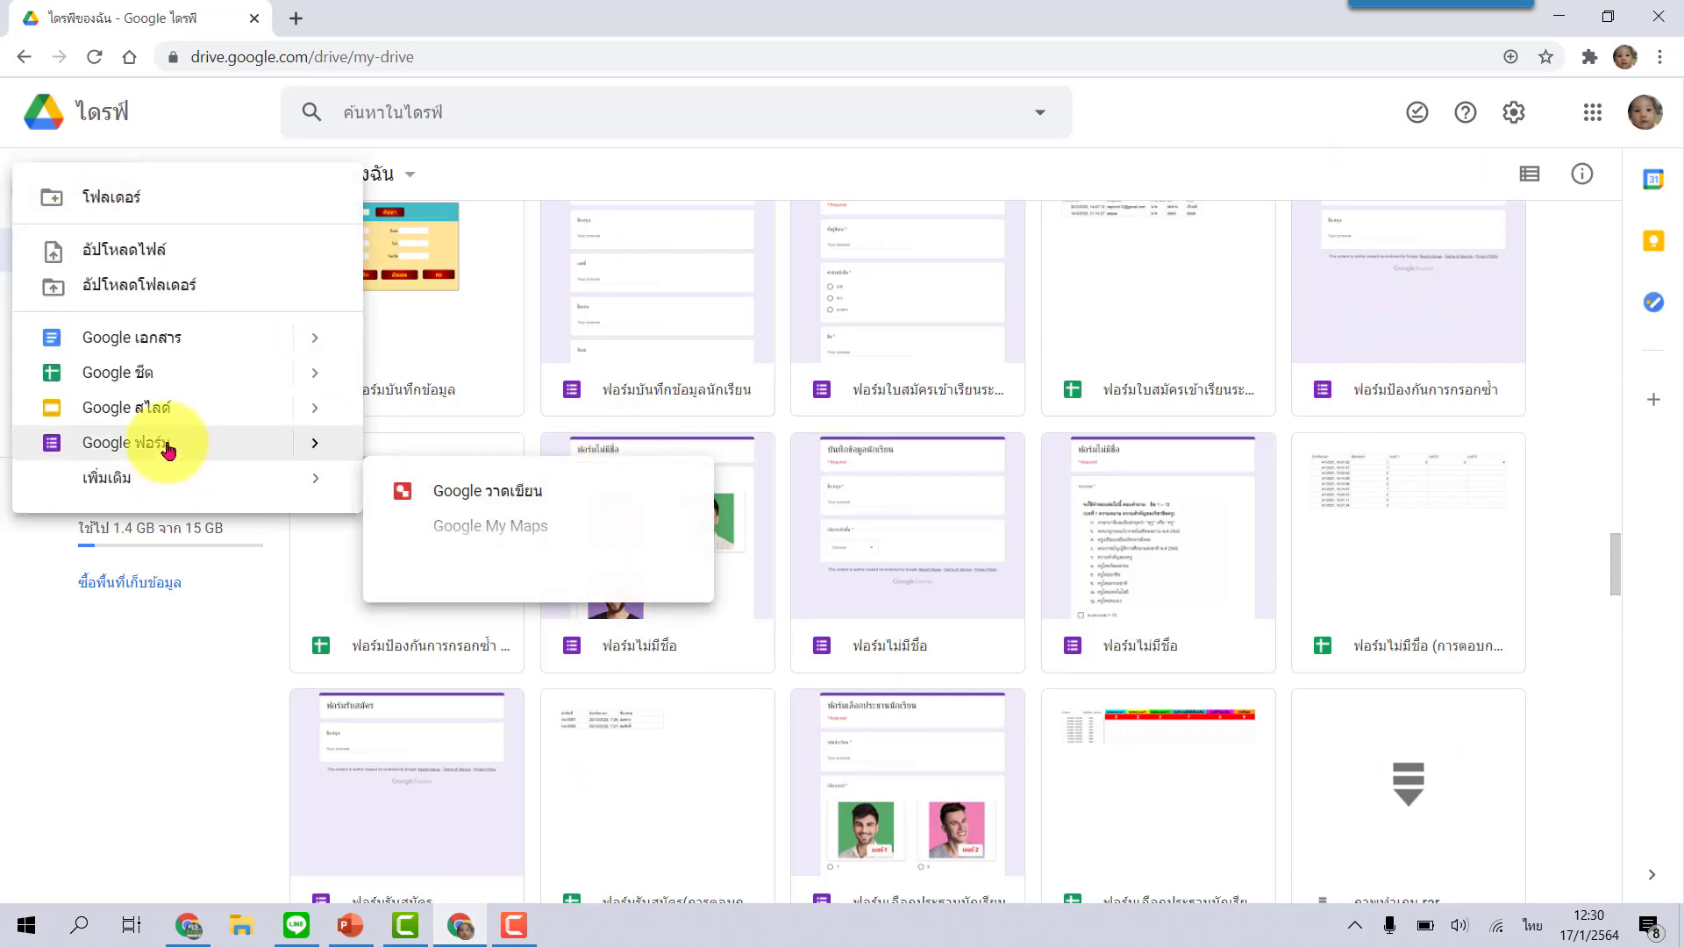
click(167, 443)
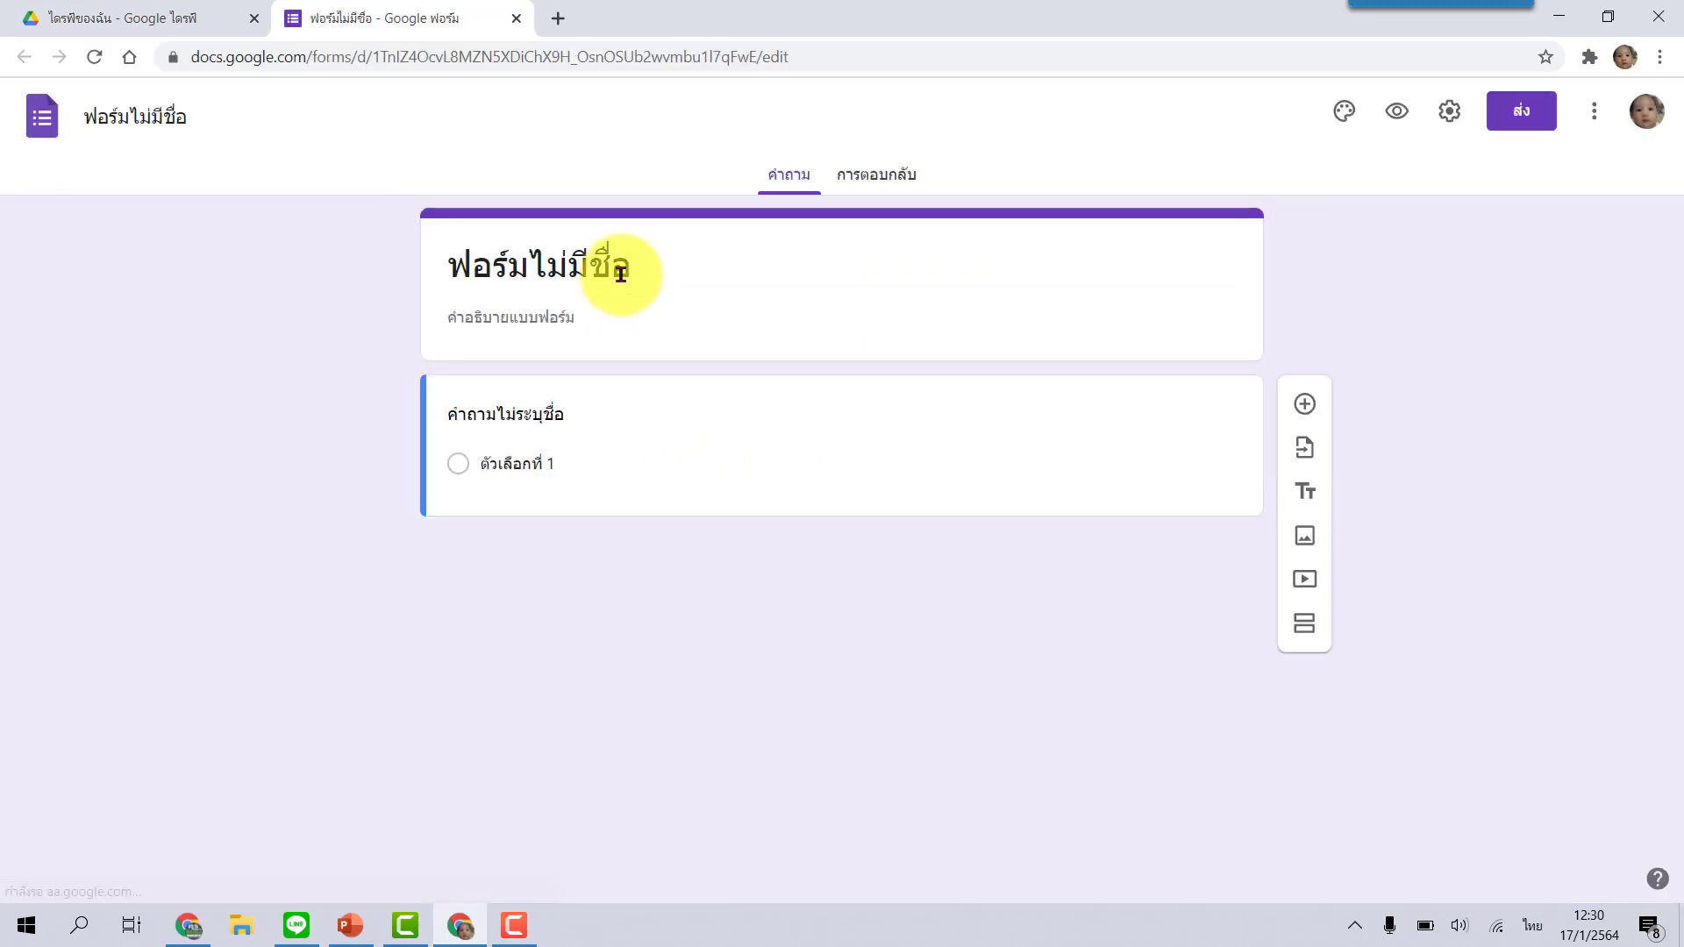
Title the form "ฟอร์มรับสมัครชุมนุม" and apply the same name to the form file
click(631, 268)
drag(530, 265, 709, 262)
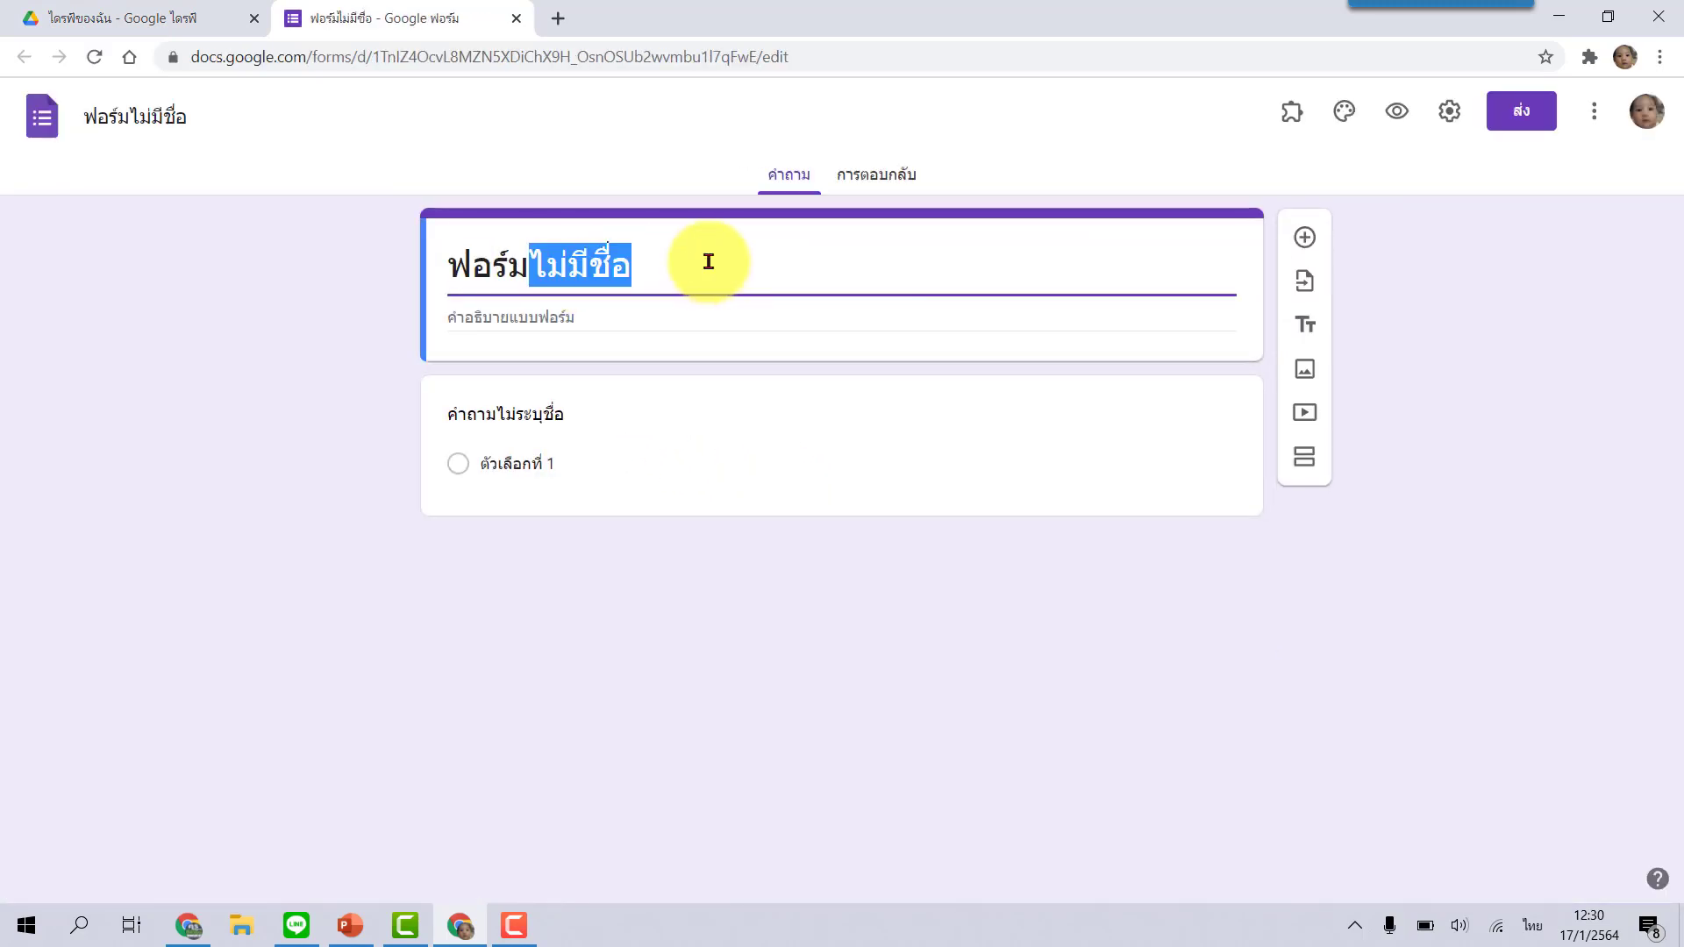
text(รับส)
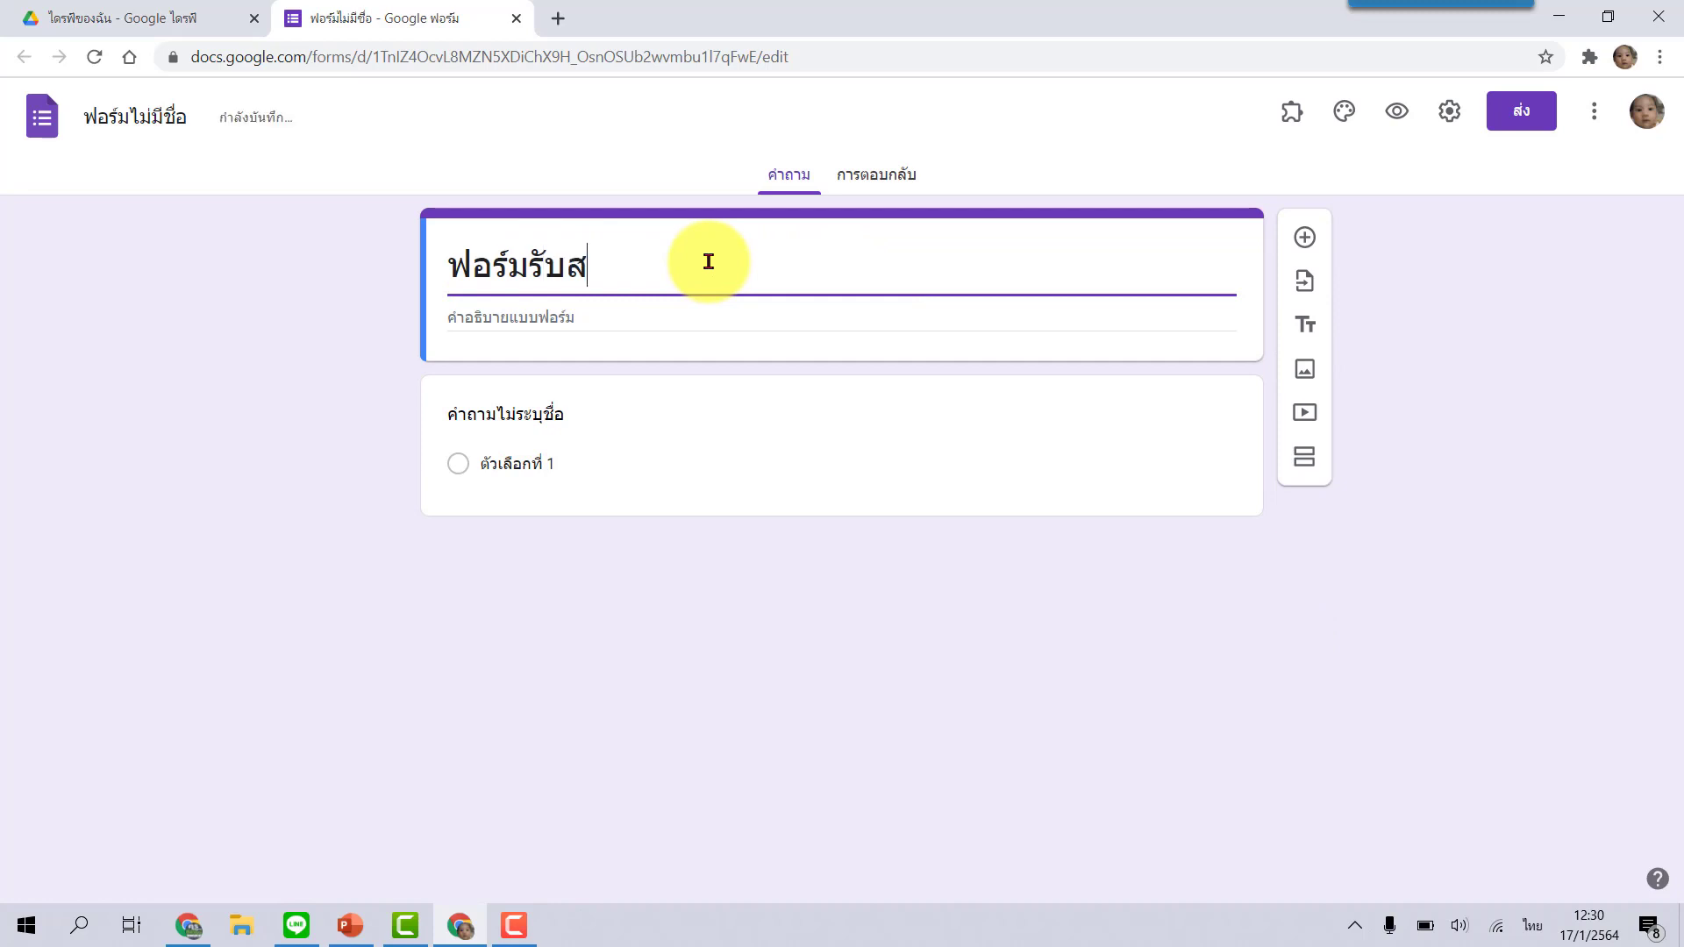
text(มัครชุมนุม)
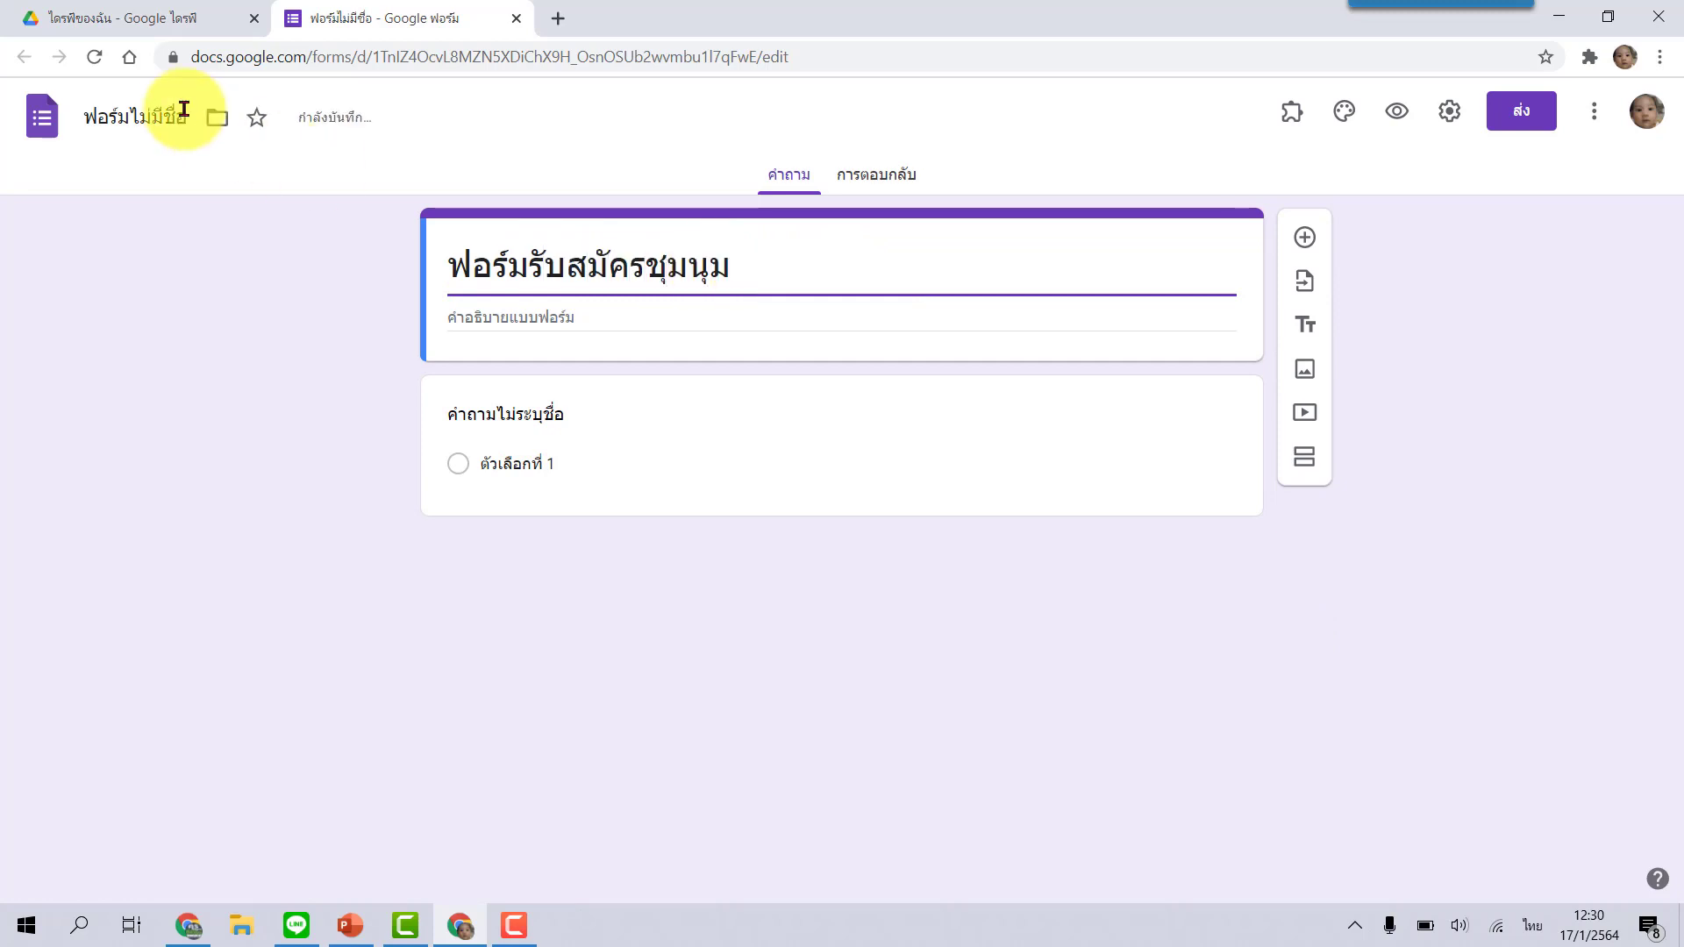
click(131, 114)
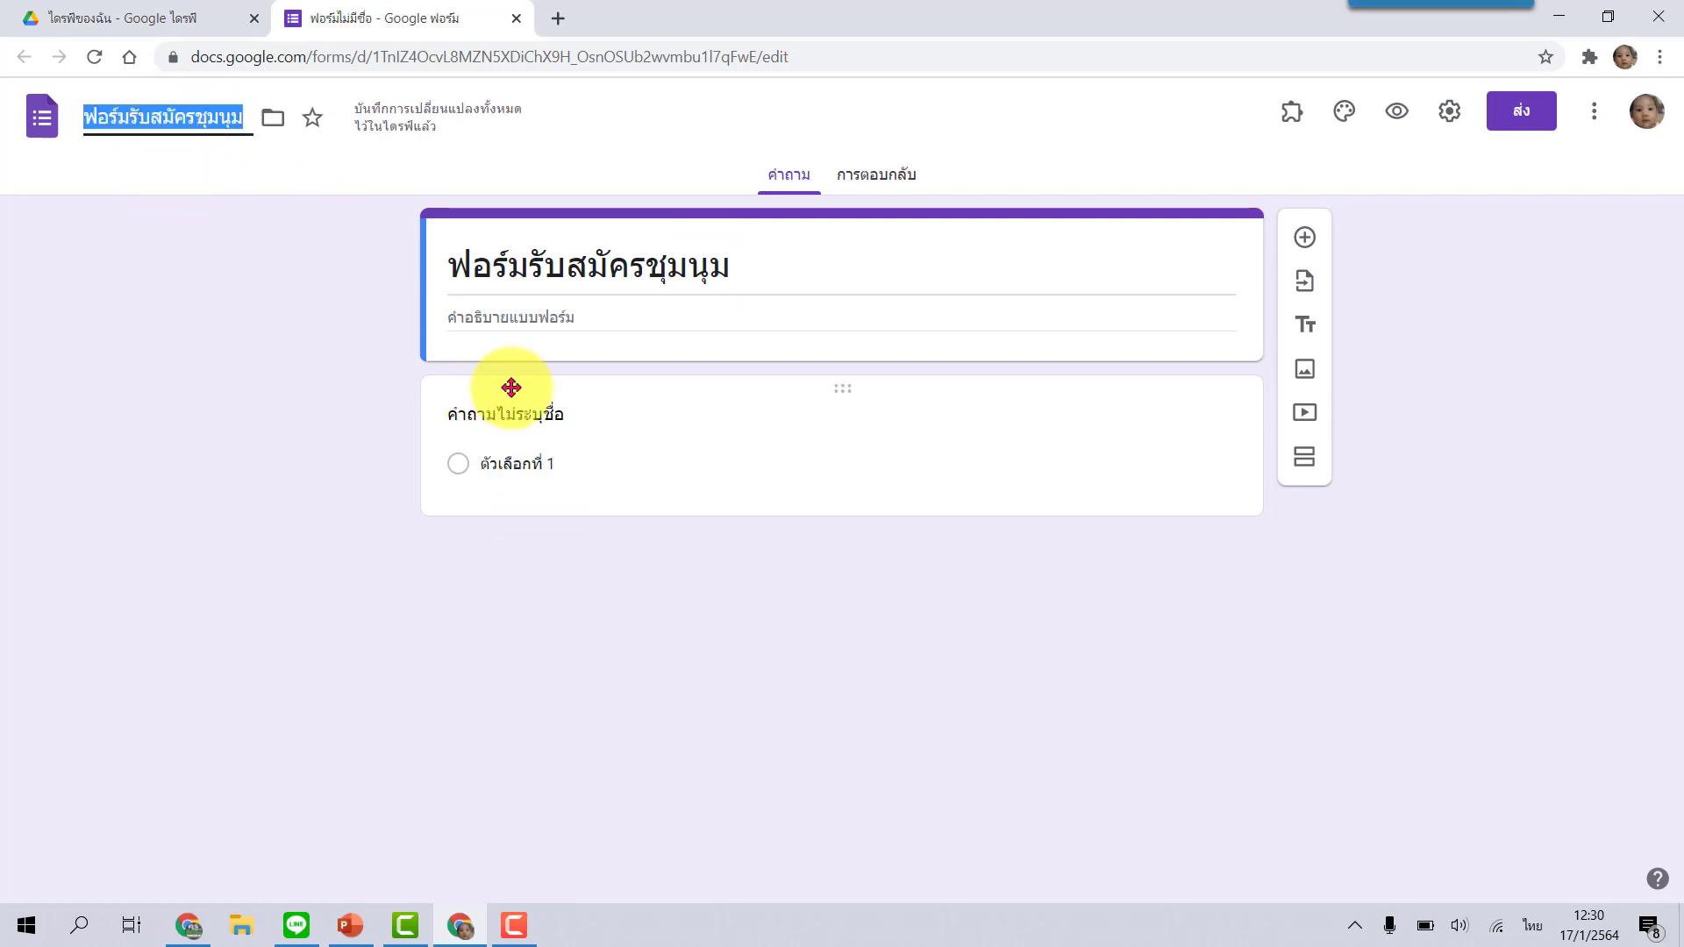
Set up the first question as "ชื่อ สกุล" with a short-answer (คำตอบสั้นๆ) response and make it required
click(537, 421)
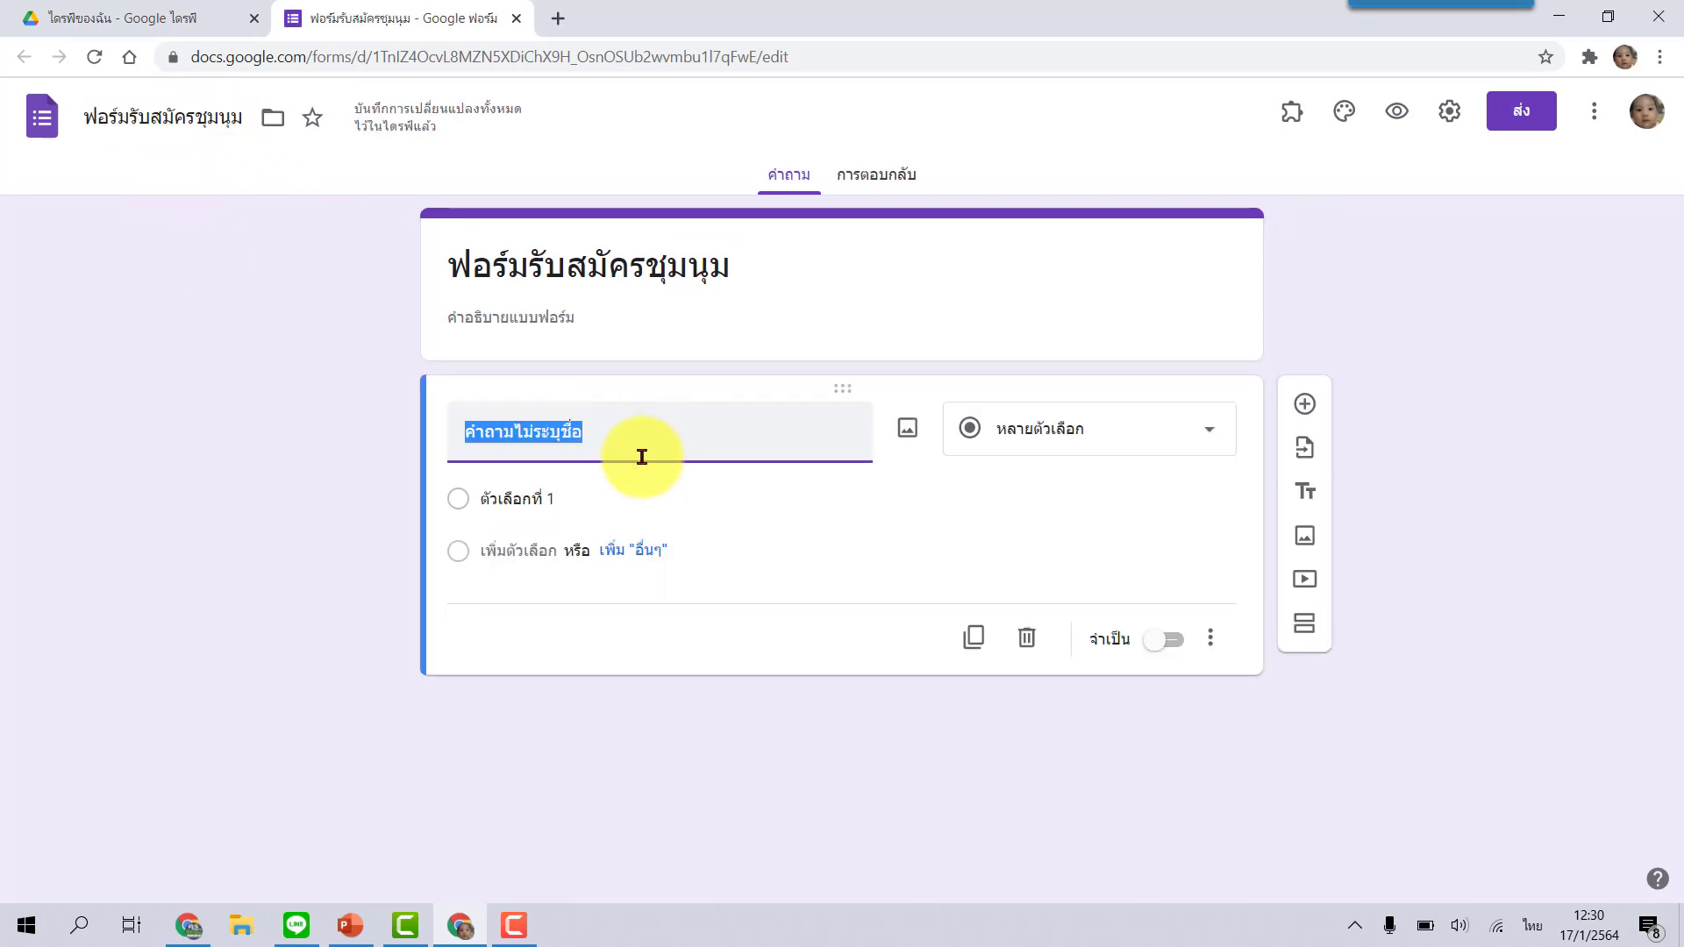
text(ชื่อ)
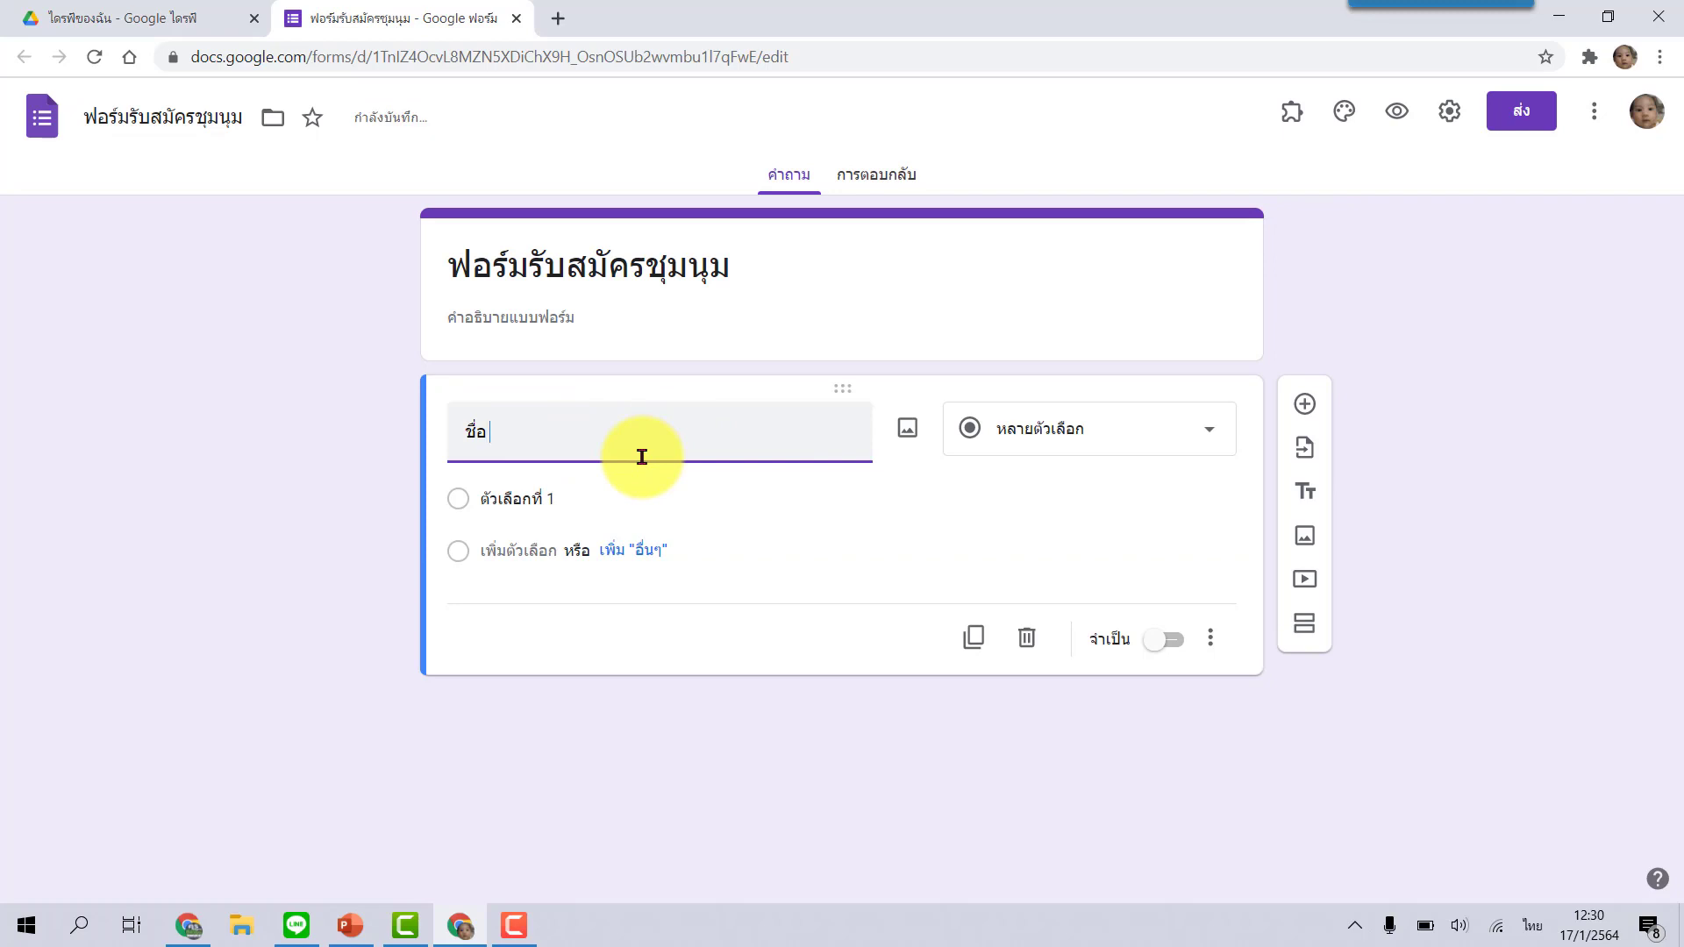
text( สกุล)
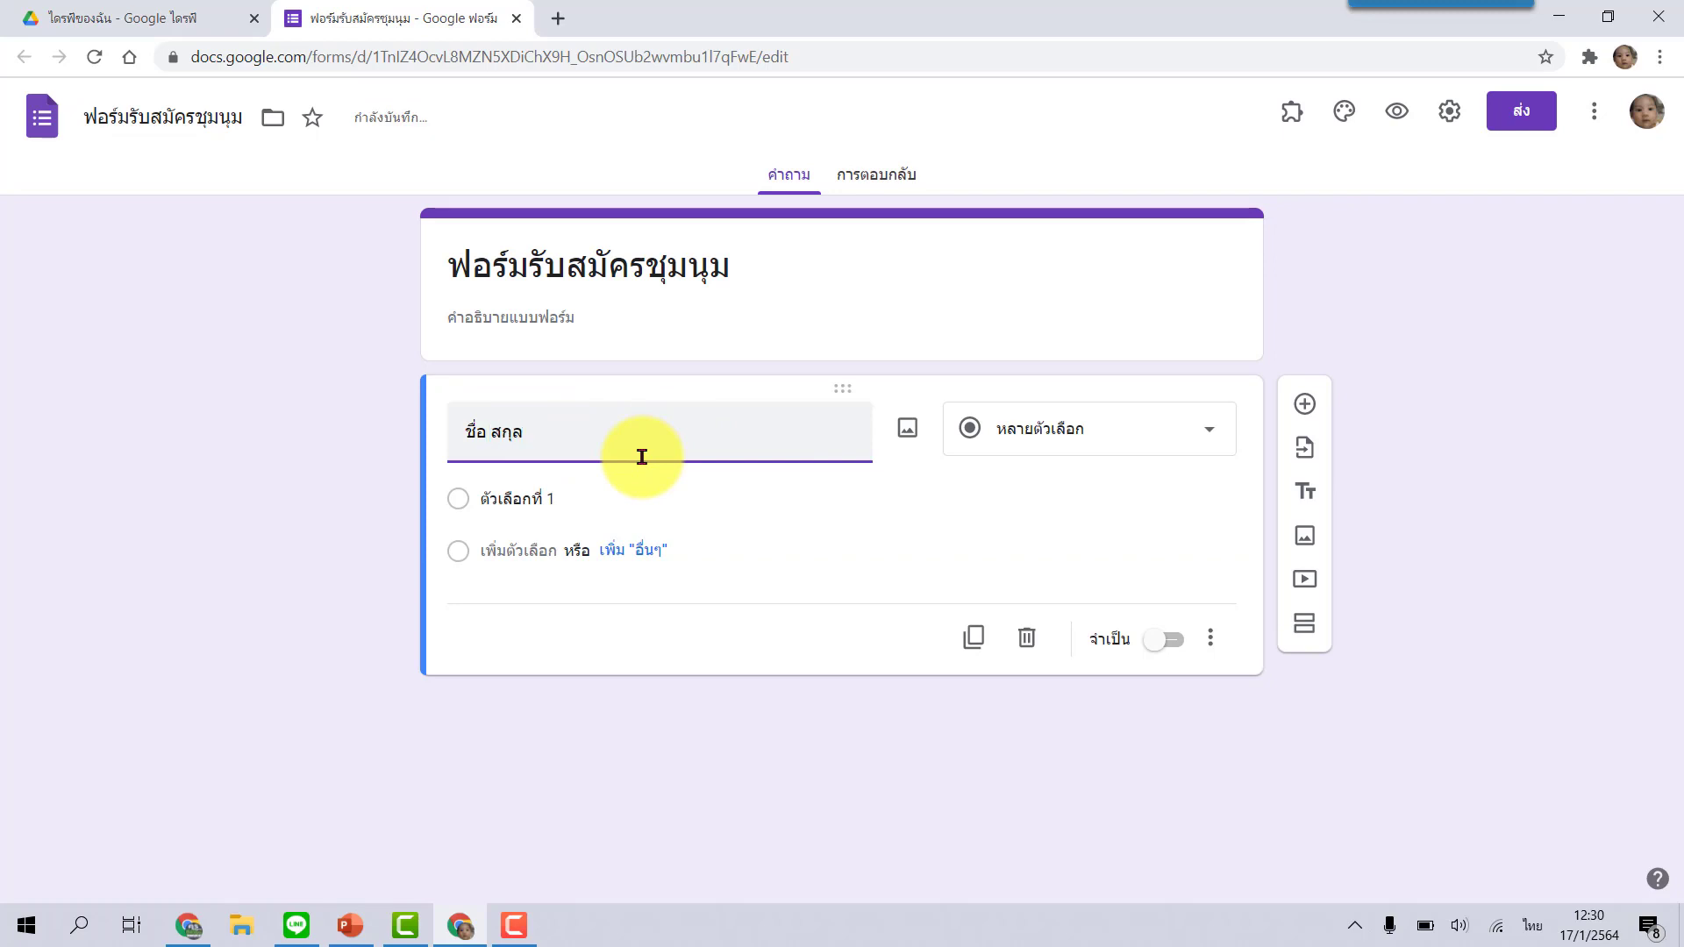
click(1097, 443)
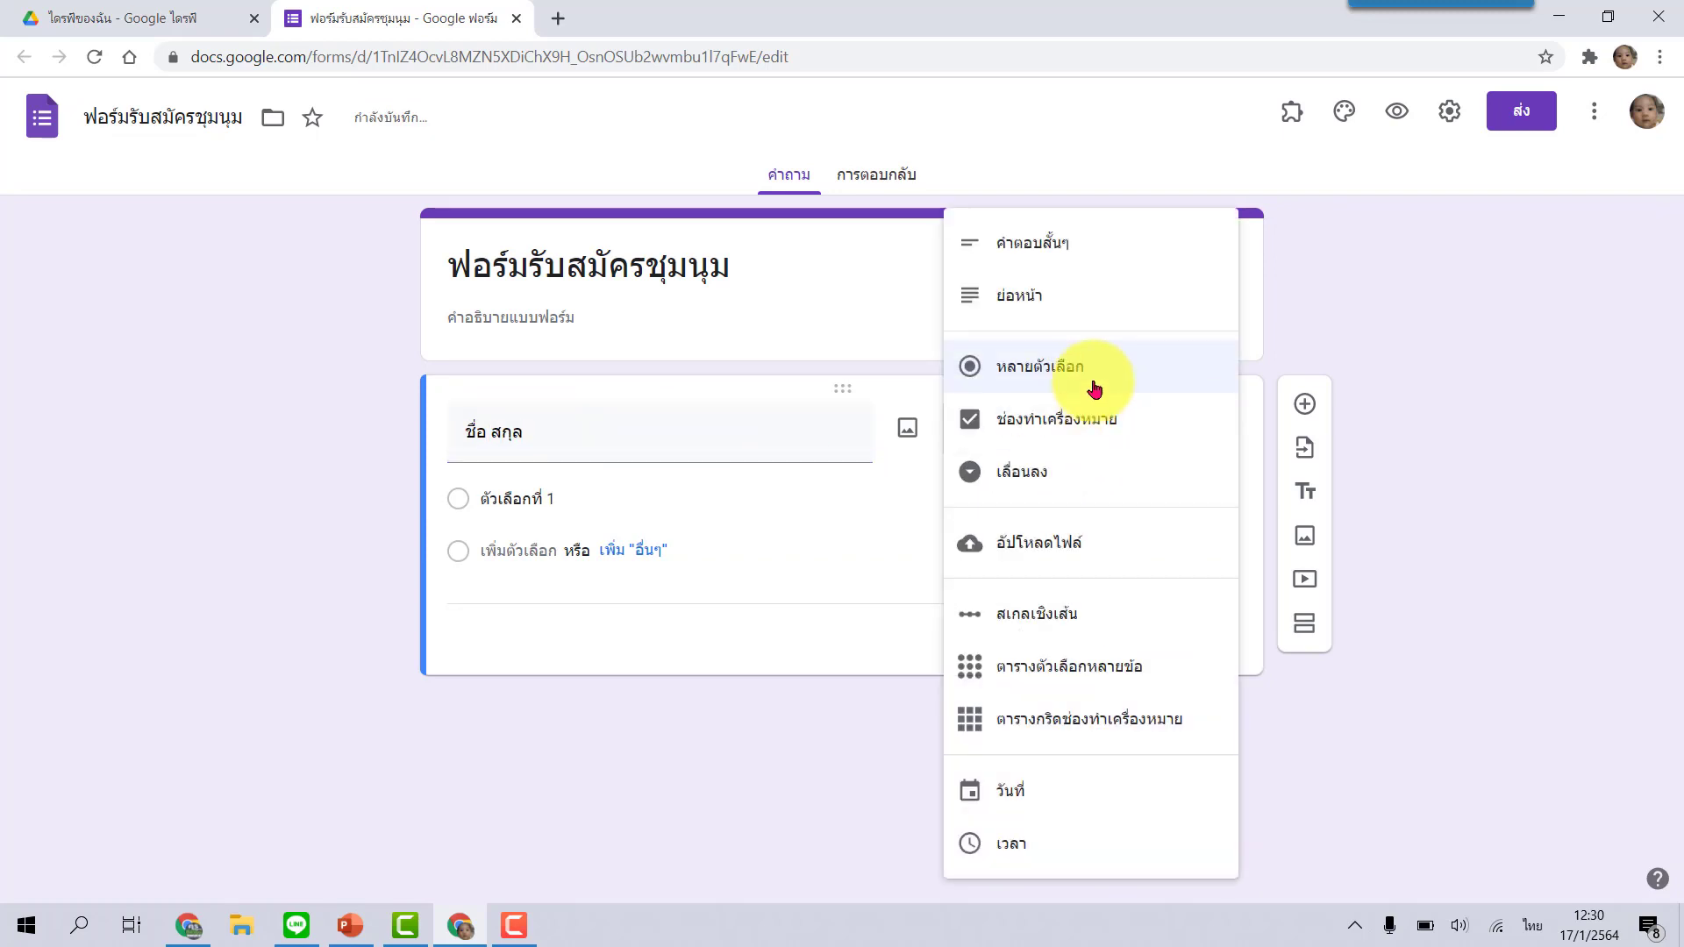
click(1090, 254)
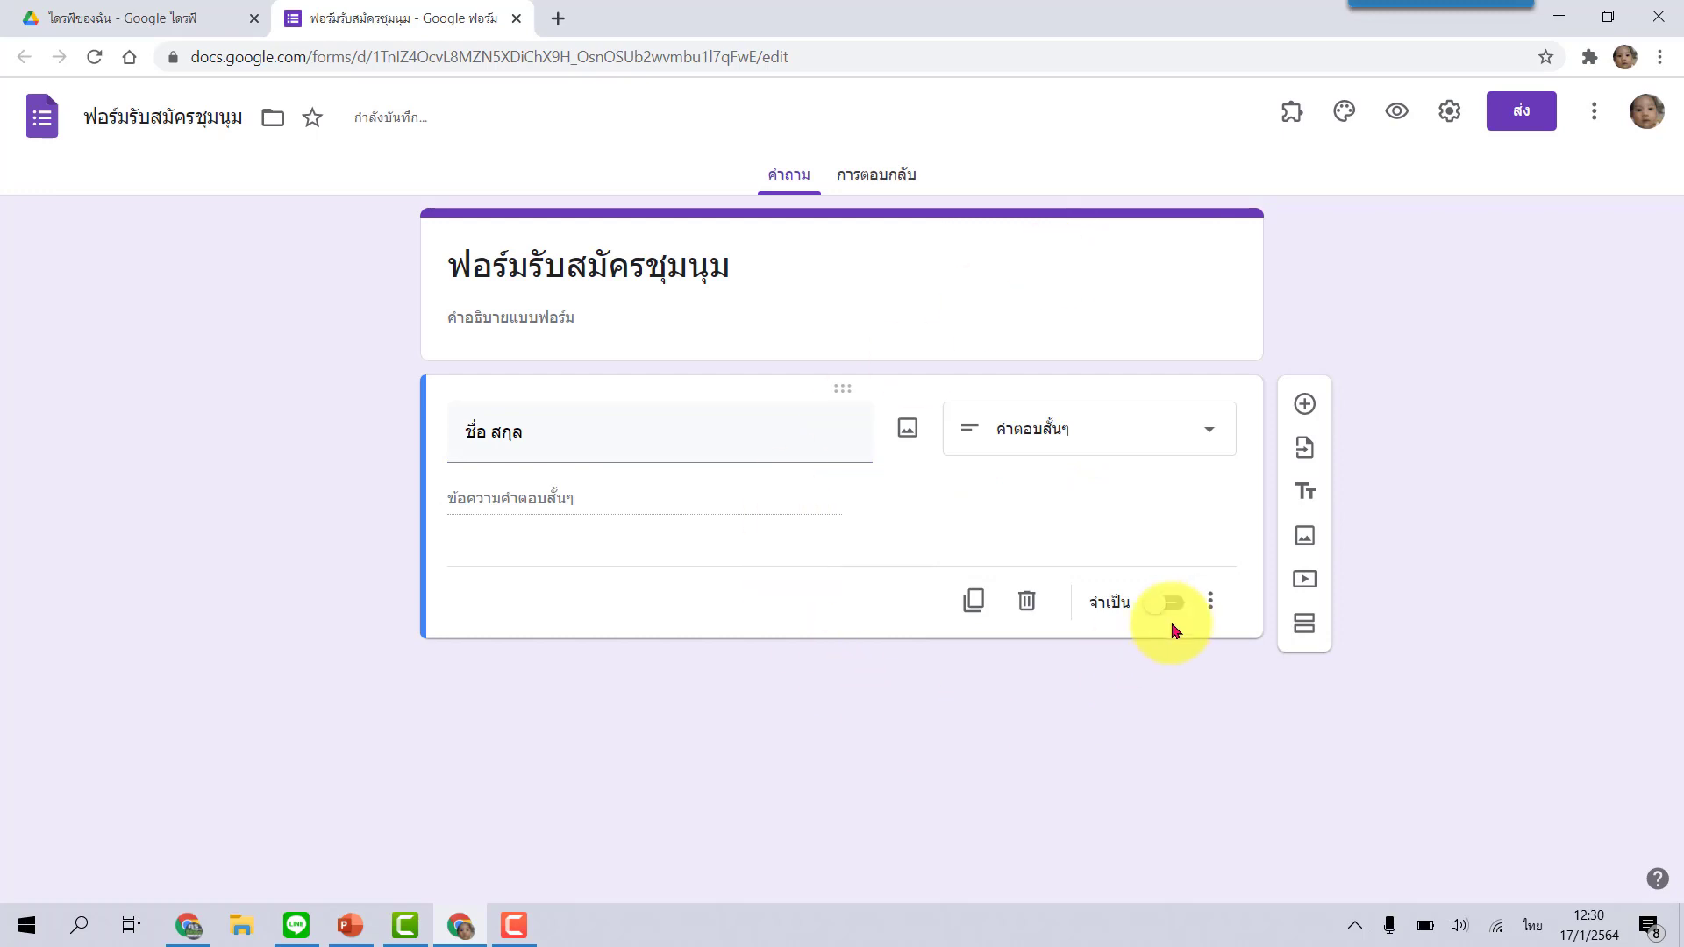
click(1172, 604)
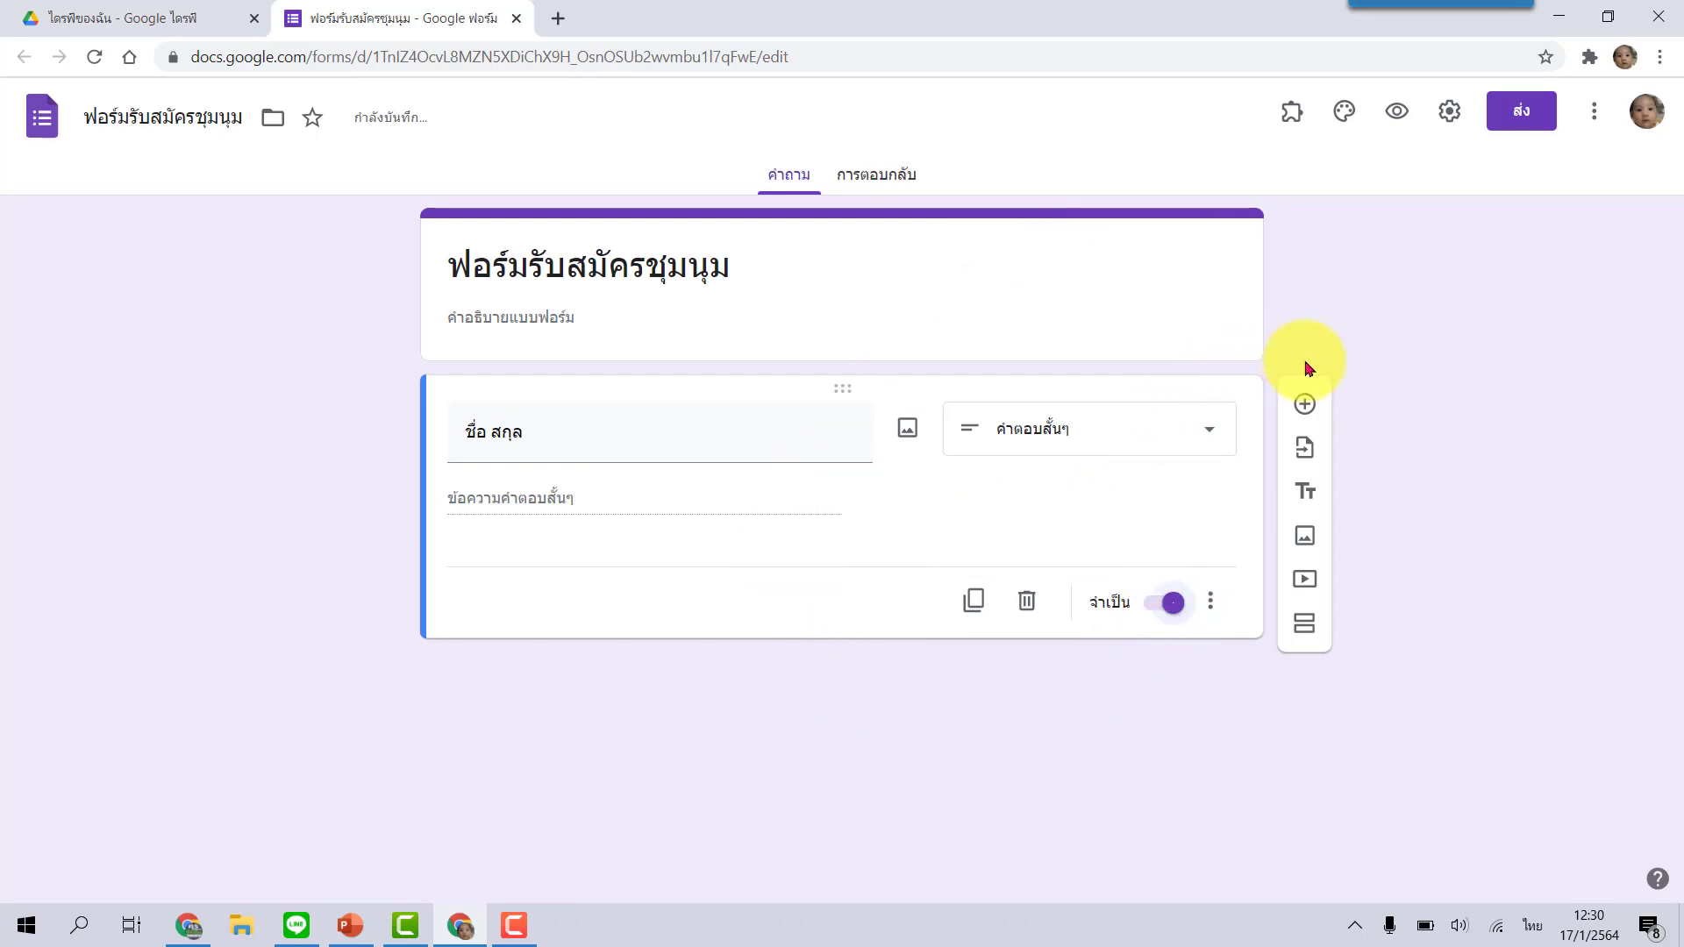
Add a multiple-choice question "ชั้น" with "ม.1" as its first option
click(1305, 403)
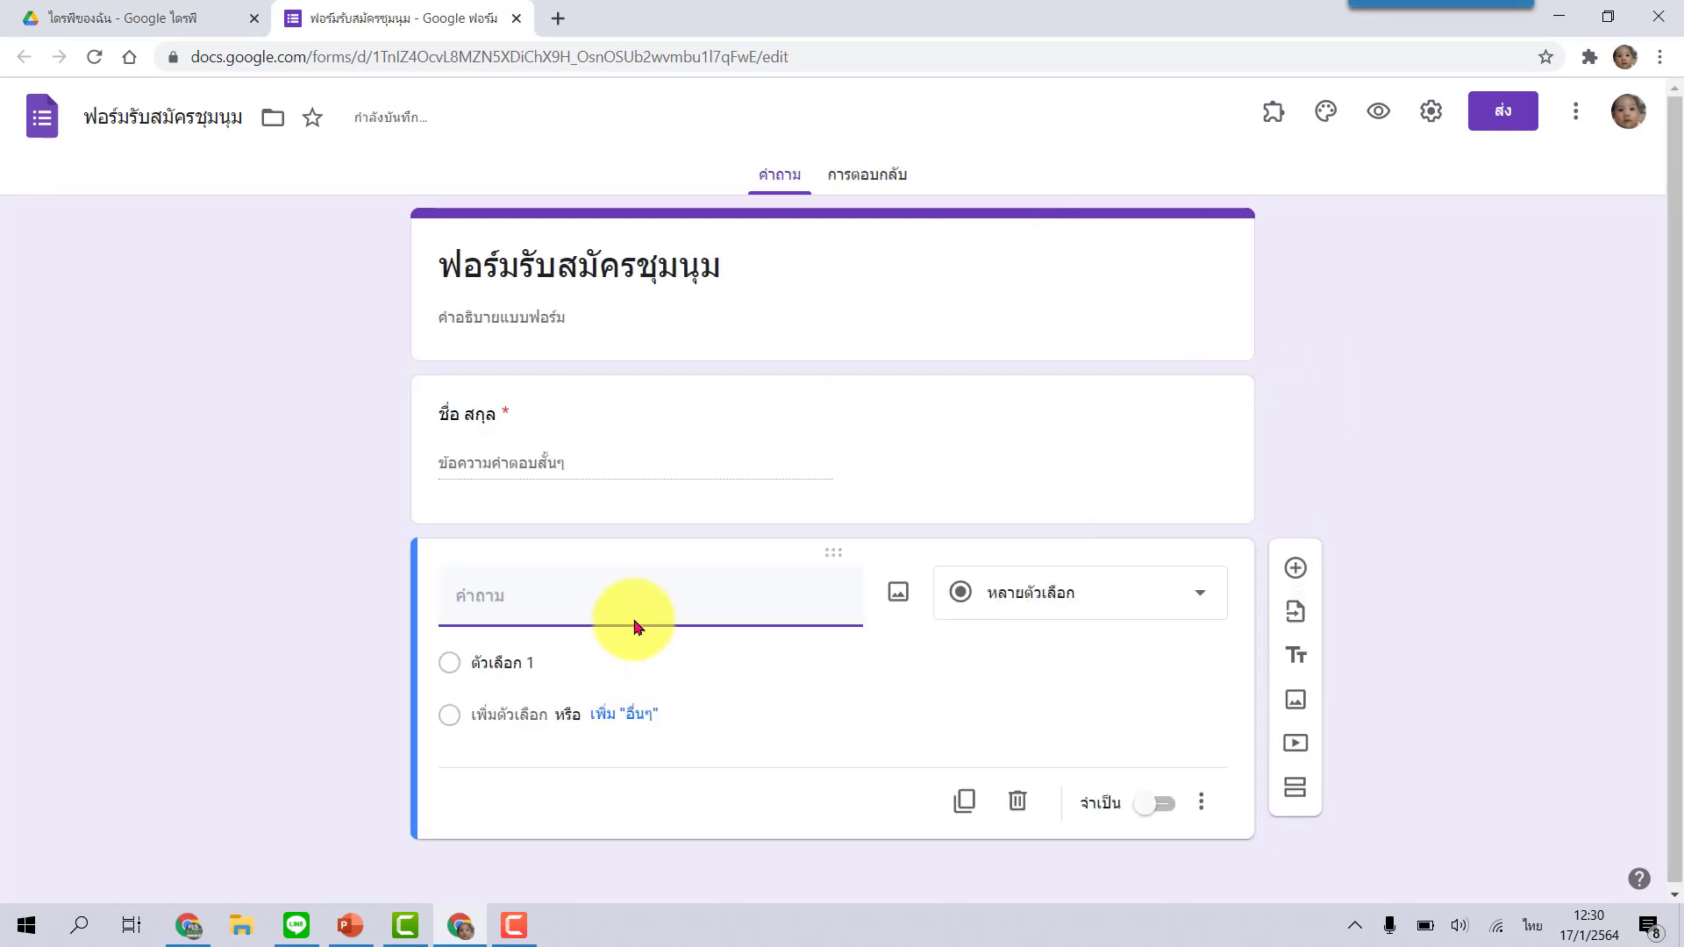
text(ชั้น)
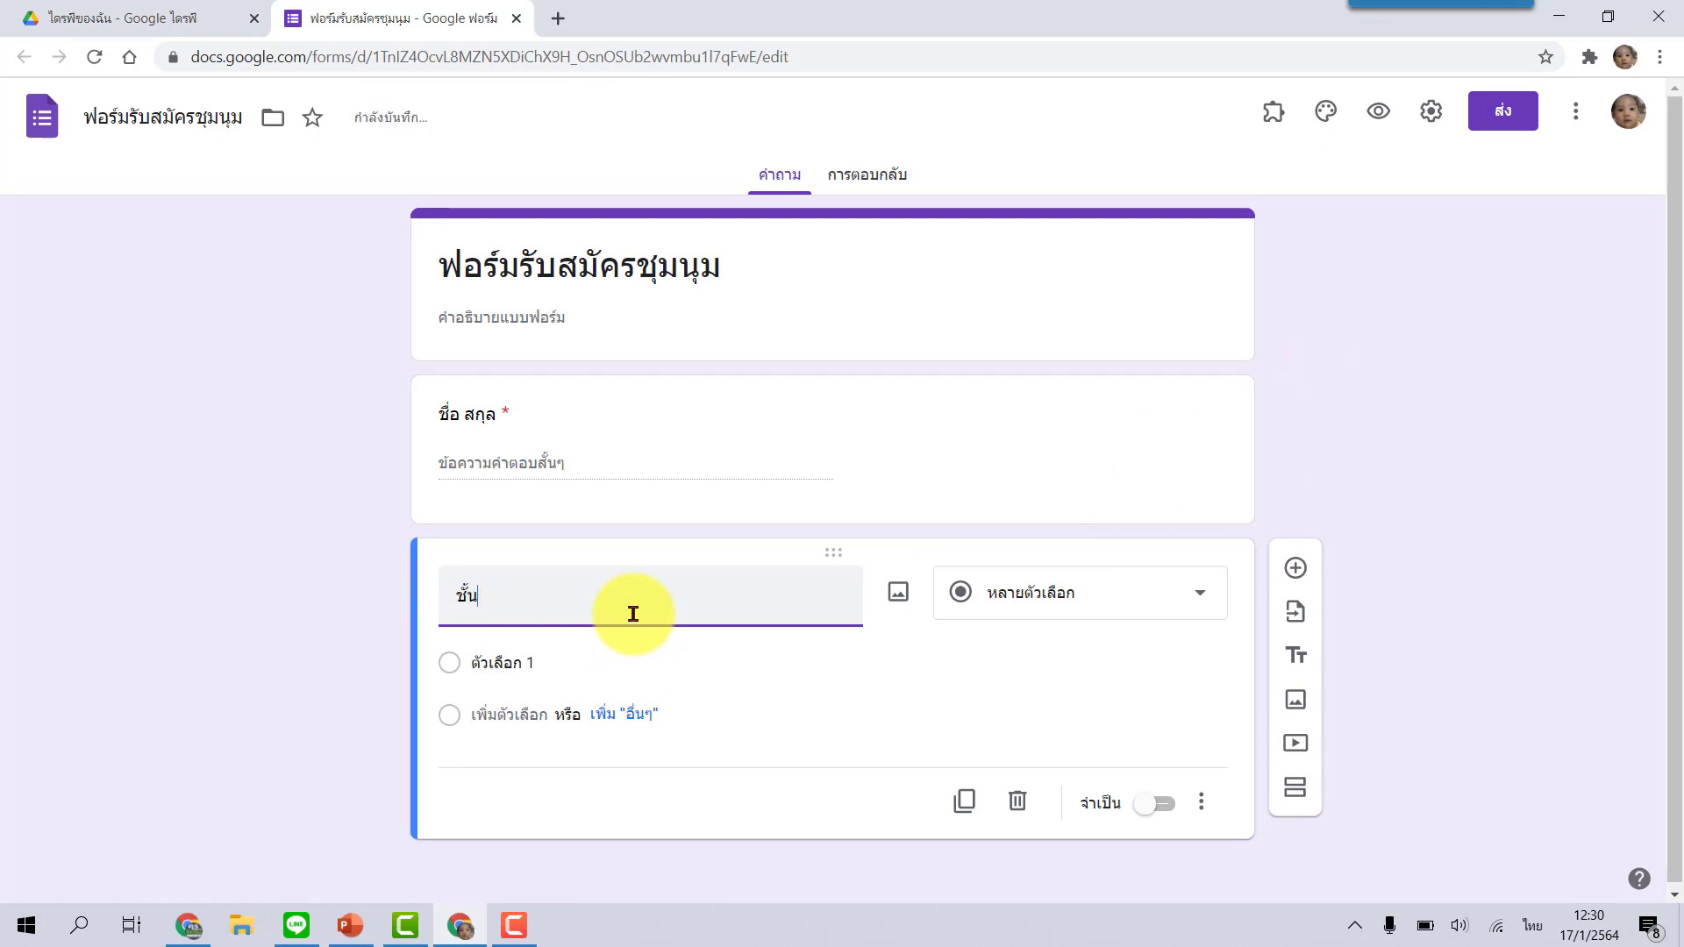
click(552, 662)
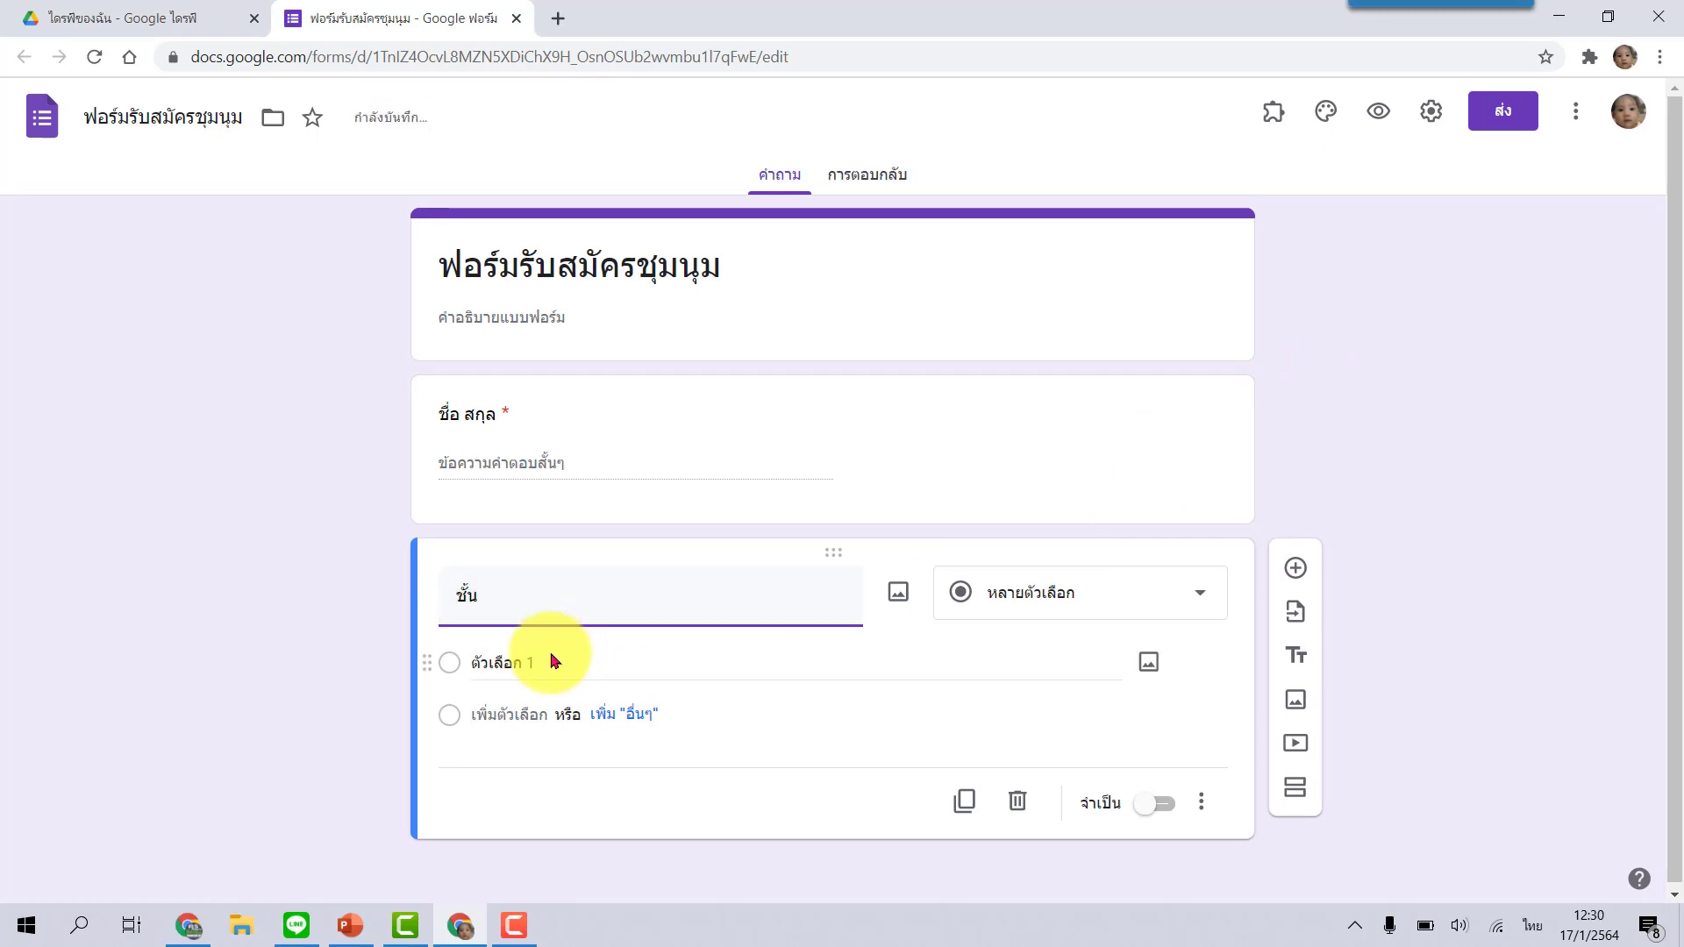
text(ม.1)
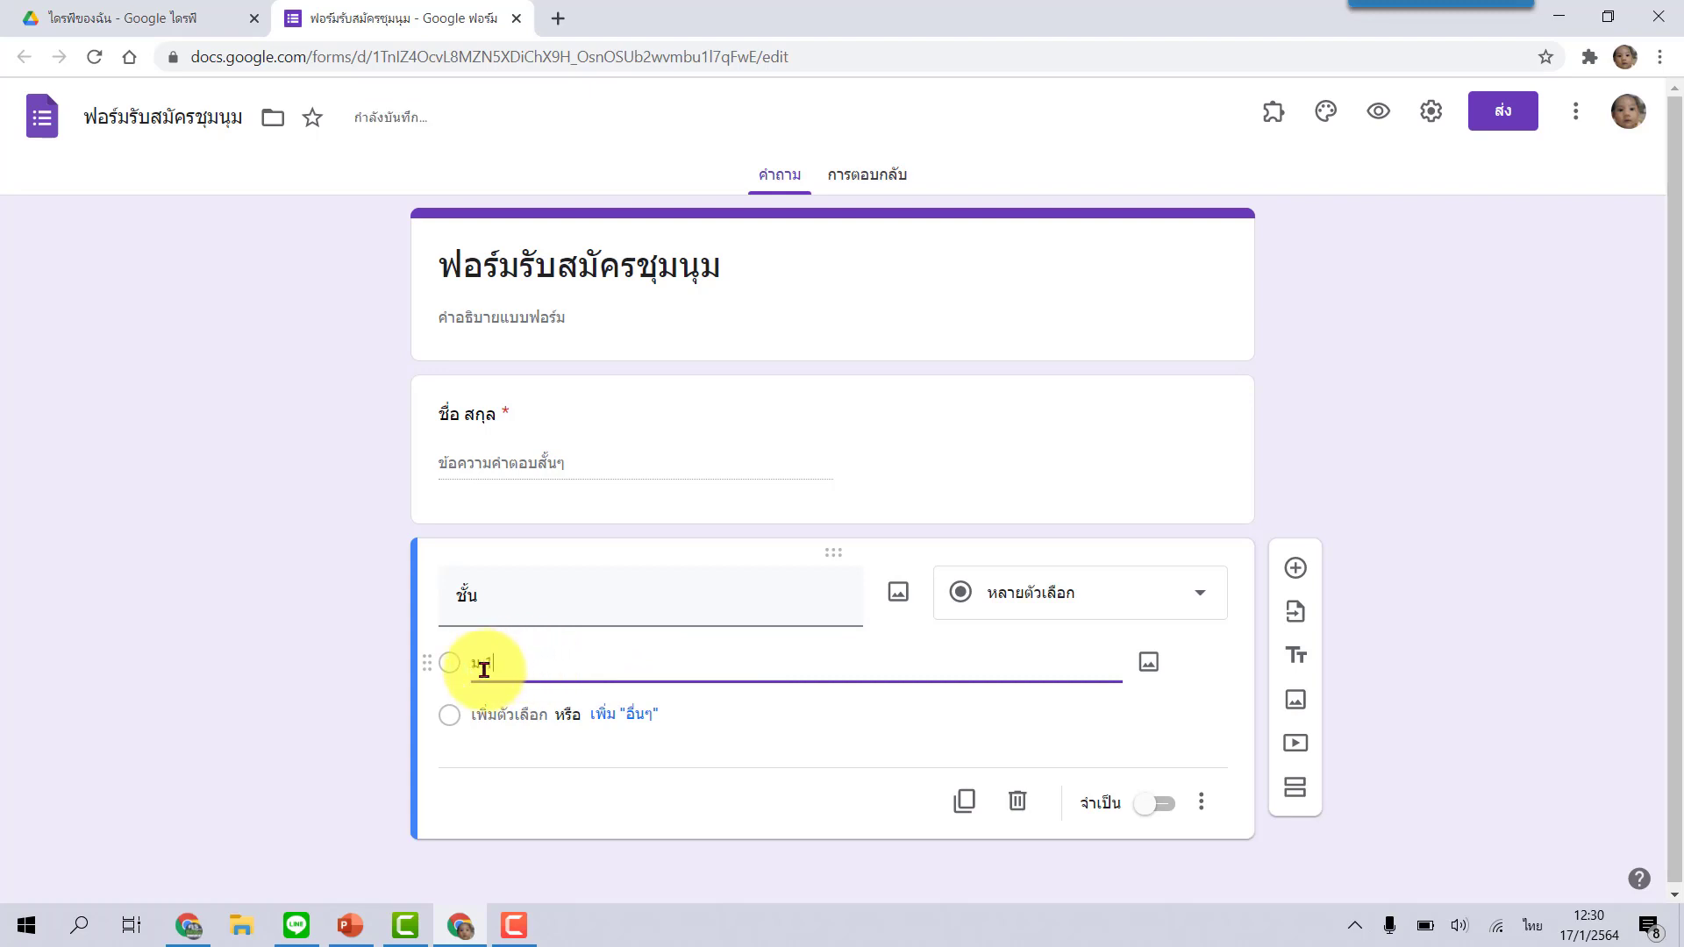
Add the options "ม.2", "ม.3" and "ม.4" to the "ชั้น" question, reusing the copied "ม." prefix
mouse_move(462, 664)
mouse_down()
mouse_move(553, 668)
mouse_move(471, 668)
mouse_up()
key(ctrl+c)
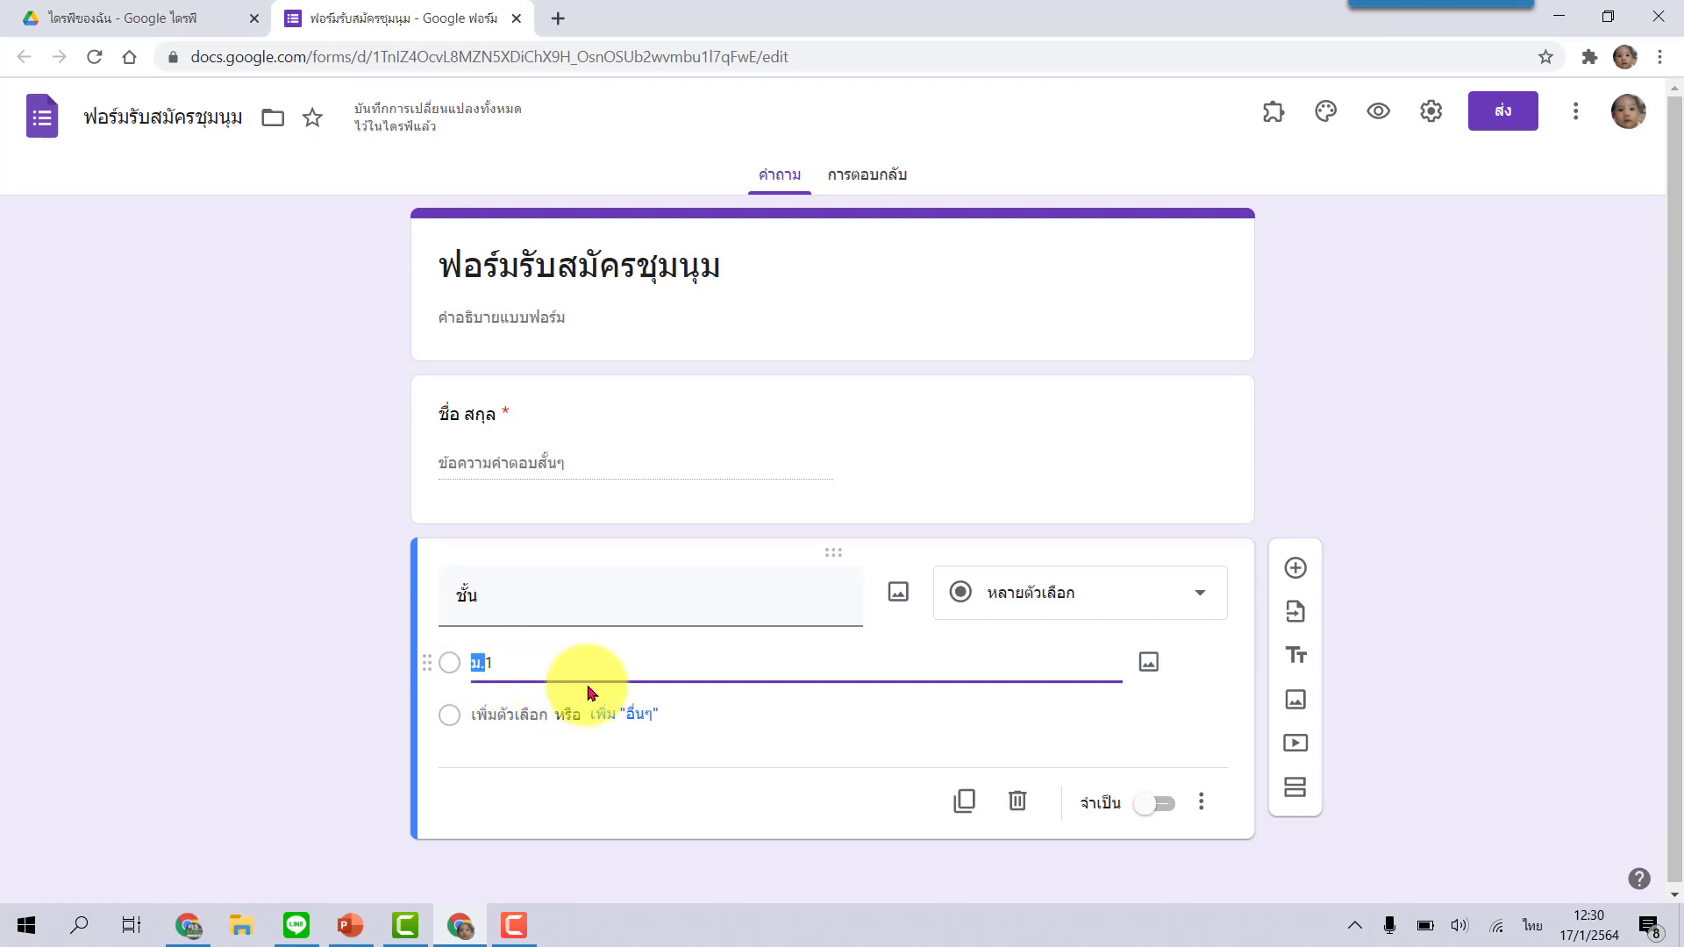
click(507, 713)
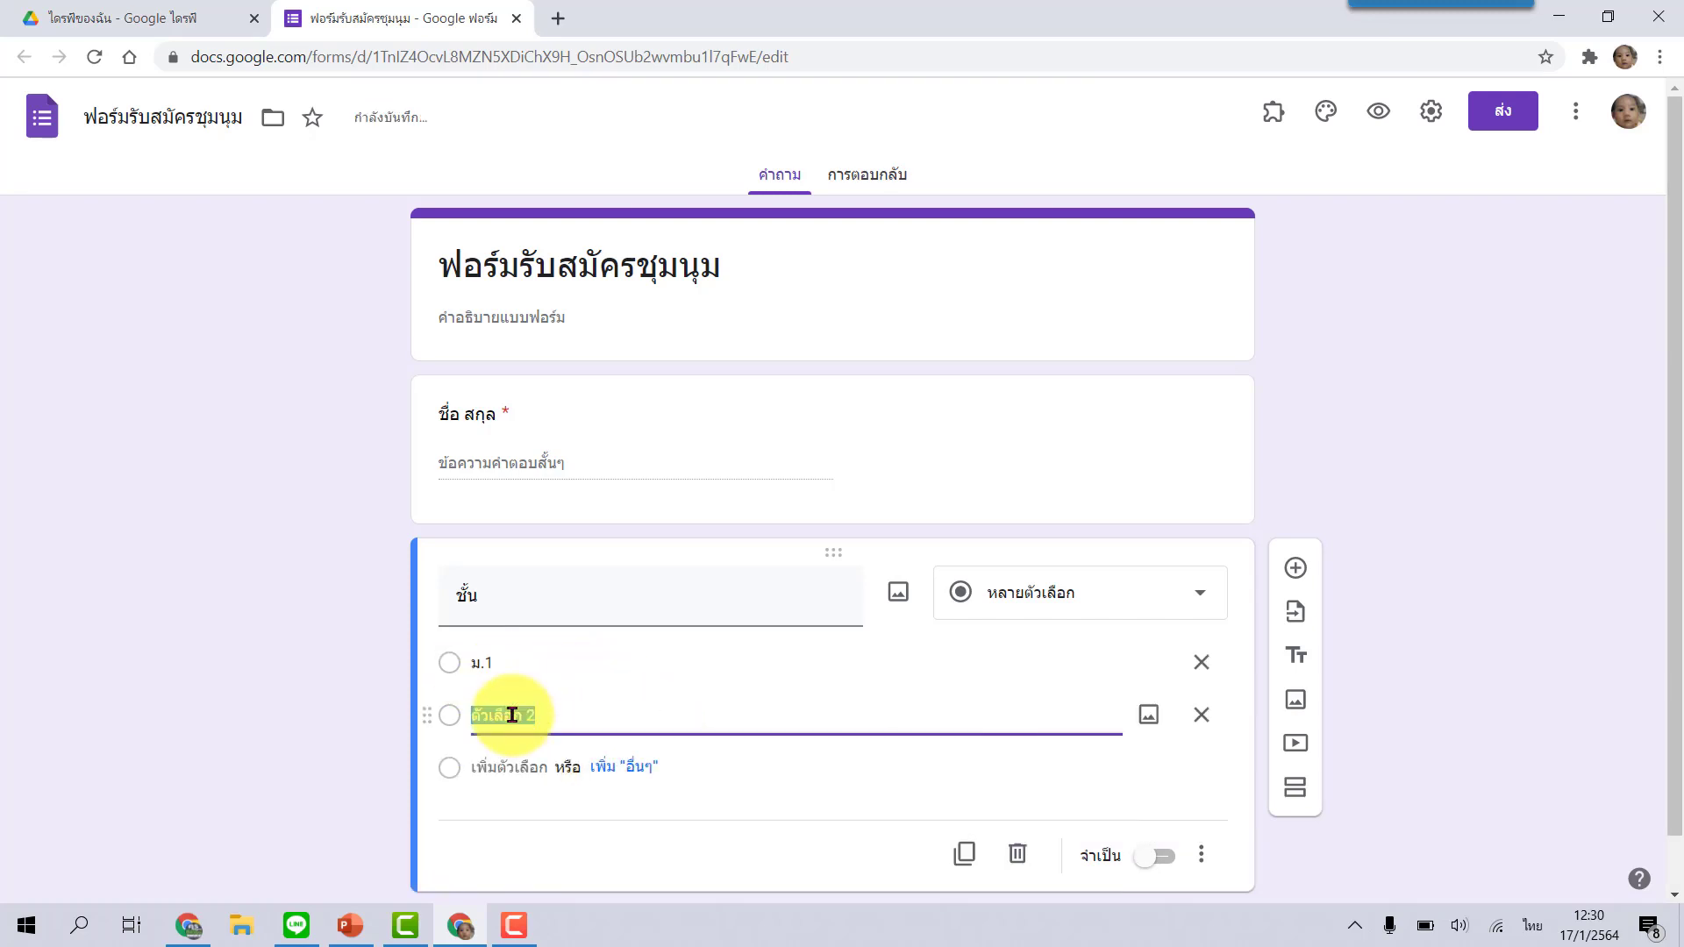
key(ctrl+v)
click(498, 769)
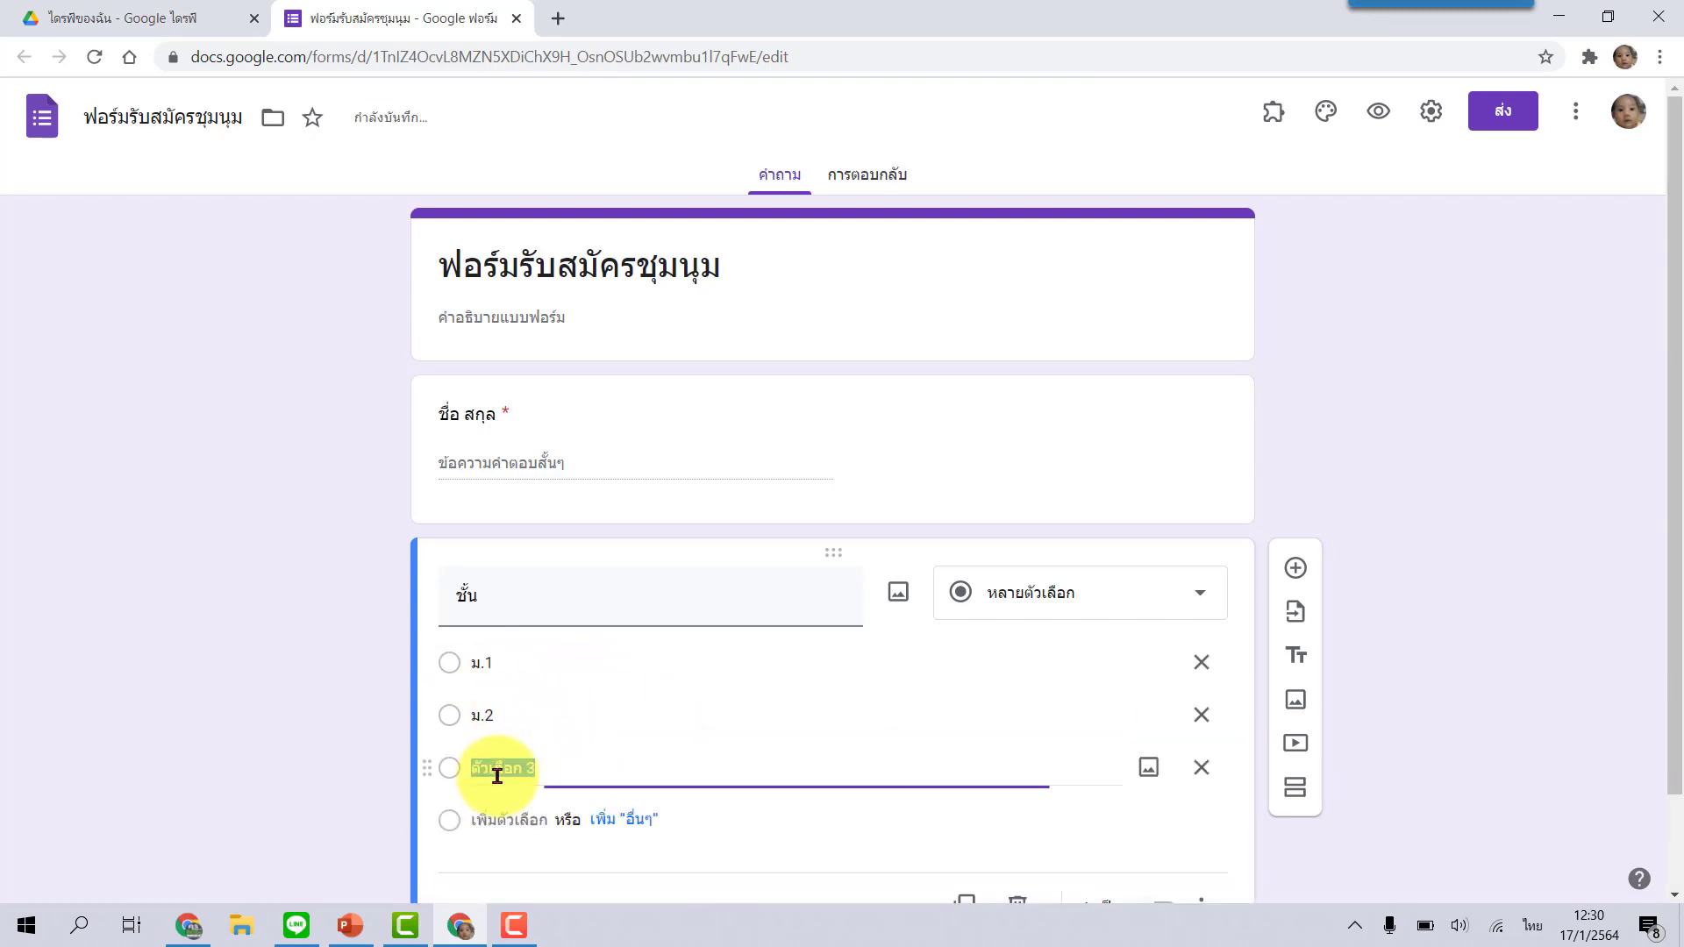
key(BackSpace)
key(ctrl+v)
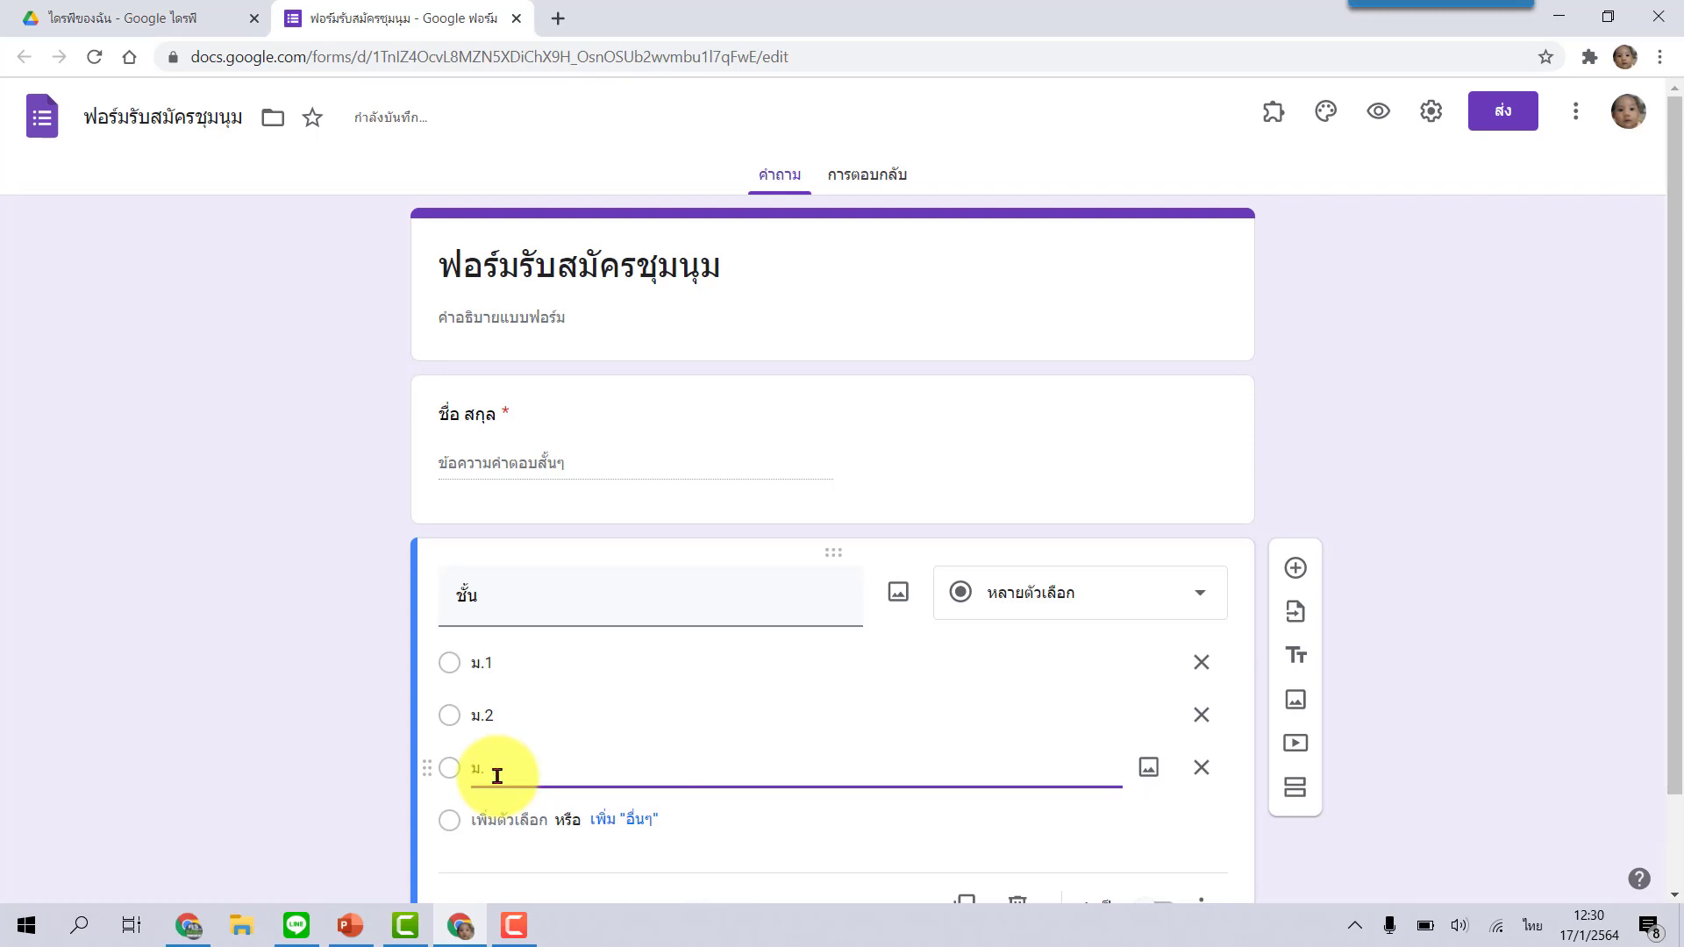
text(3)
click(492, 819)
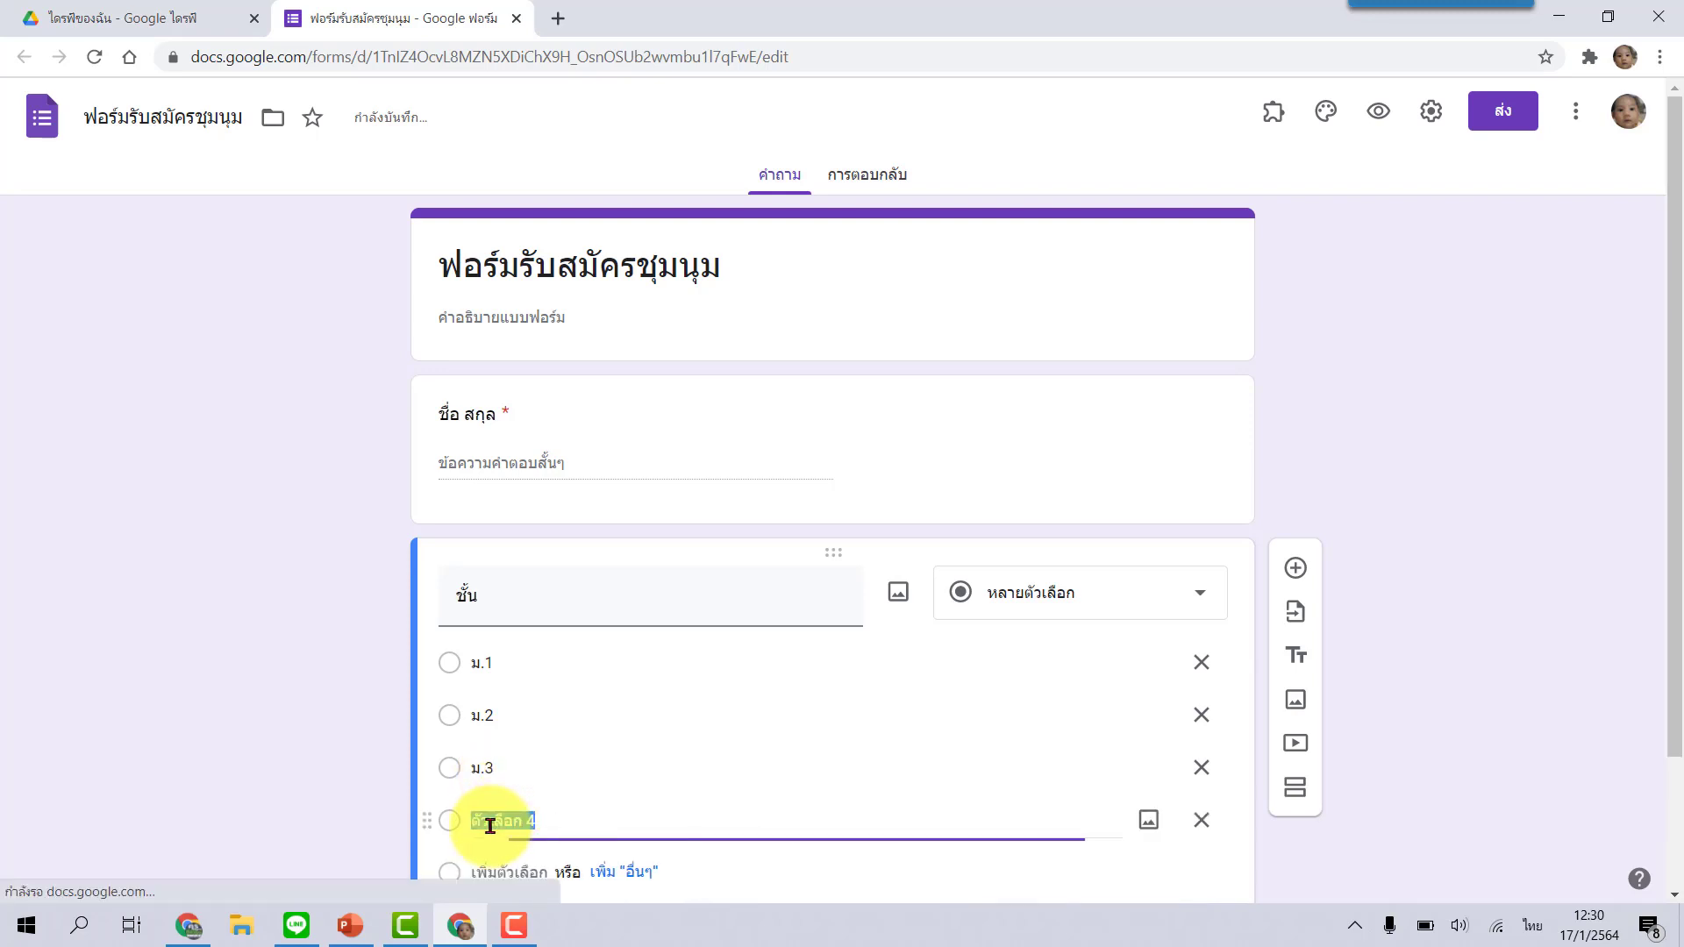
key(ctrl+v)
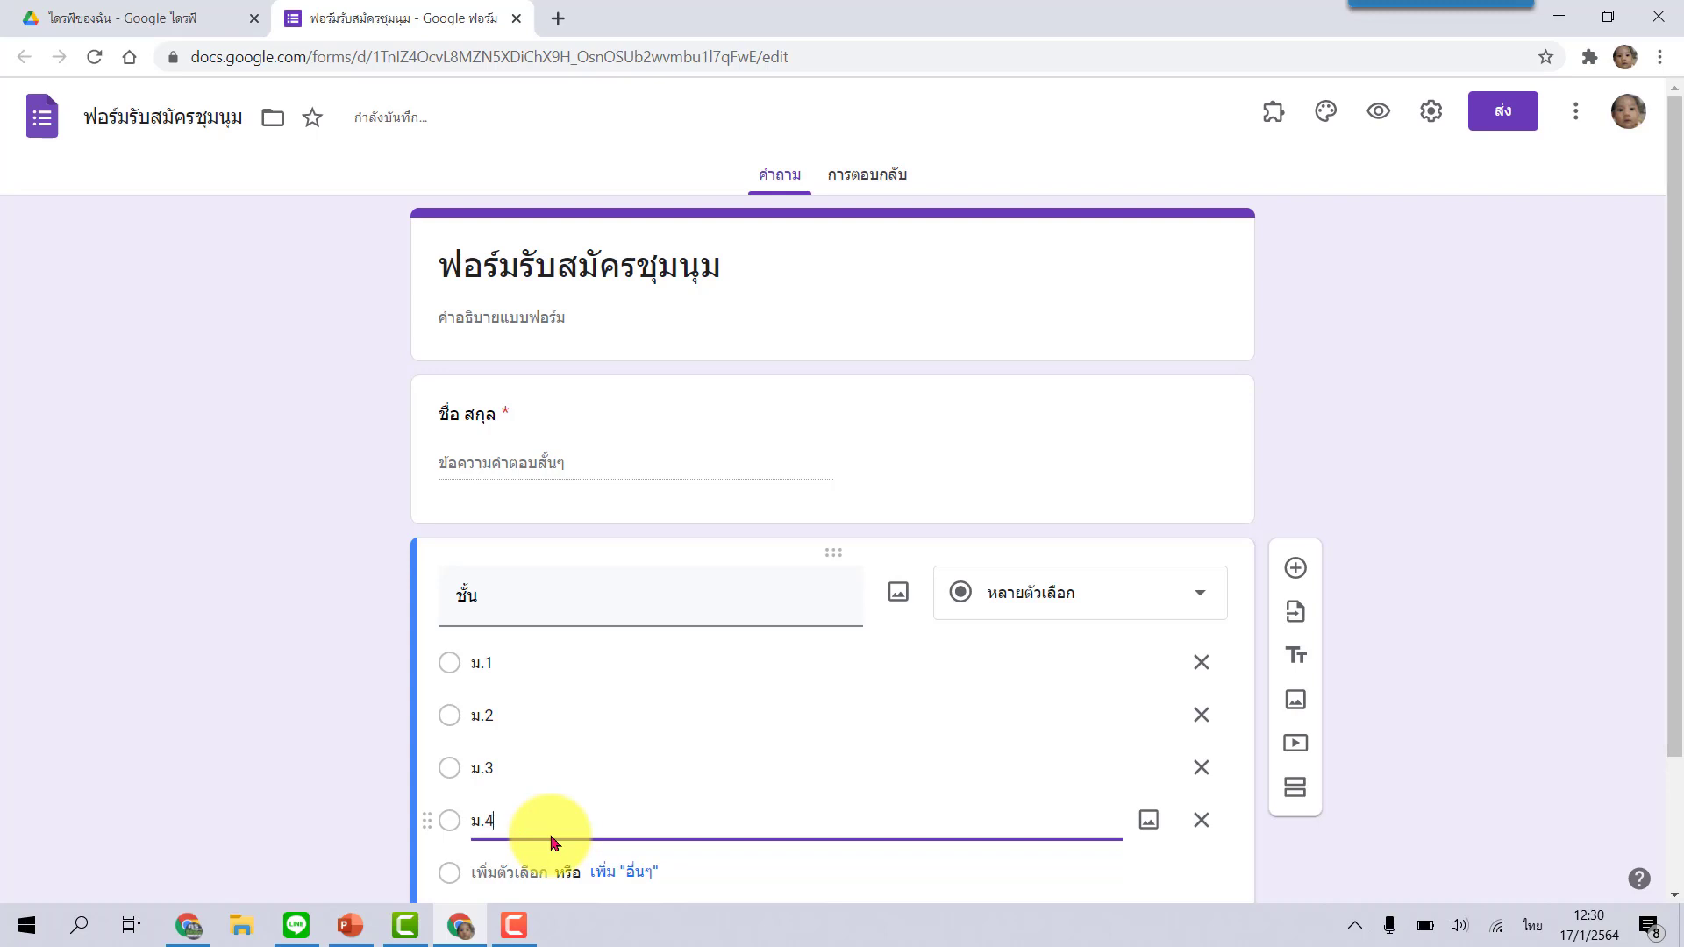
Add the options "ม.5" and "ม.6" to the "ชั้น" question and make it required
click(509, 873)
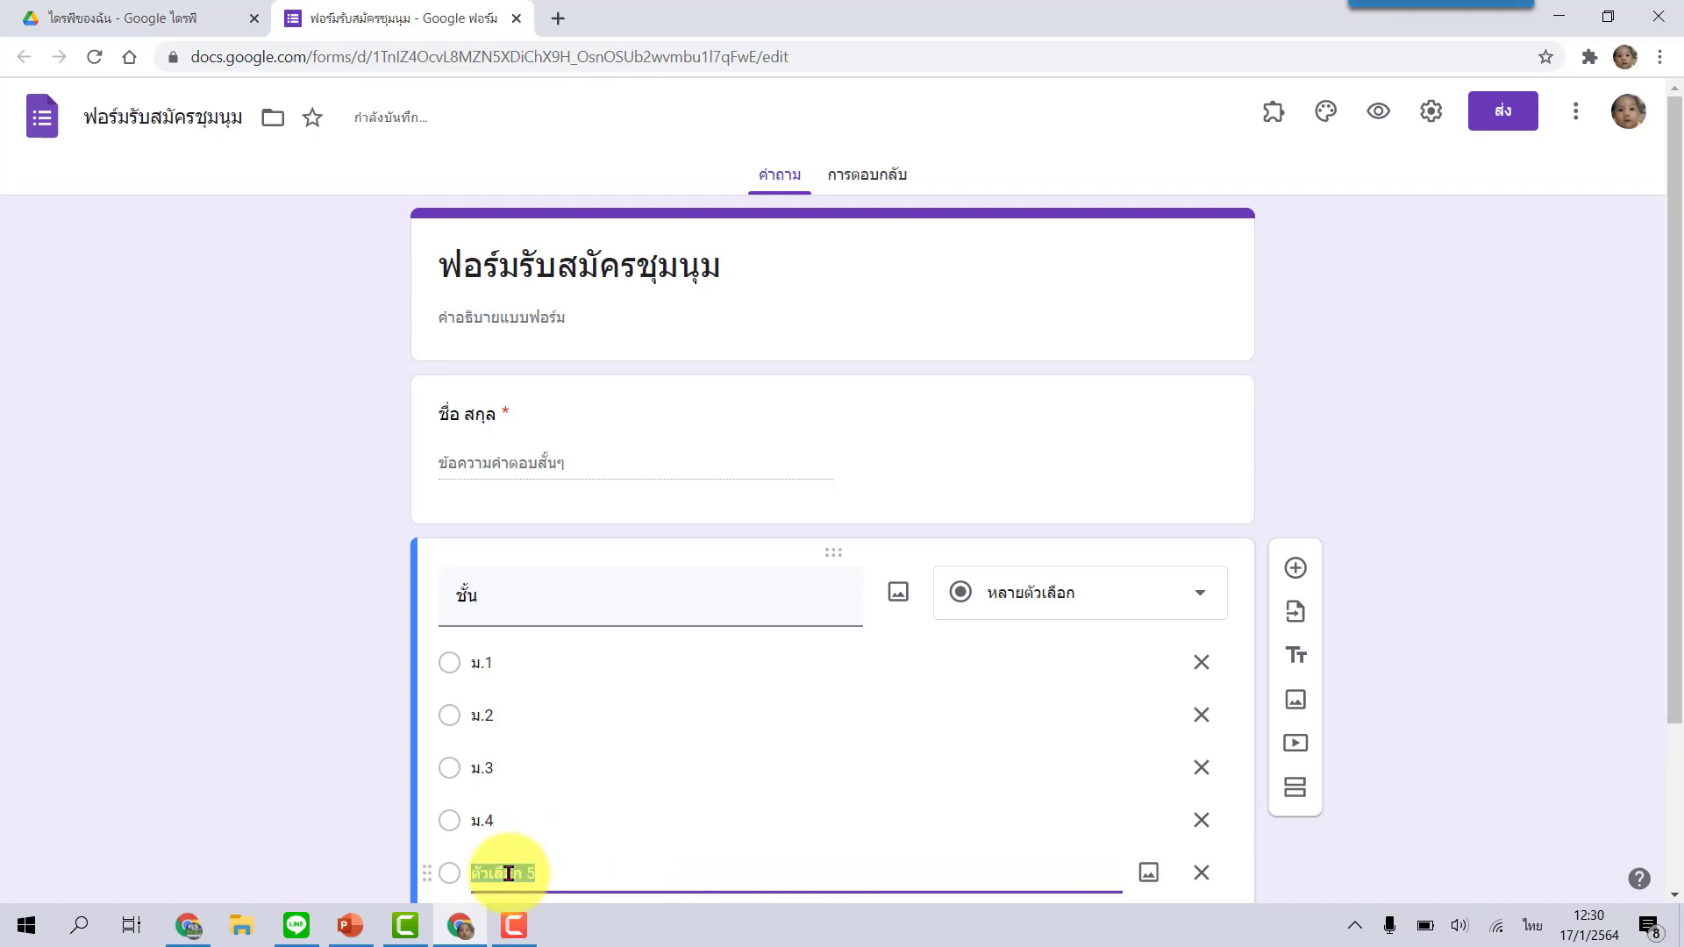
key(ctrl+v)
scroll(527, 833, down, 3)
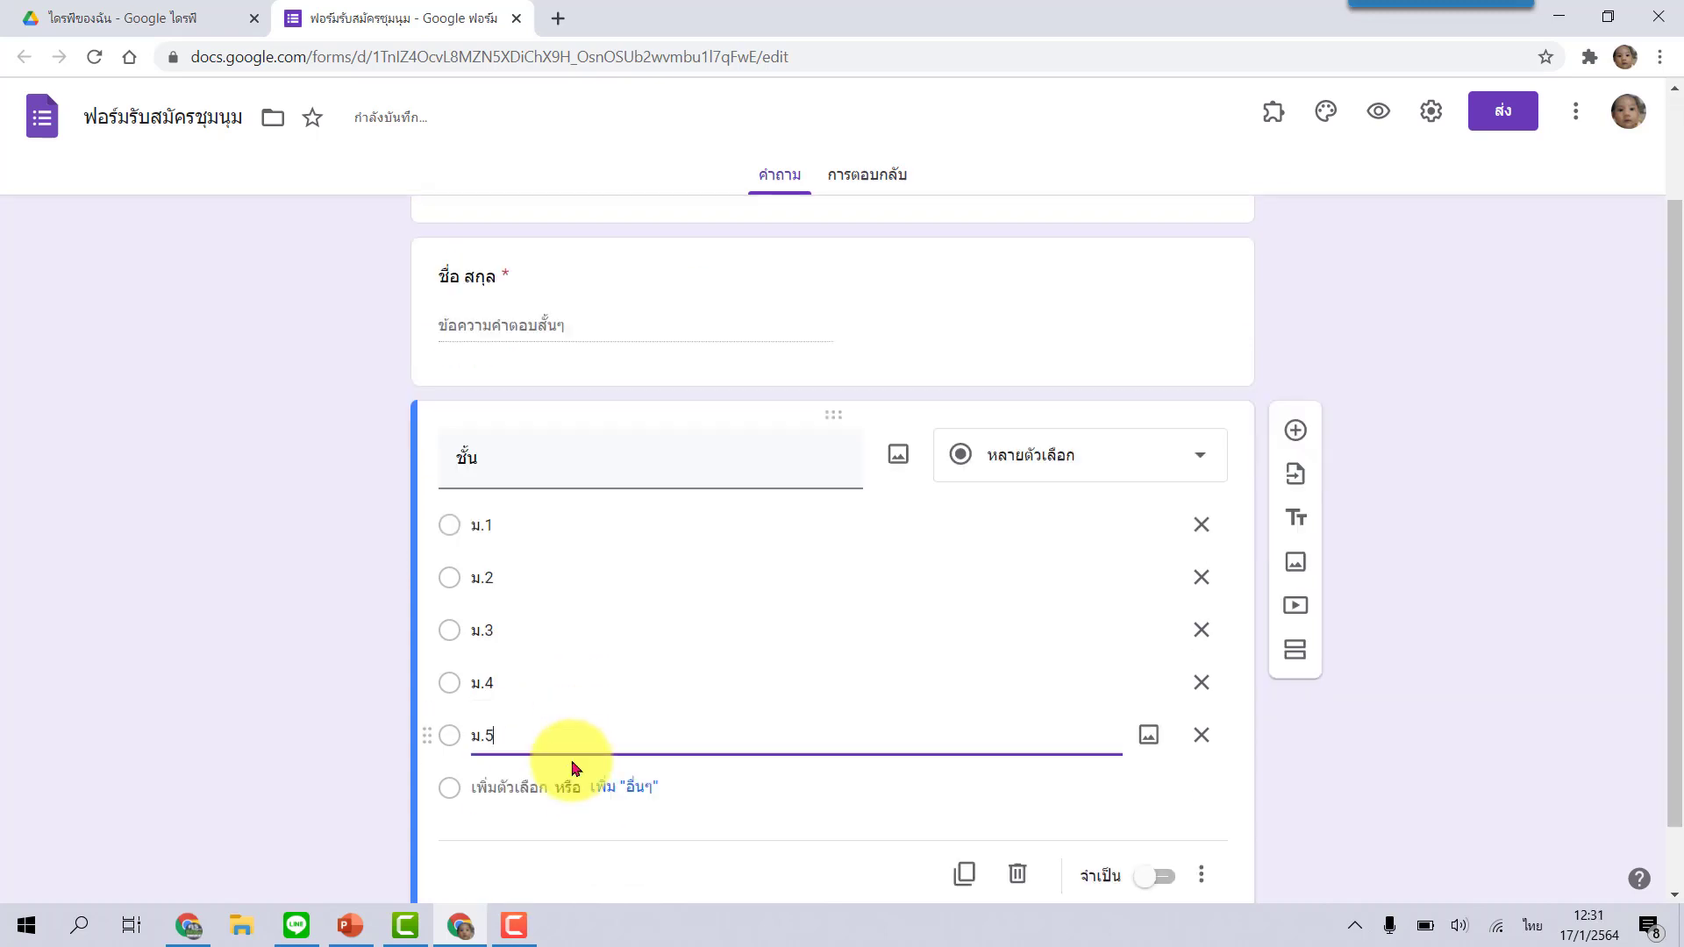
click(497, 718)
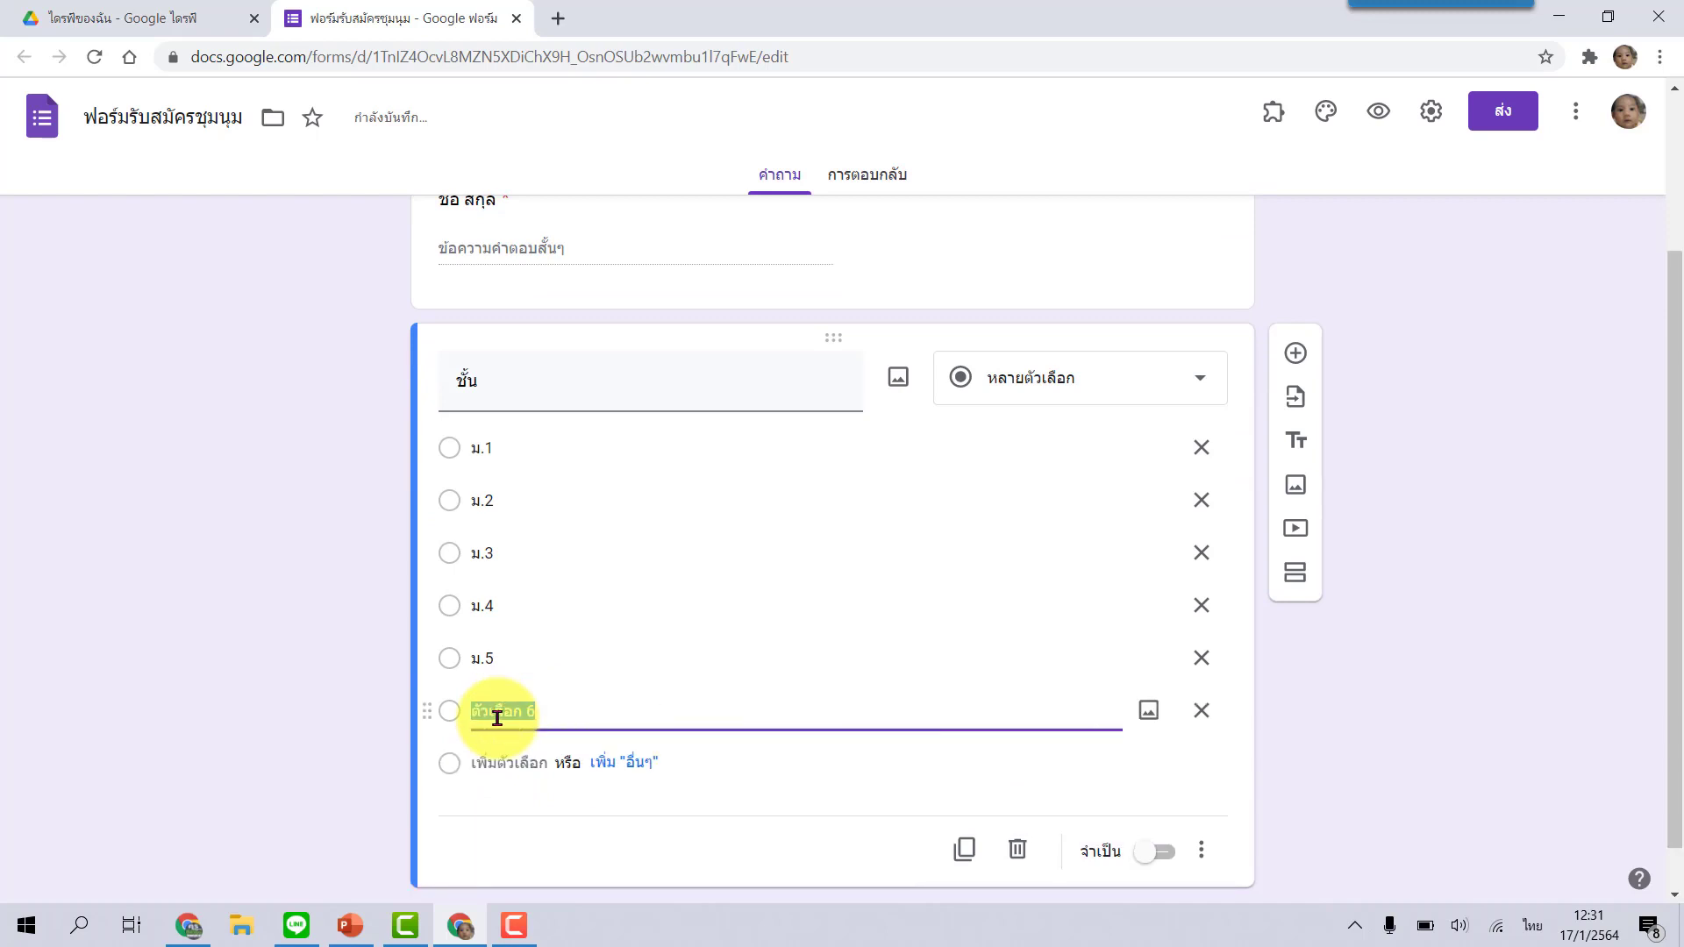
key(ctrl+v)
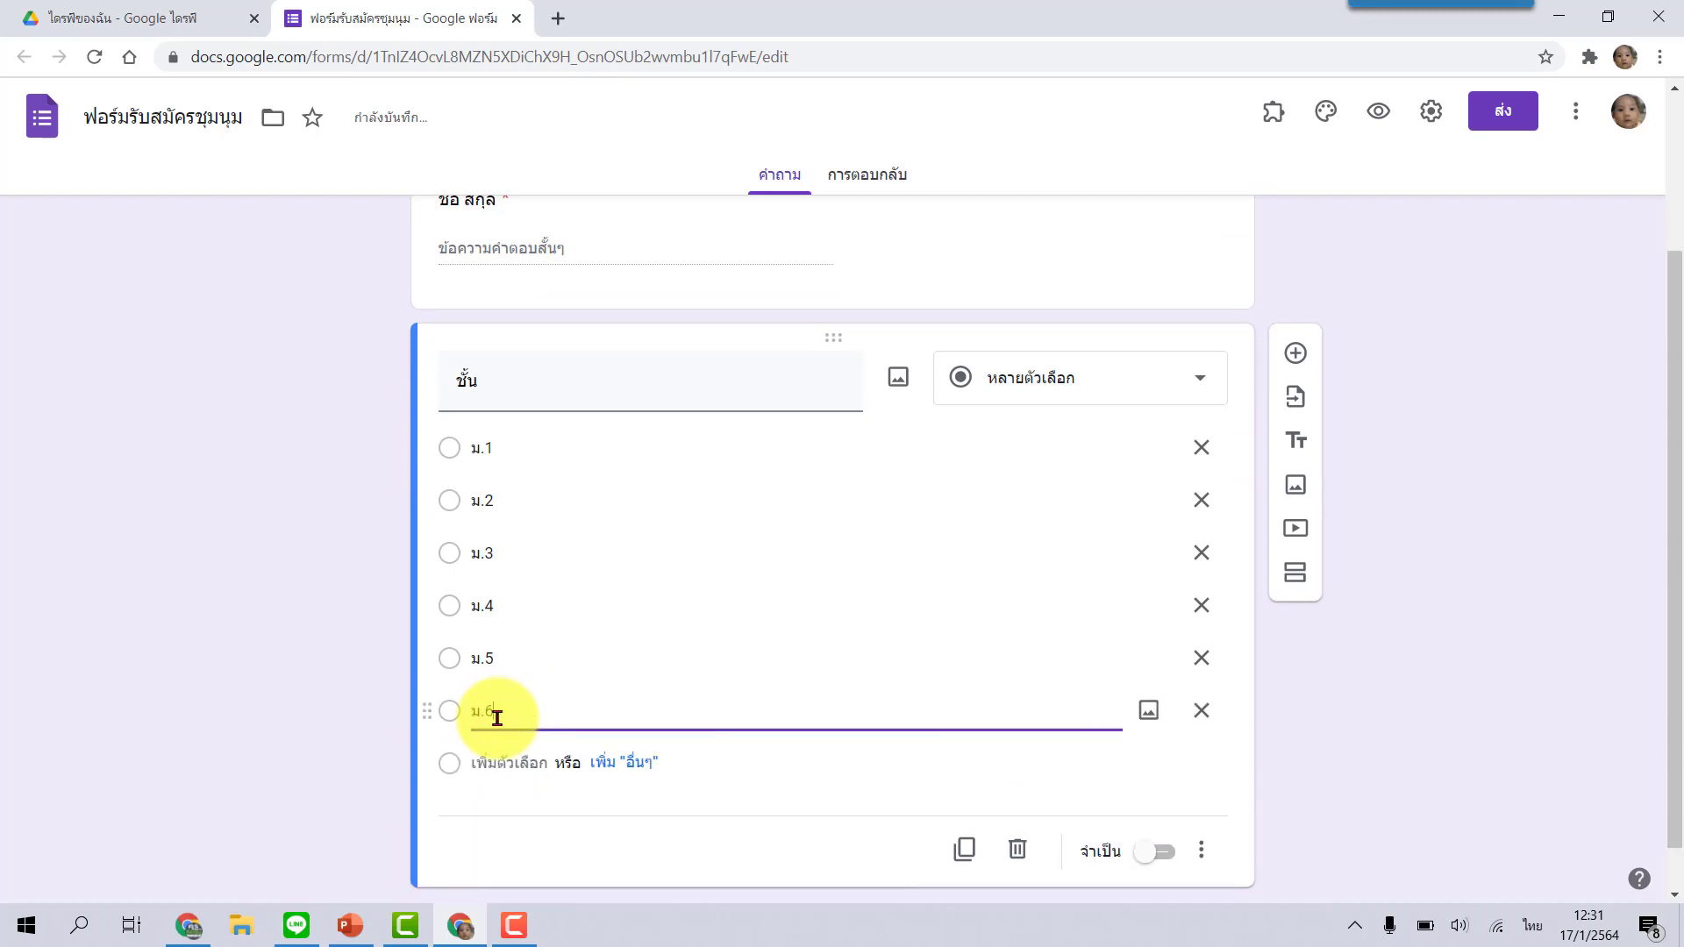
click(1169, 851)
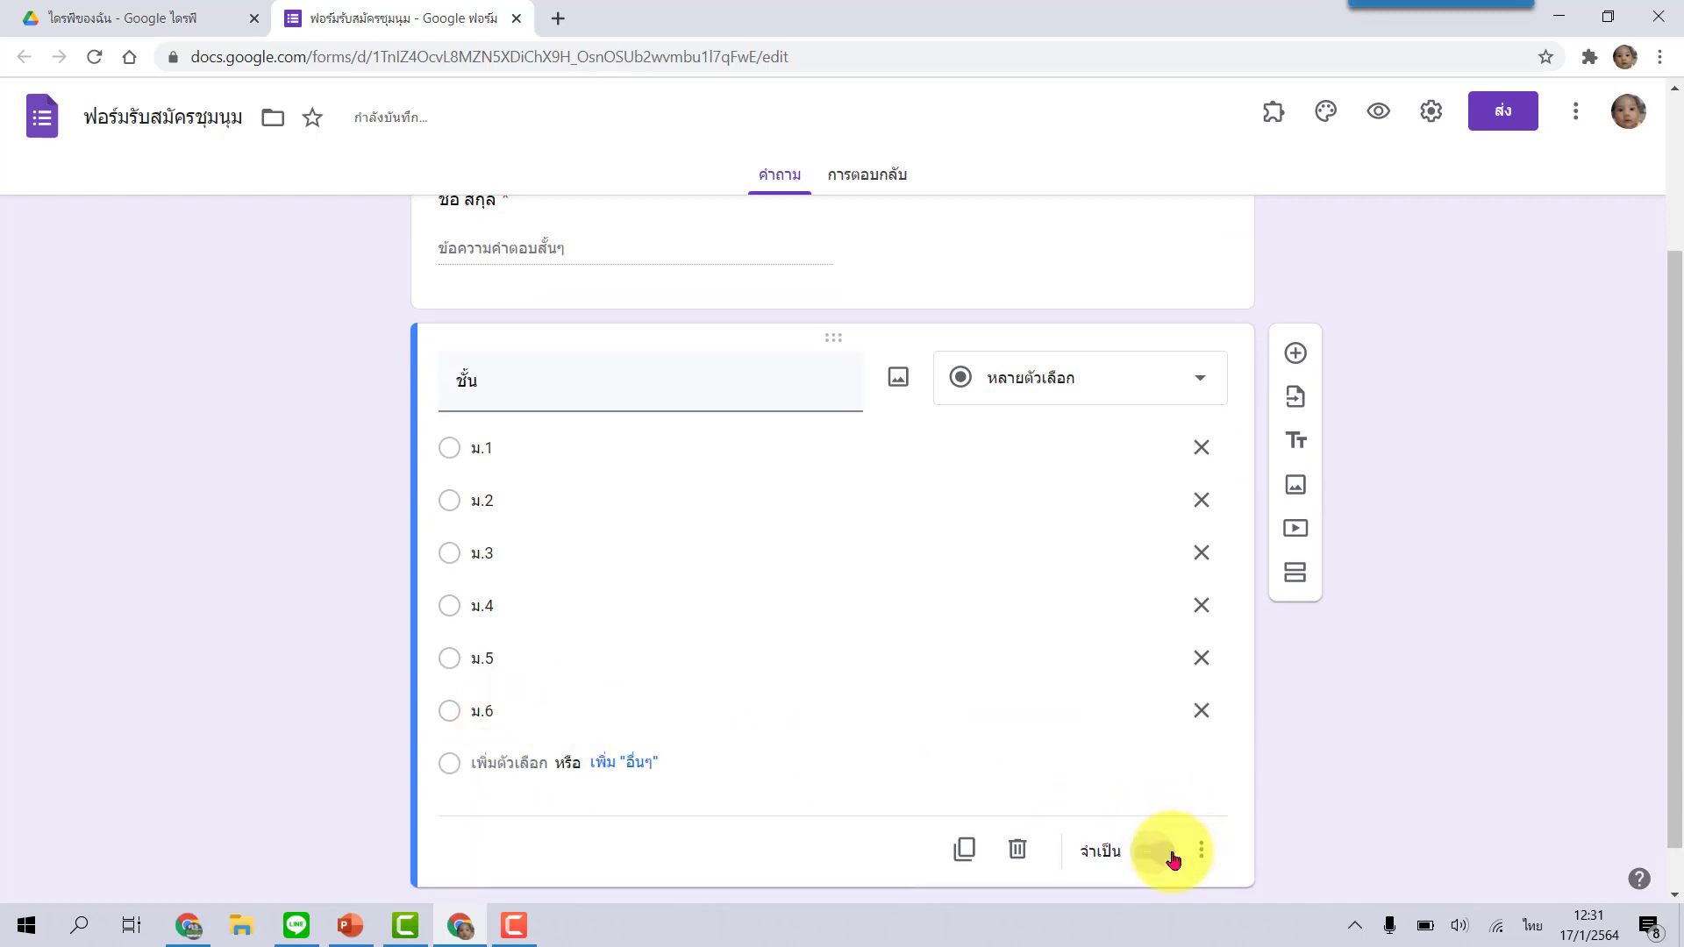
Add a third question "เลือกชุมนุม" and set its type to dropdown (เลื่อนลง)
click(1296, 351)
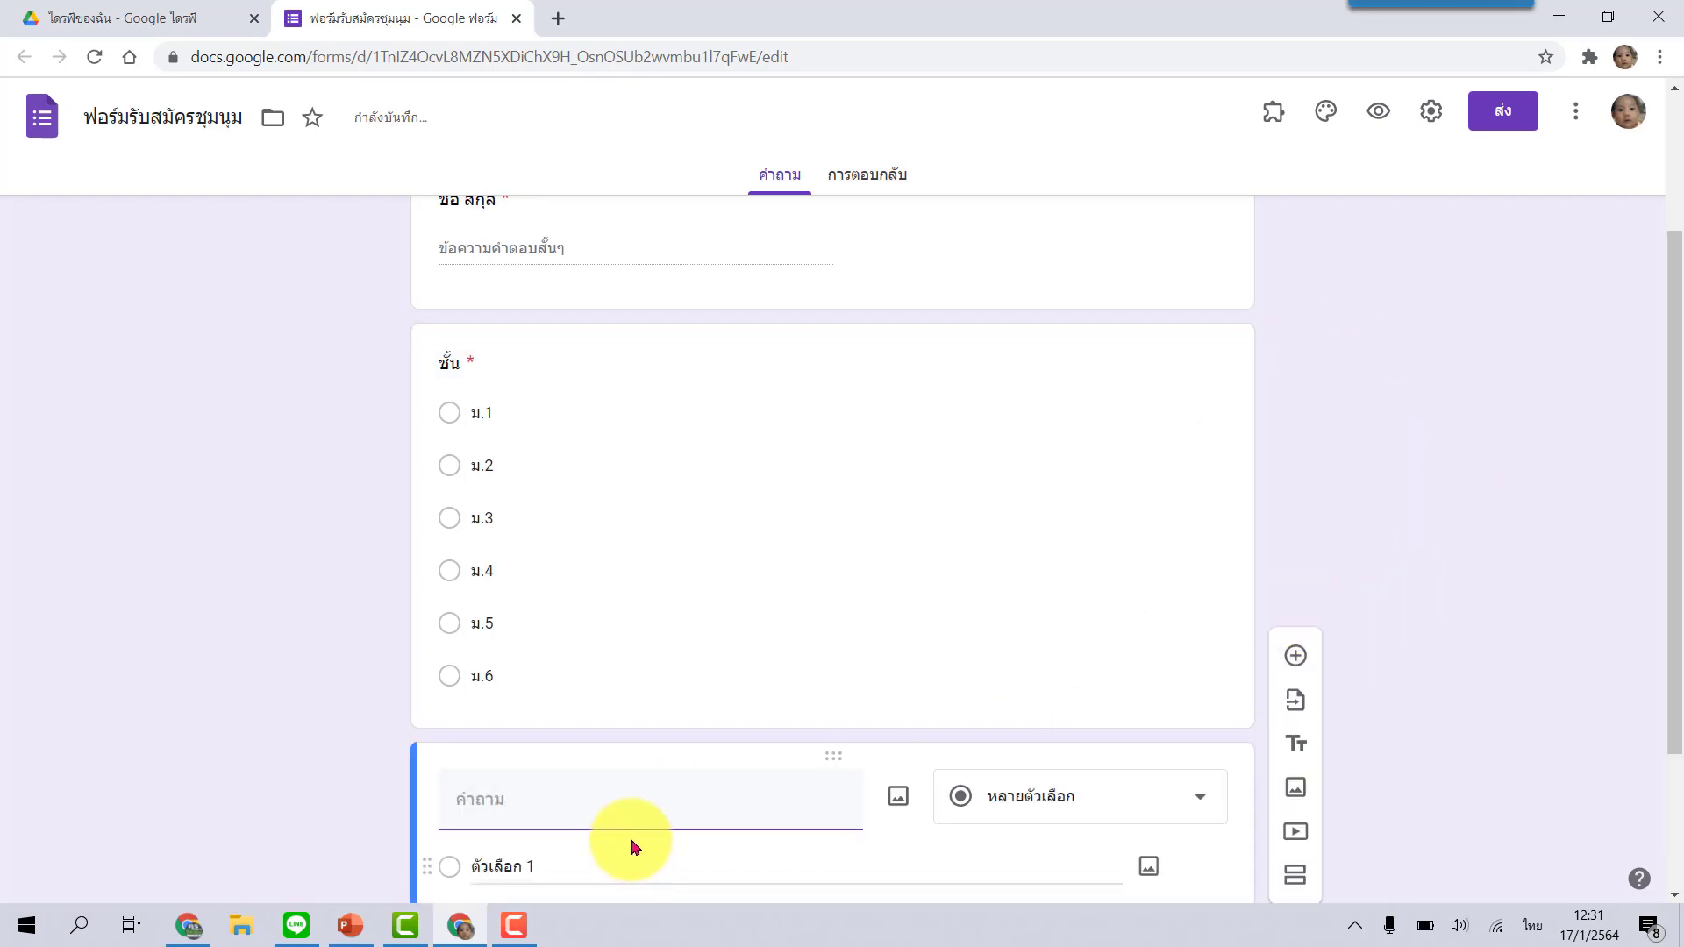
text(เลือกชุมน)
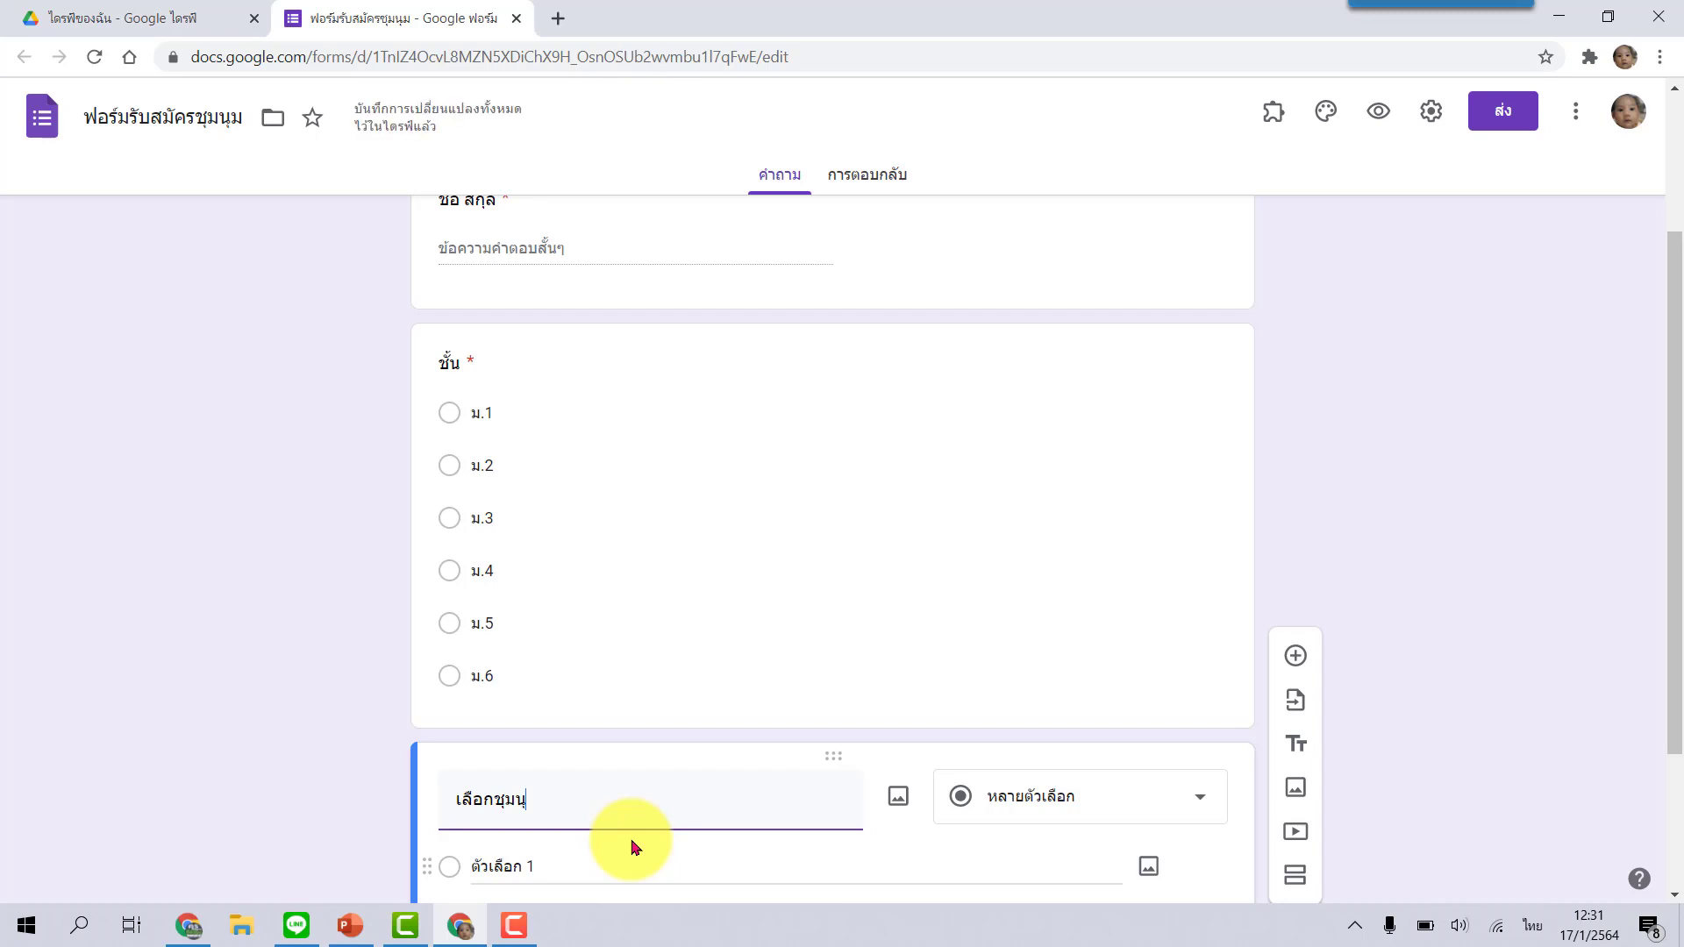
text(ุม)
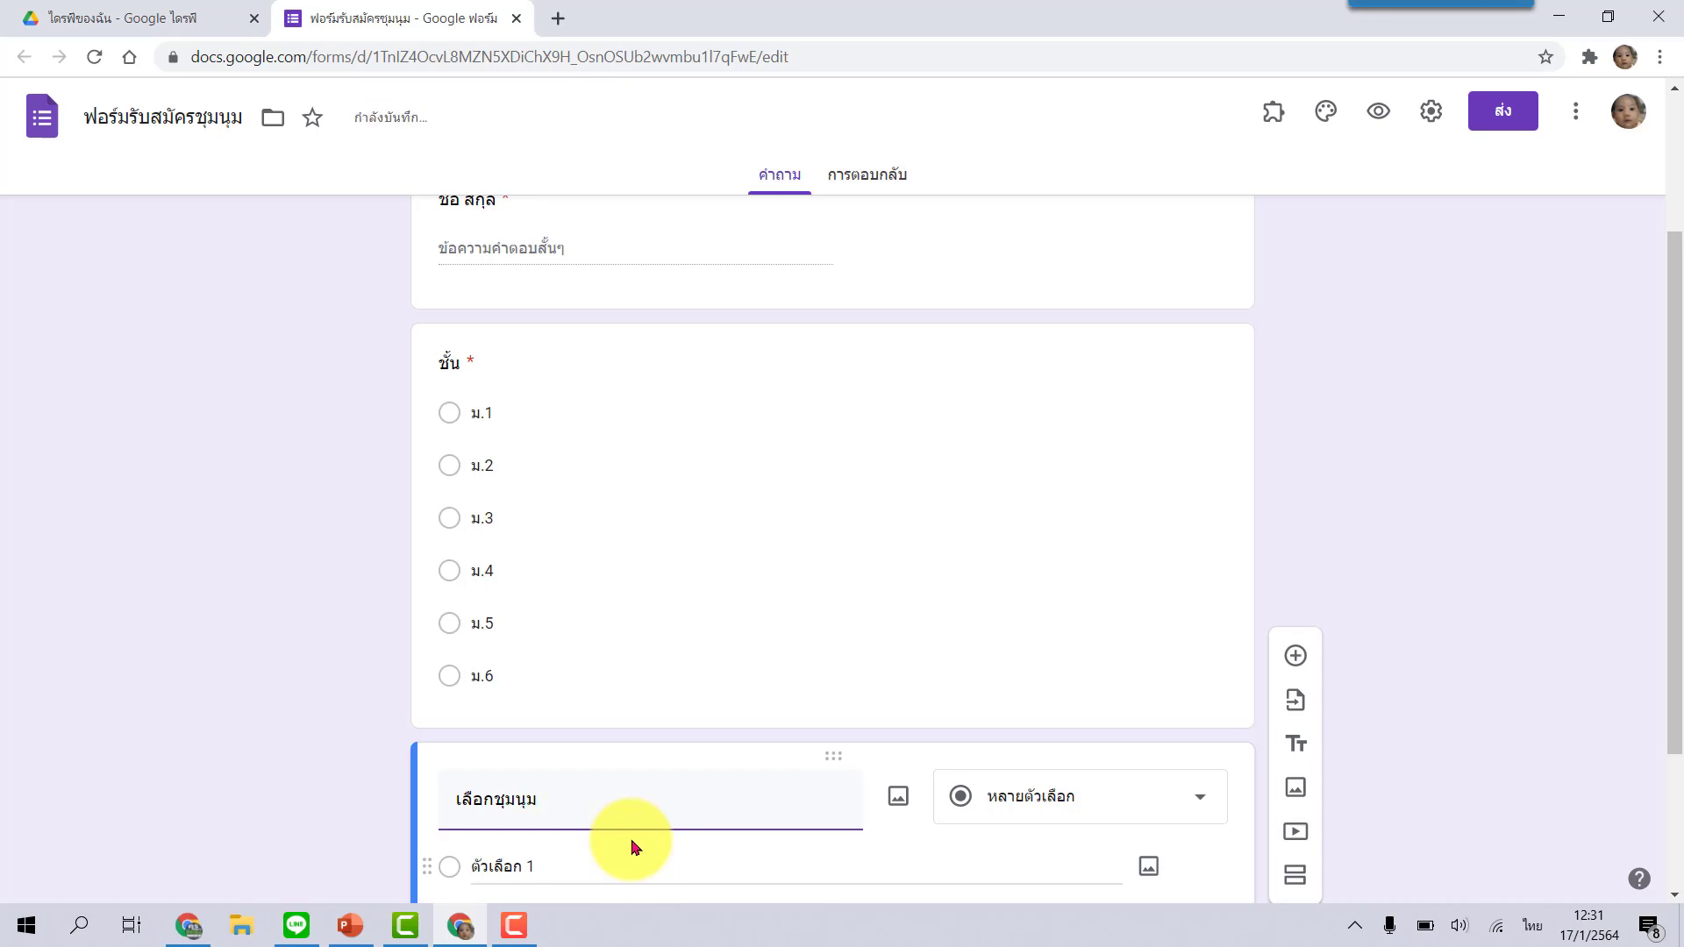
click(1171, 802)
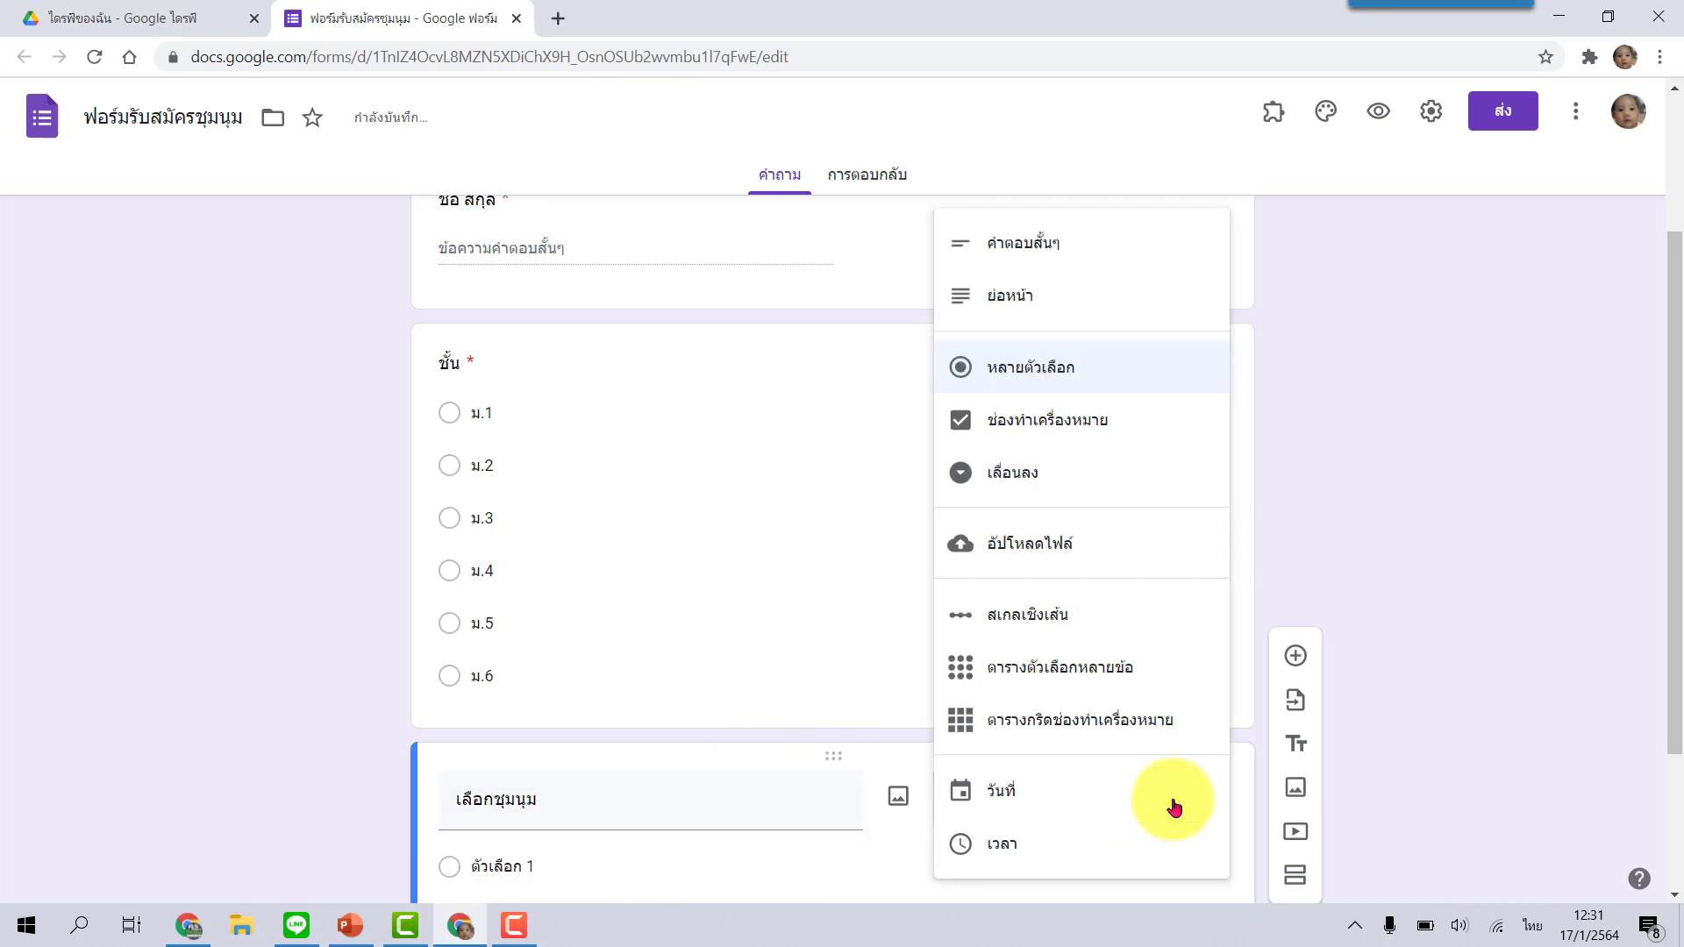
click(1080, 471)
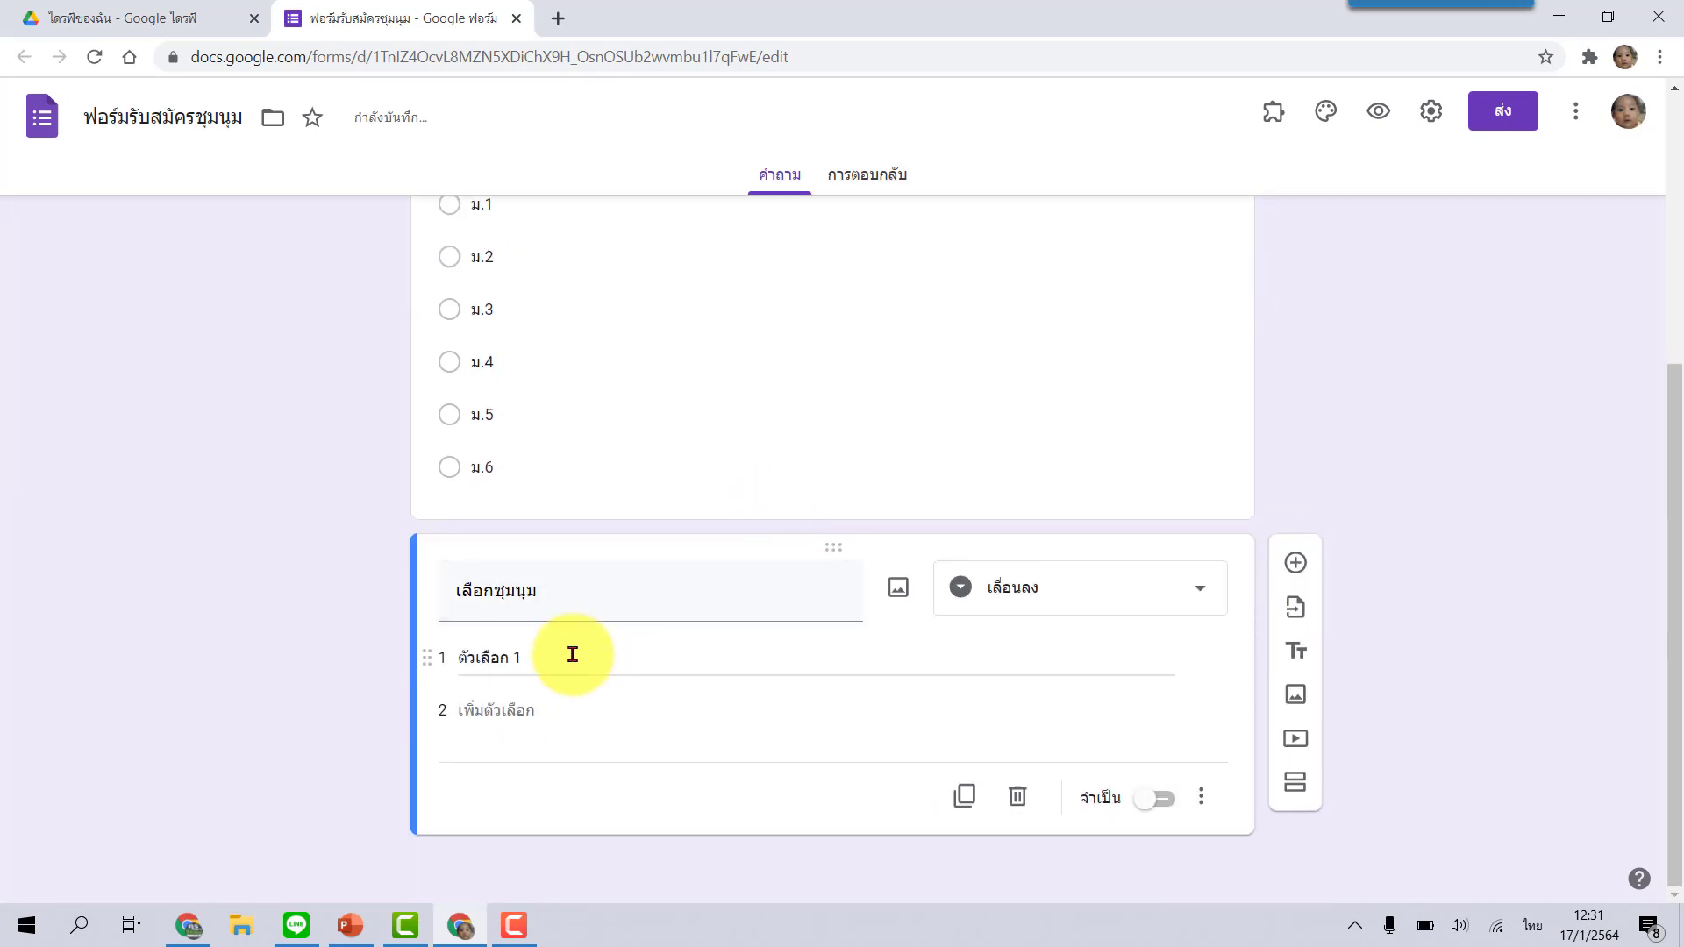
Enter "ฟุตบอล" and "ปิงปอง" as the first two options of the "เลือกชุมนุม" dropdown question
click(573, 655)
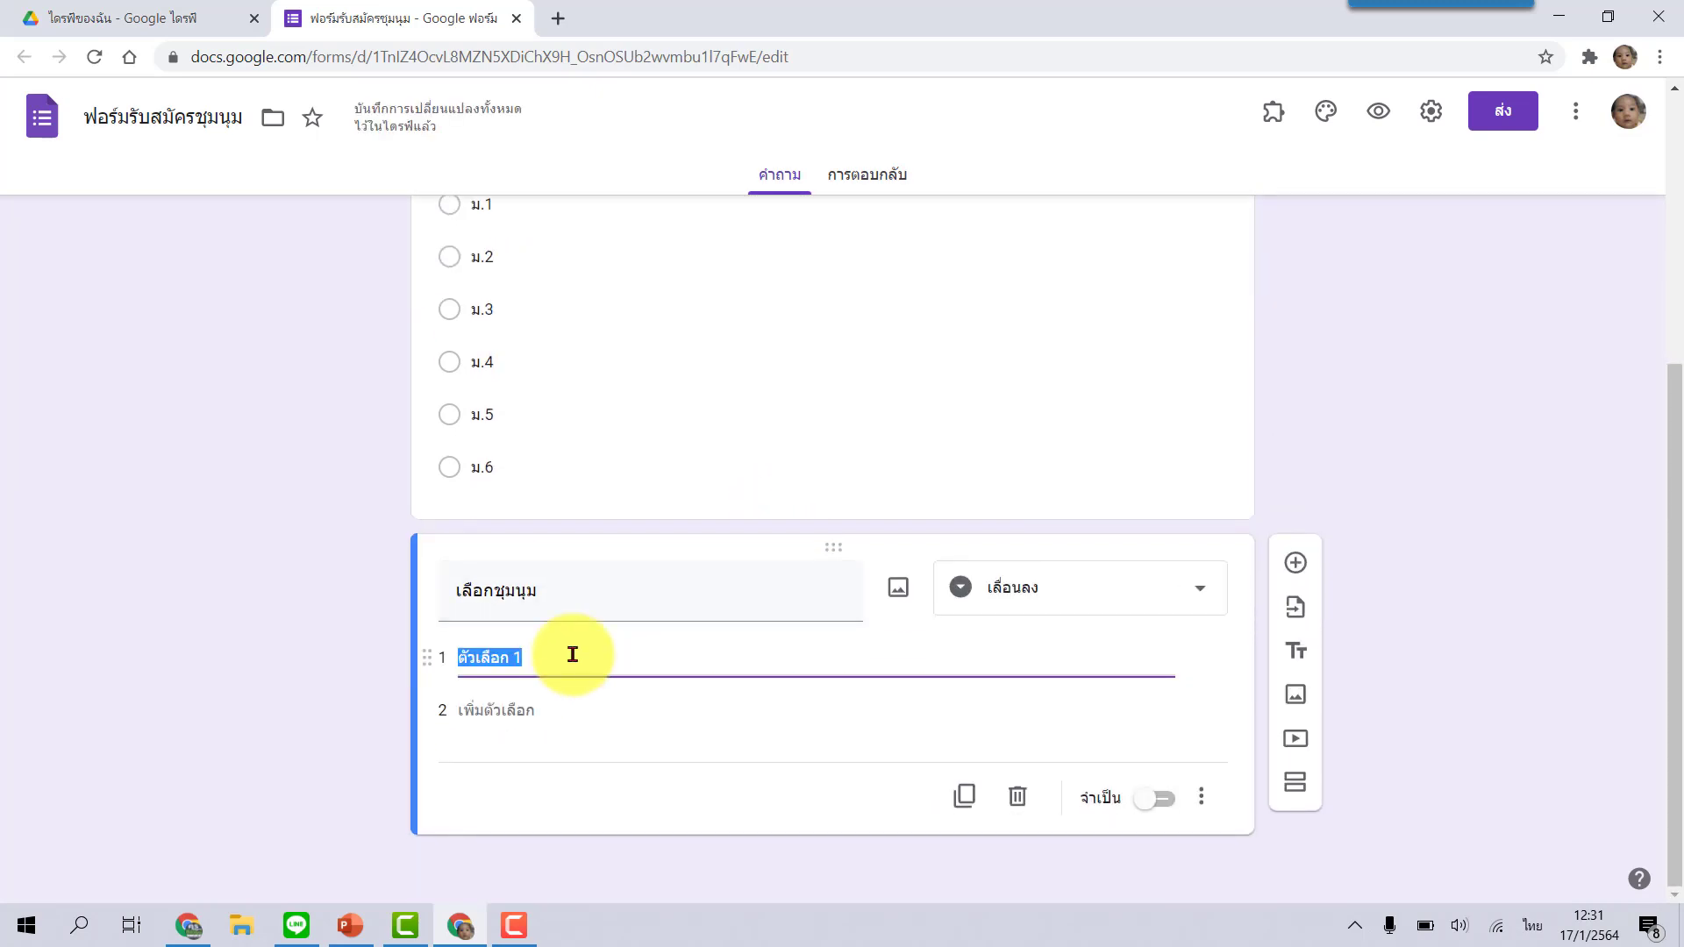
text(ฟุต)
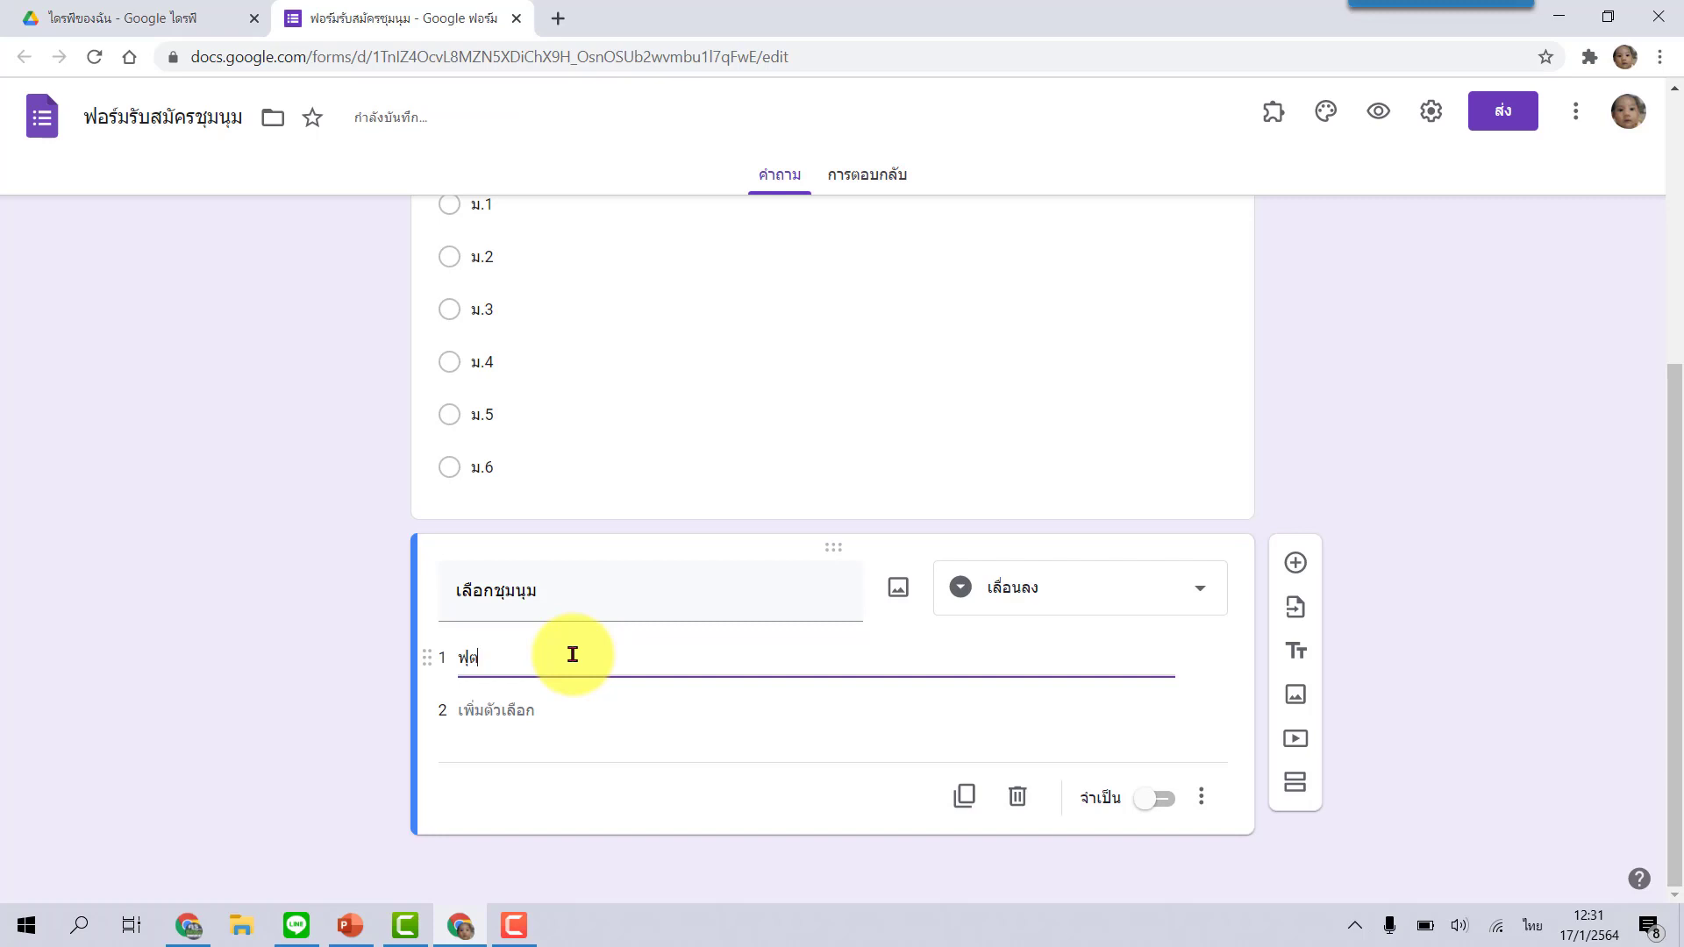
text(บอล)
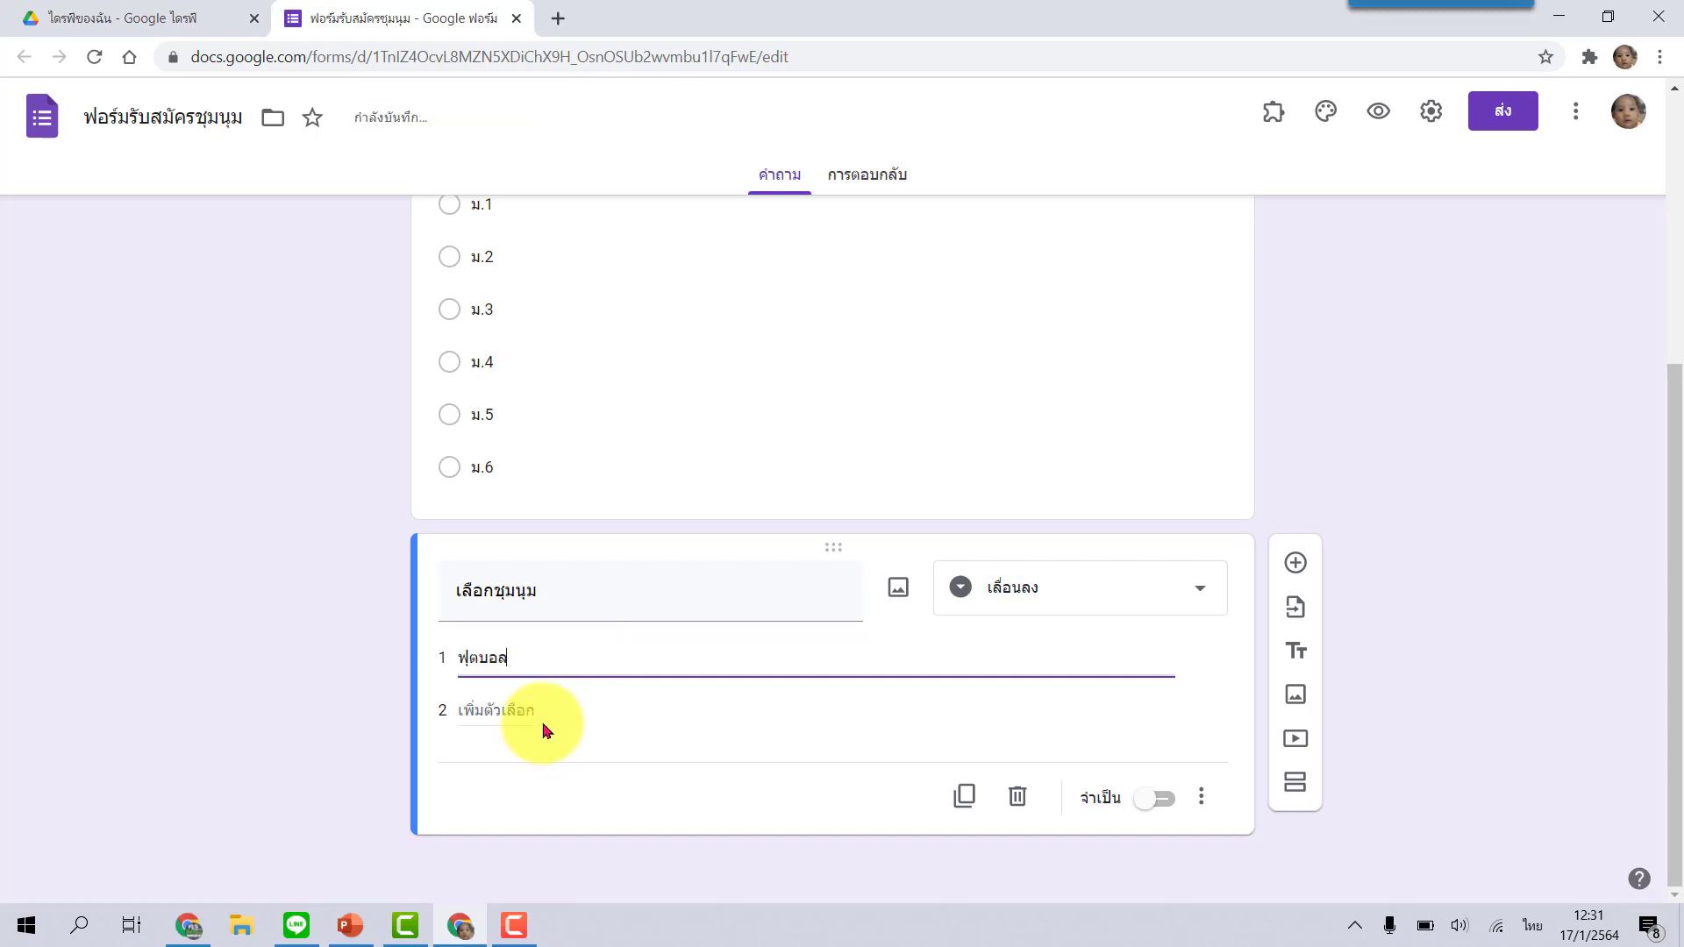
click(537, 714)
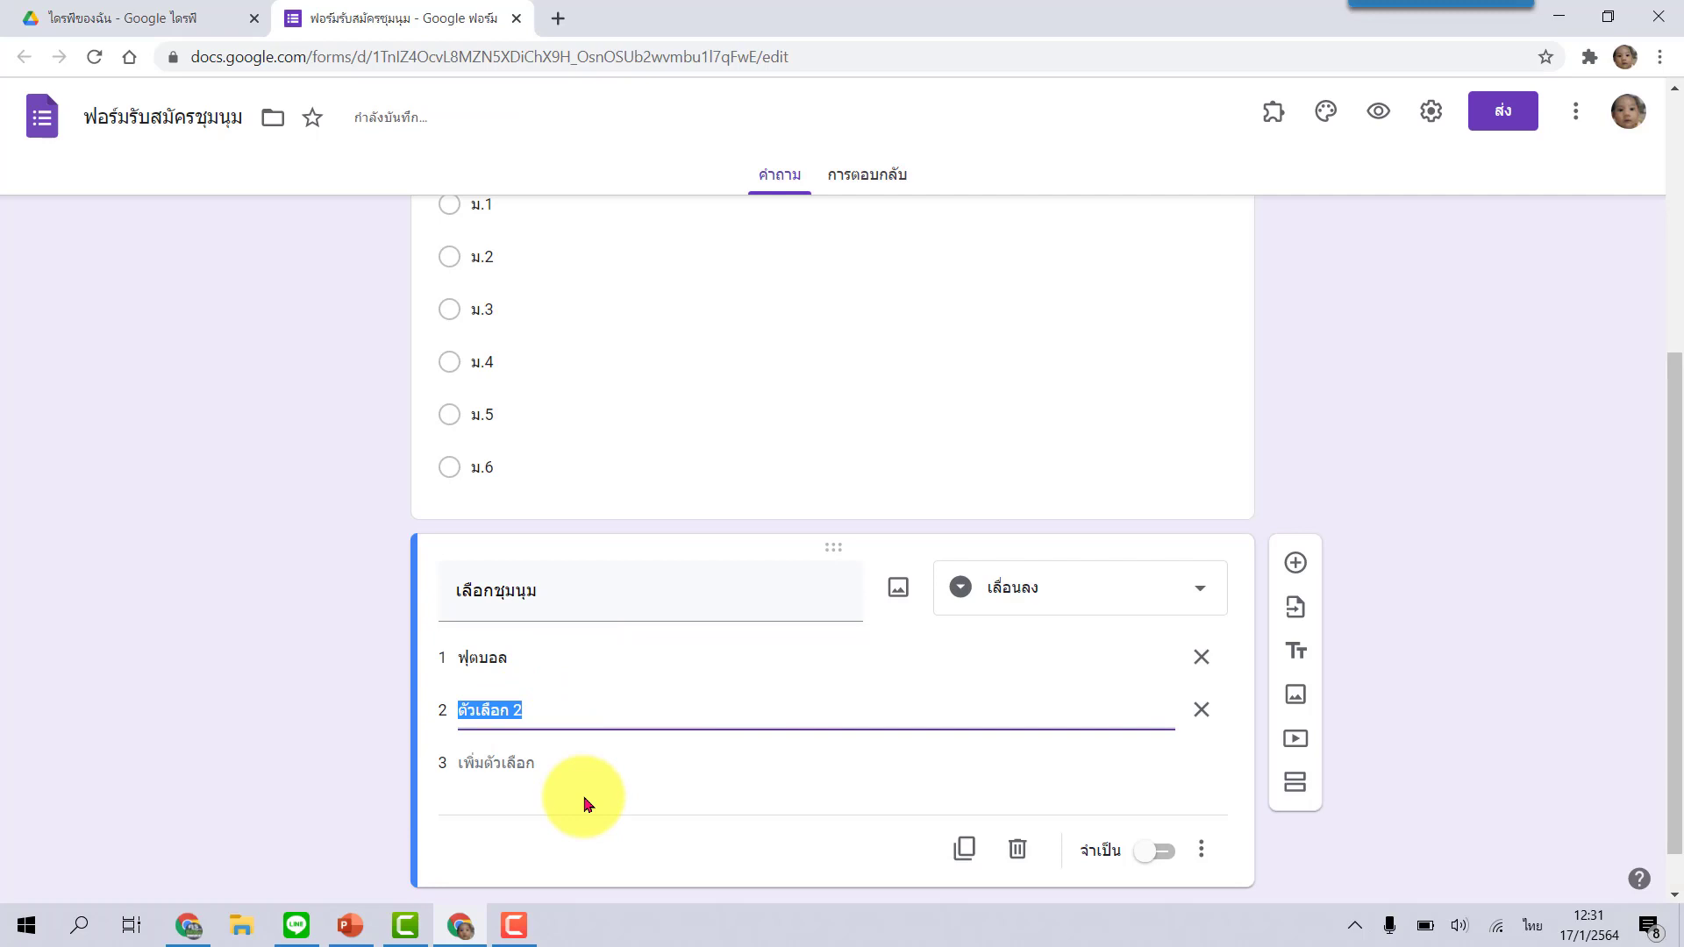
text(ปิง)
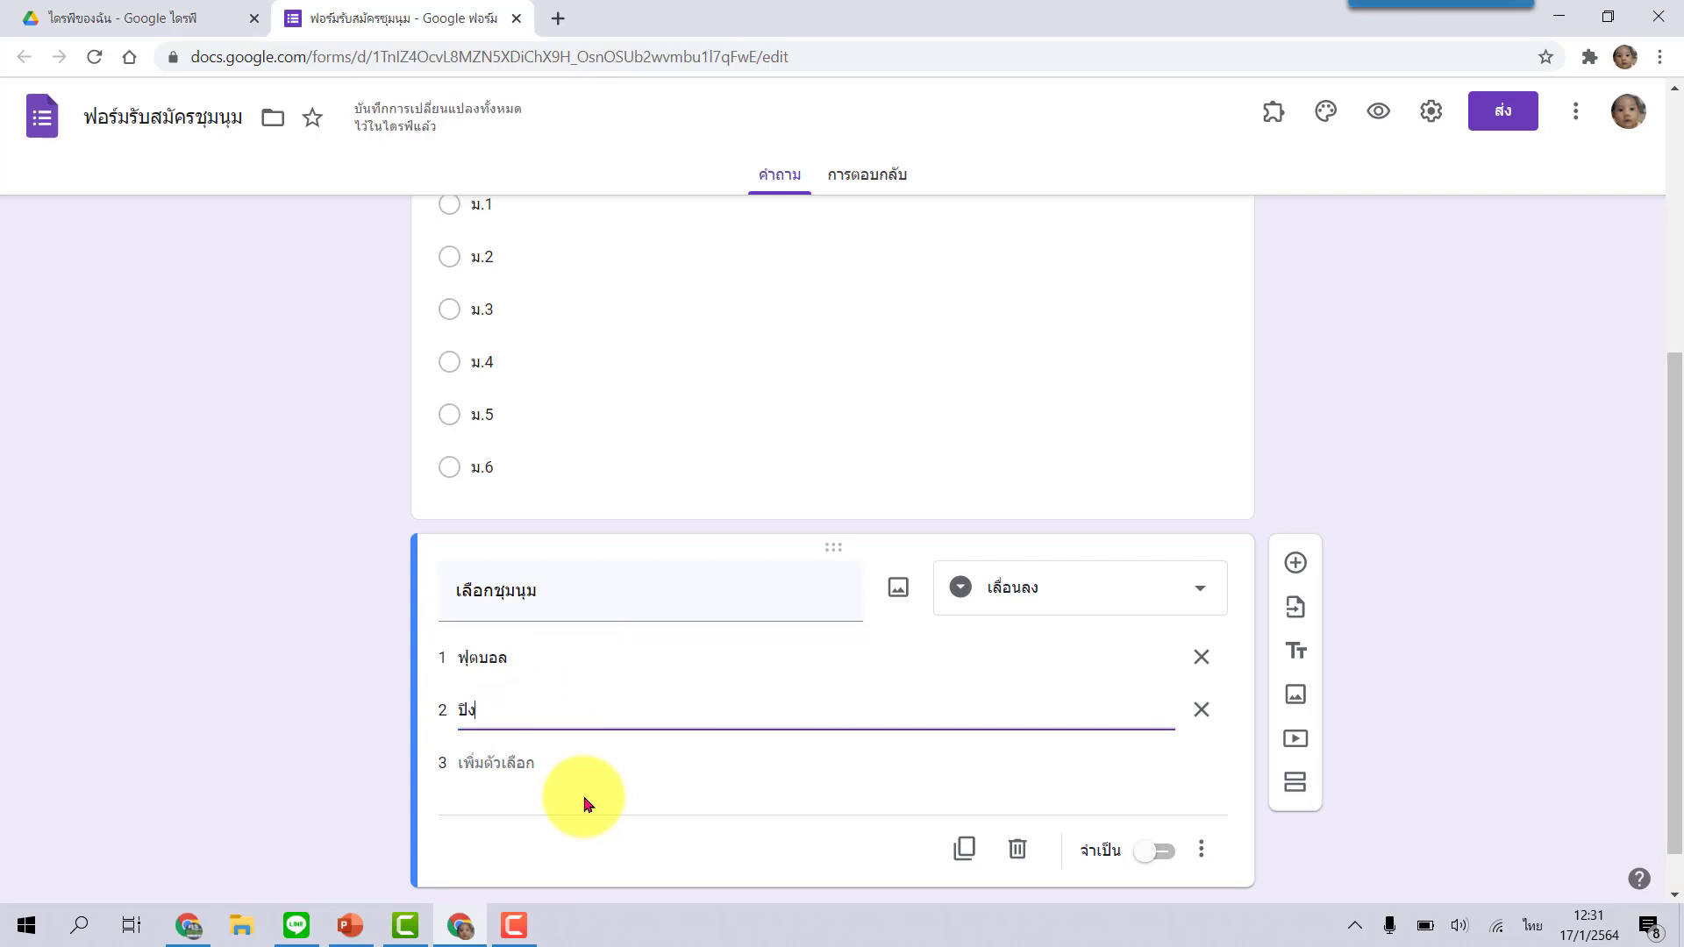
text(ปอง)
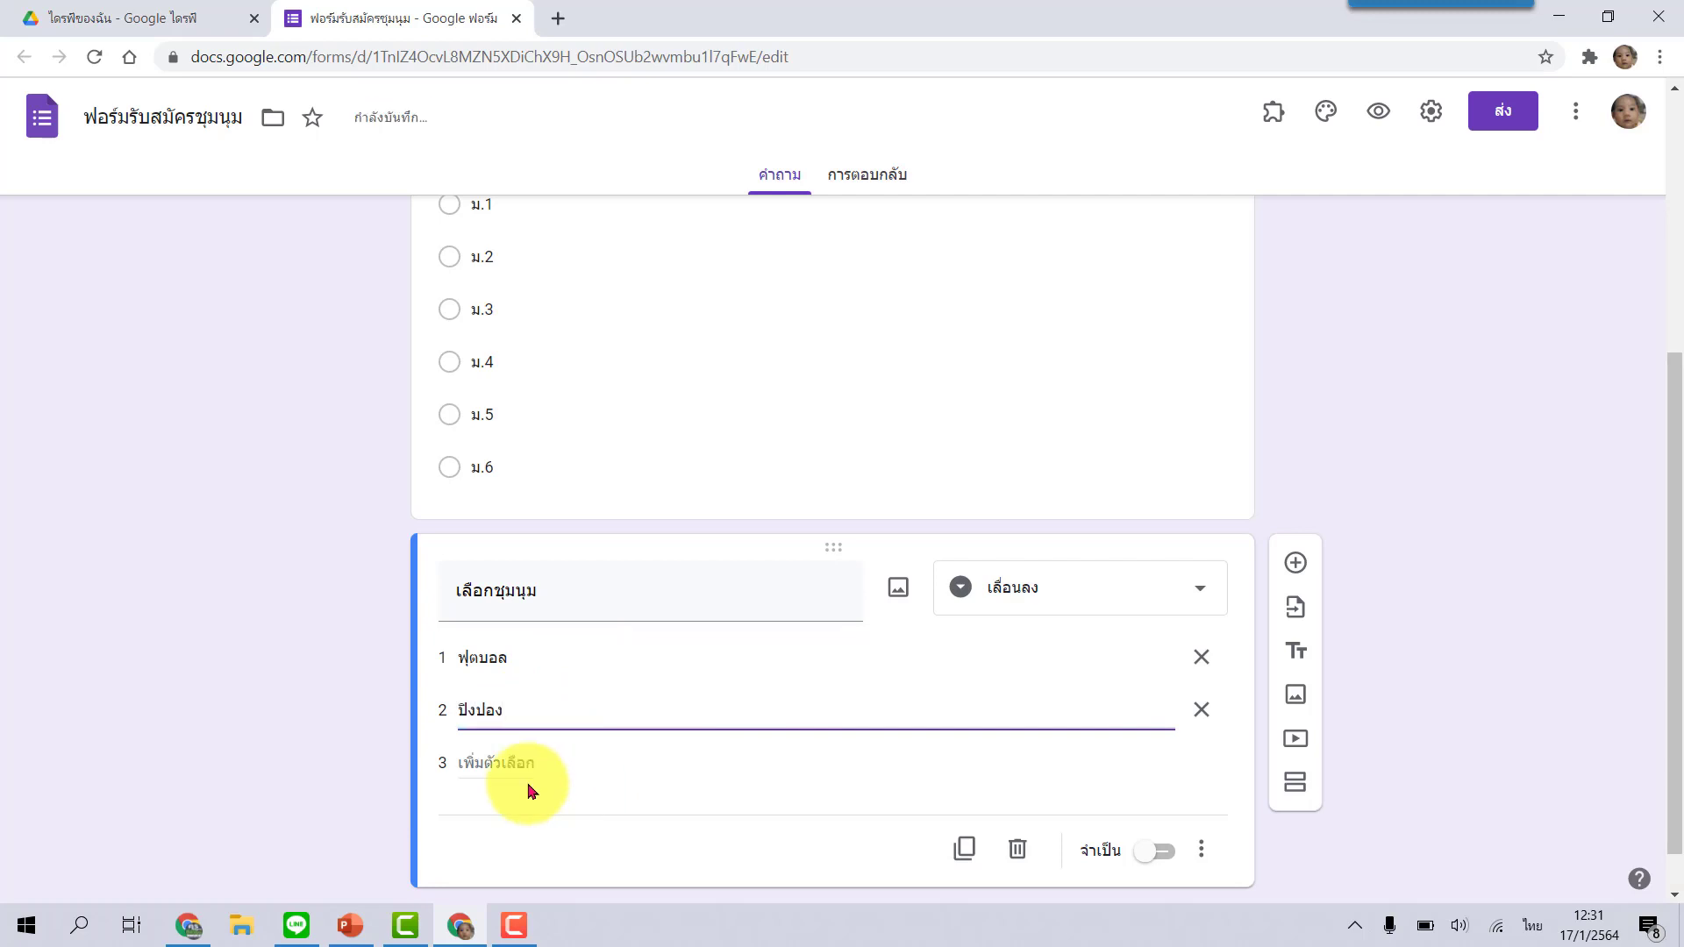
Add "ร้องเพลง" and "เปตอง" as the third and fourth options of the "เลือกชุมนุม" question
click(500, 760)
text(ร)
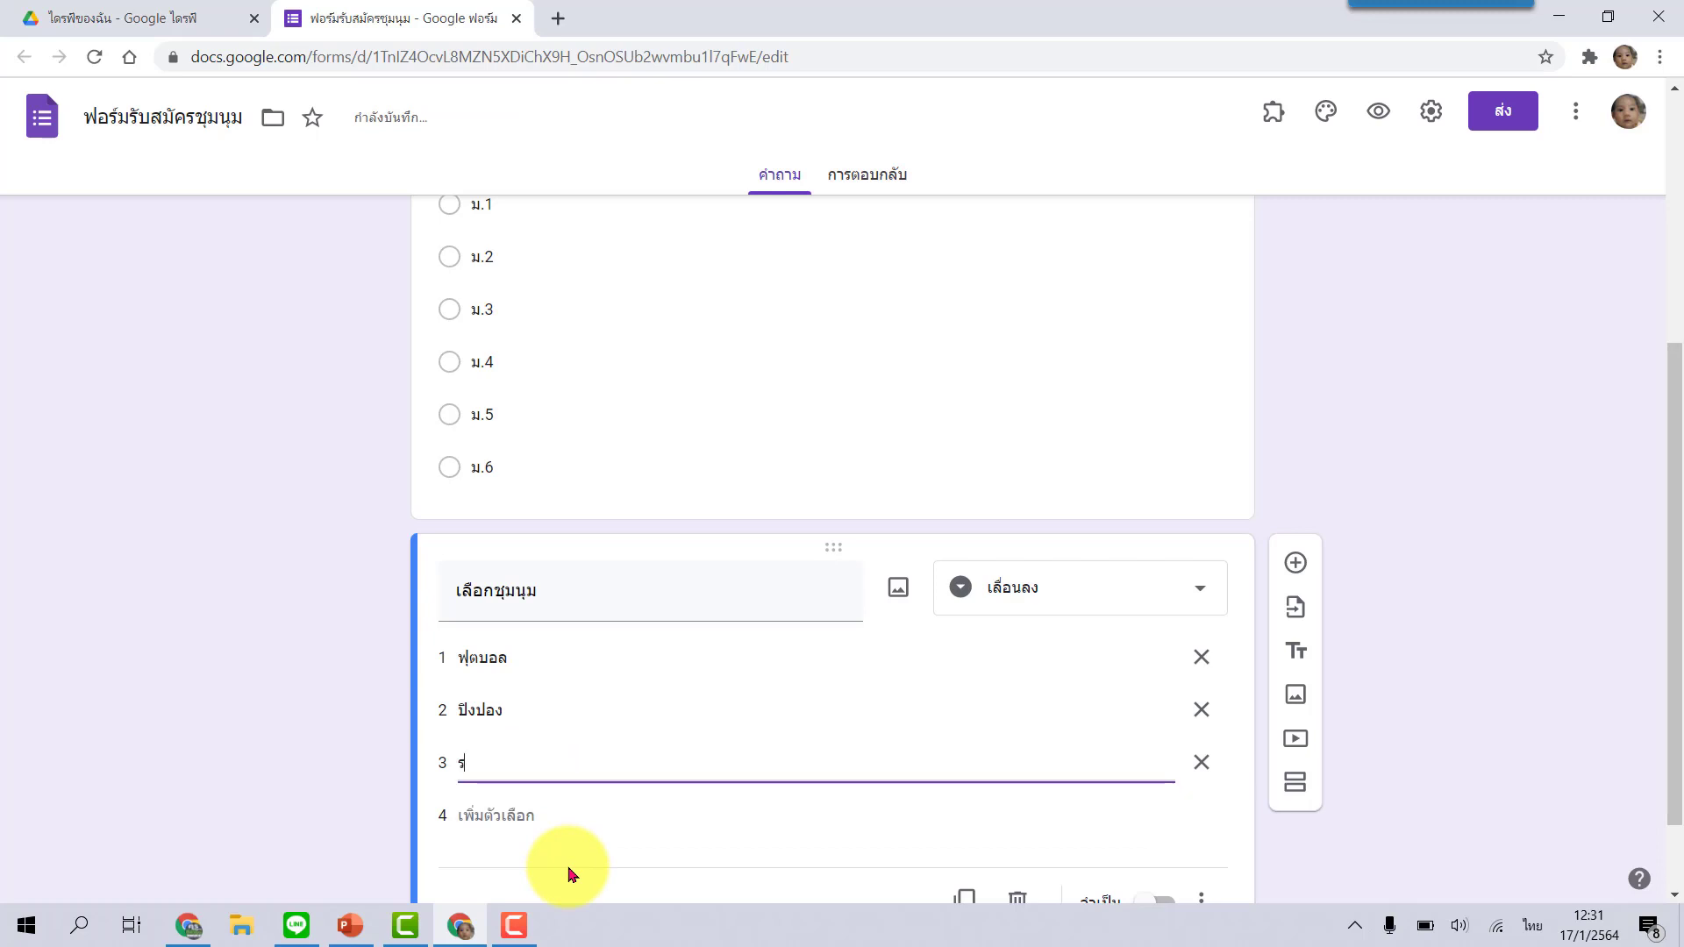
text(้องเพลง)
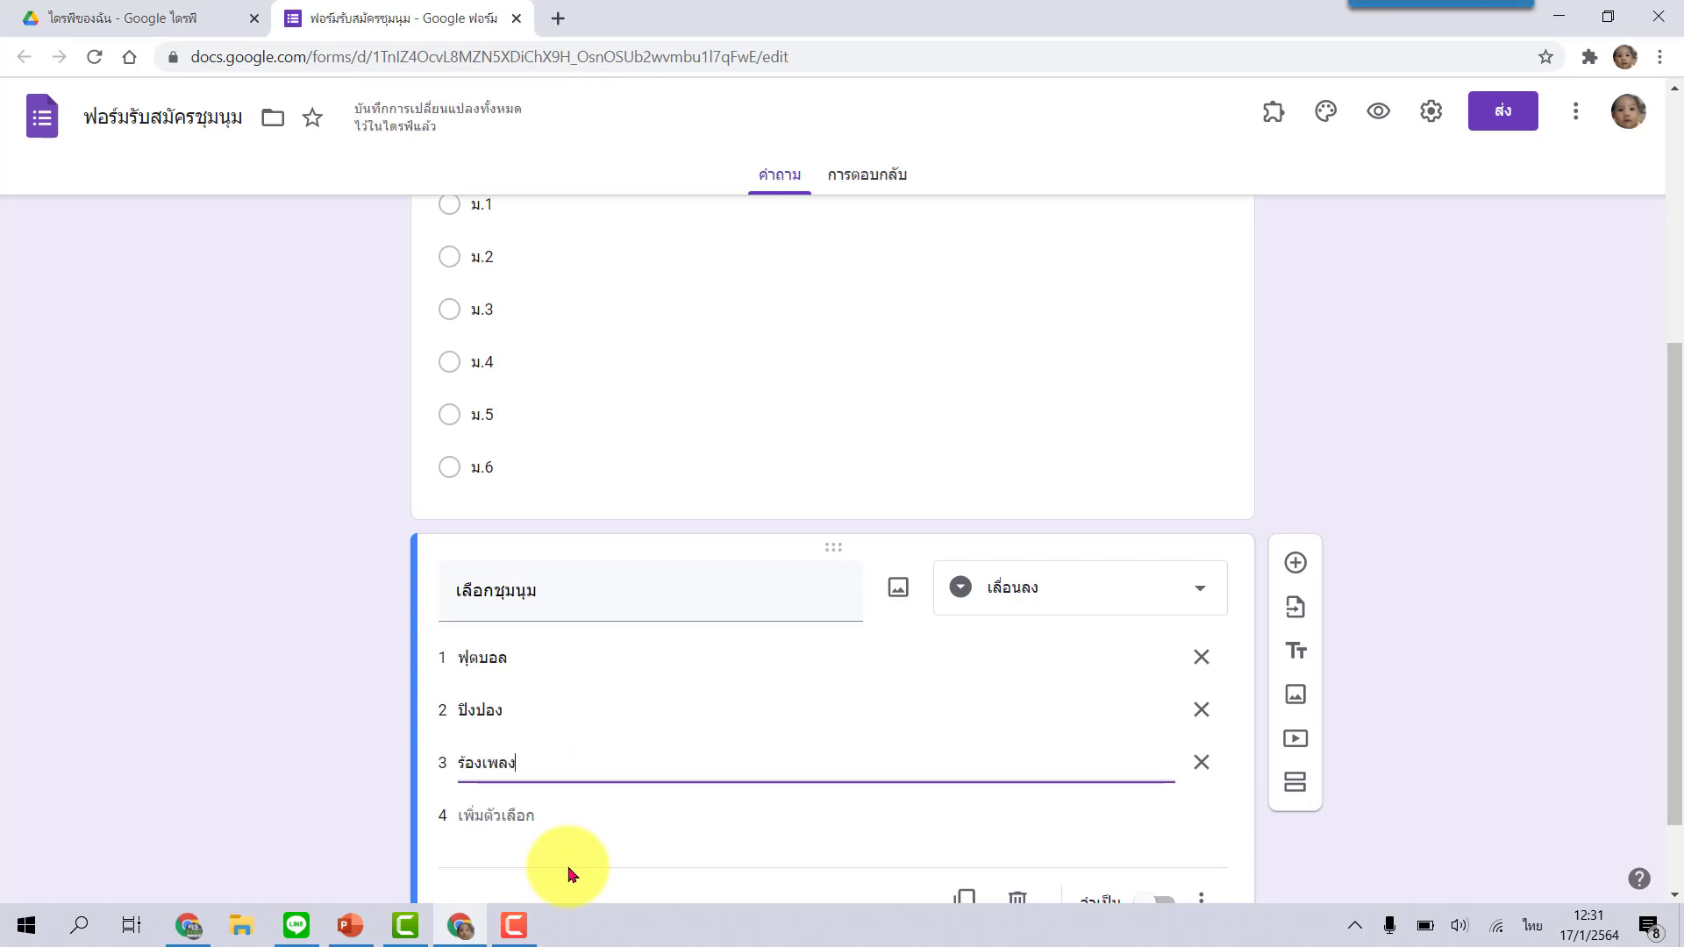
click(508, 819)
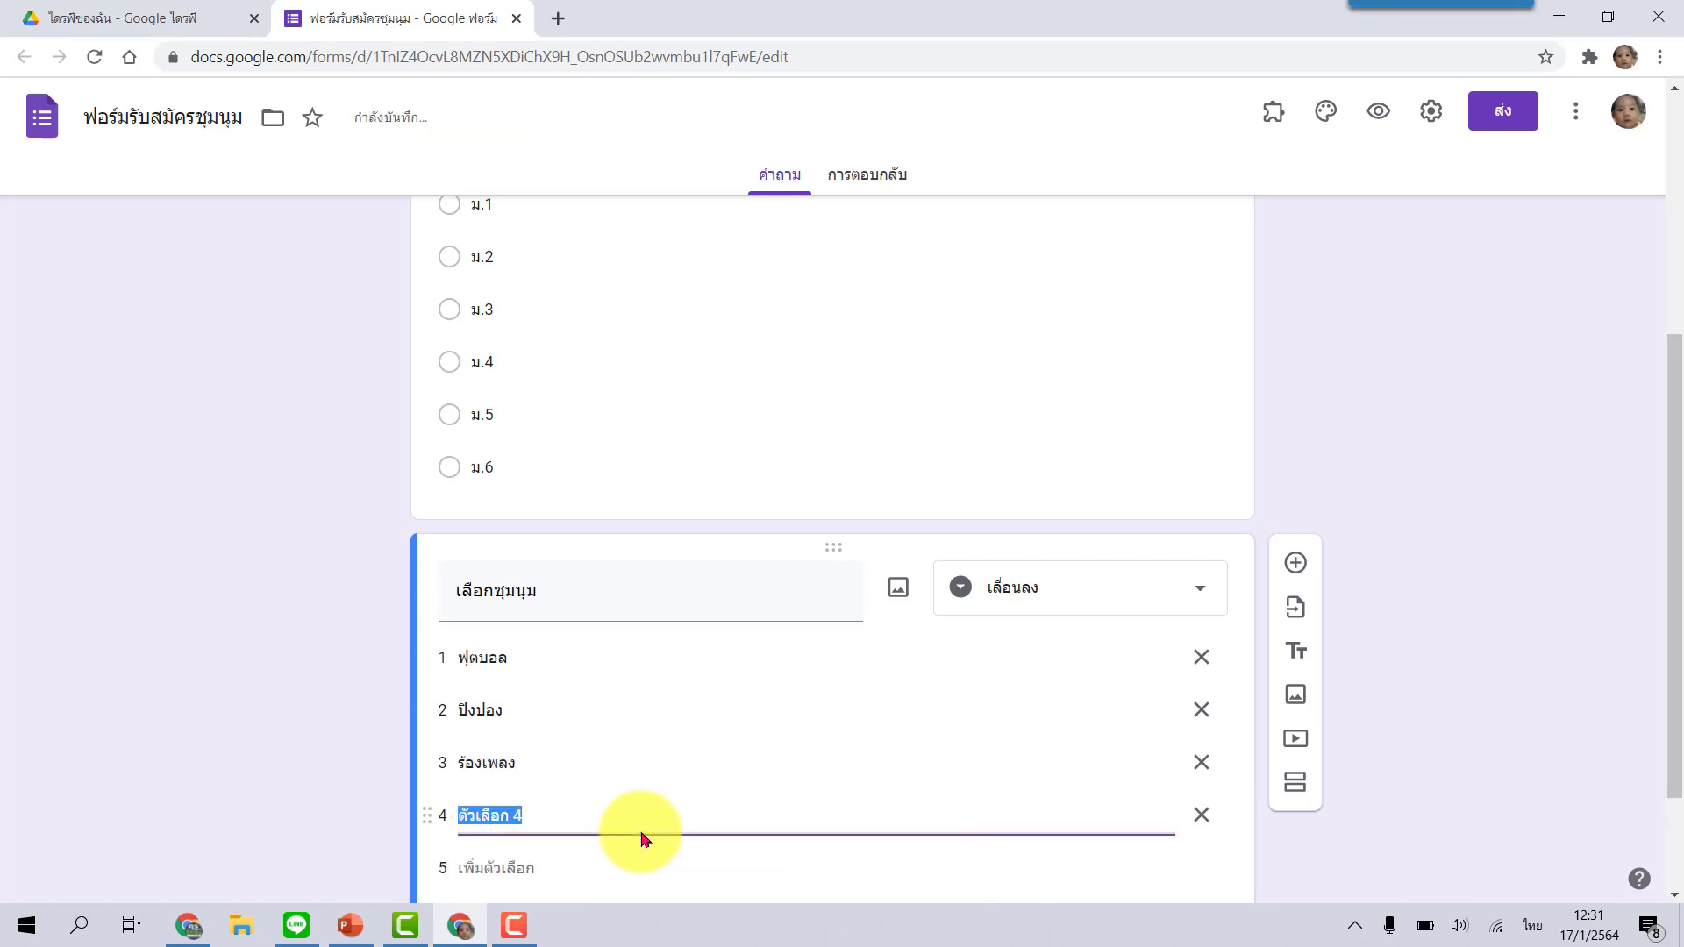
text(เปตอง)
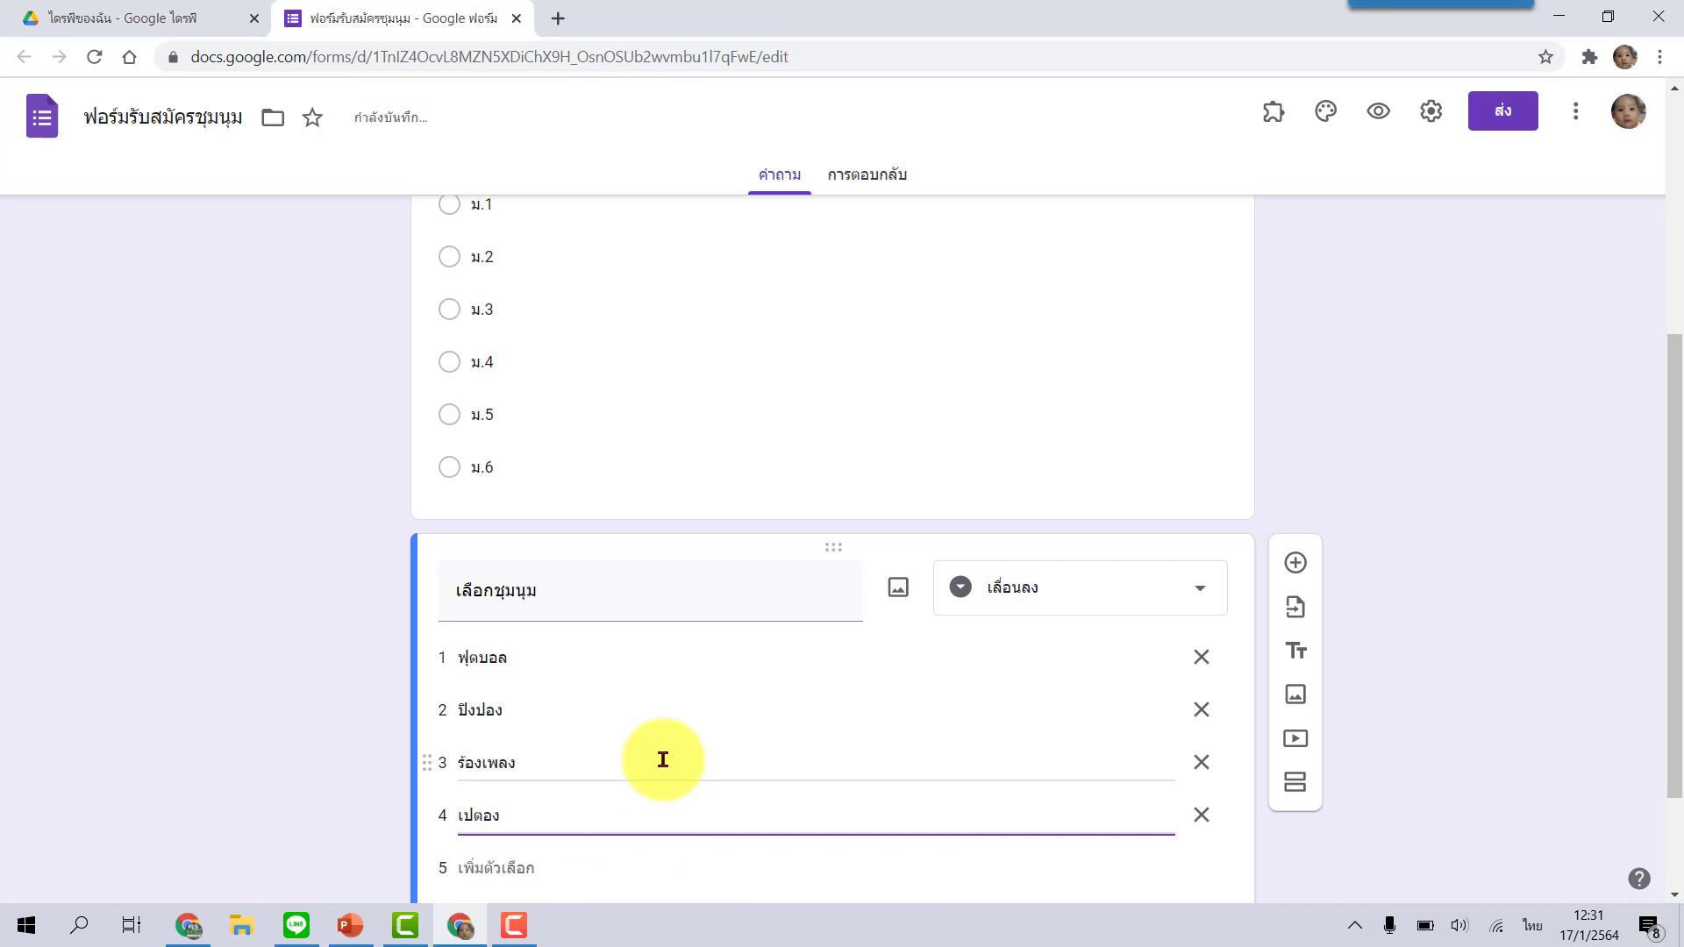
click(1371, 434)
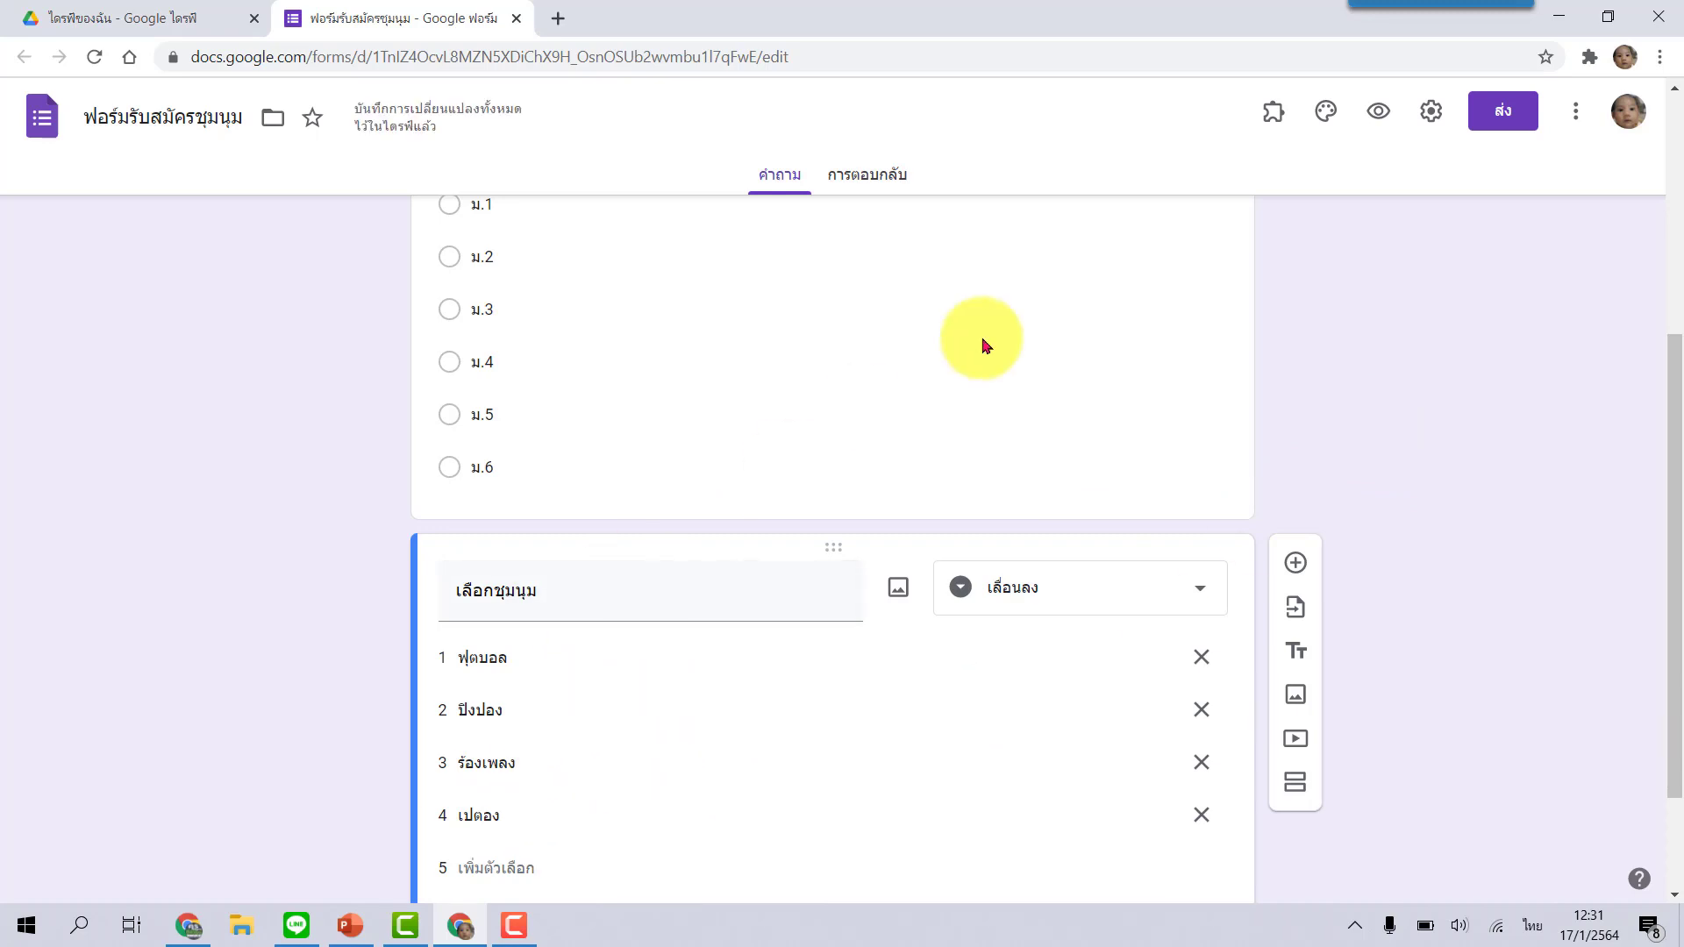
Create a new spreadsheet with the suggested name as the destination for the form's responses
scroll(1355, 377, up, 5)
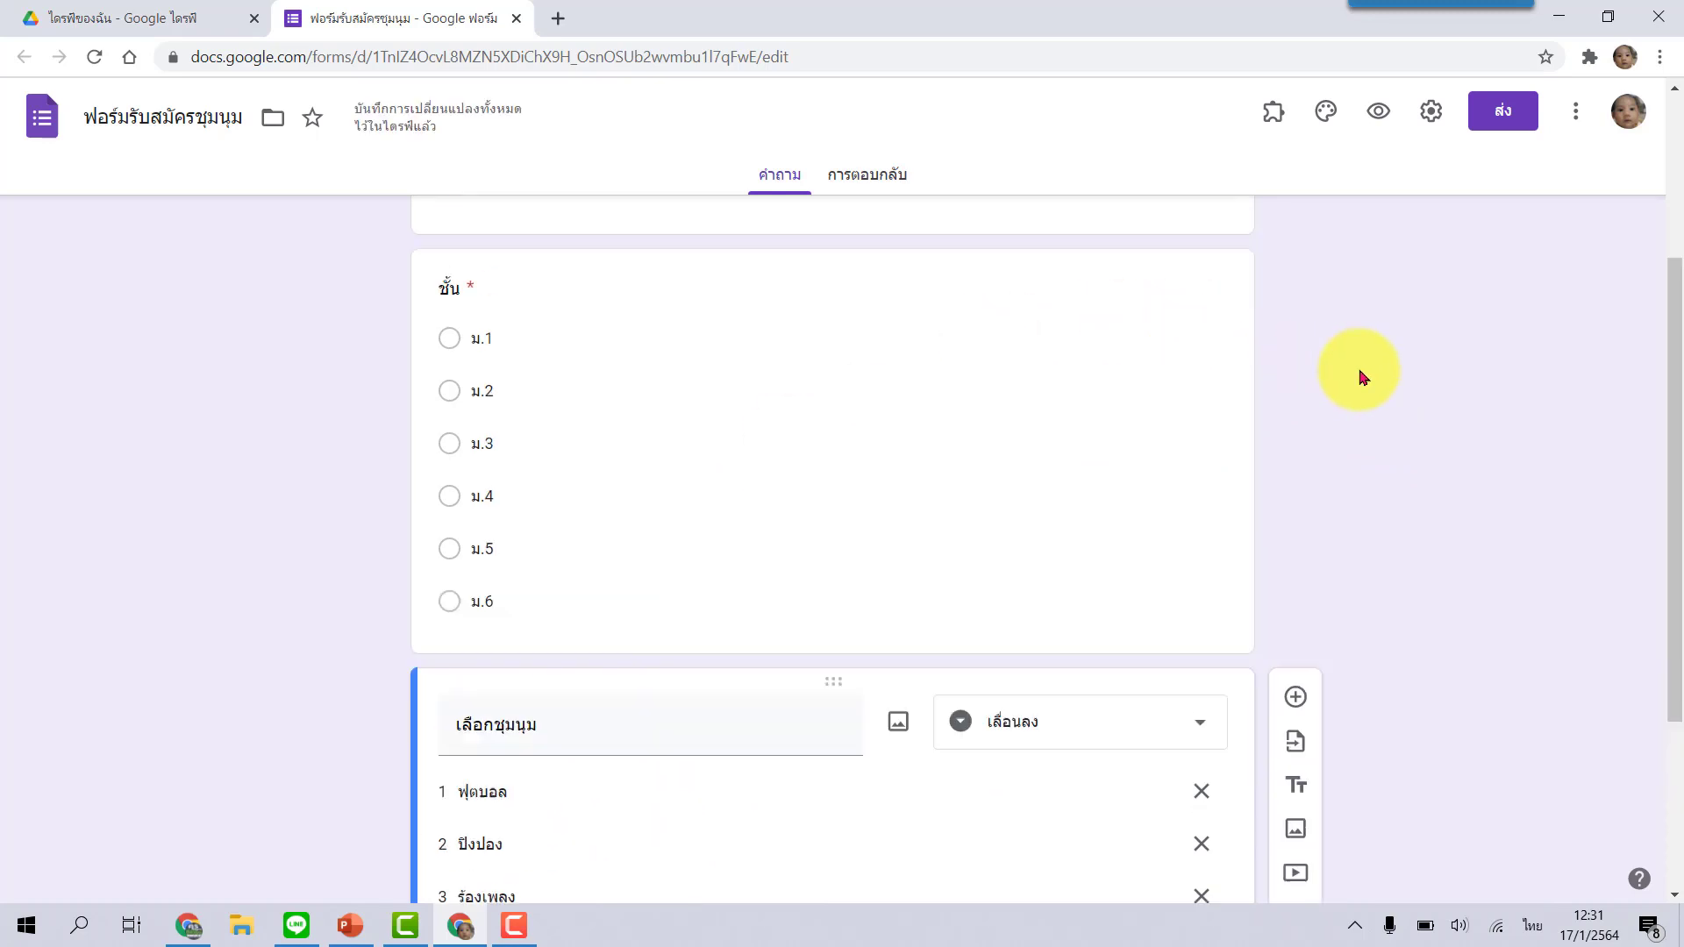
click(876, 177)
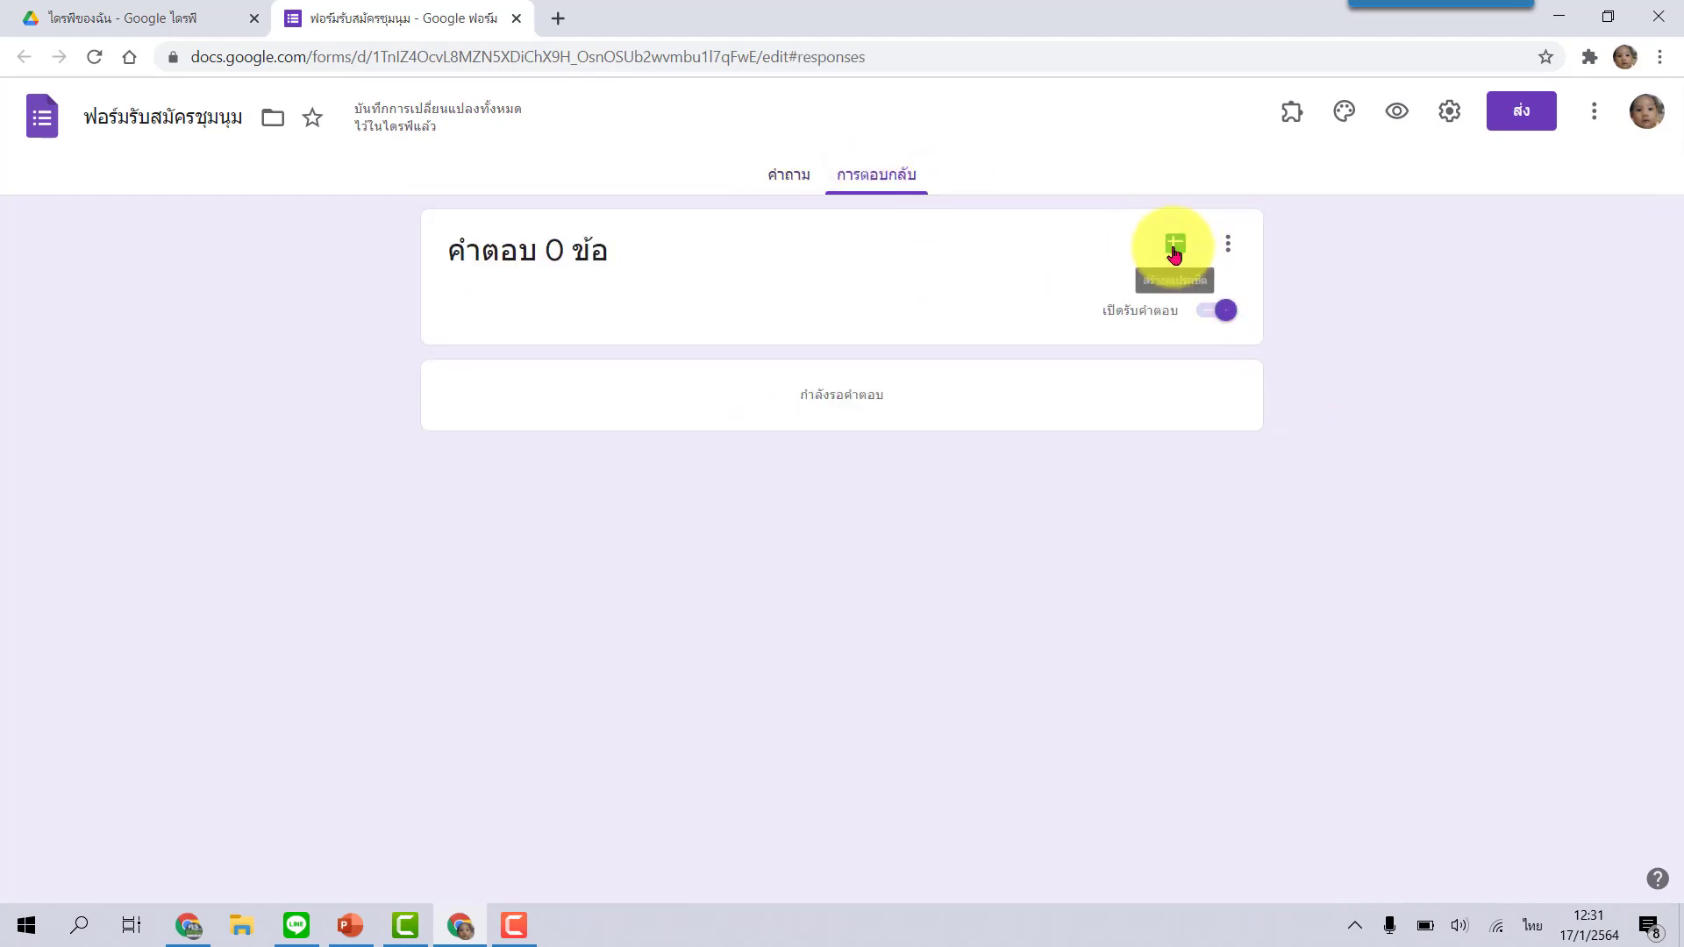
click(1170, 250)
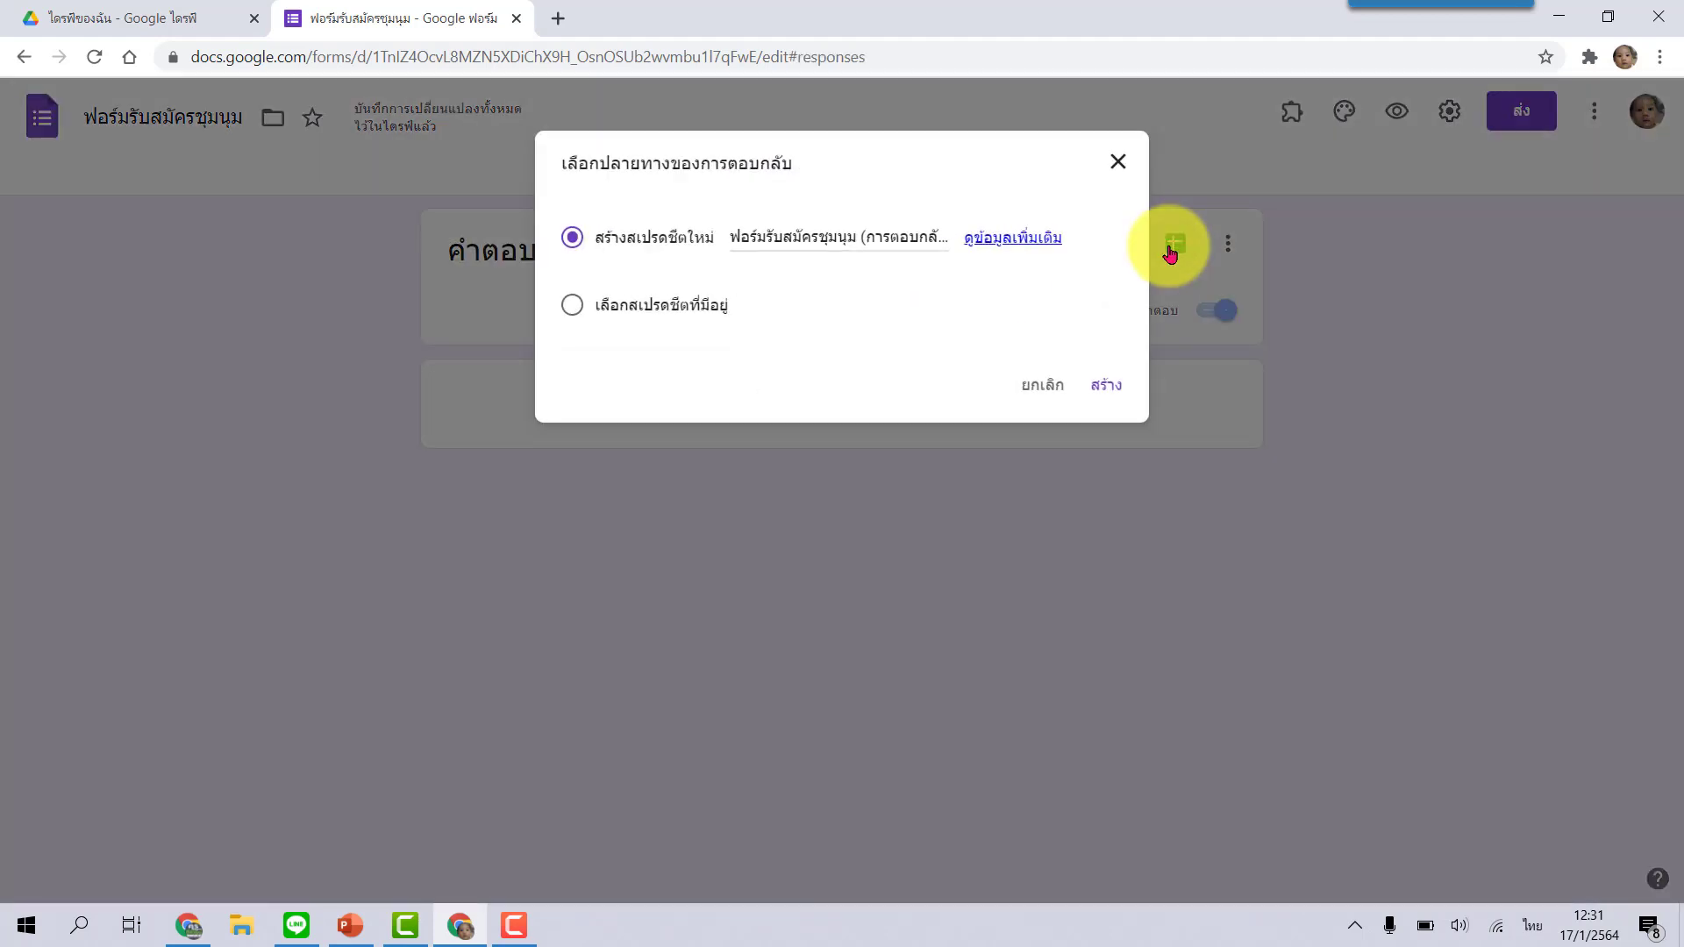
click(1110, 387)
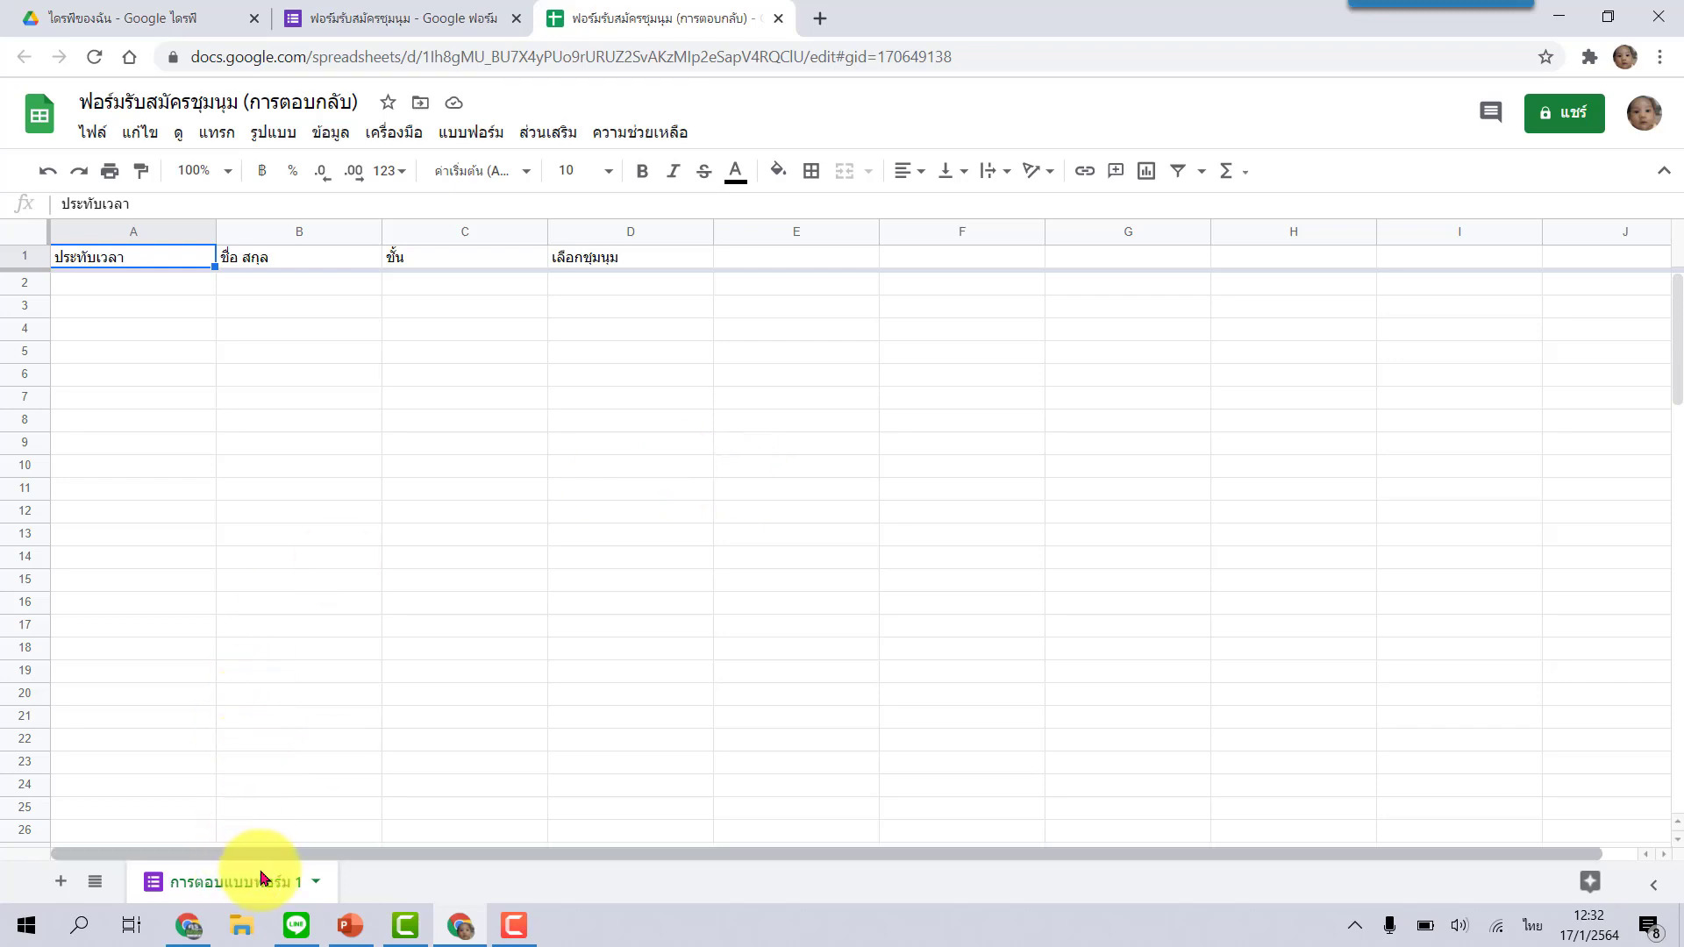
double_click(236, 889)
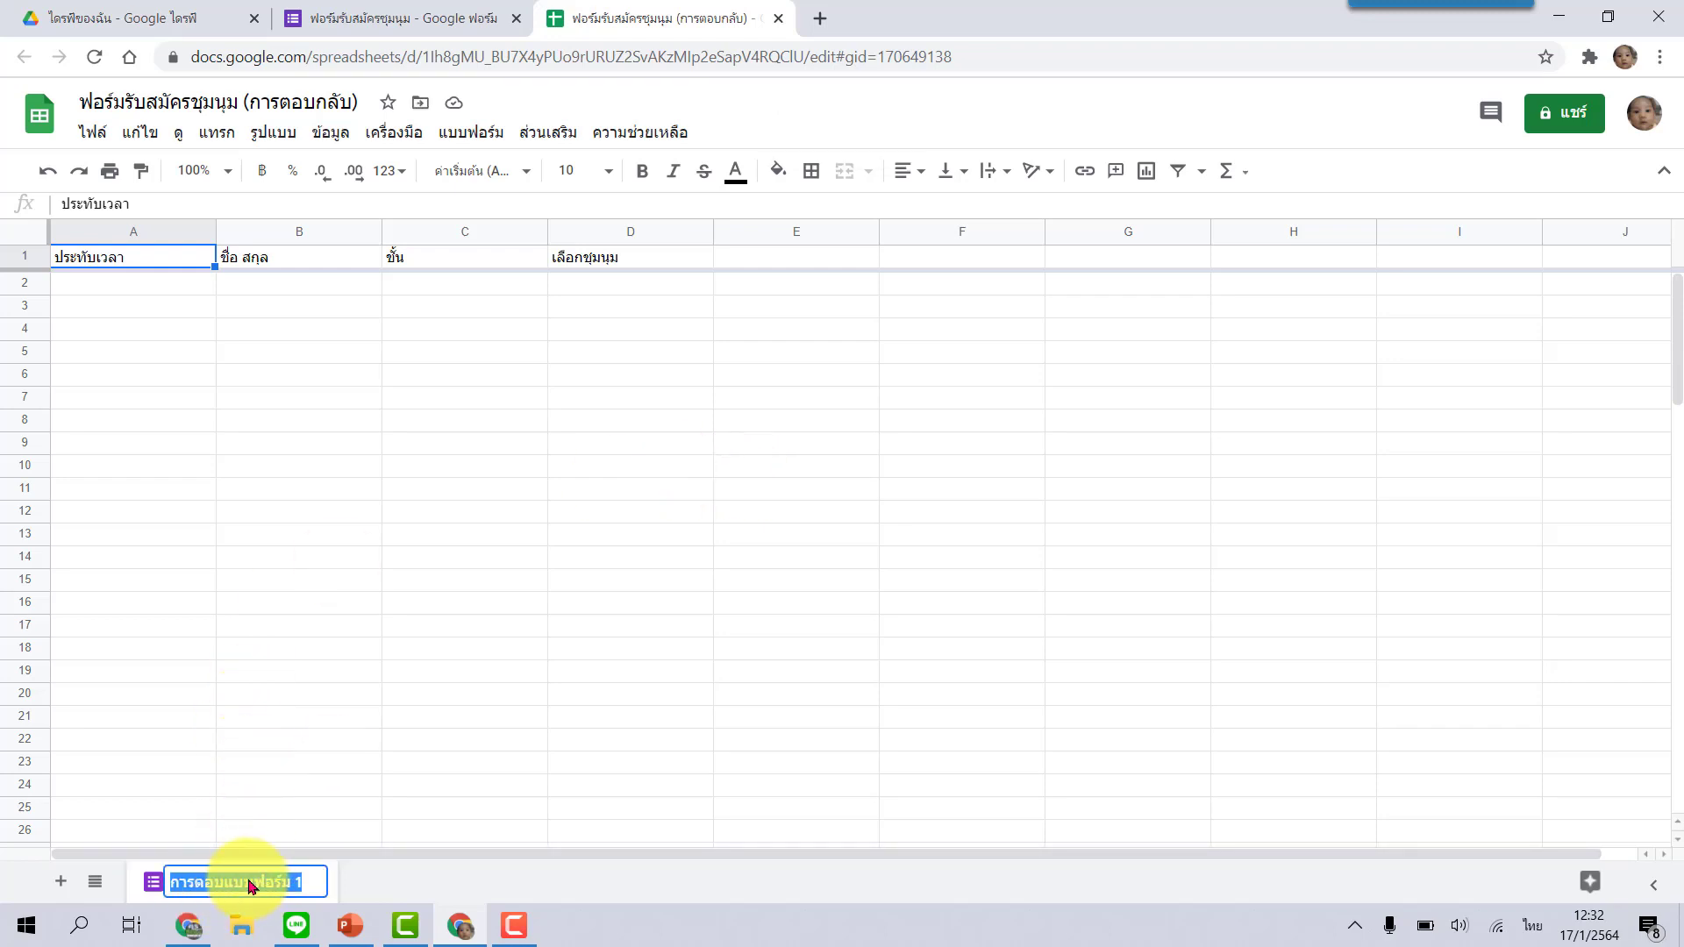
right_click(248, 882)
click(331, 579)
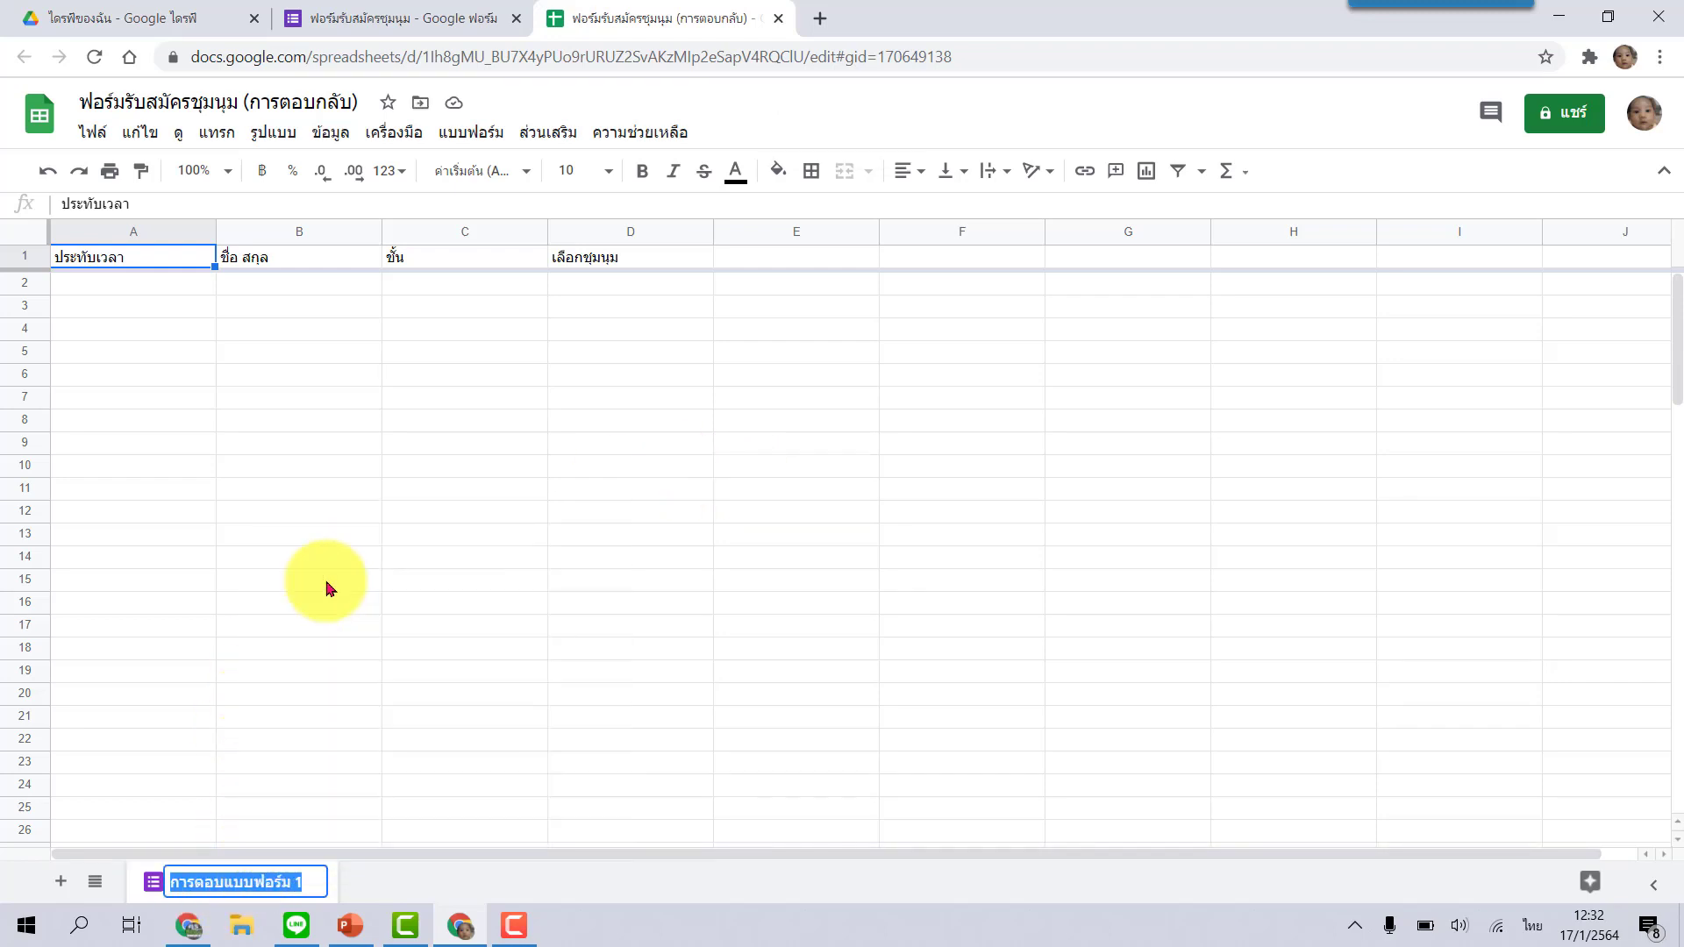
click(638, 565)
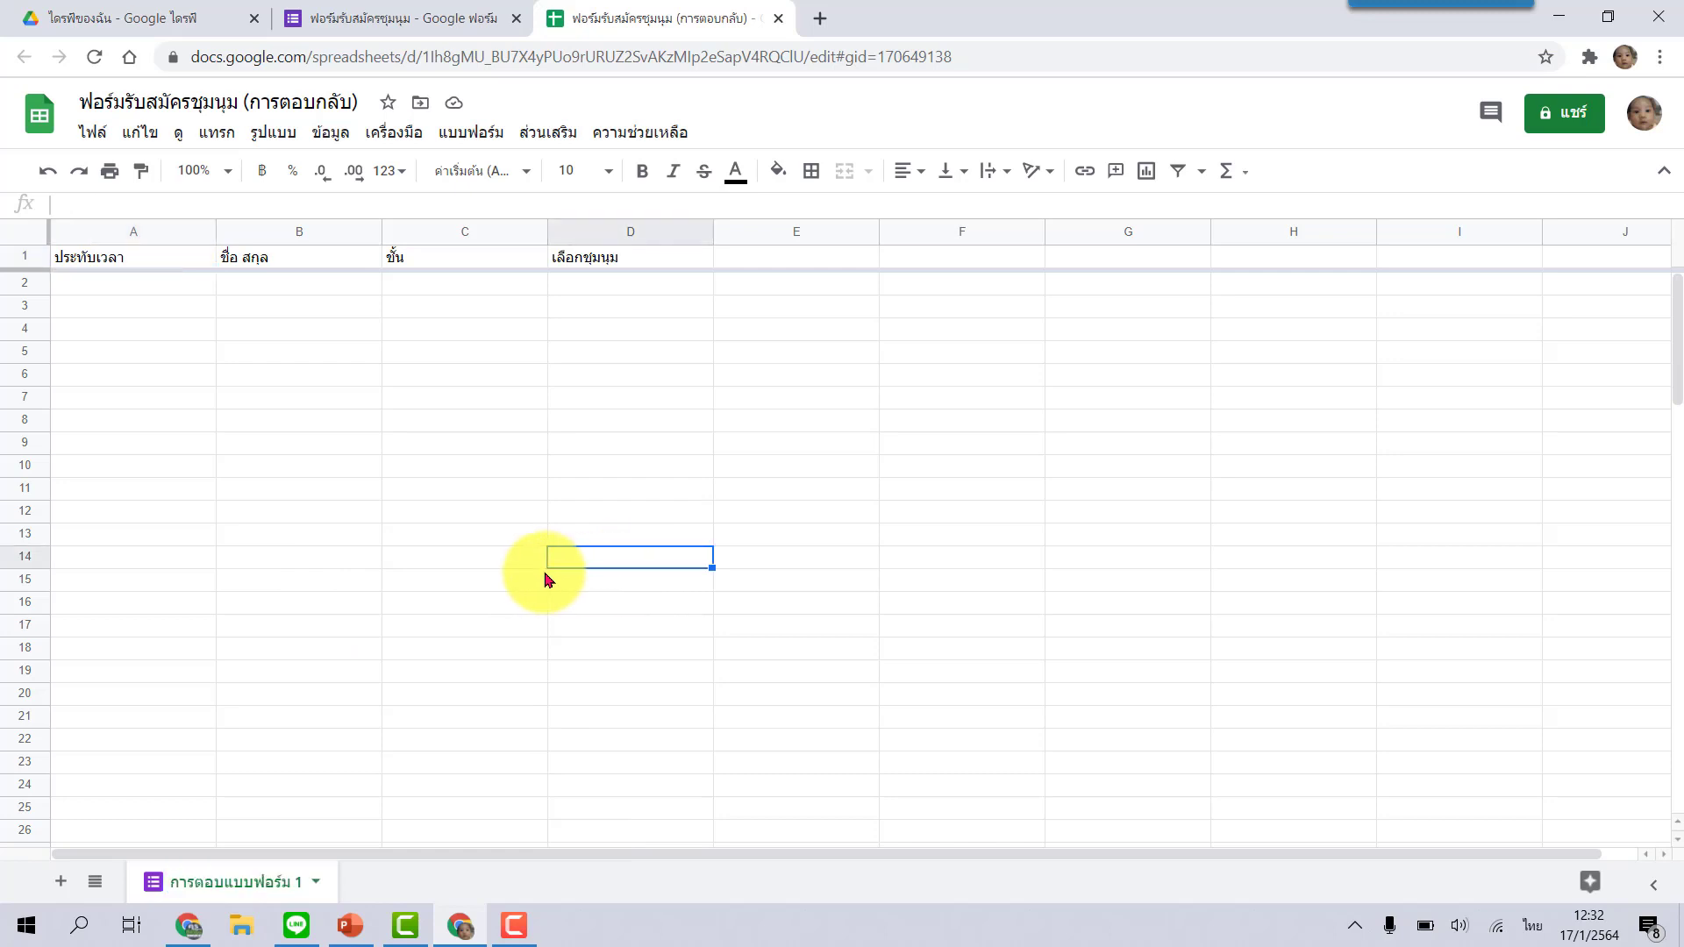
Add a new sheet to the response spreadsheet and name it "ฟุตบอล" after the form's first club option
click(61, 882)
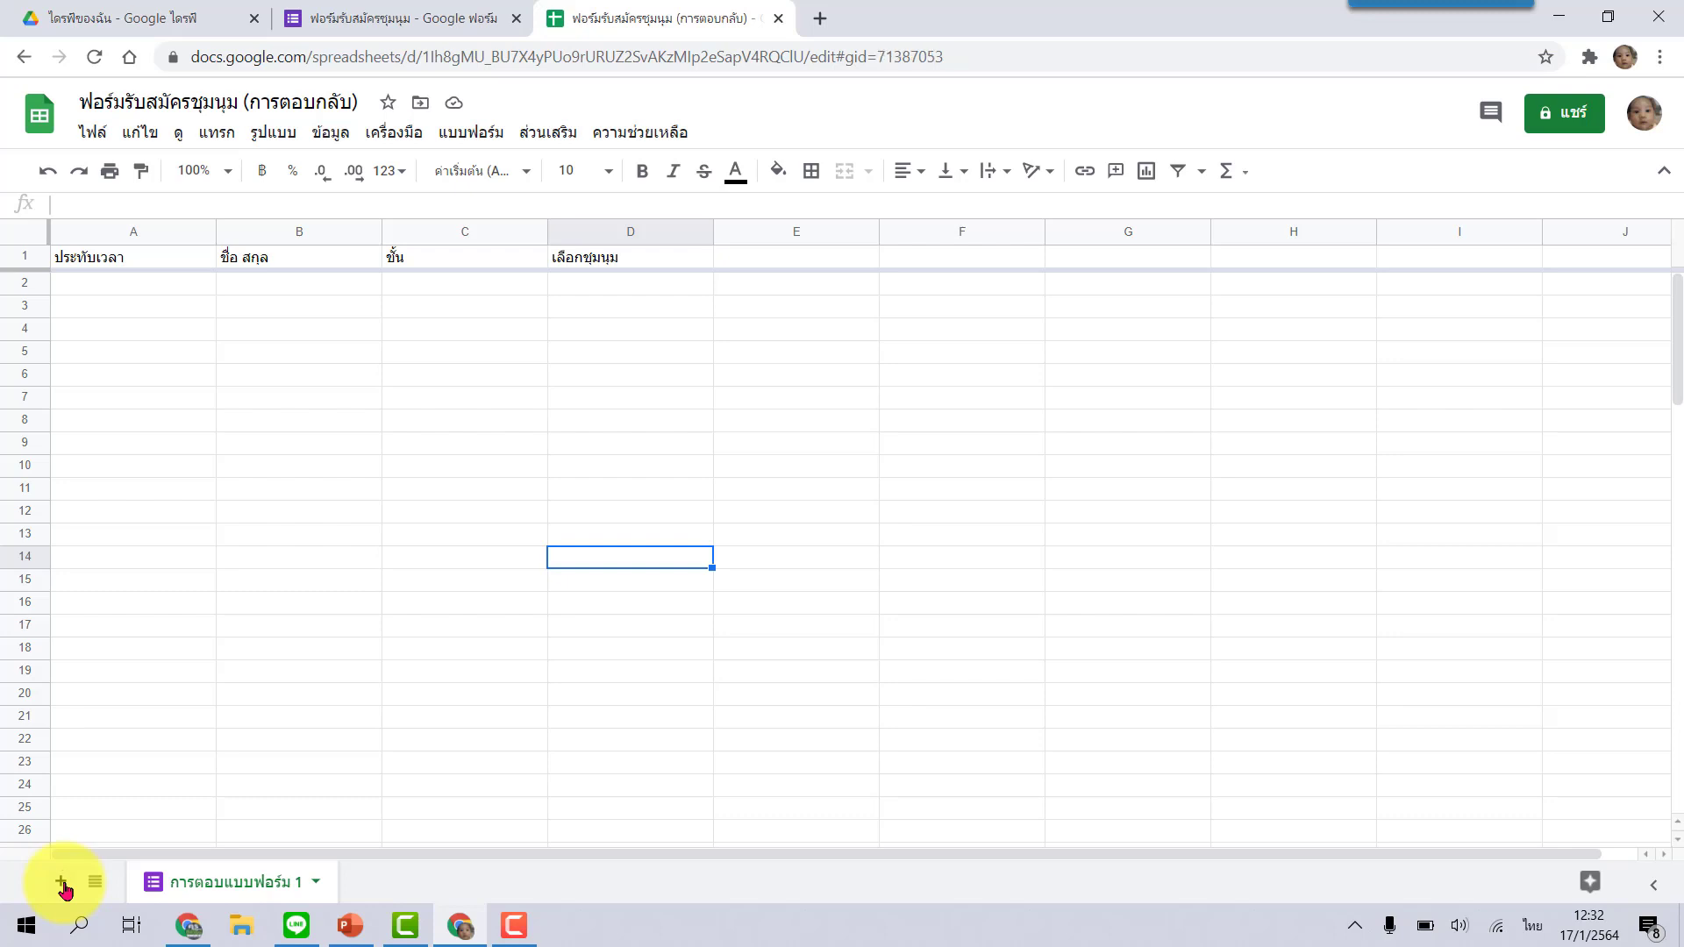
double_click(374, 882)
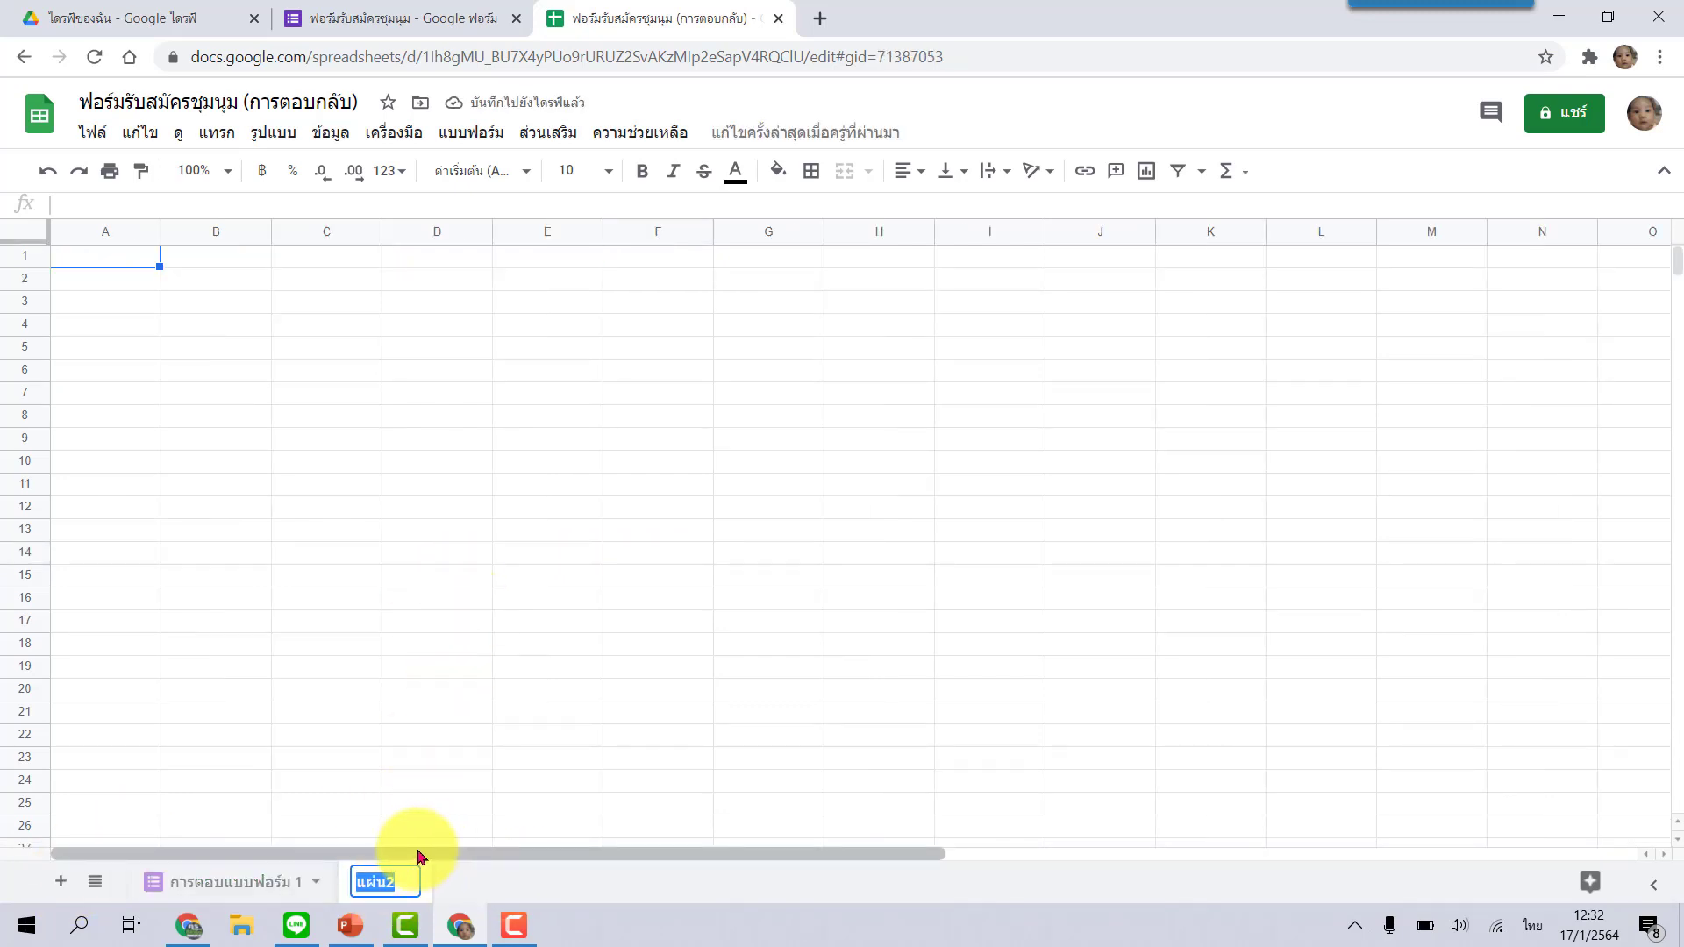
click(424, 19)
click(794, 175)
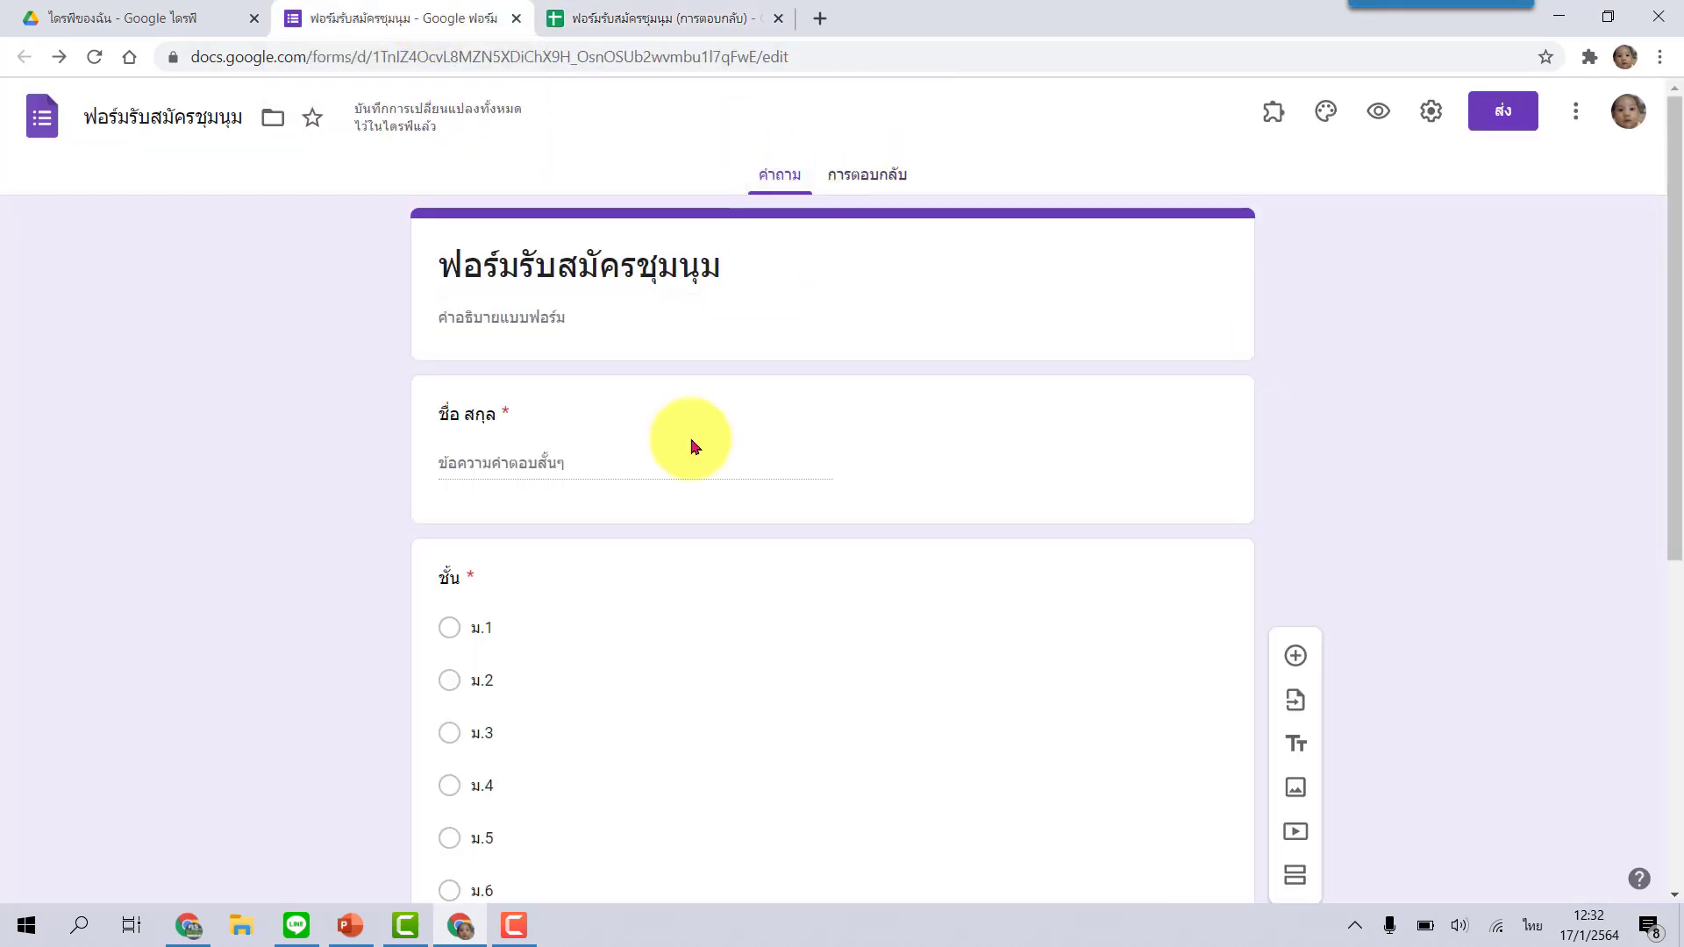
scroll(526, 491, down, 6)
click(582, 548)
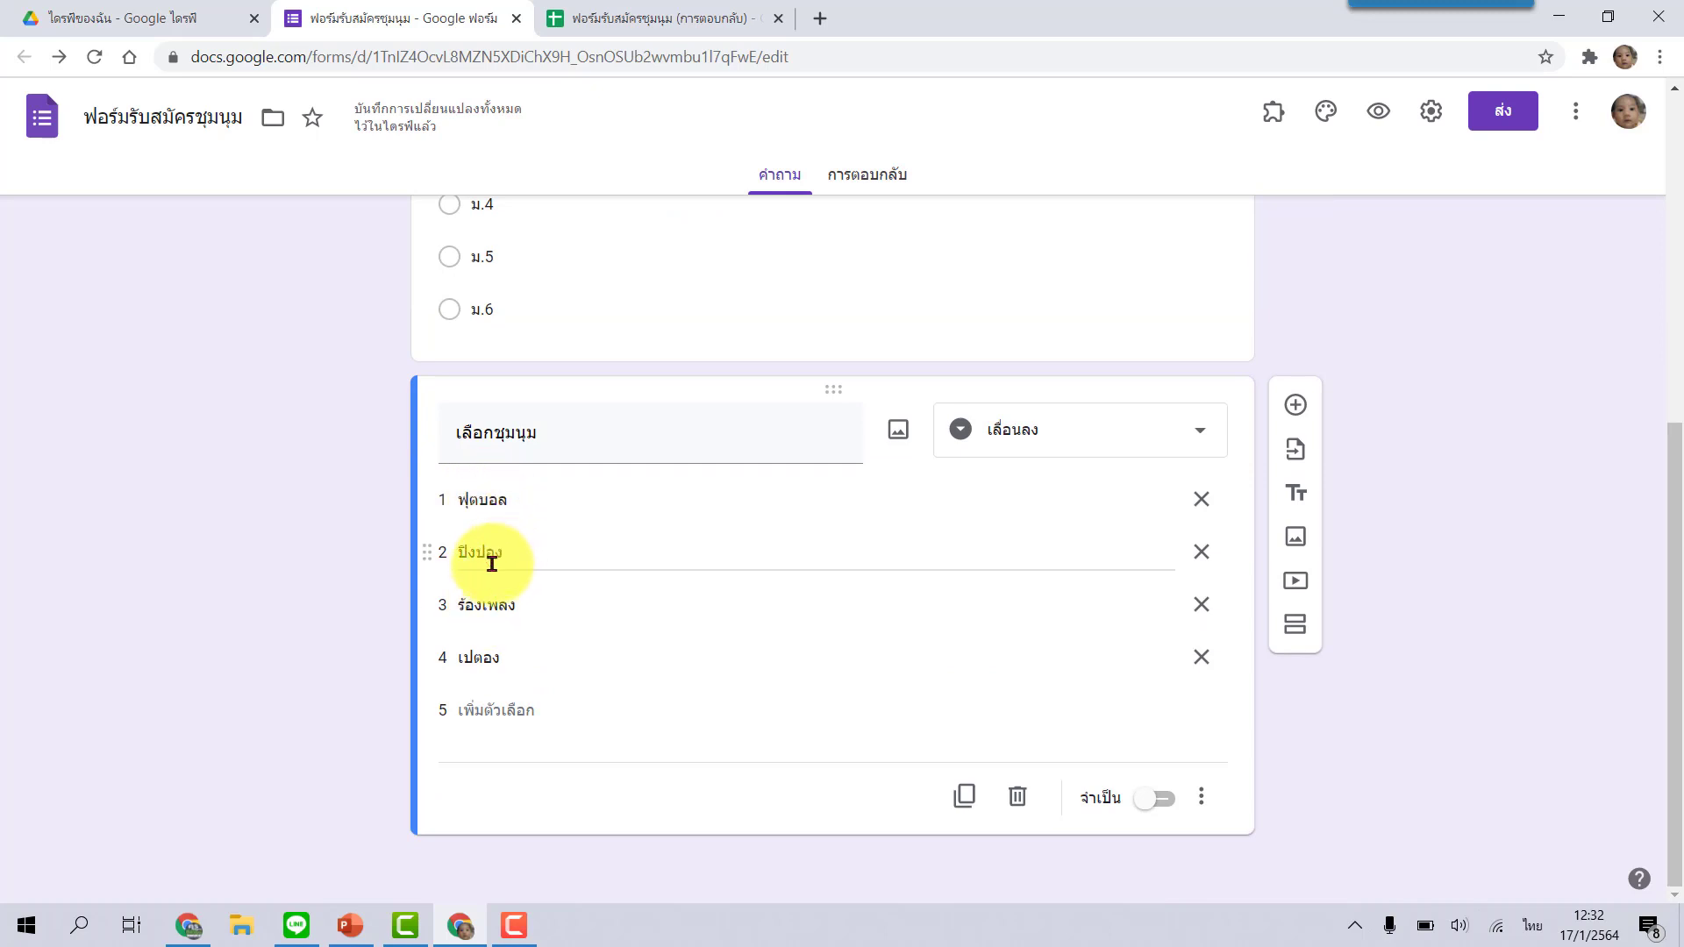
click(612, 39)
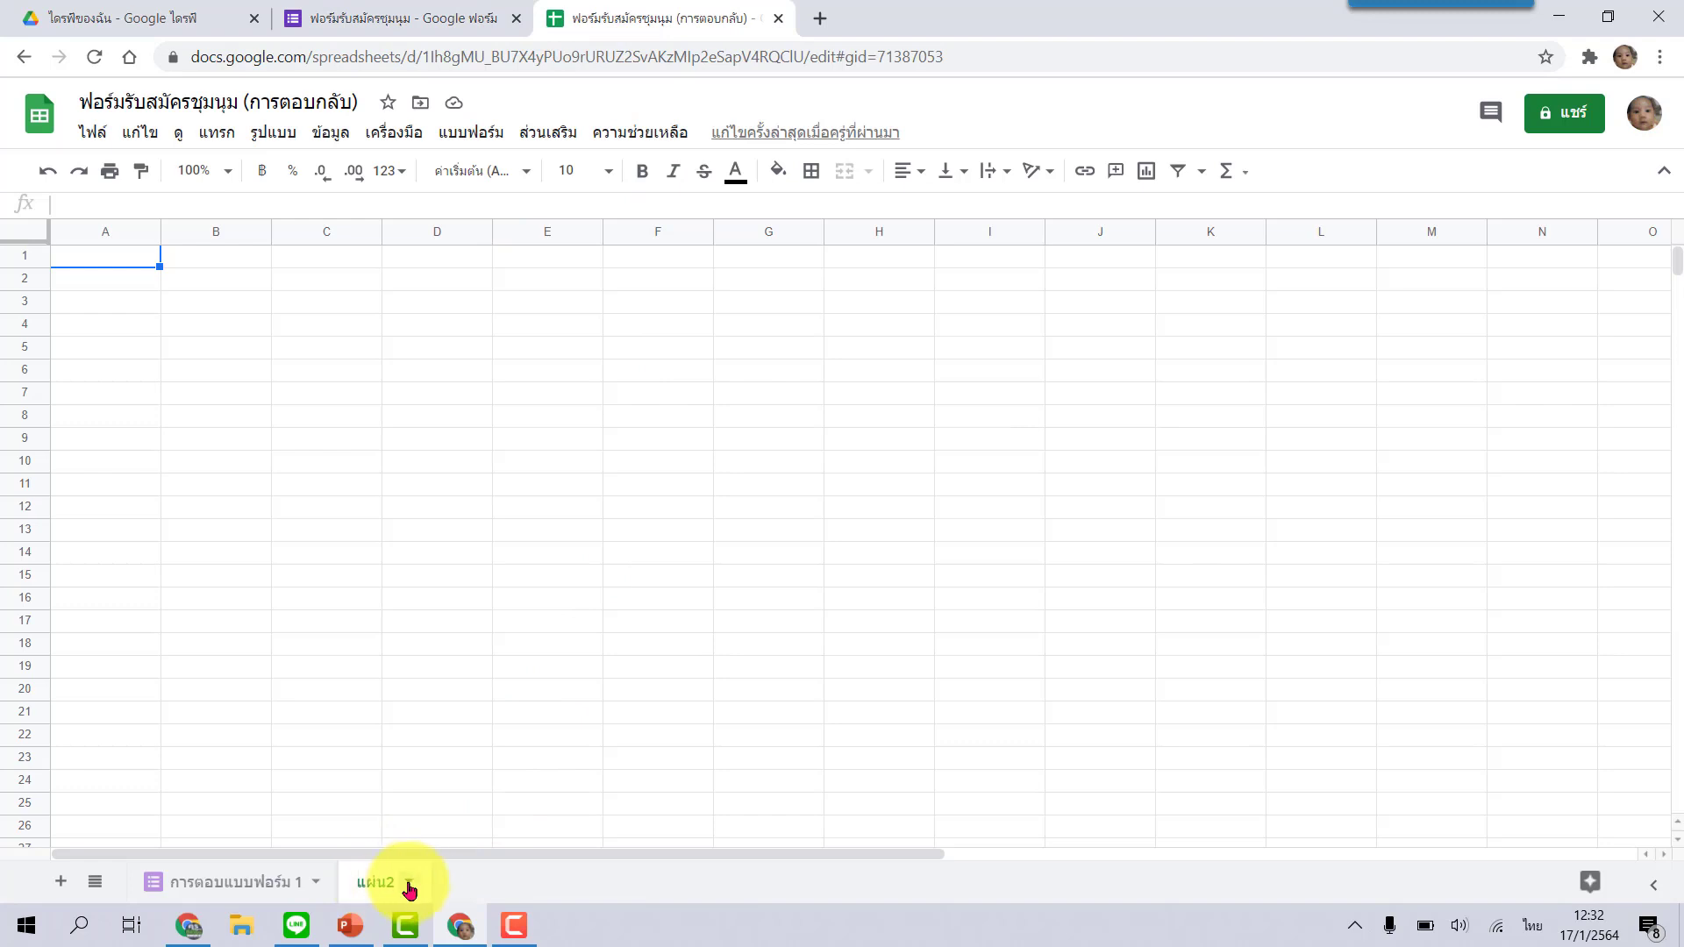
double_click(384, 886)
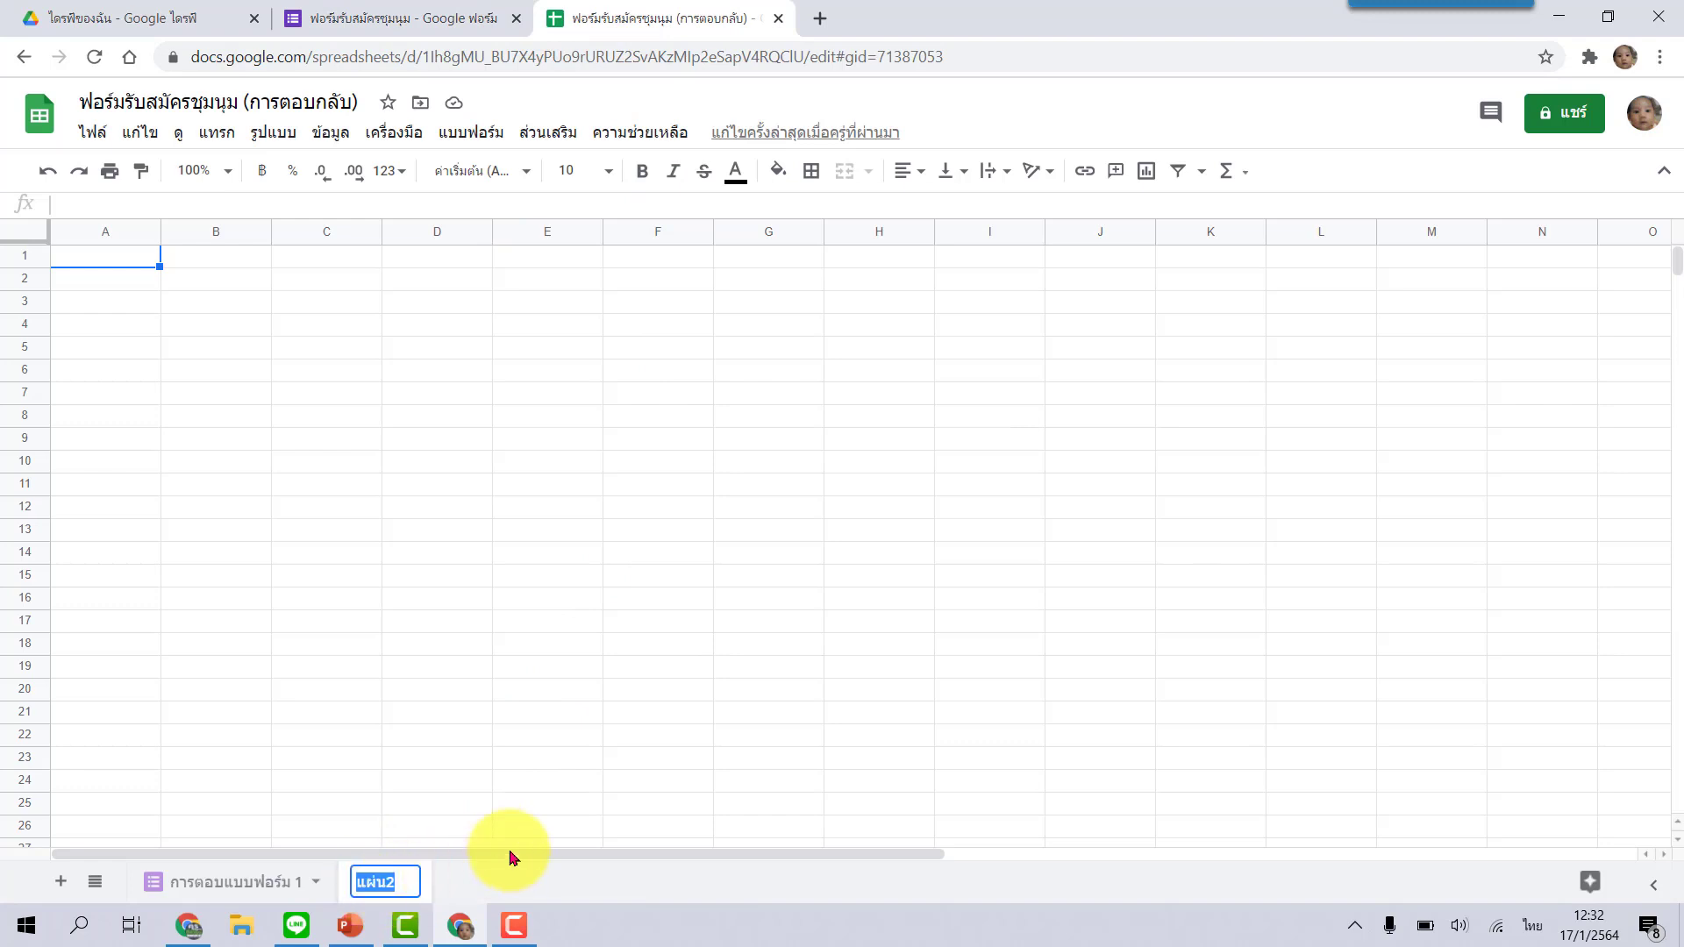
text(ฟุตบอล)
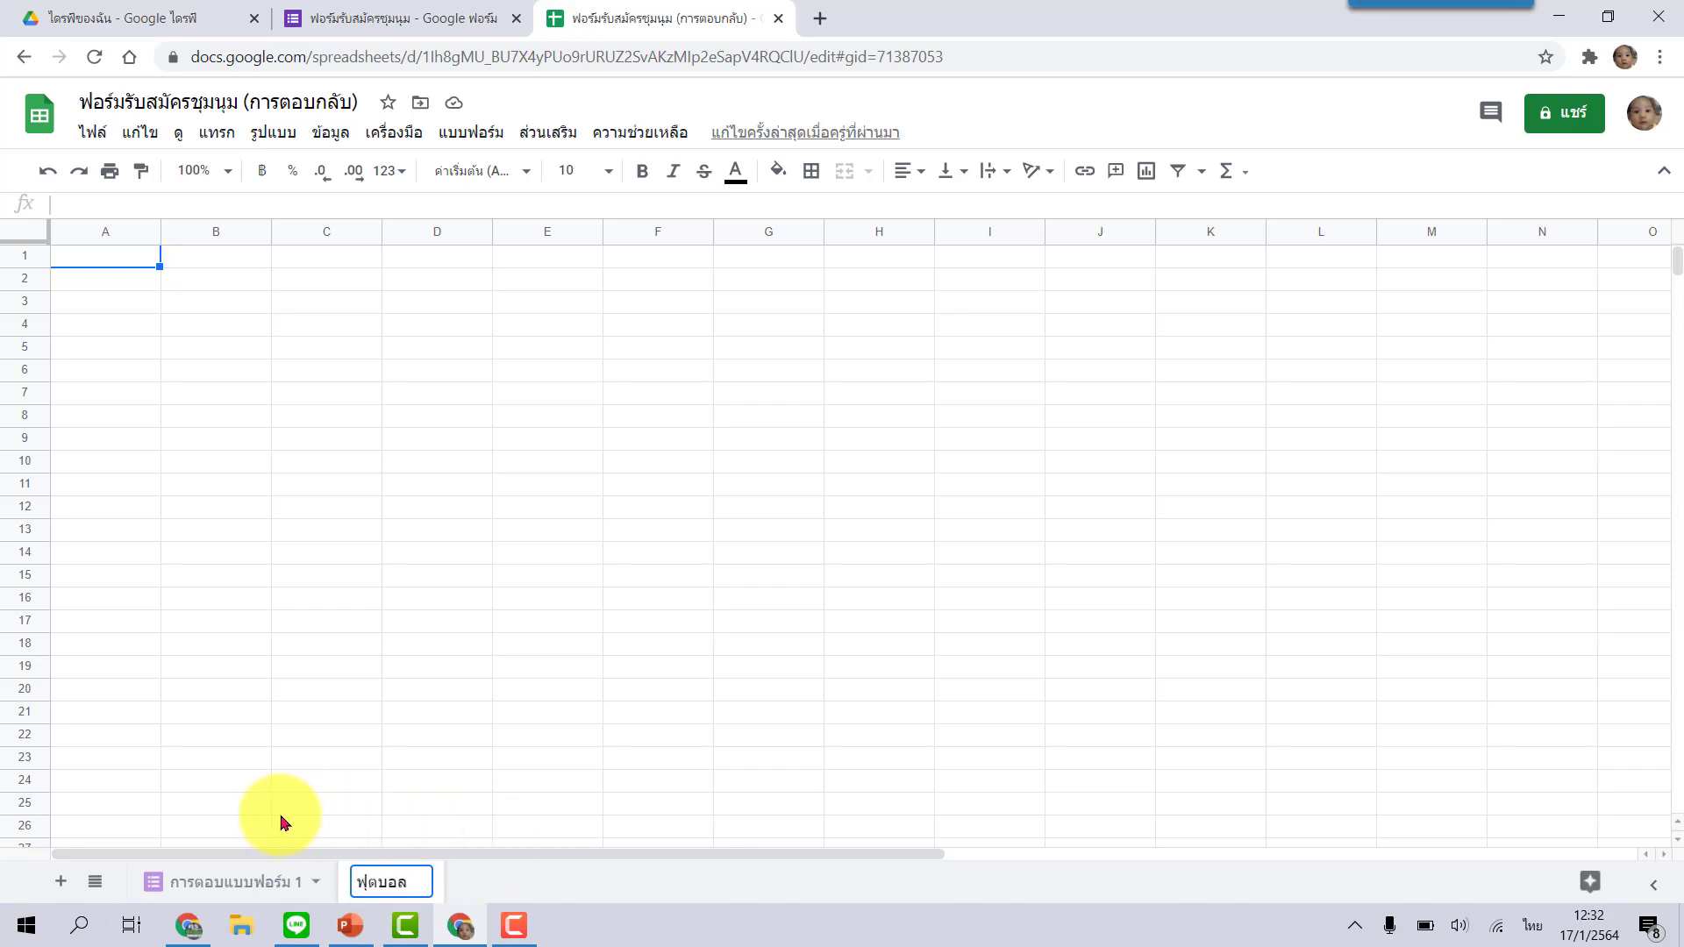
Add another sheet and name it "ปิงปอง"
click(60, 880)
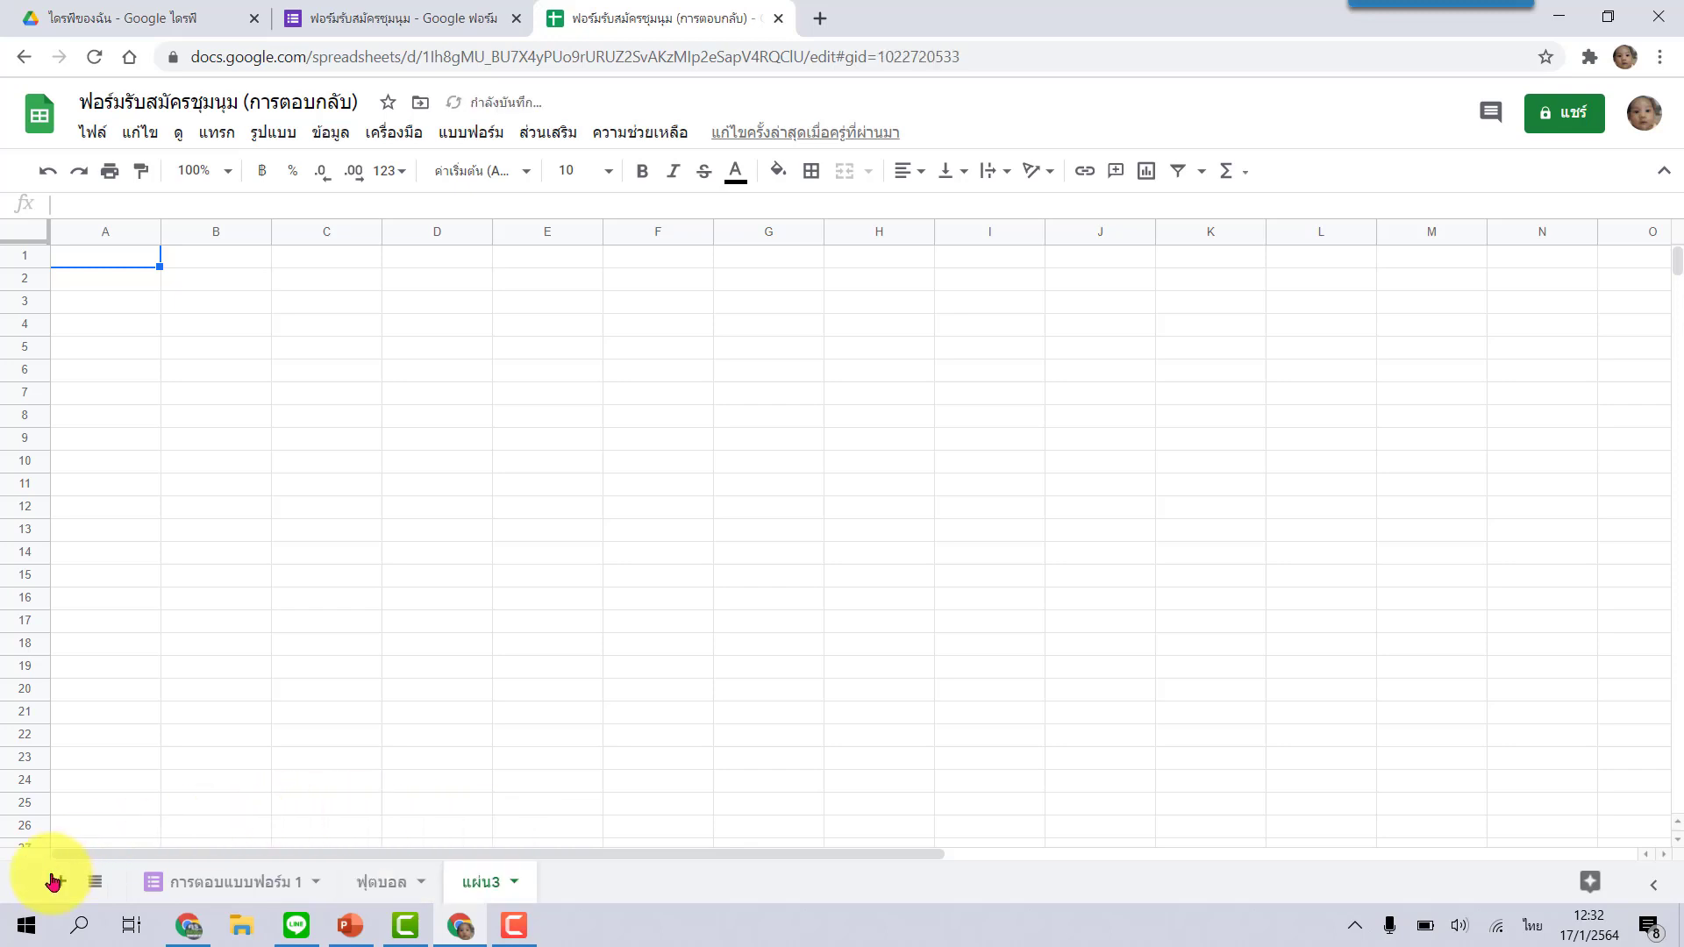
double_click(473, 881)
text(ป)
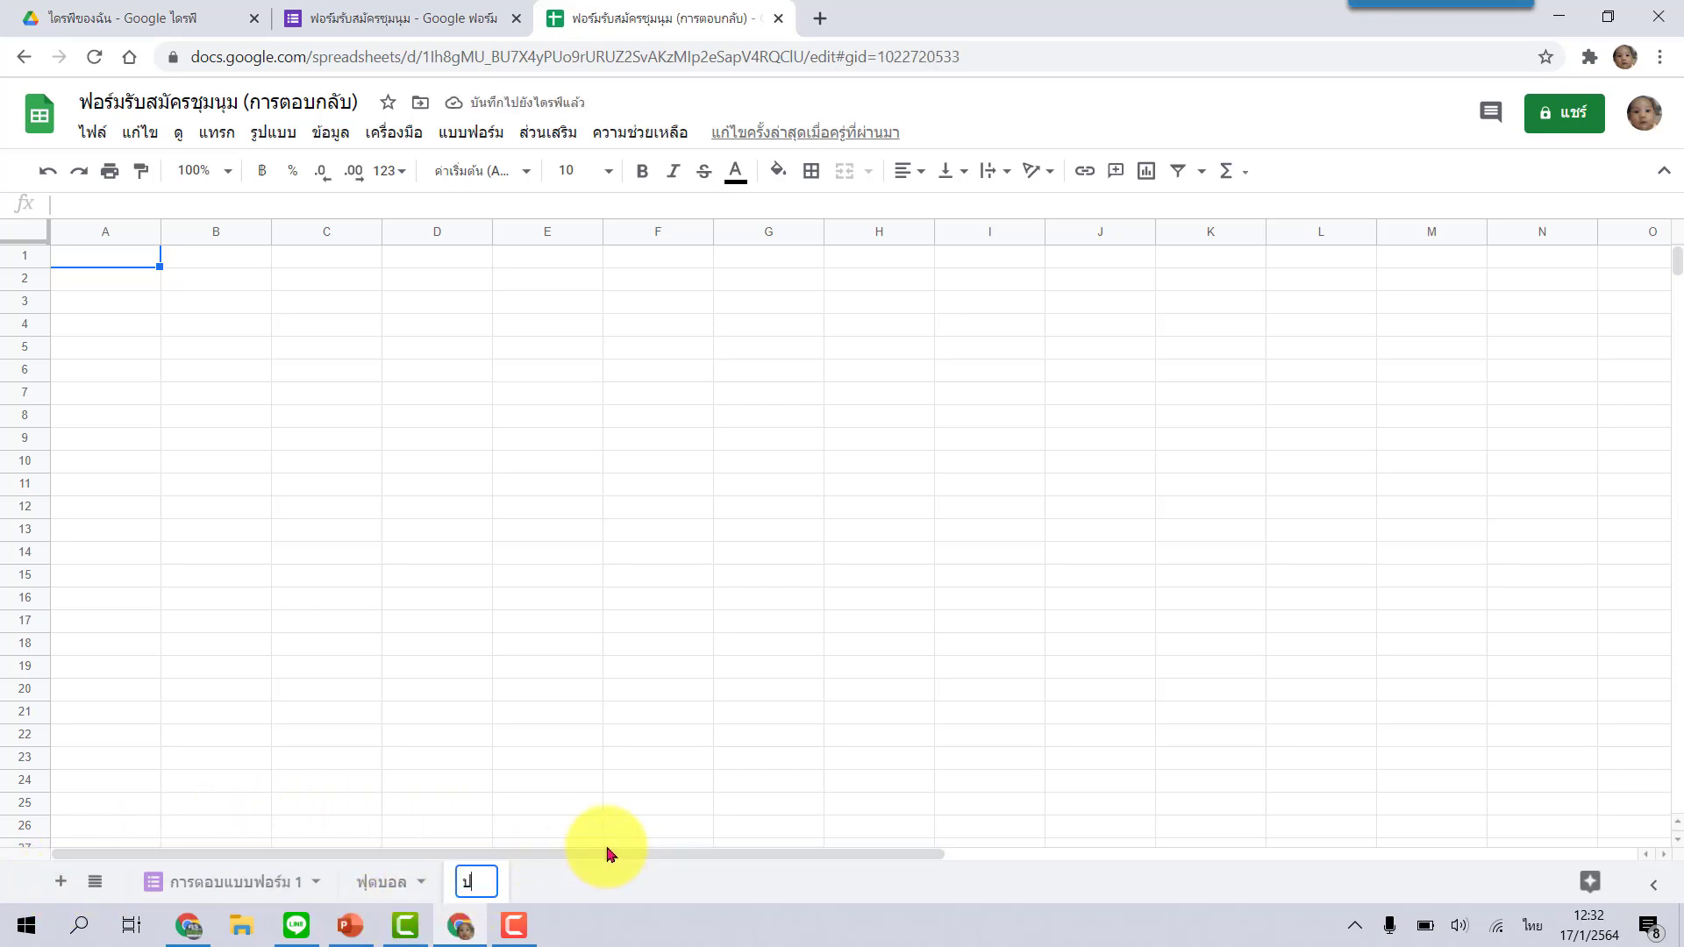
text(ิงปอง)
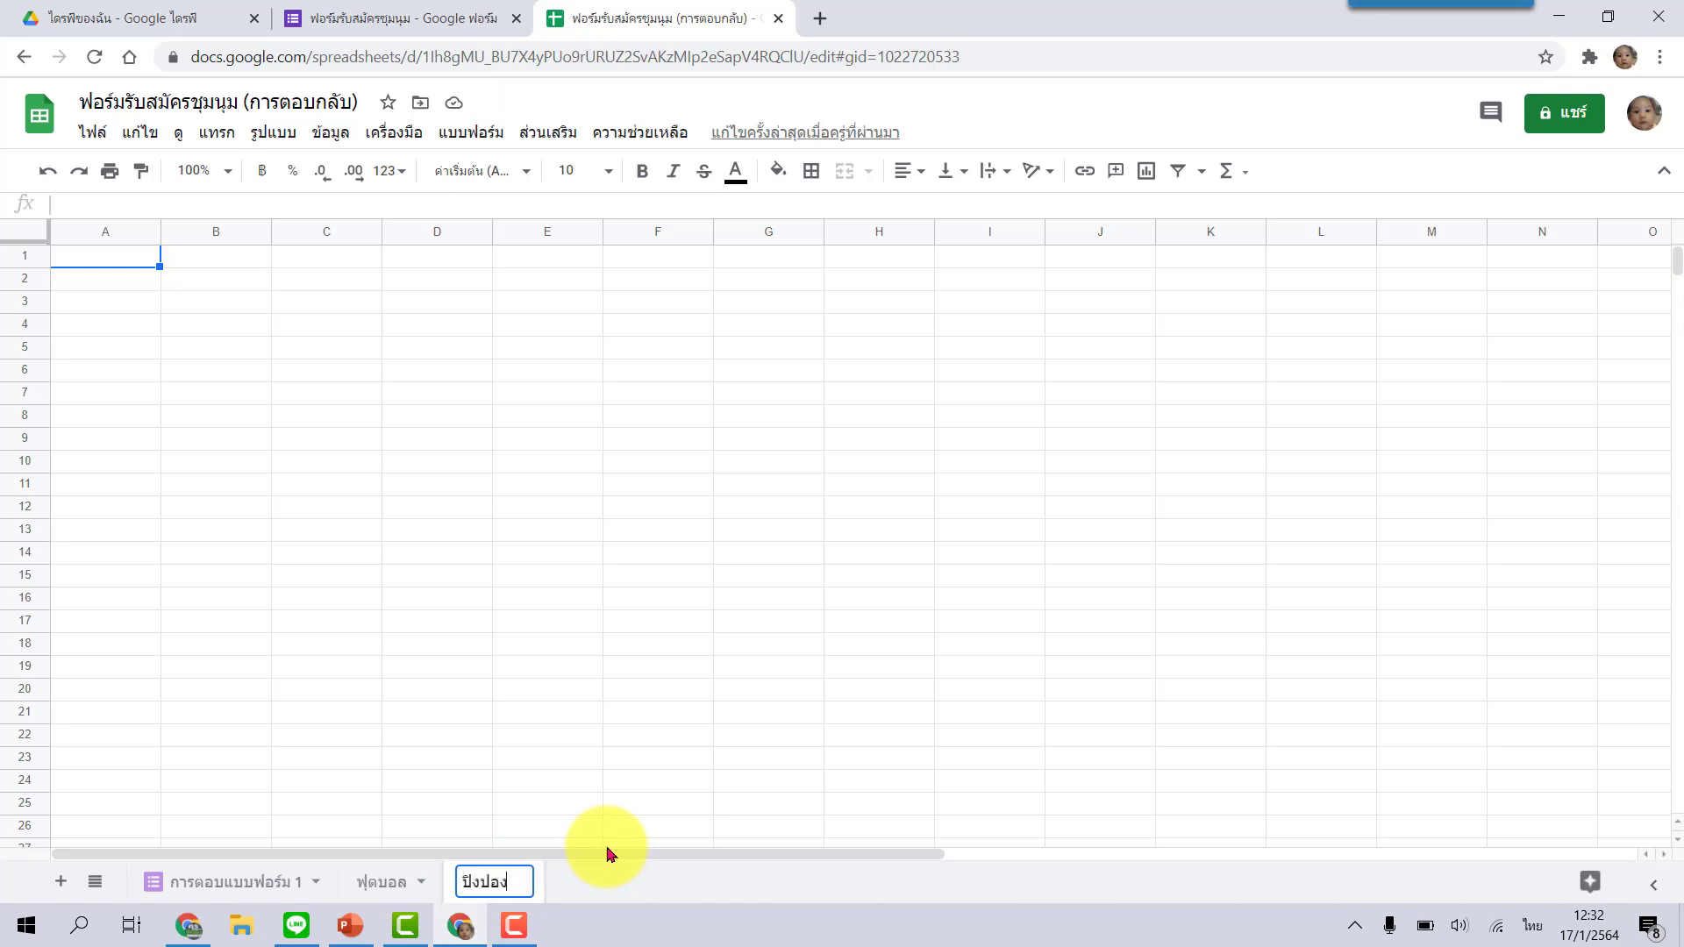
Add a sheet for the singing club and name it "ร้องเพลง"
click(61, 881)
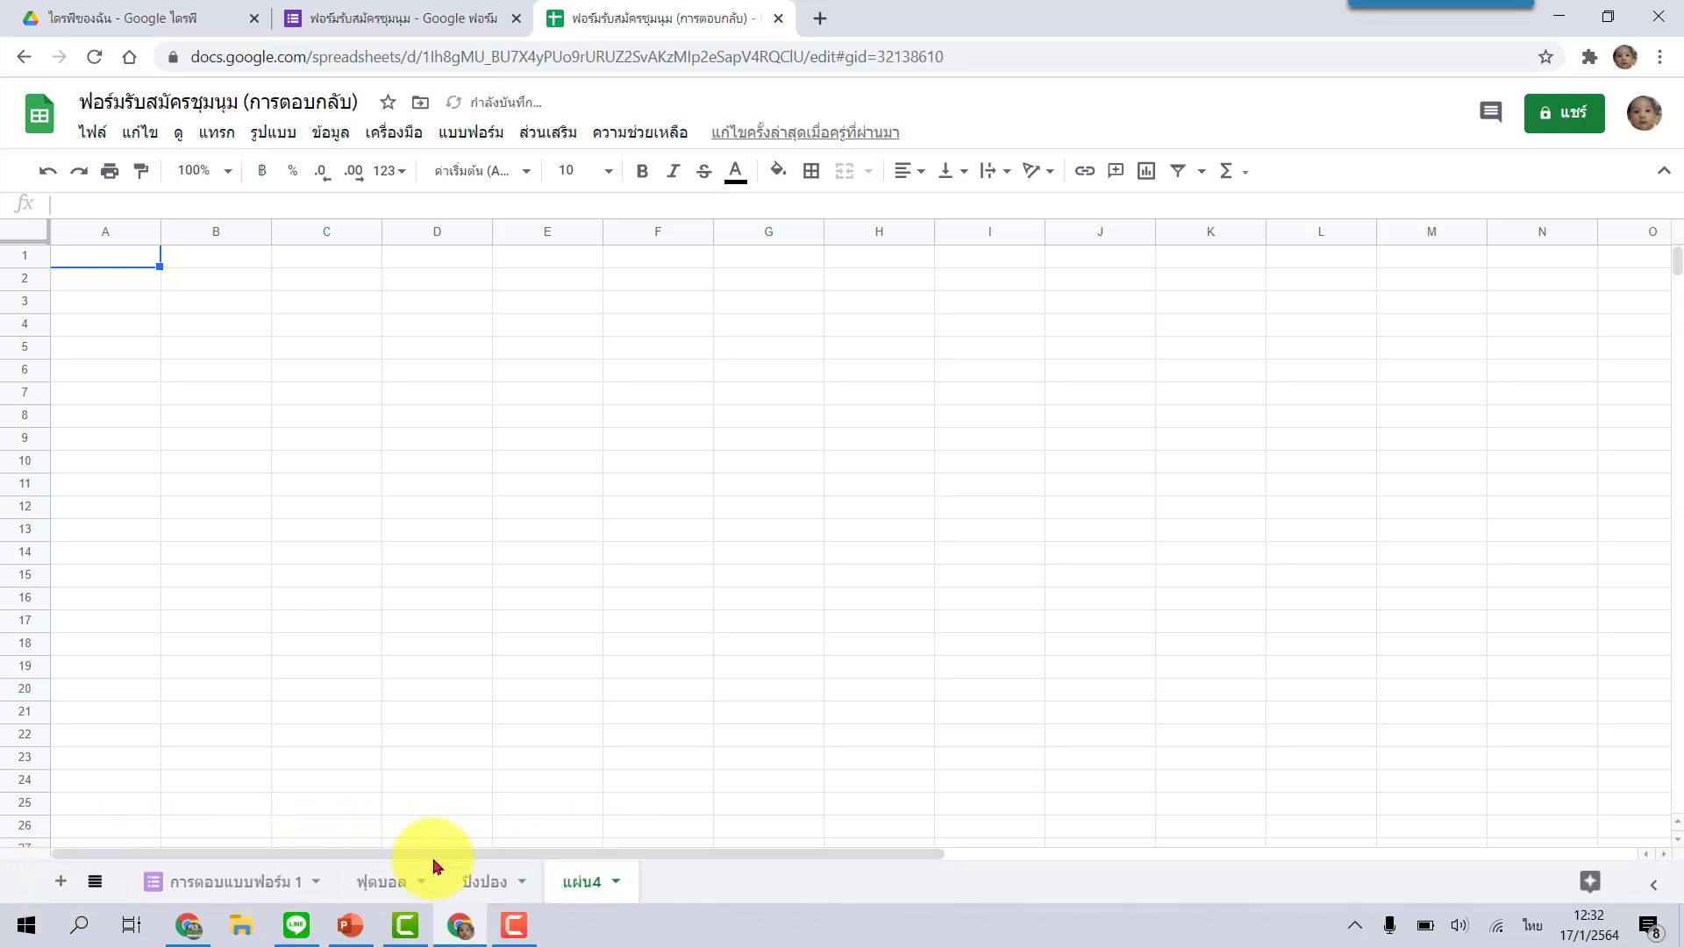
double_click(587, 881)
text(ร)
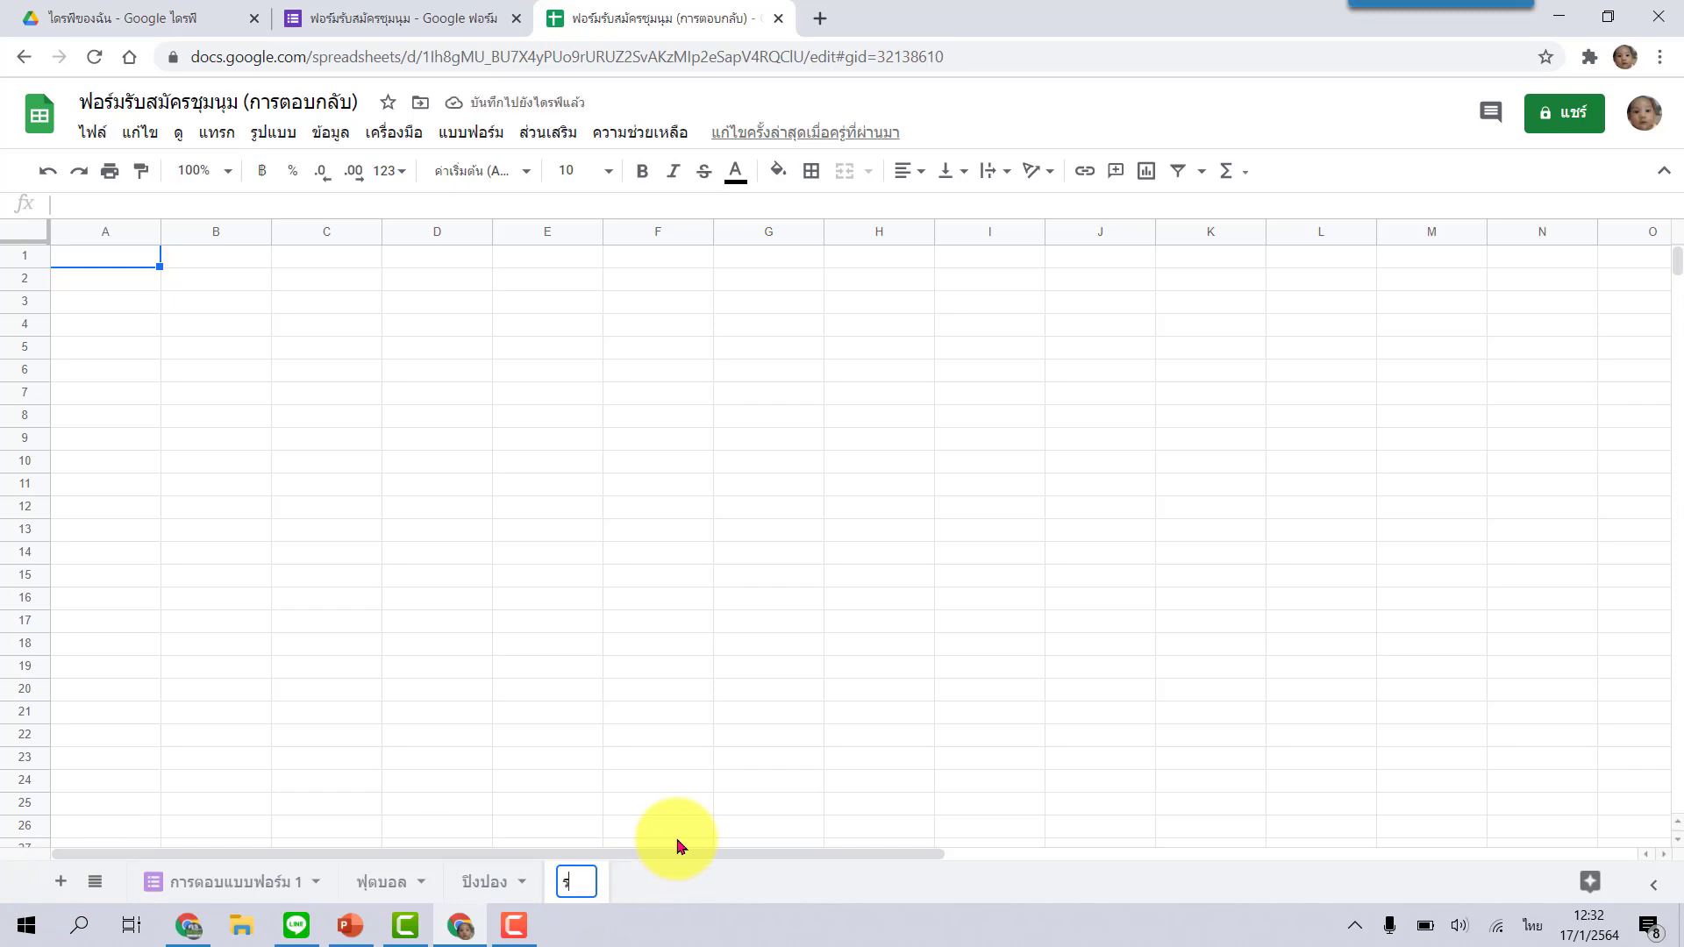
text(้องเพล)
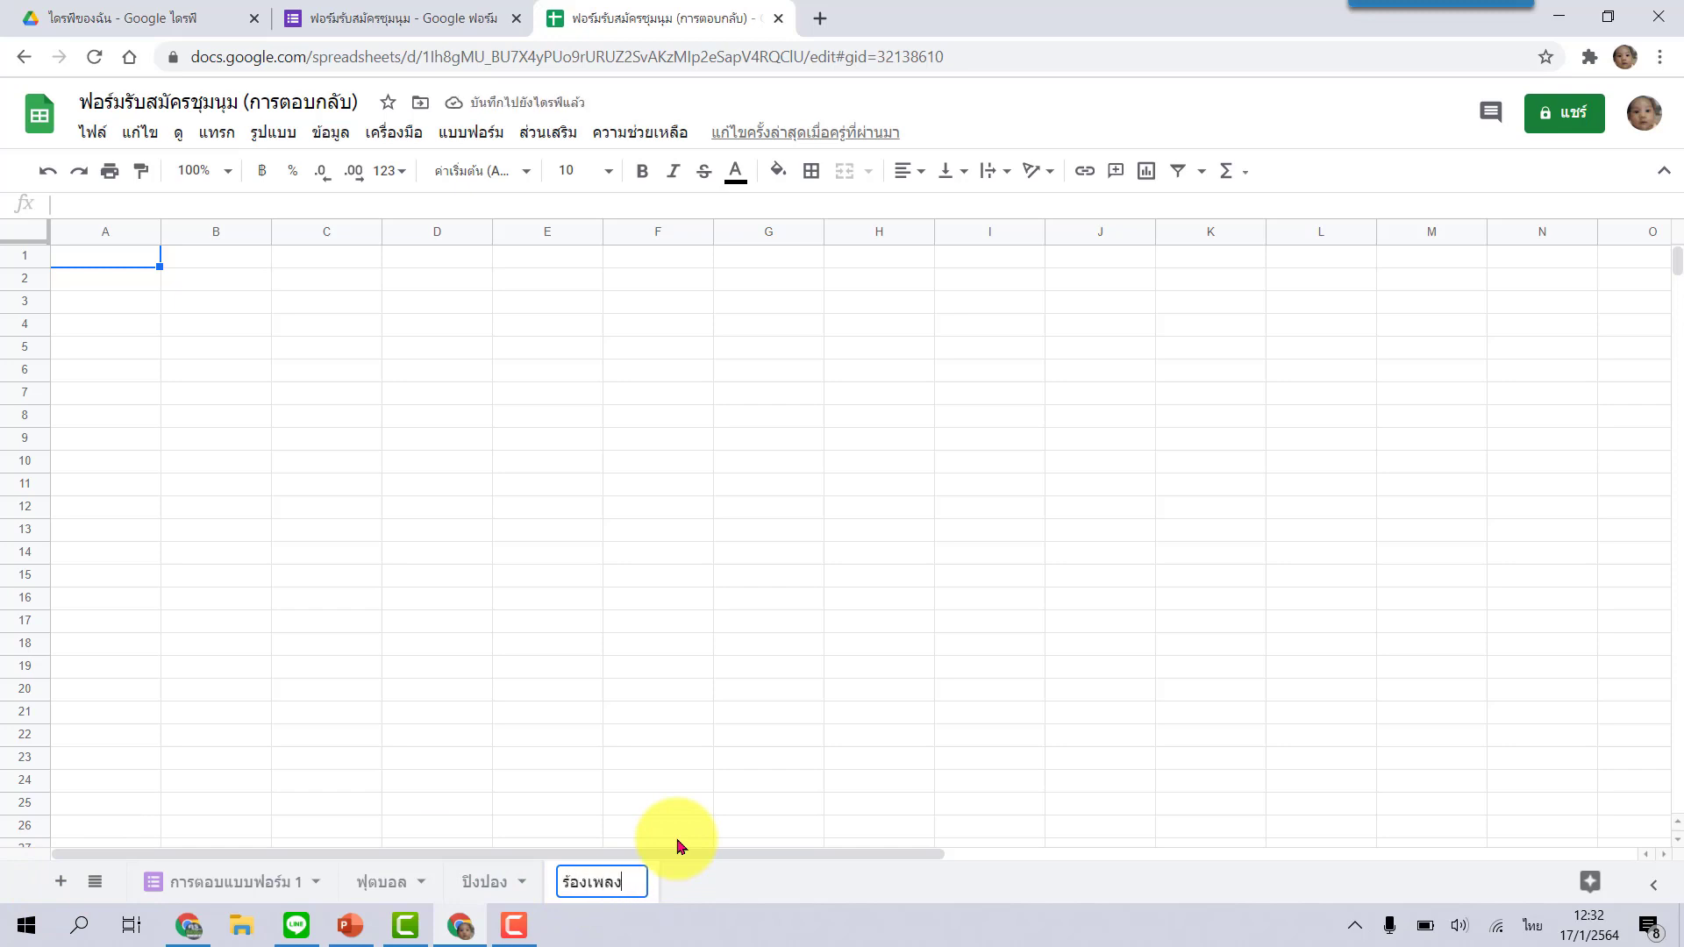
text(ง)
Add a sheet for the last club option and name it "เปตอง"
click(61, 881)
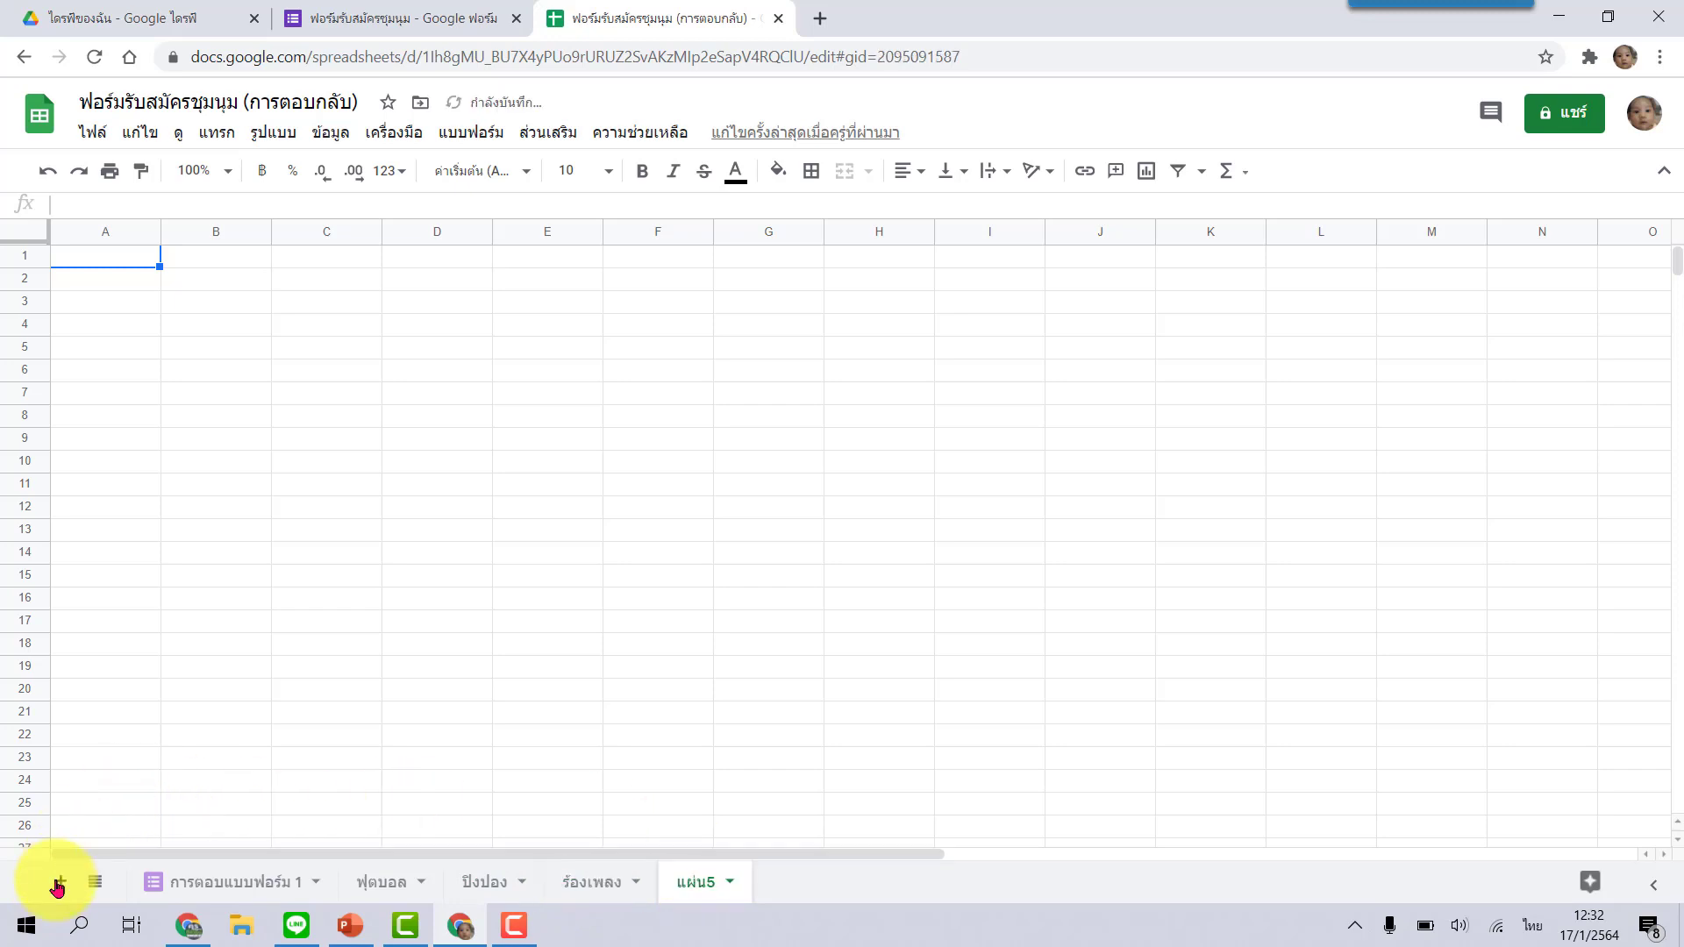
double_click(710, 891)
text(เปตอง)
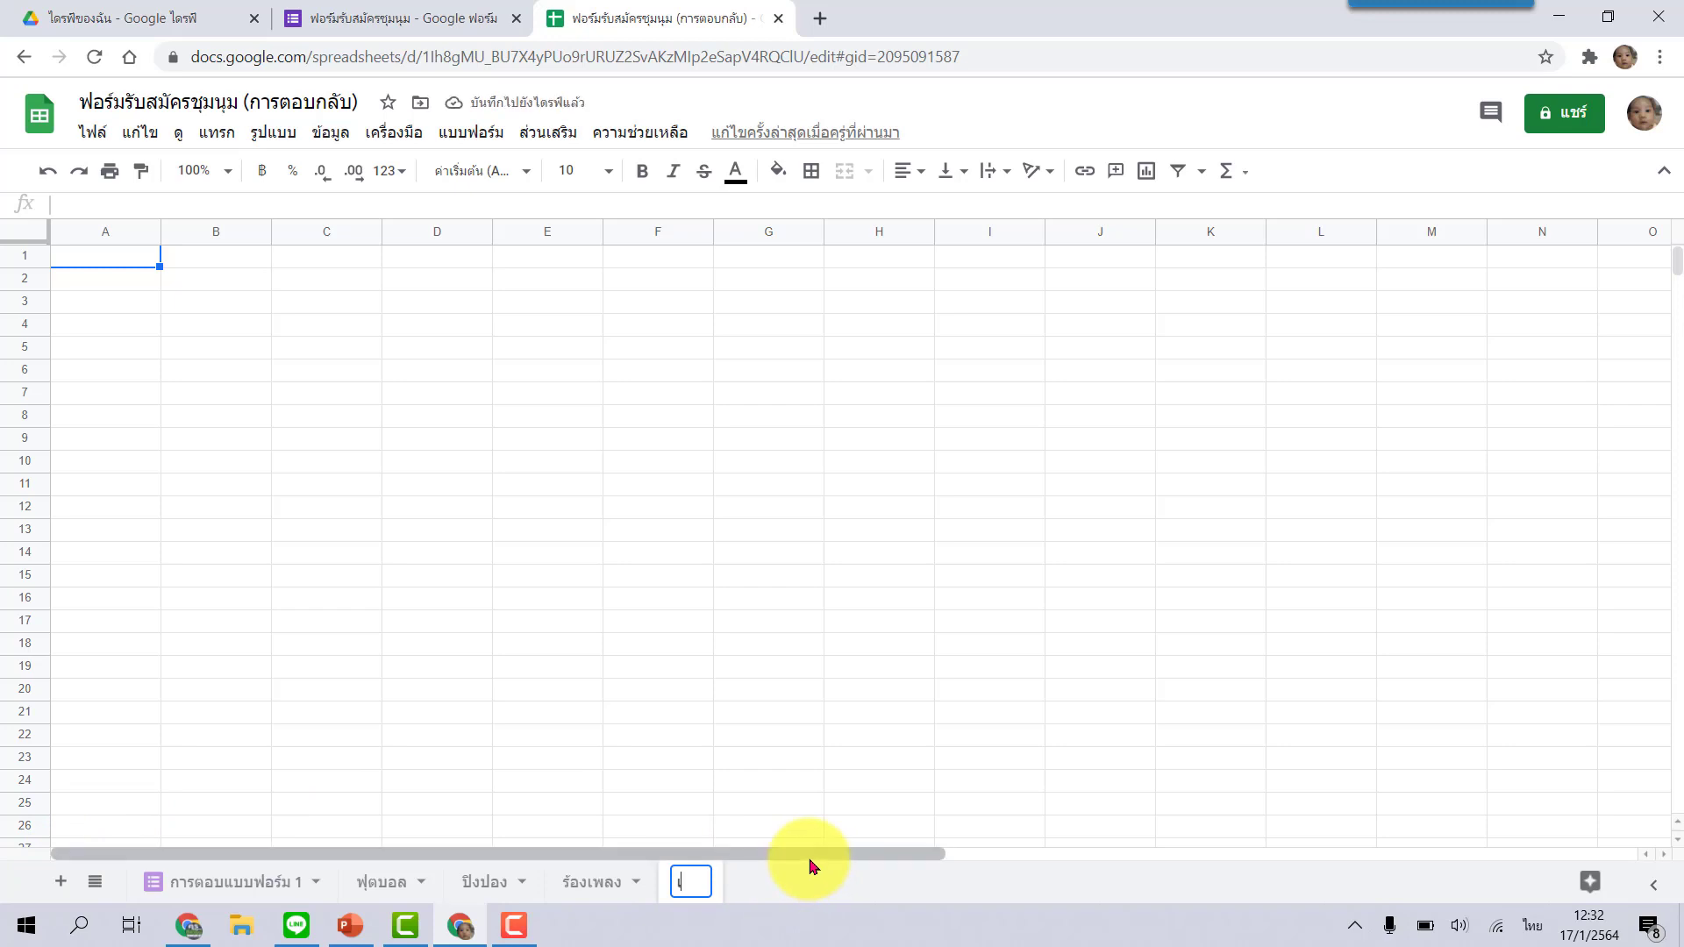
click(546, 712)
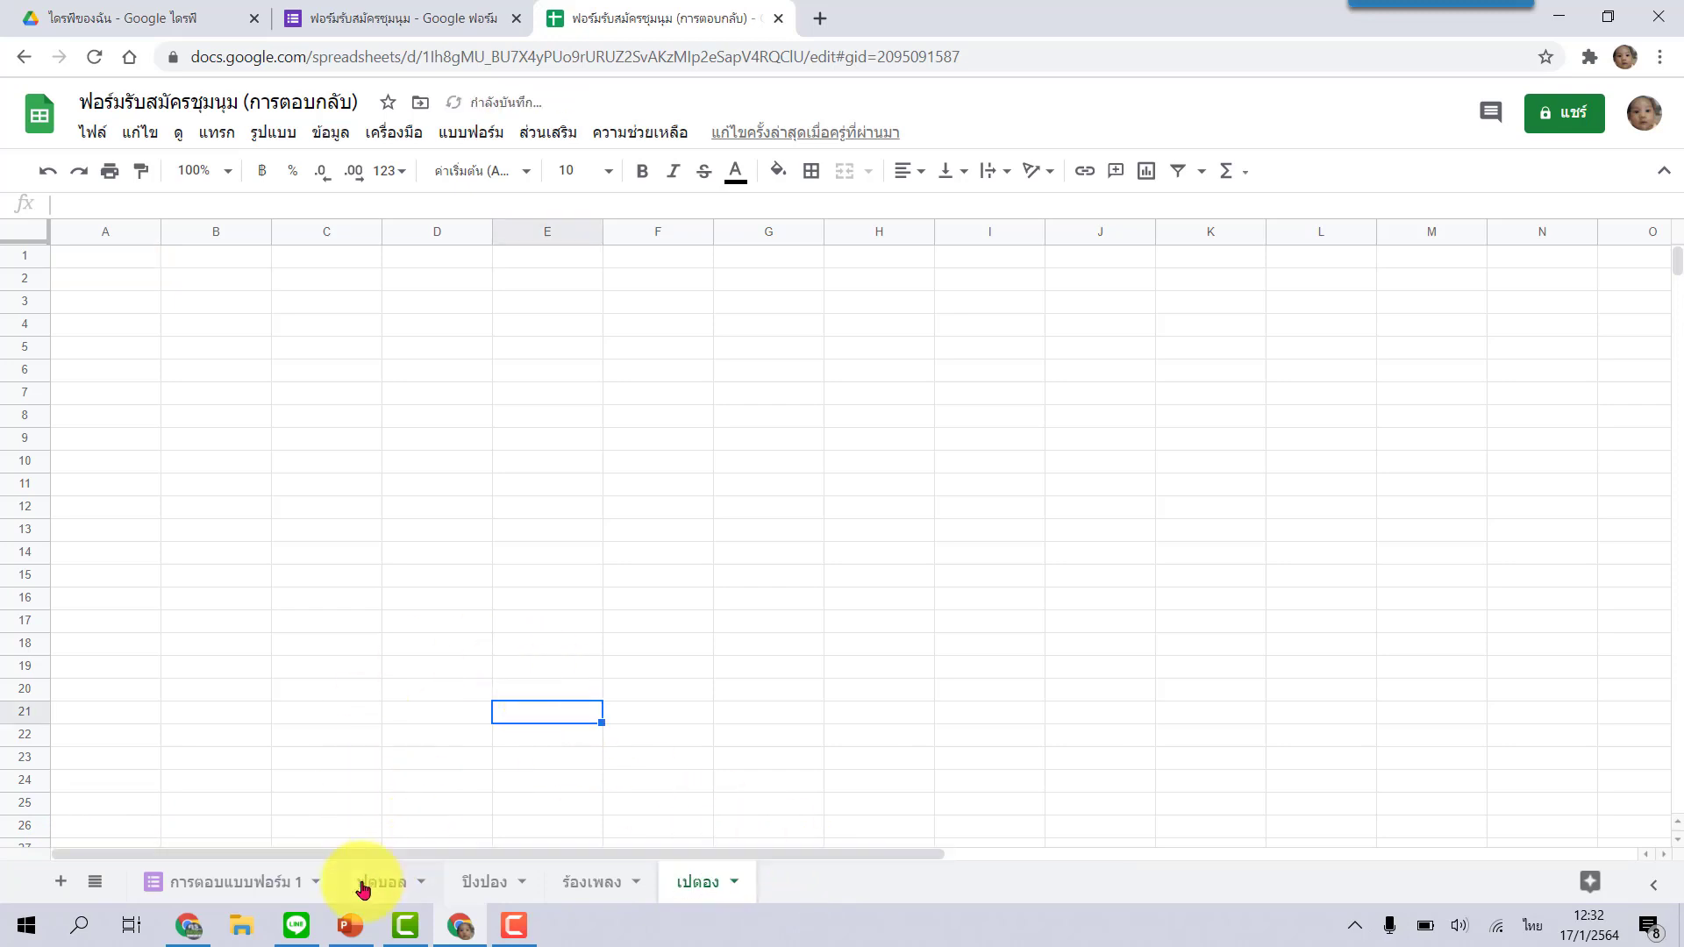
Return to the "การตอบแบบฟอร์ม 1" sheet and select cells A2:D2 below the headers
click(214, 884)
click(123, 286)
drag(218, 293, 630, 283)
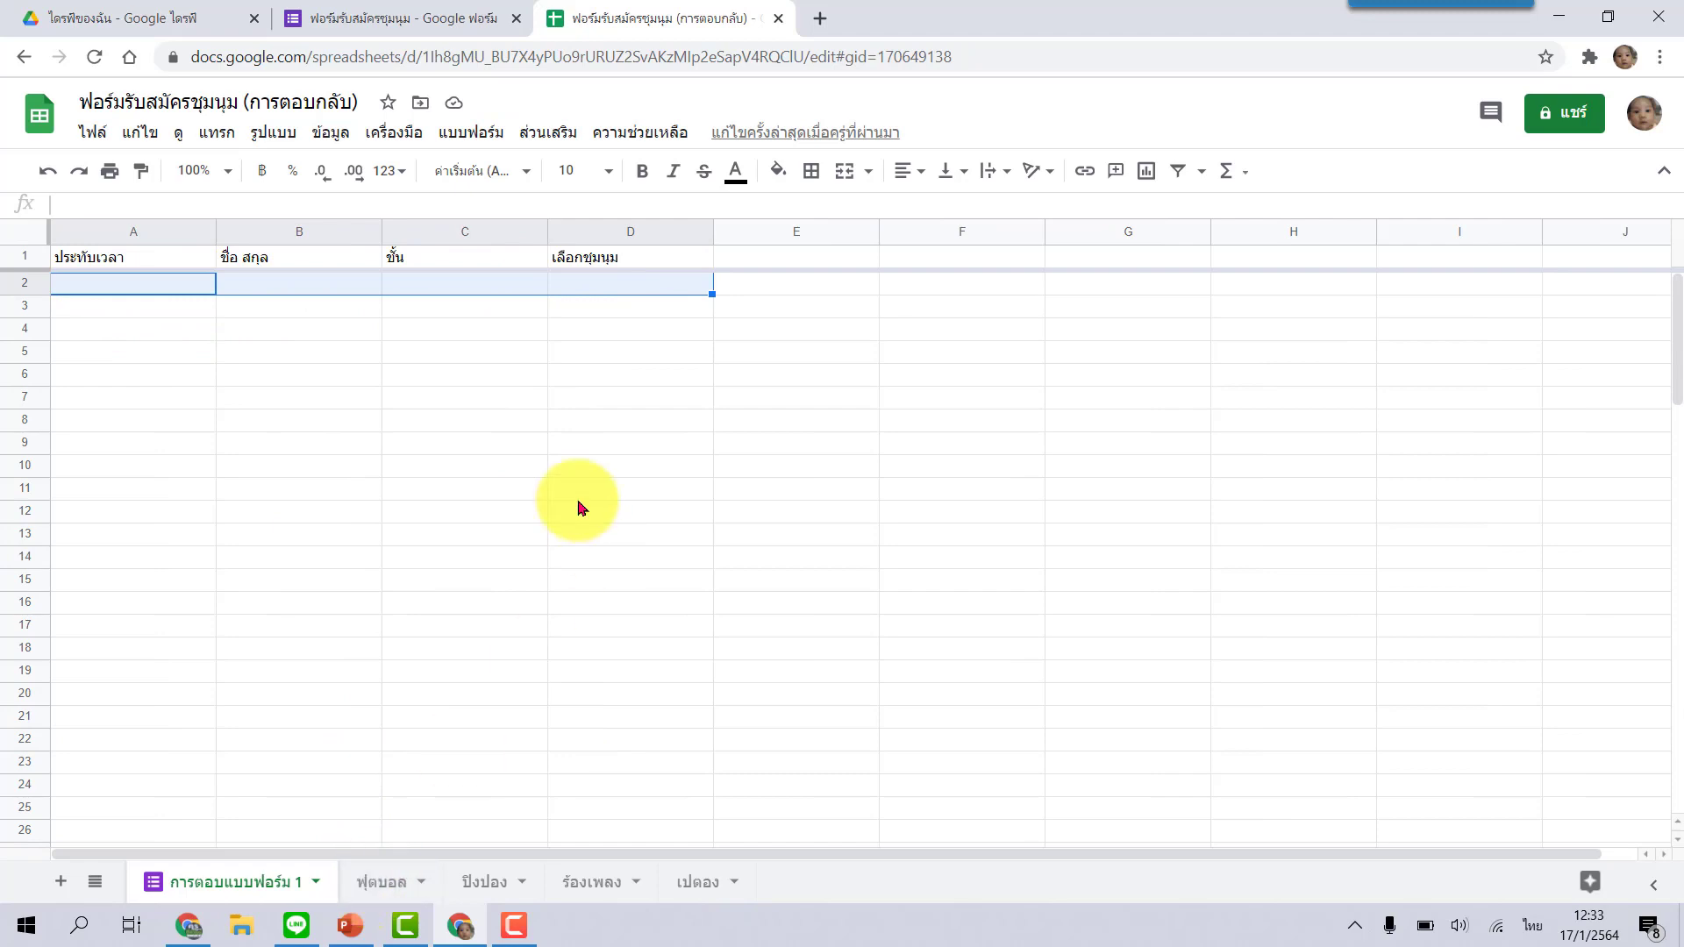
Switch to the "ฟุตบอล" sheet and set its zoom to 125%
click(381, 882)
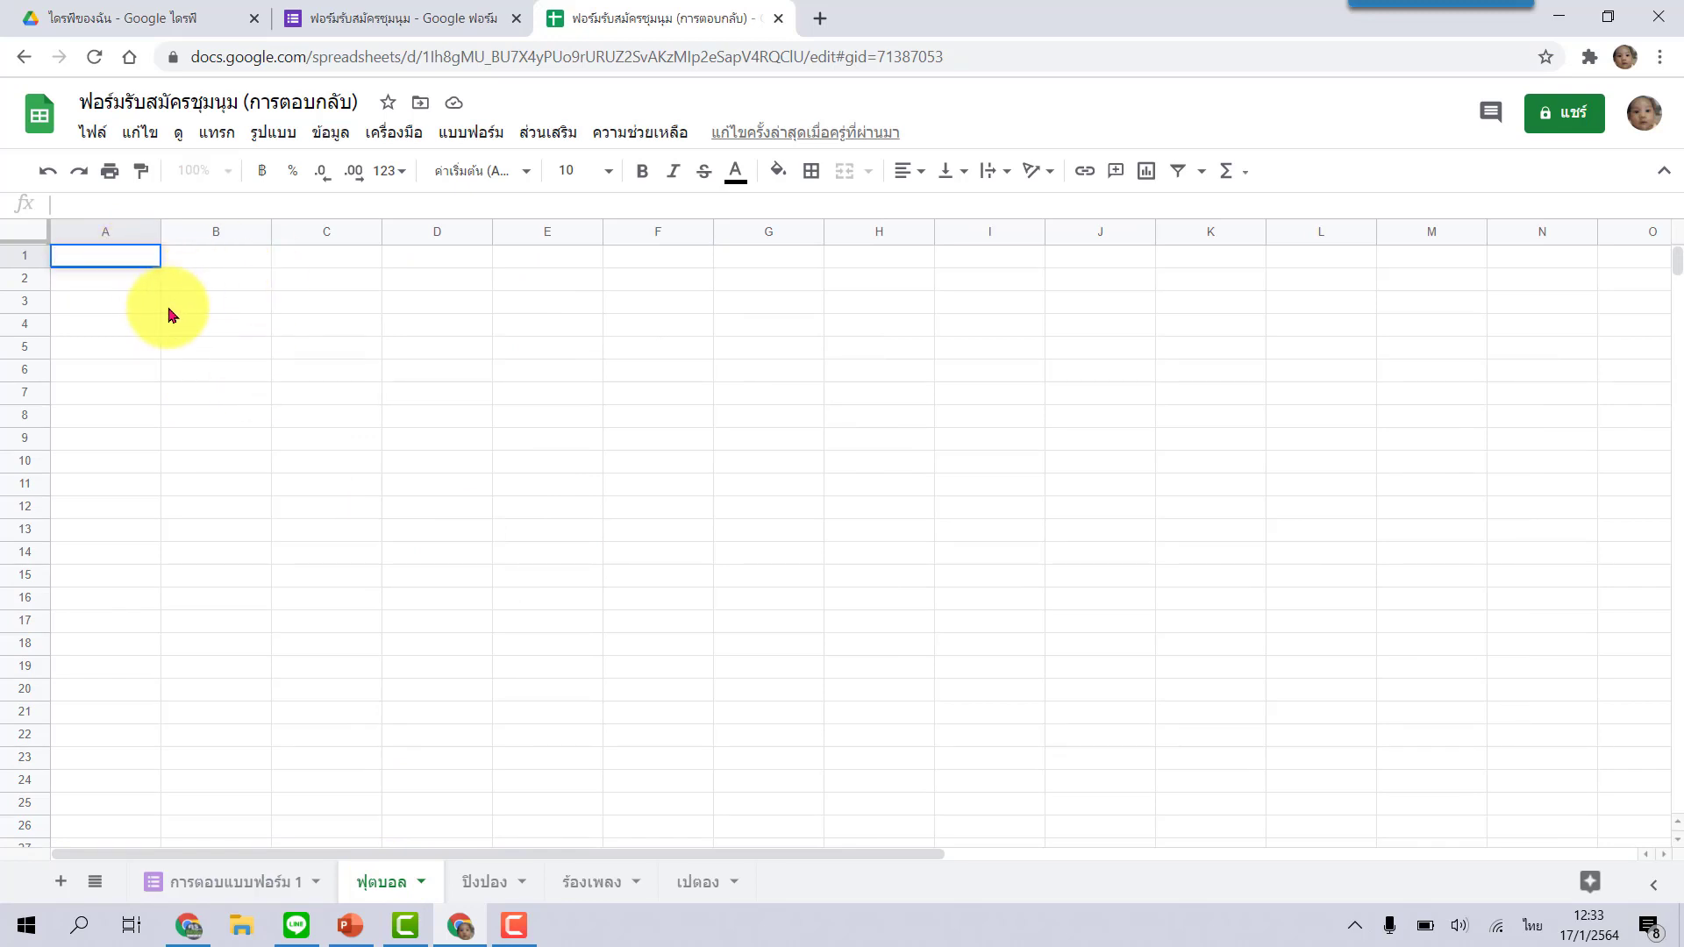
click(227, 171)
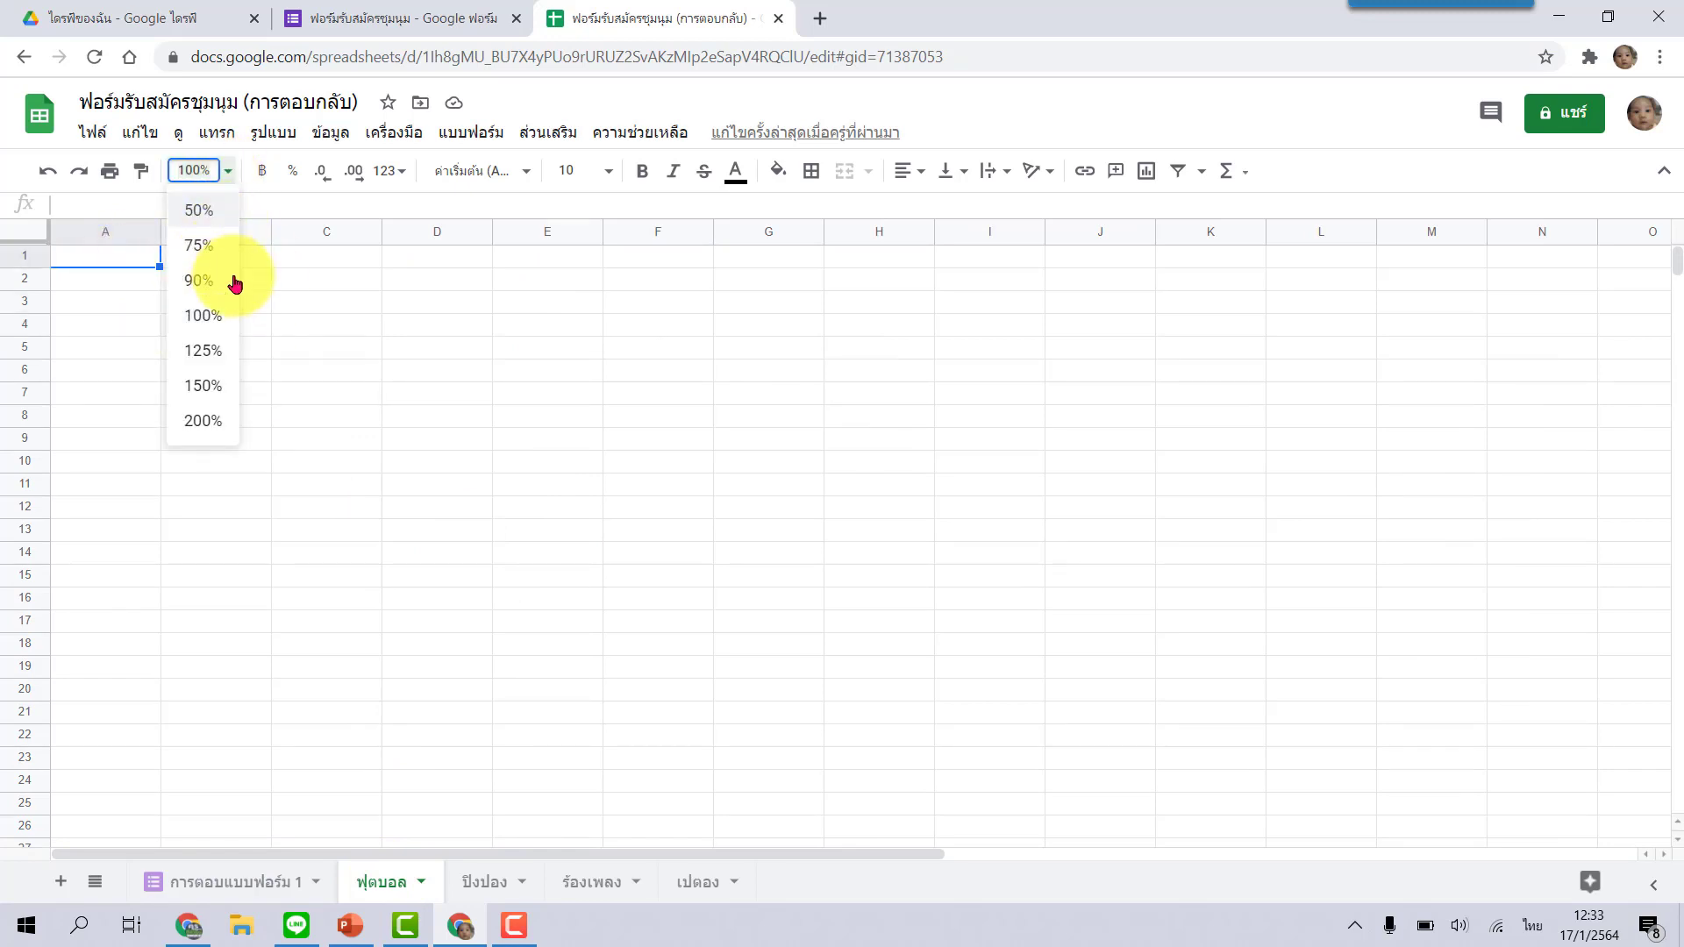
click(203, 351)
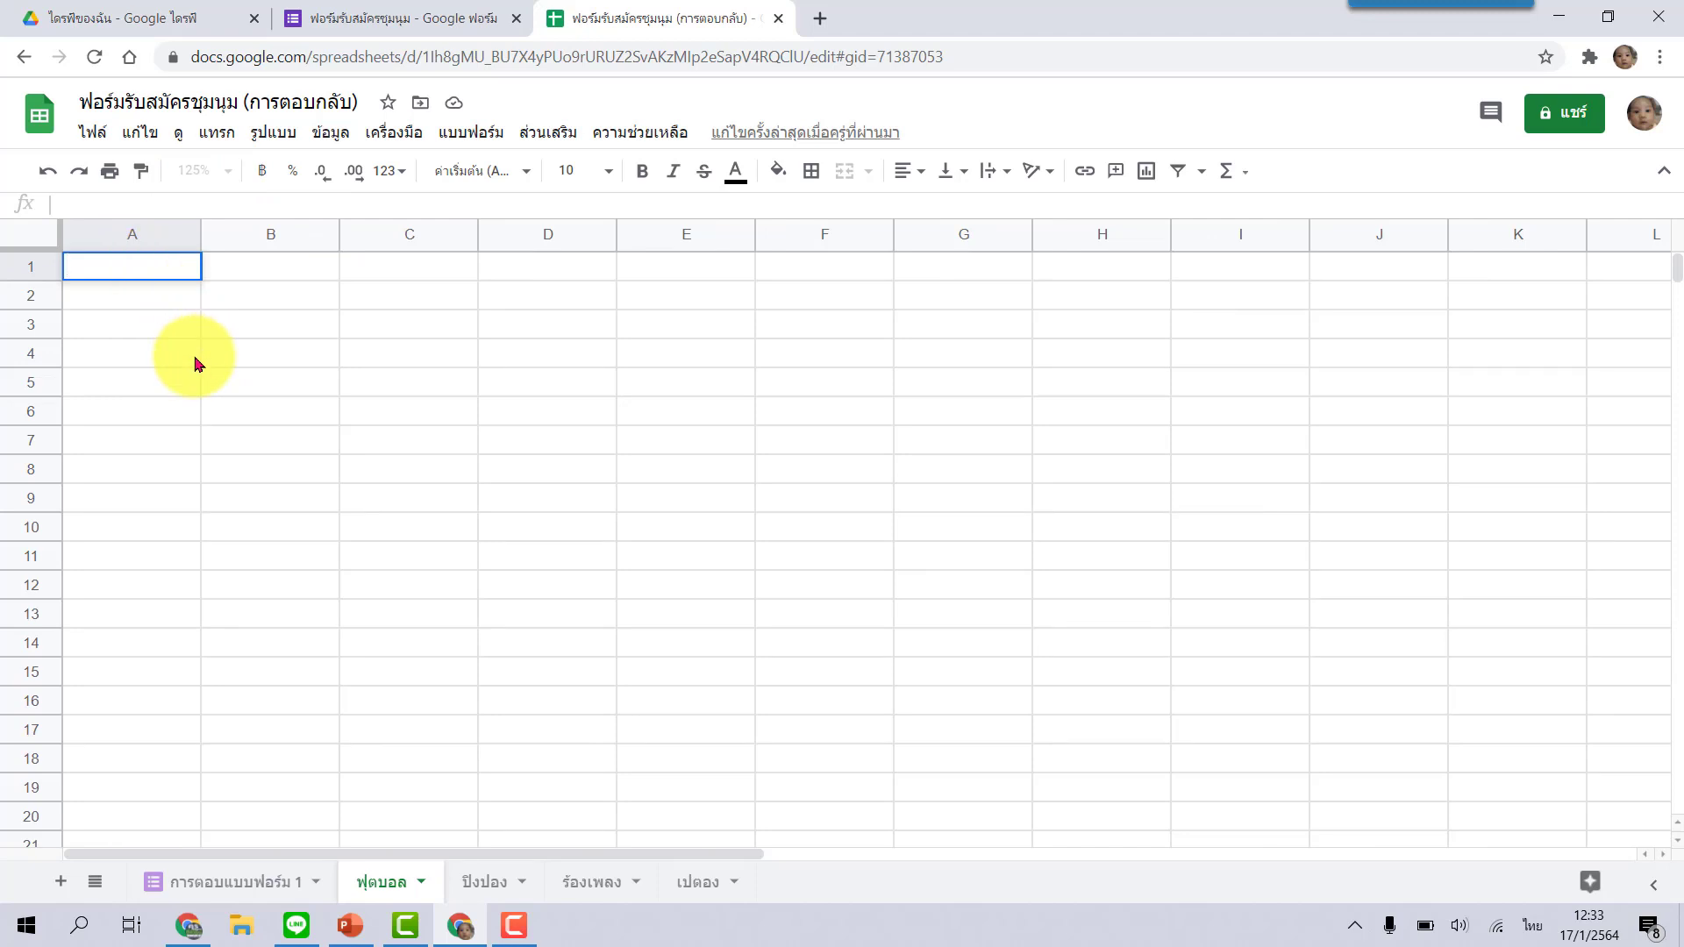
Start a QUERY formula in cell A1 of the "ฟุตบอล" sheet with the sheet reference 'การตอบแบบฟอร์ม 1'!
text(qu)
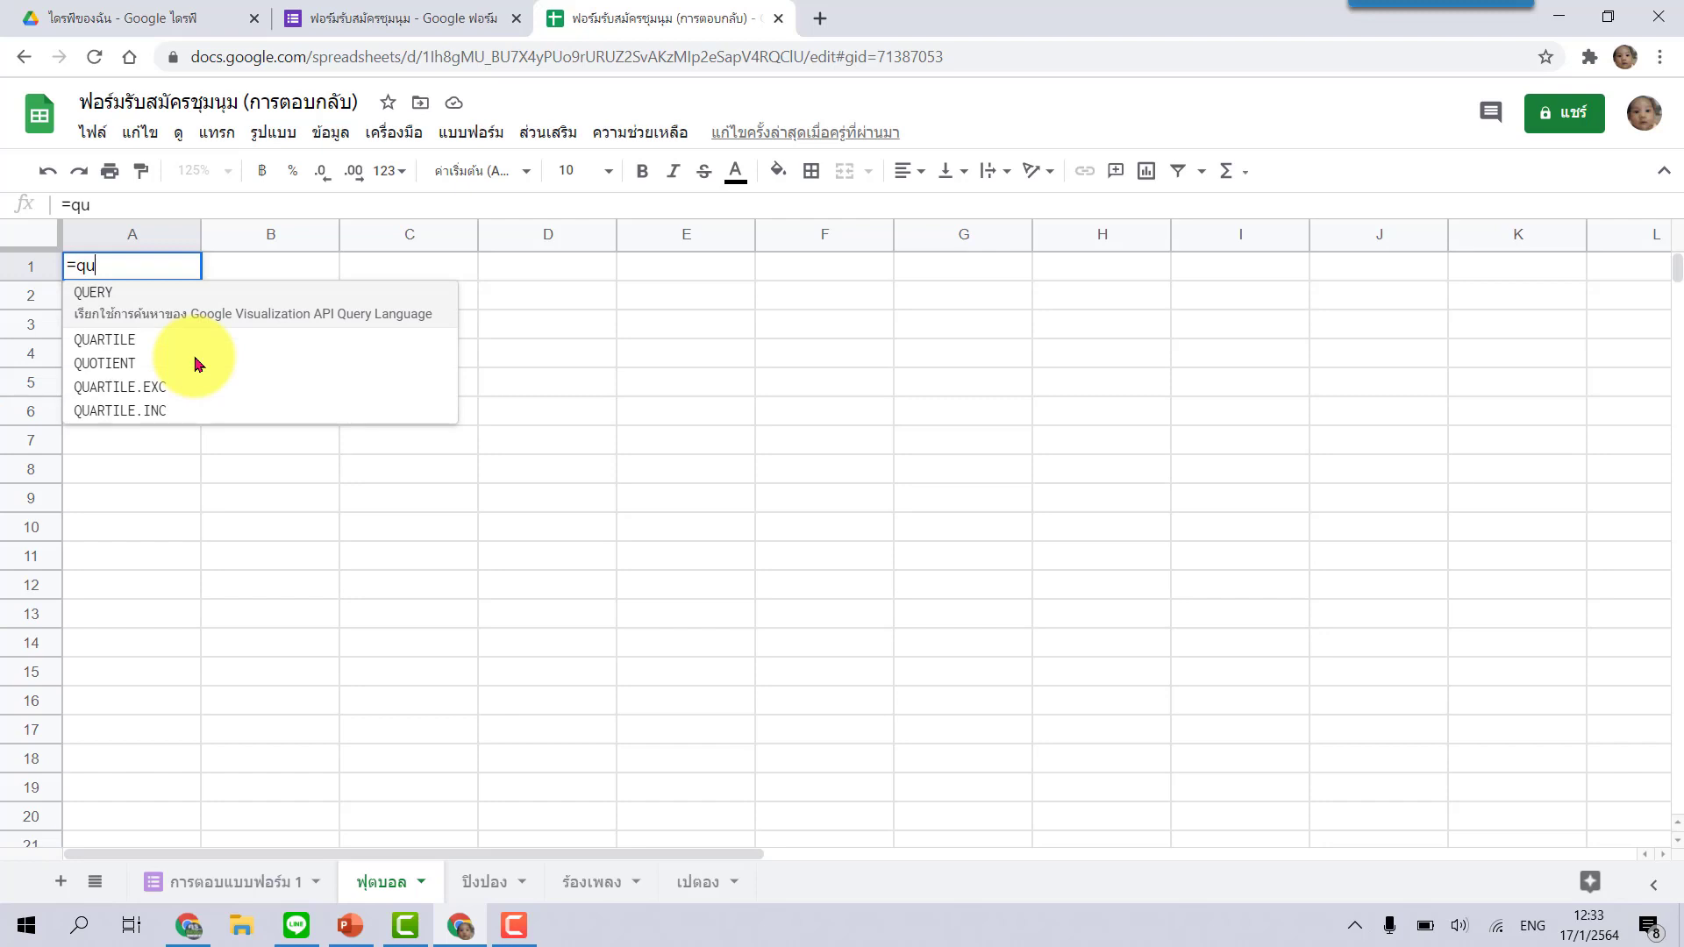
click(115, 299)
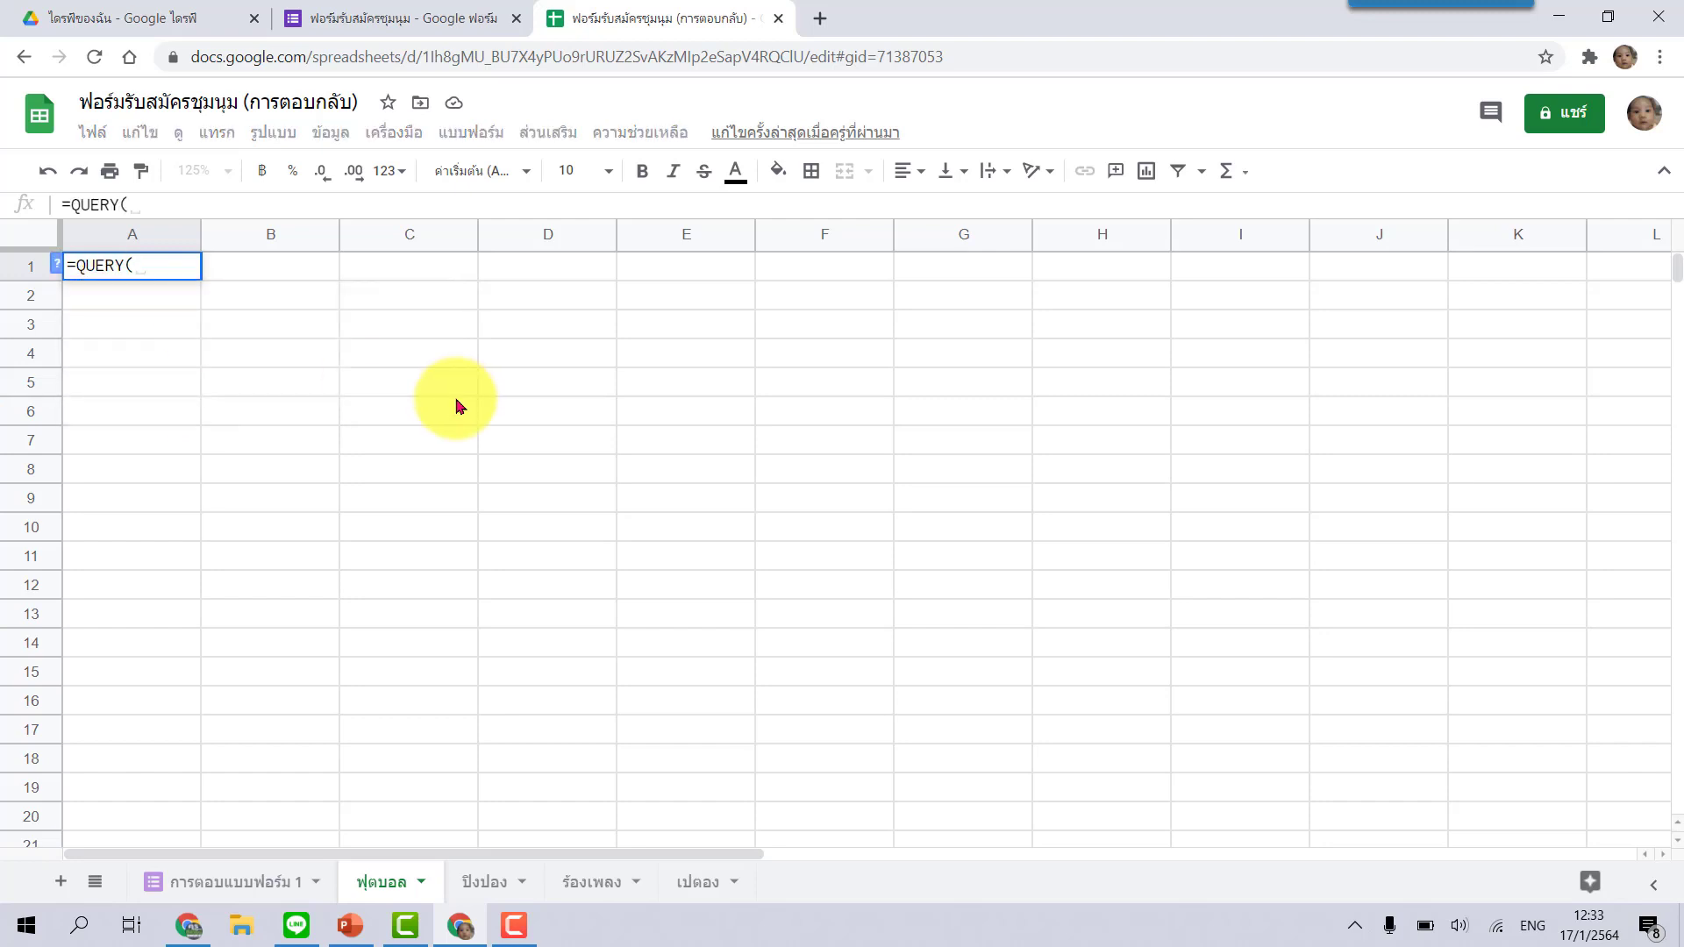
text(')
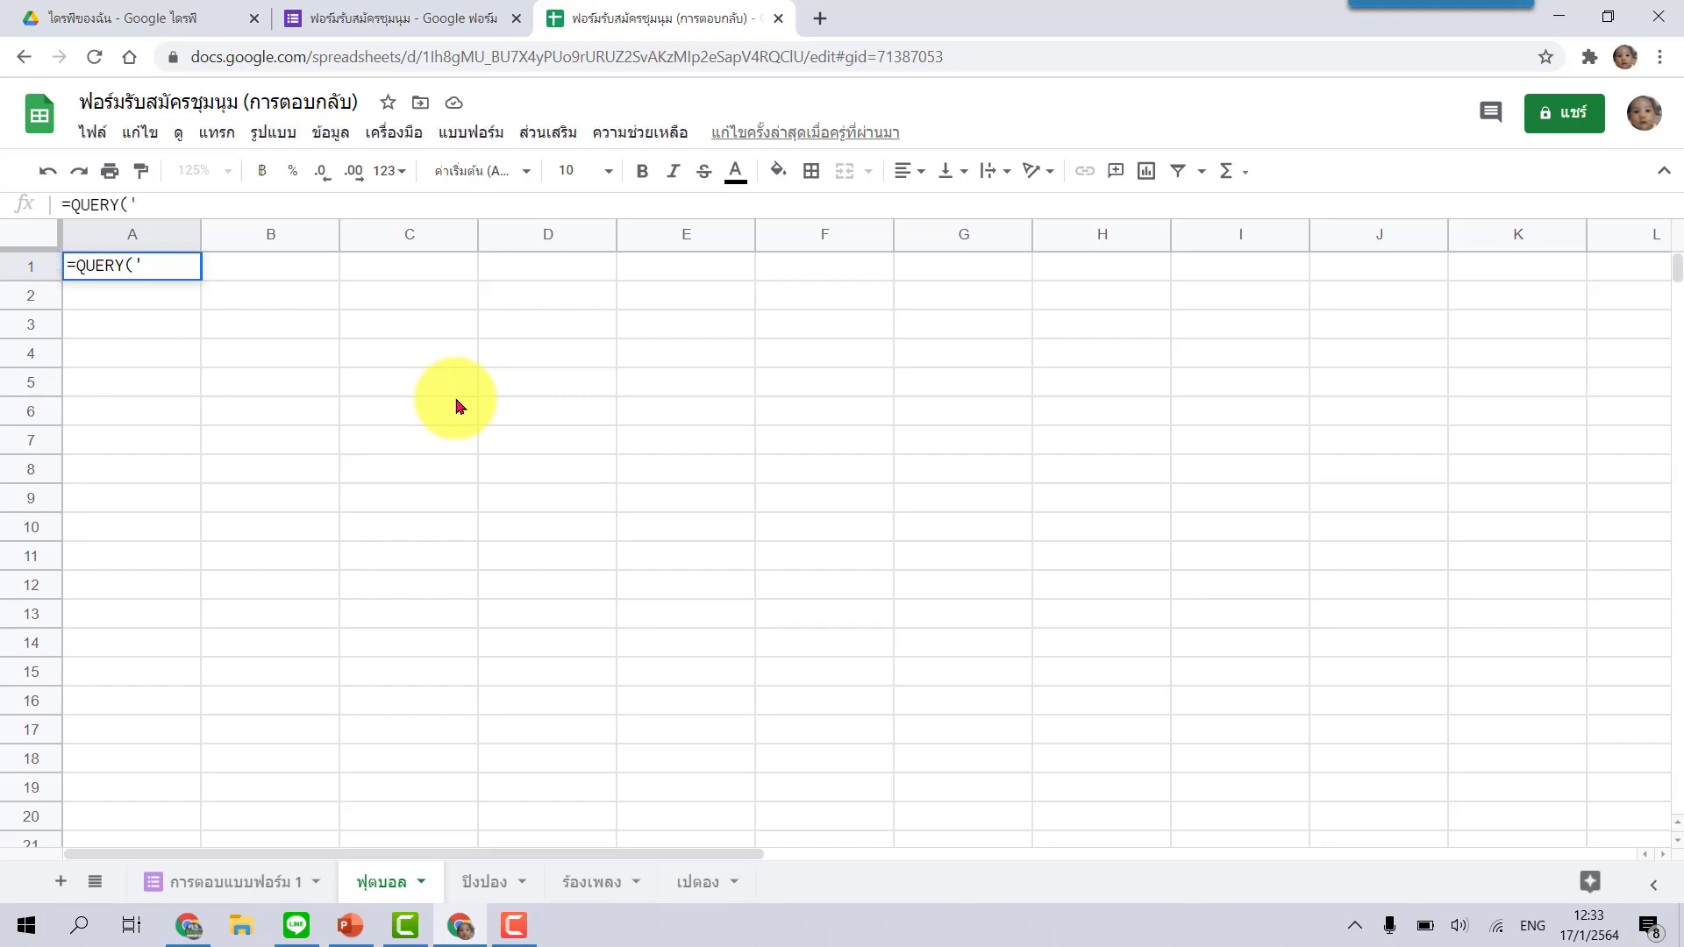
text(การตอบแบบฟอร์ม 1)
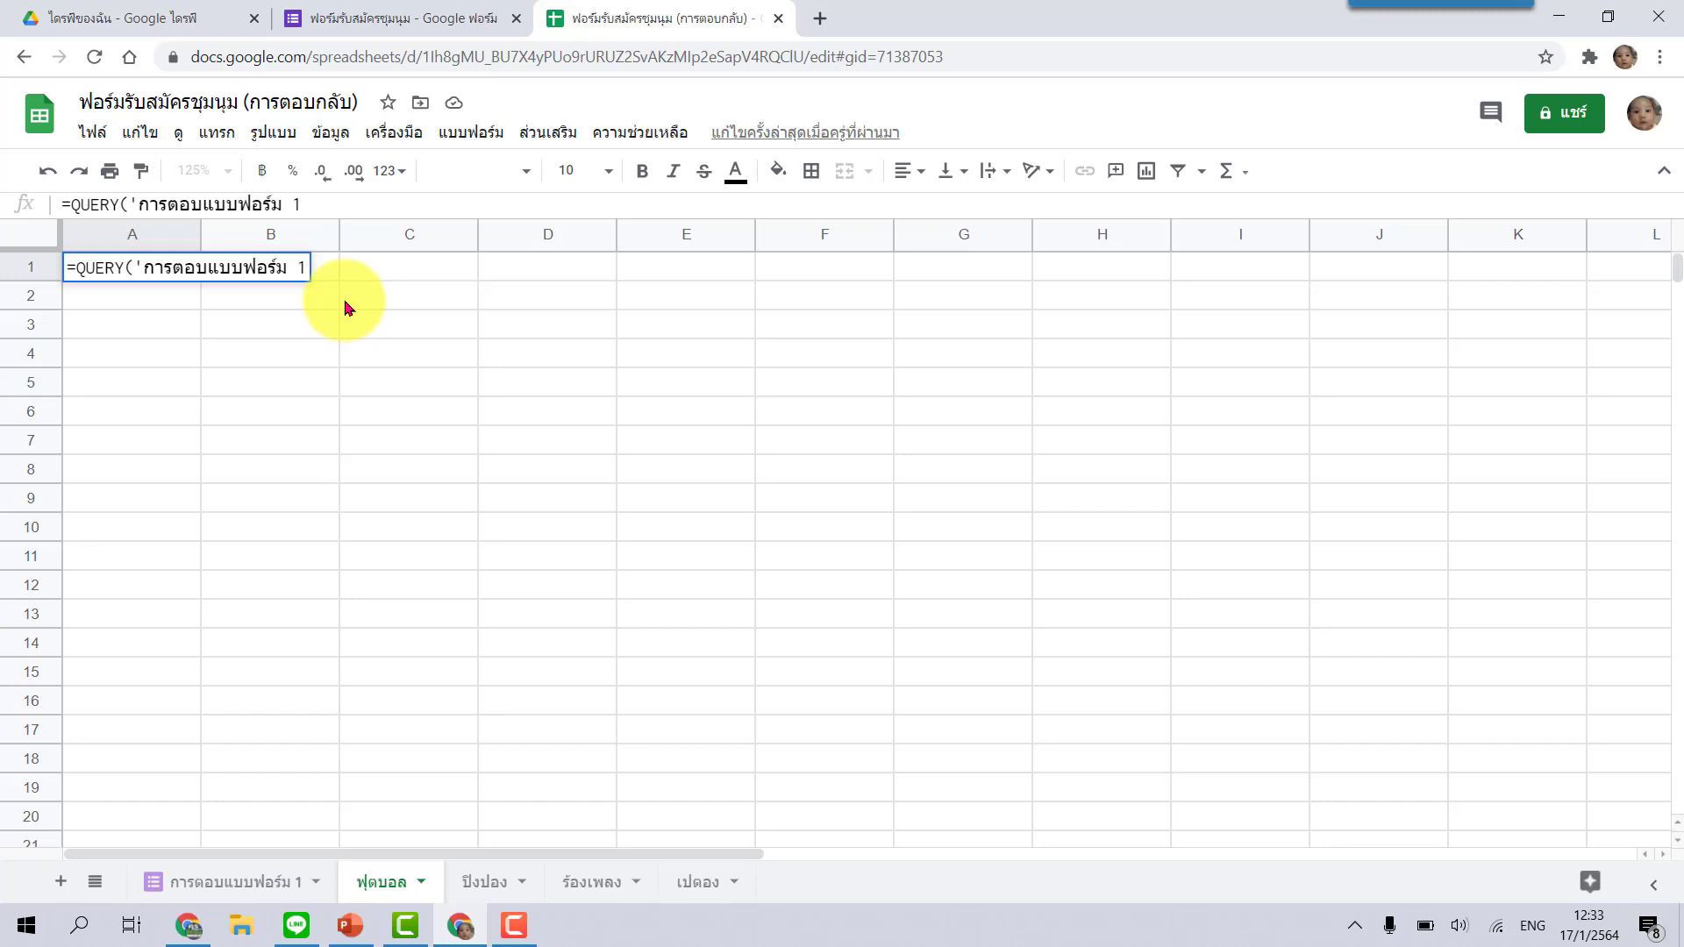
text('!)
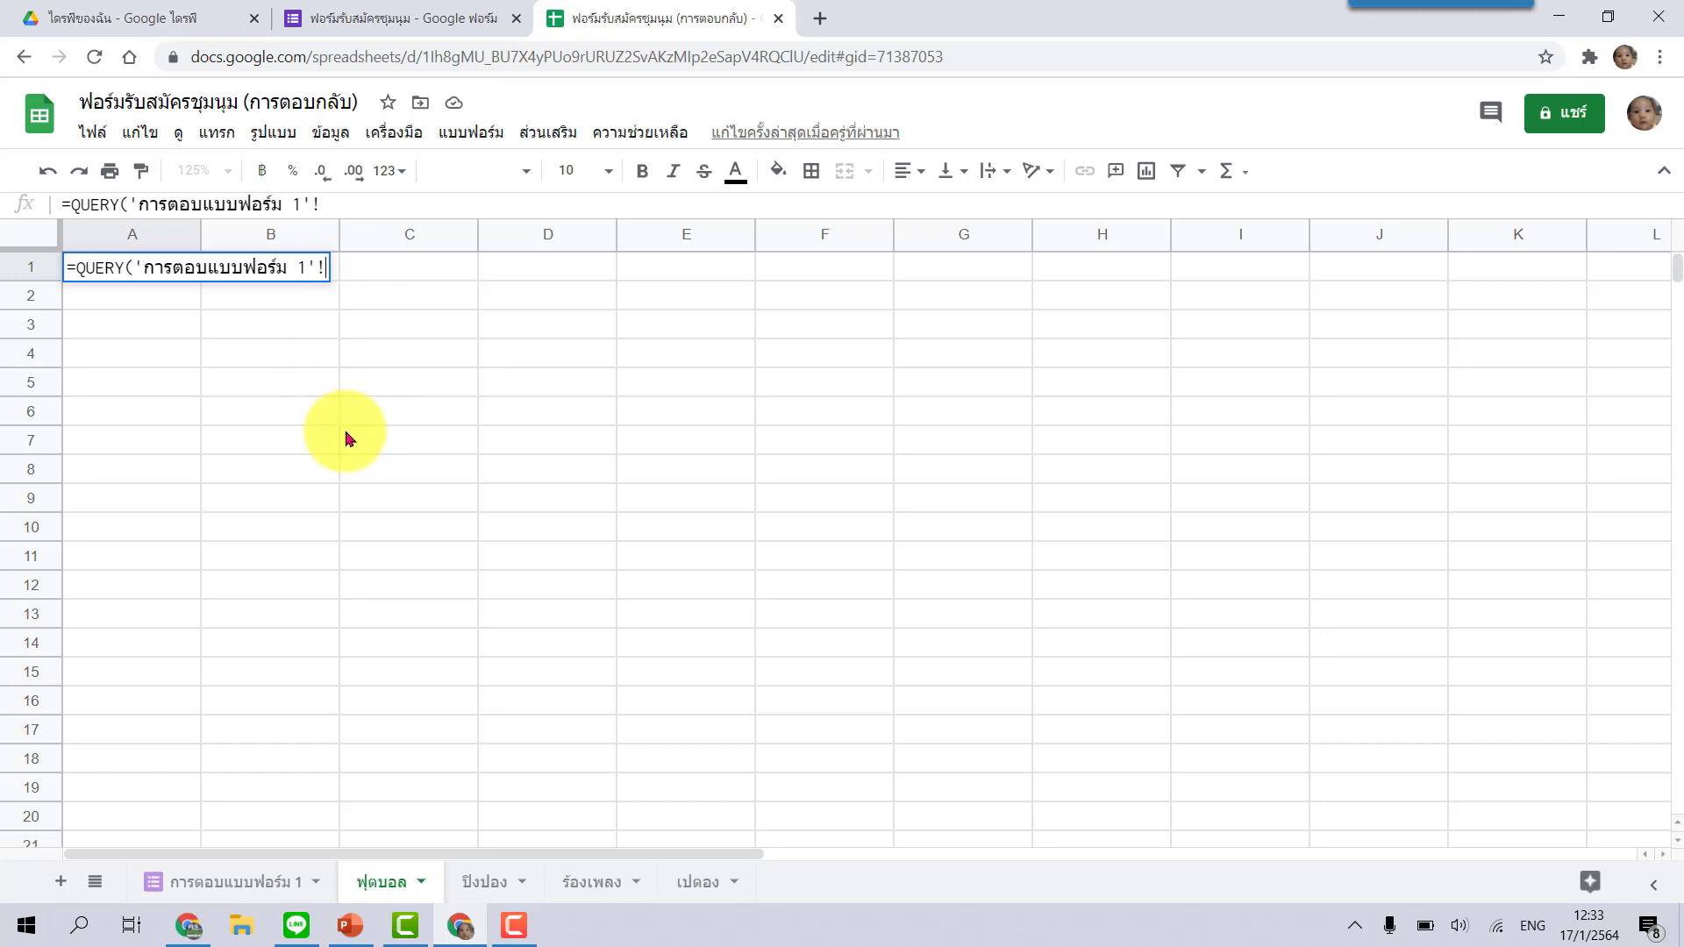
Check the columns of the form responses sheet and add the range A1:D to the QUERY formula's sheet reference in A1
click(262, 884)
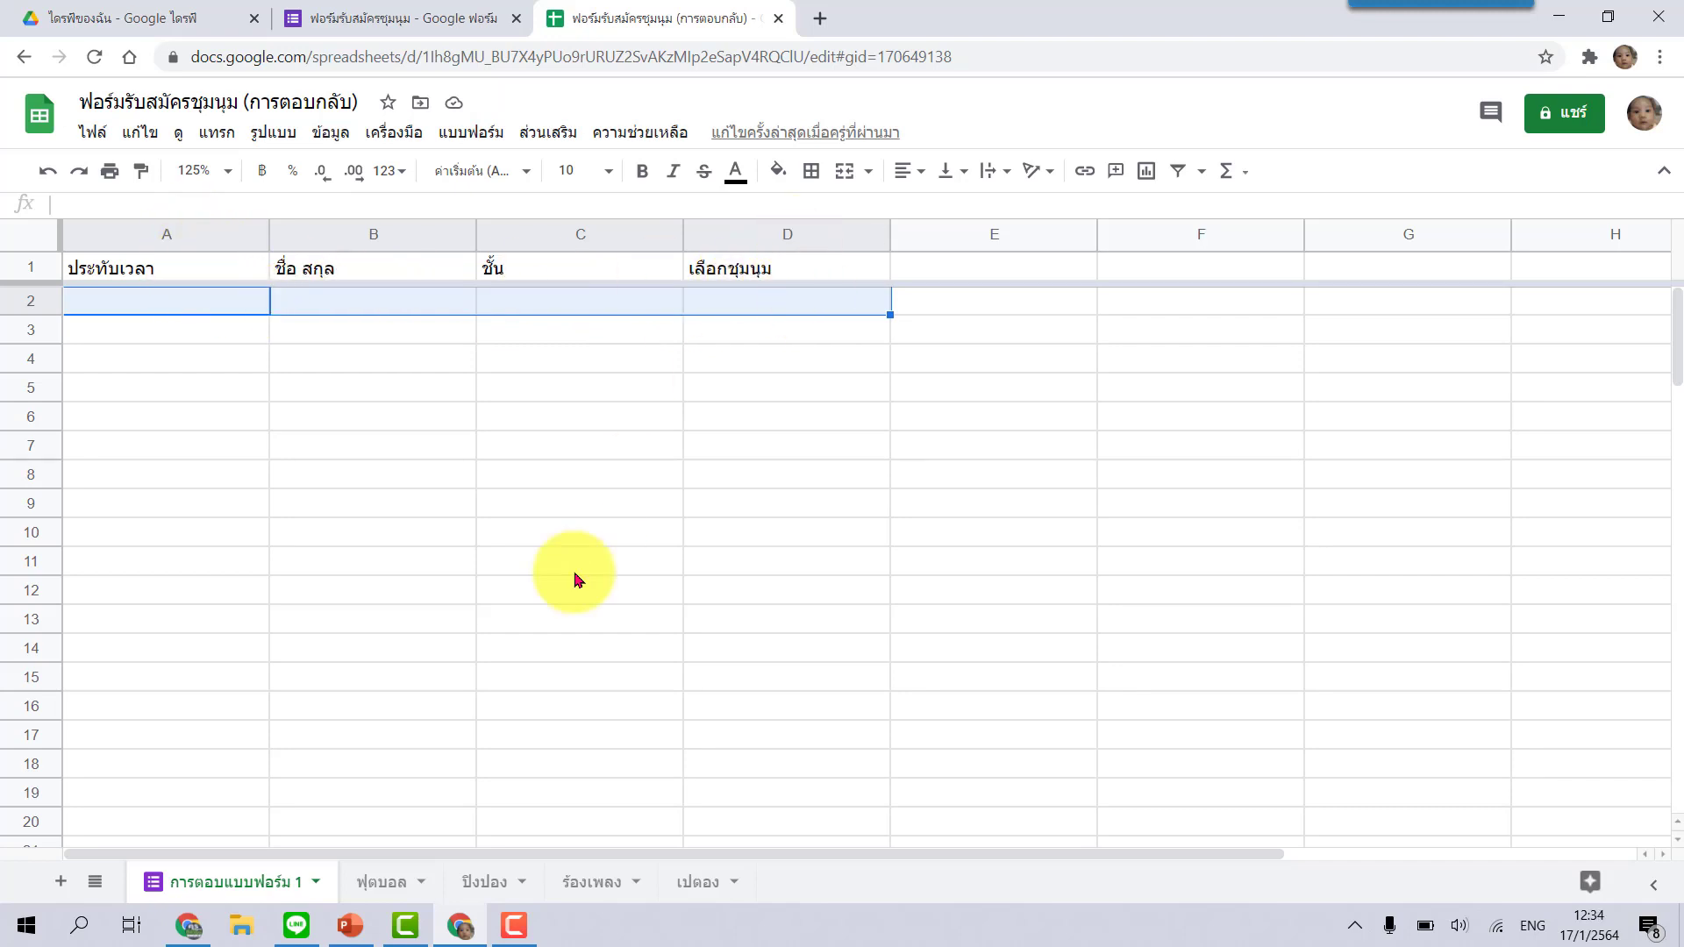
click(379, 881)
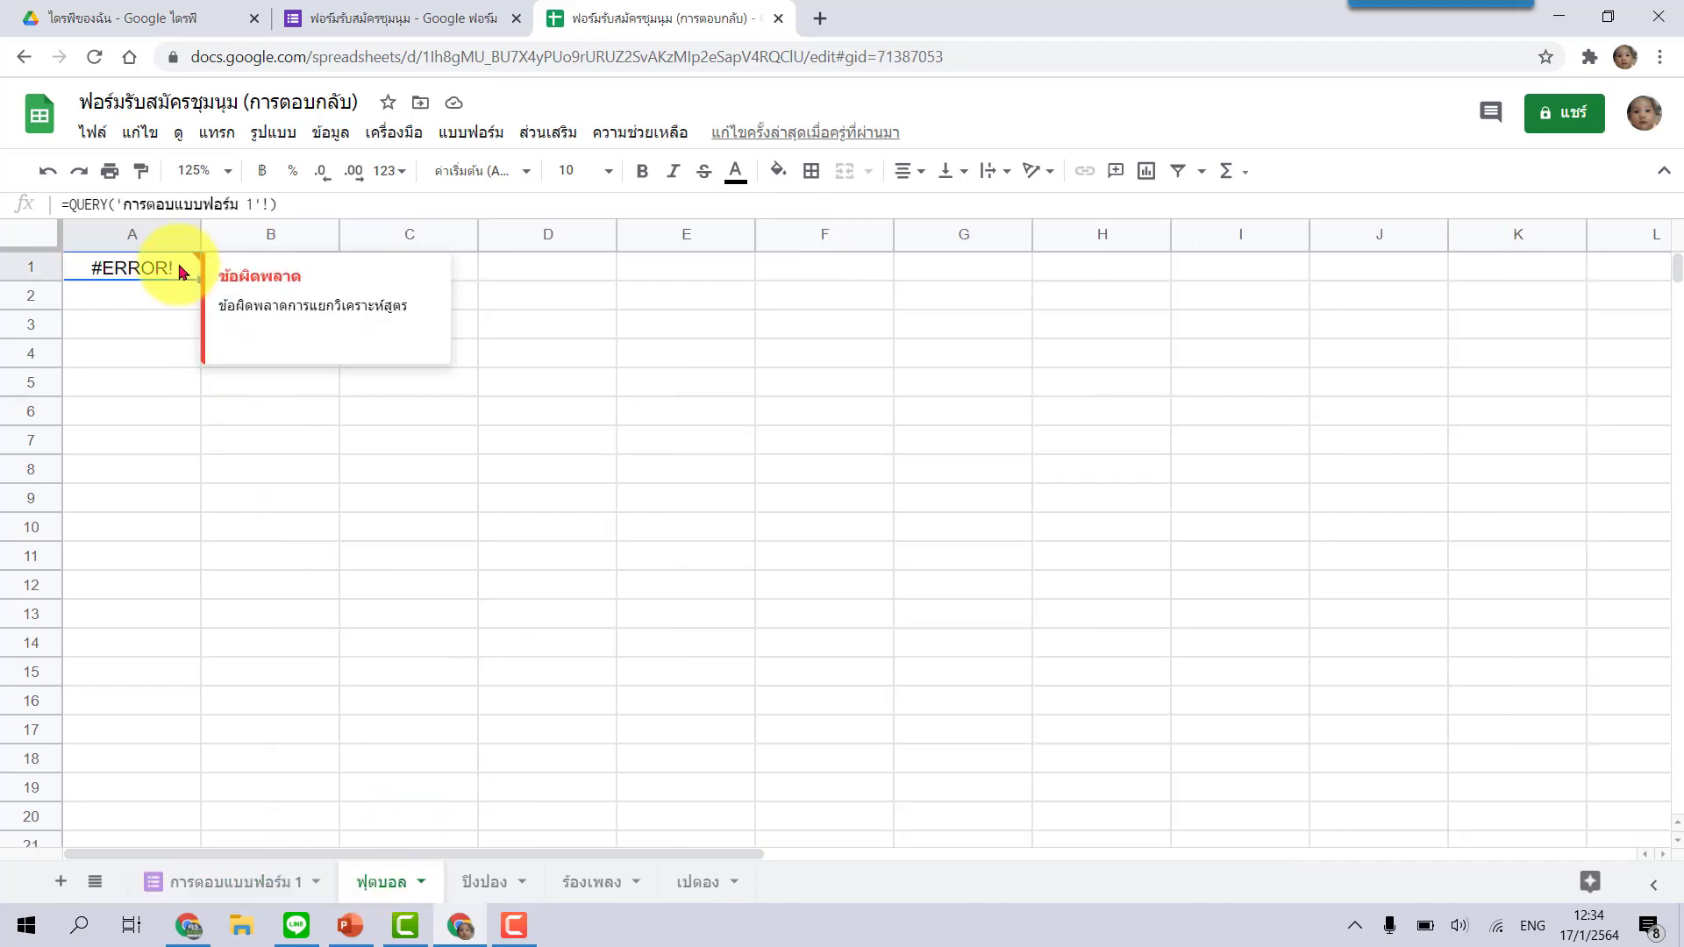
double_click(183, 272)
click(327, 268)
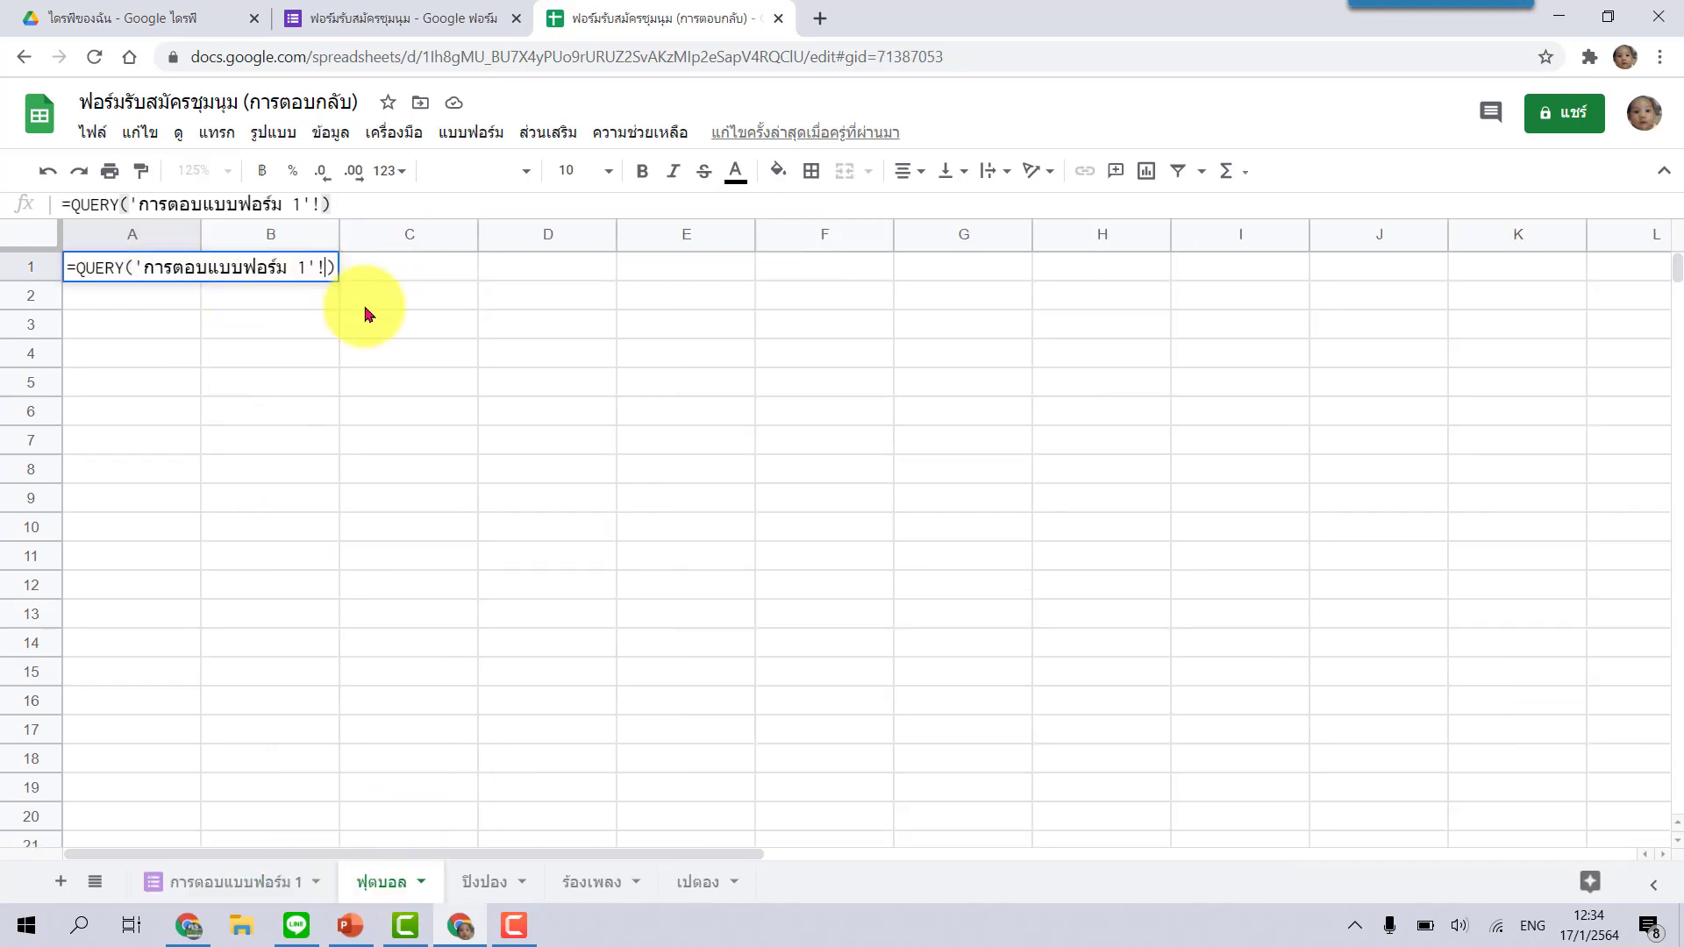
text(A)
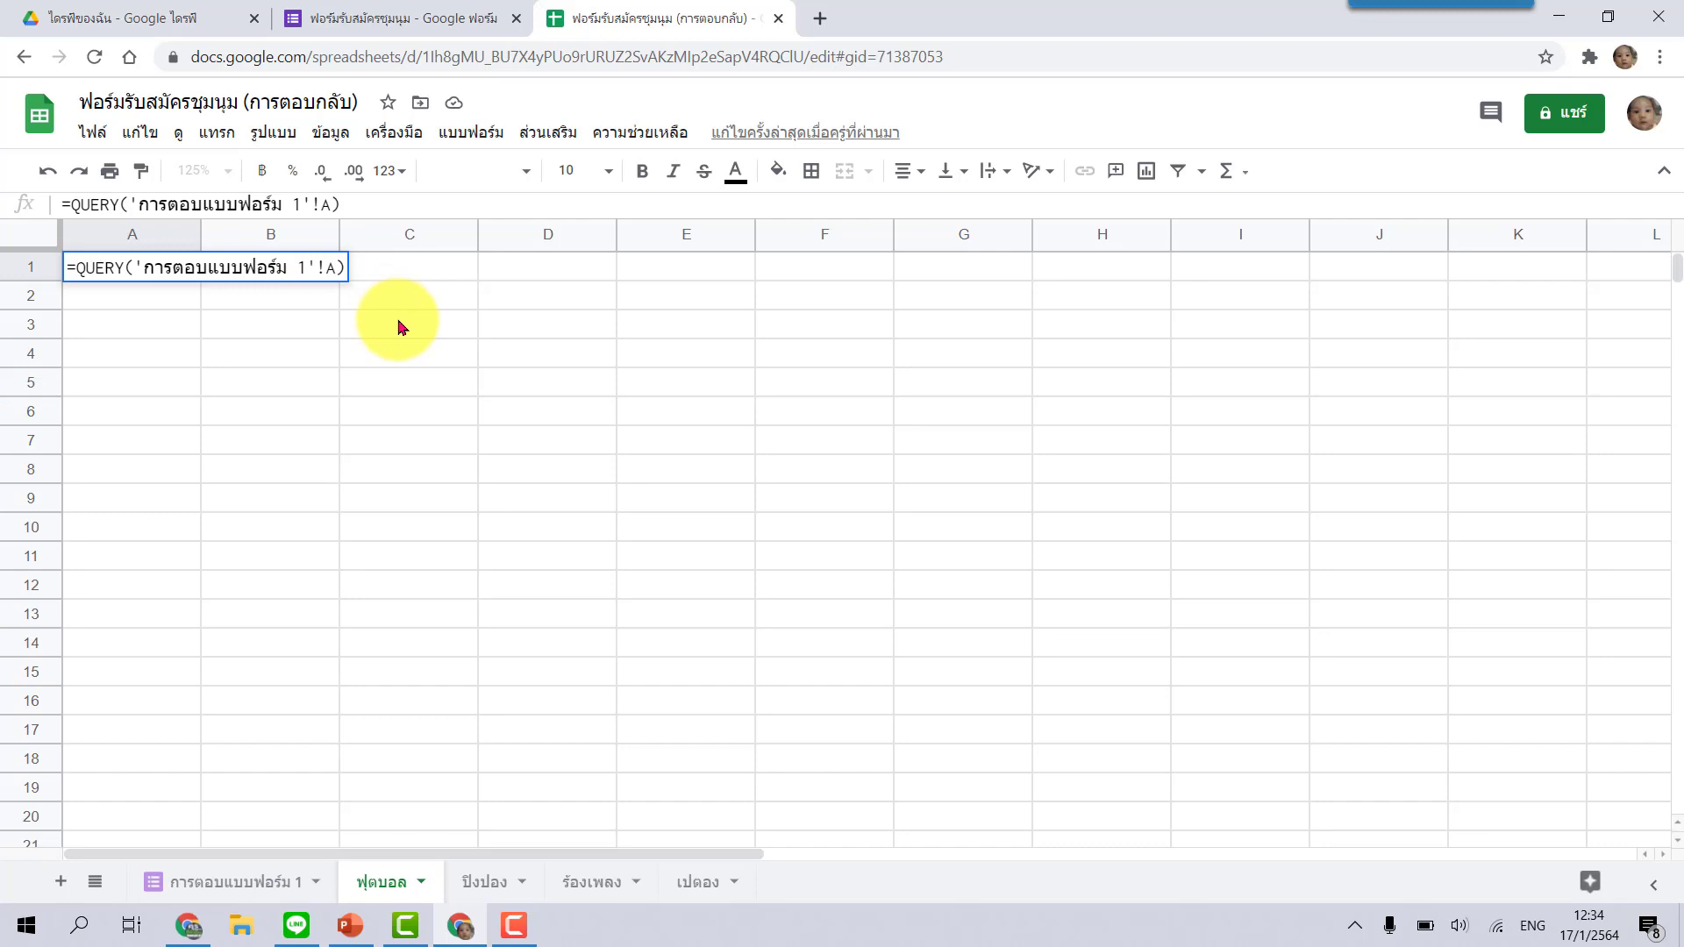
text(1:D)
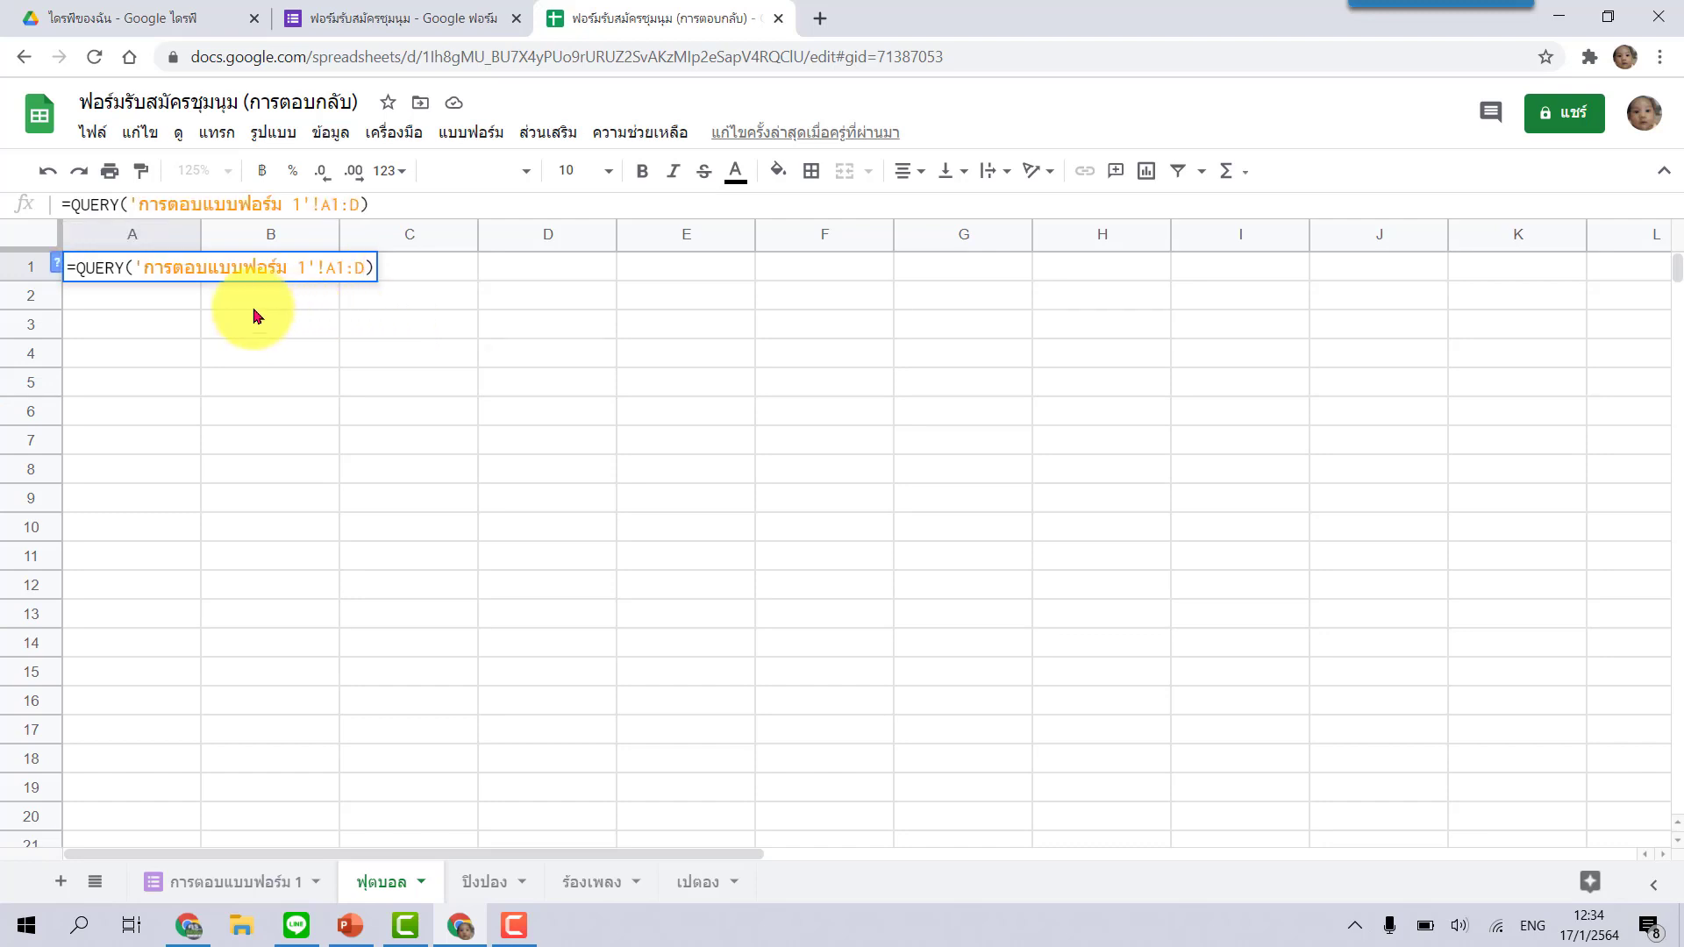
Add a second QUERY argument after the range, beginning with "select * where
mouse_move(141, 277)
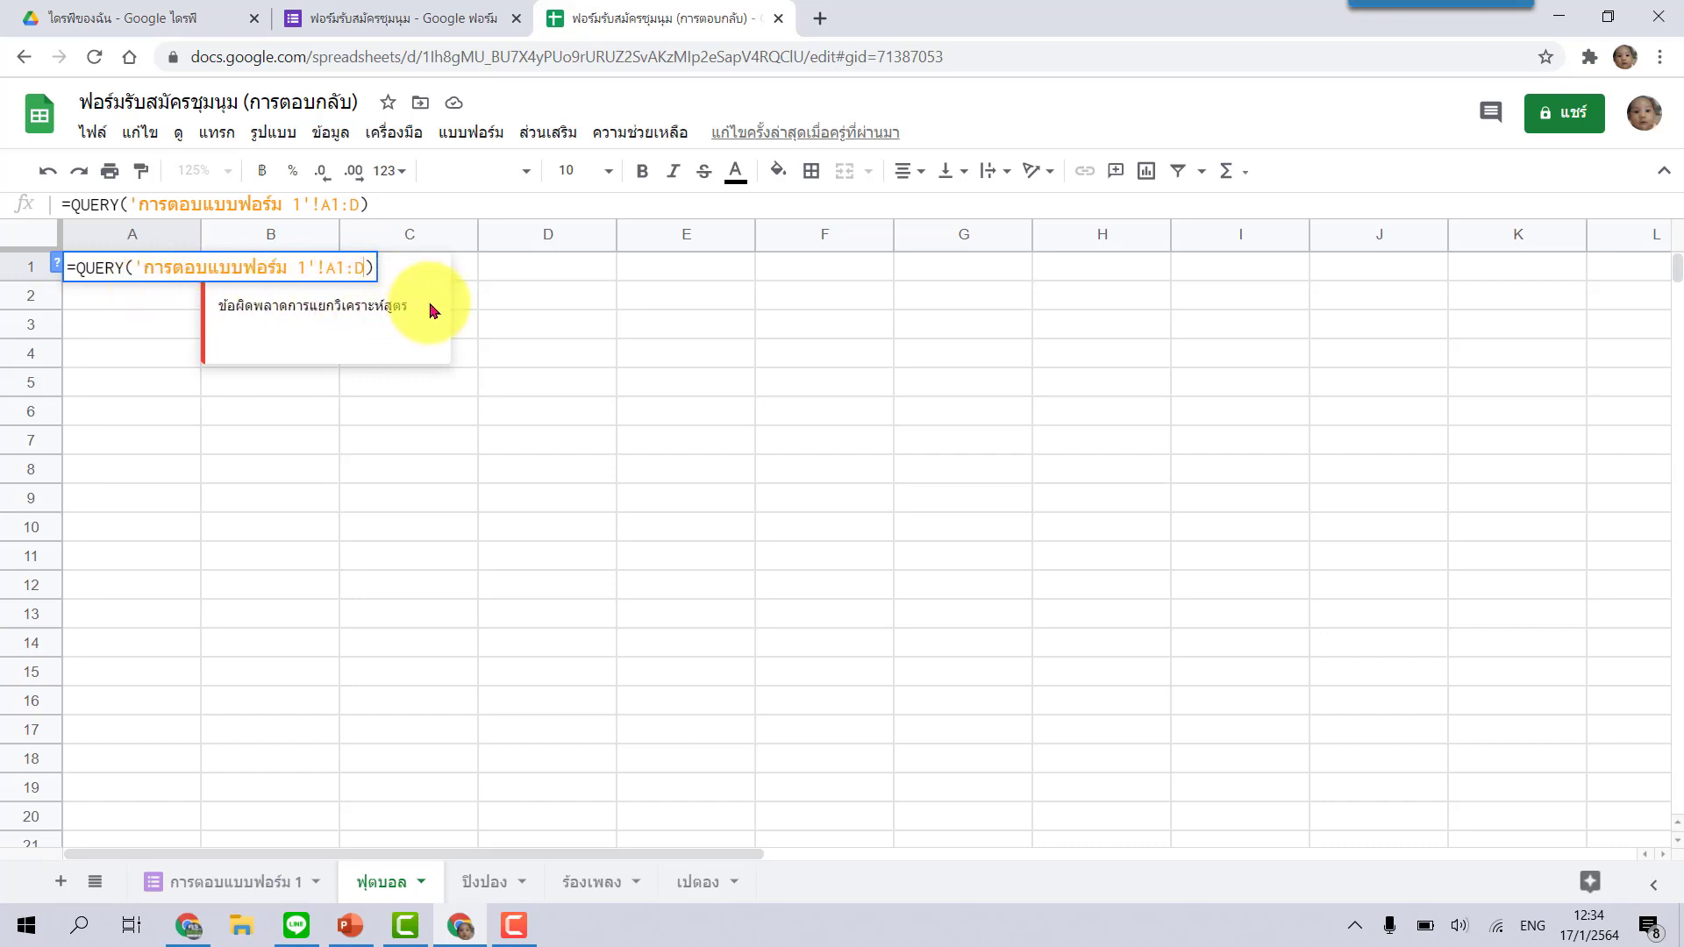
text(,)
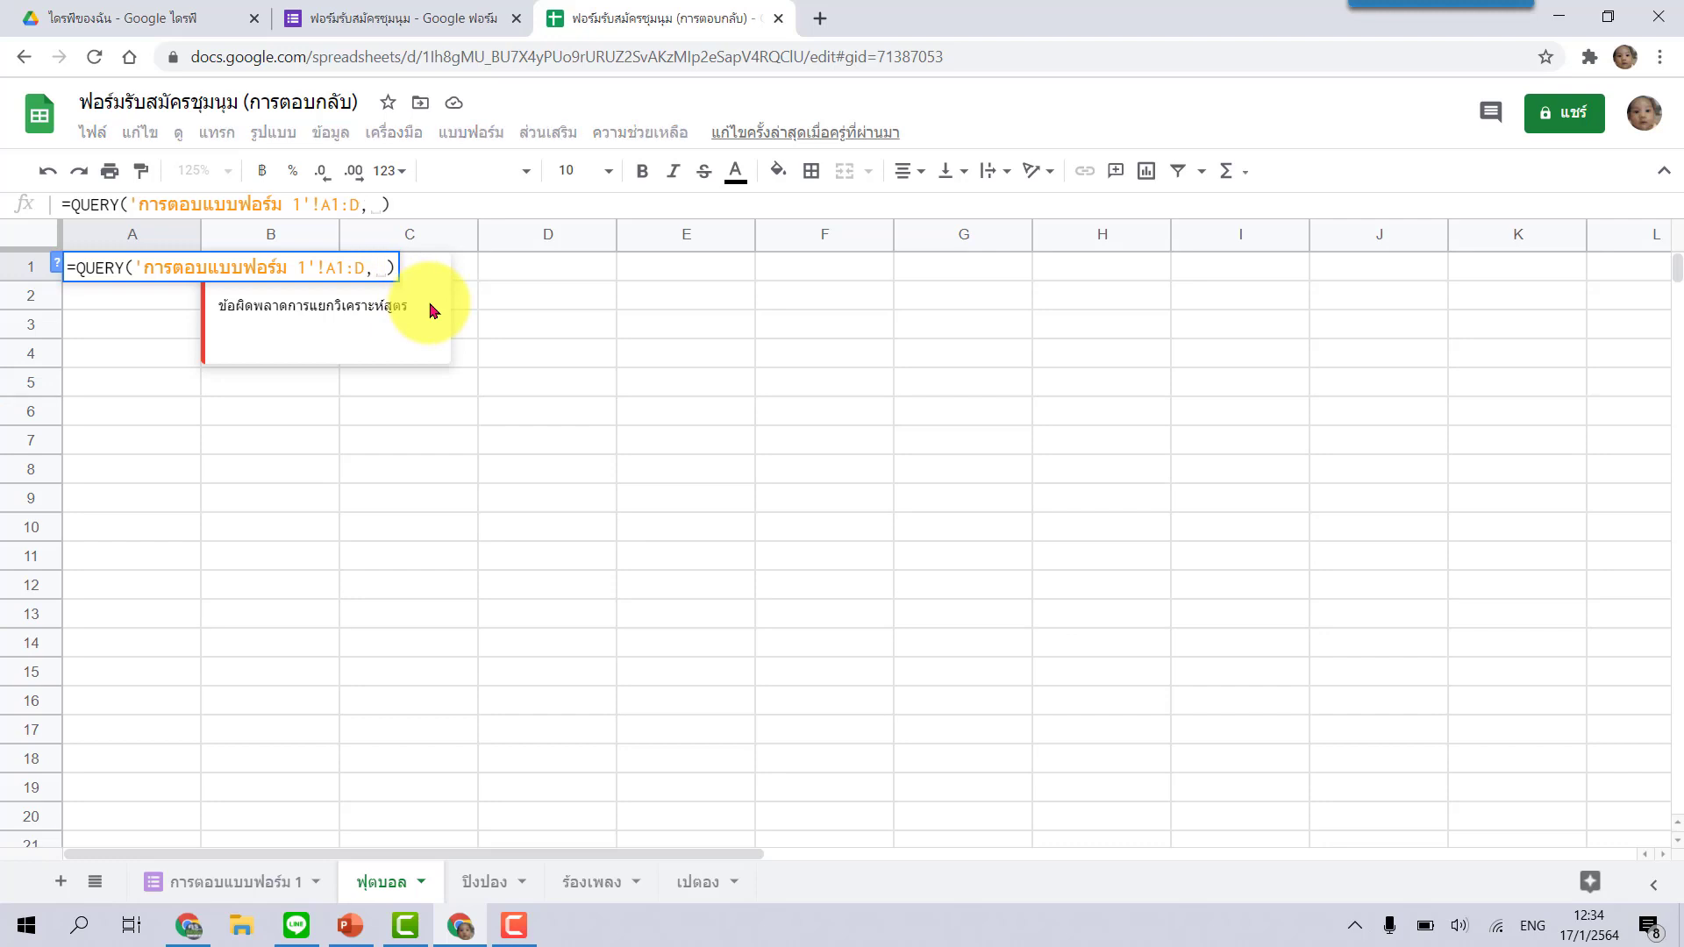
text(")
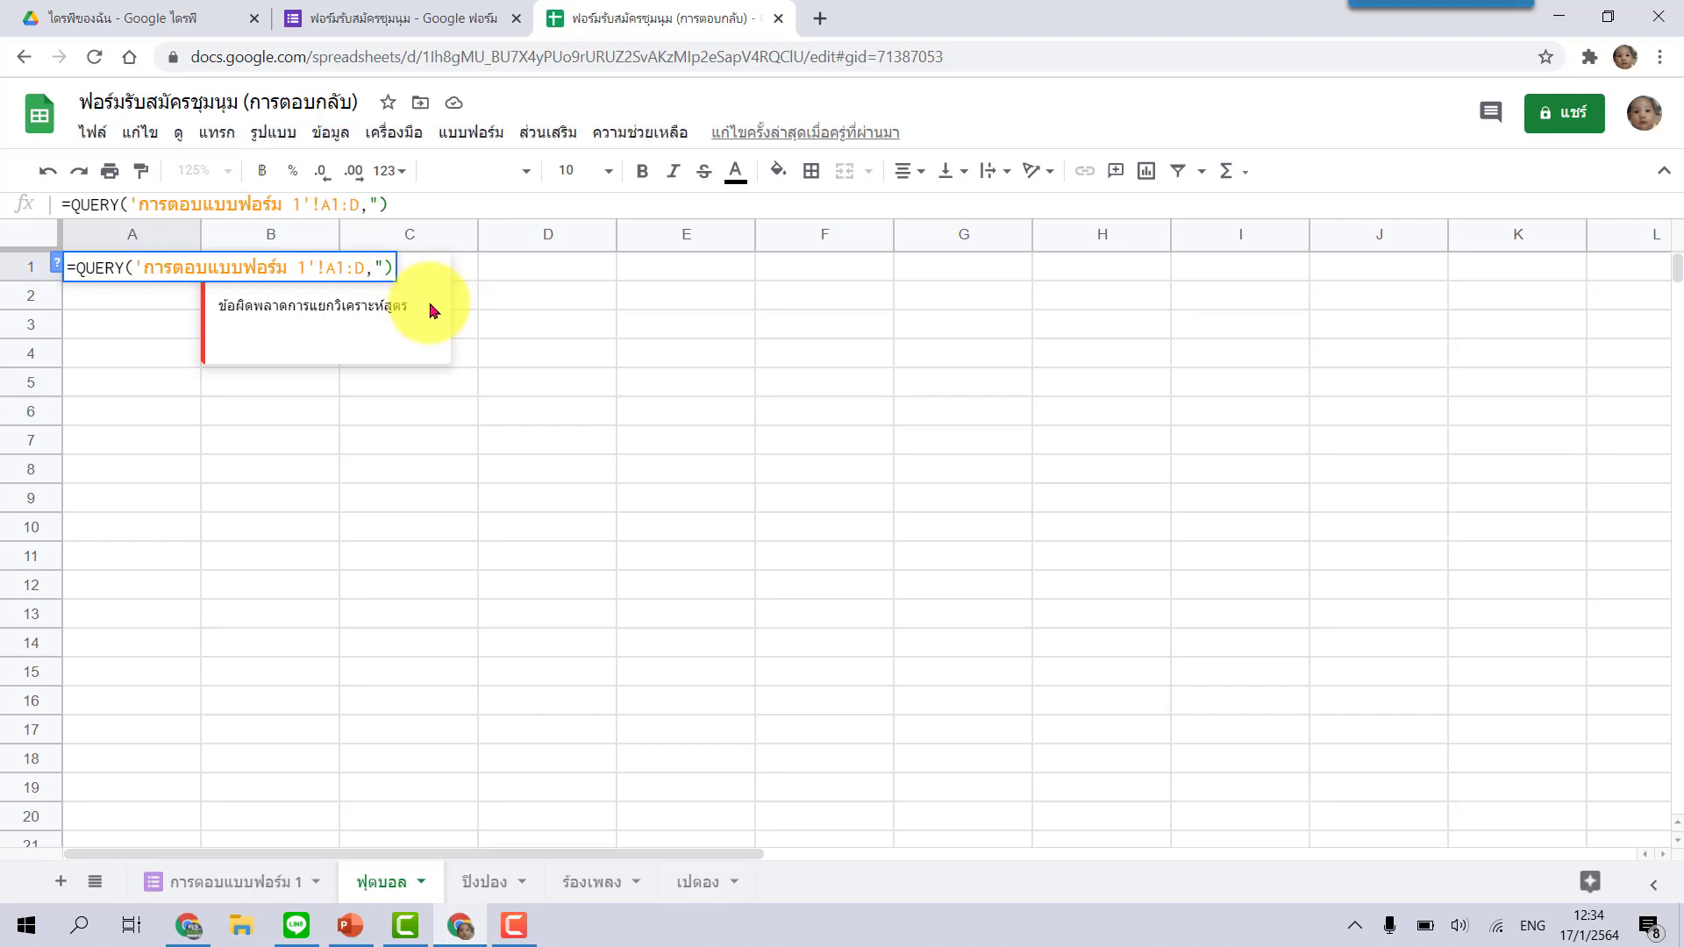
text(select)
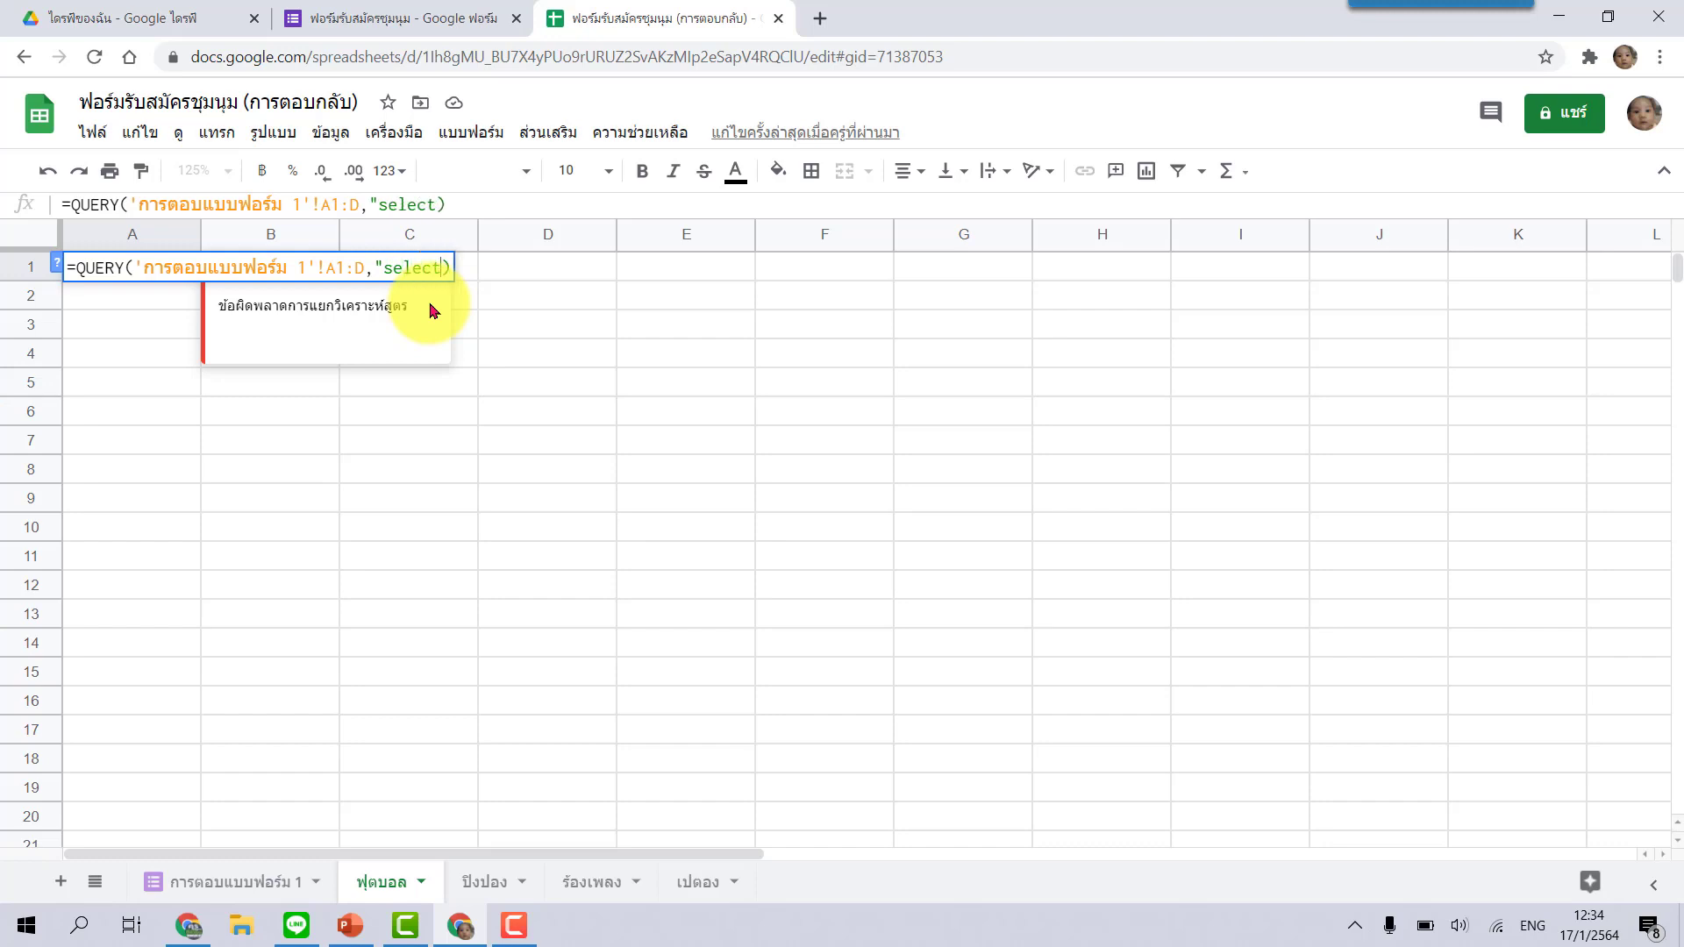
text( * where)
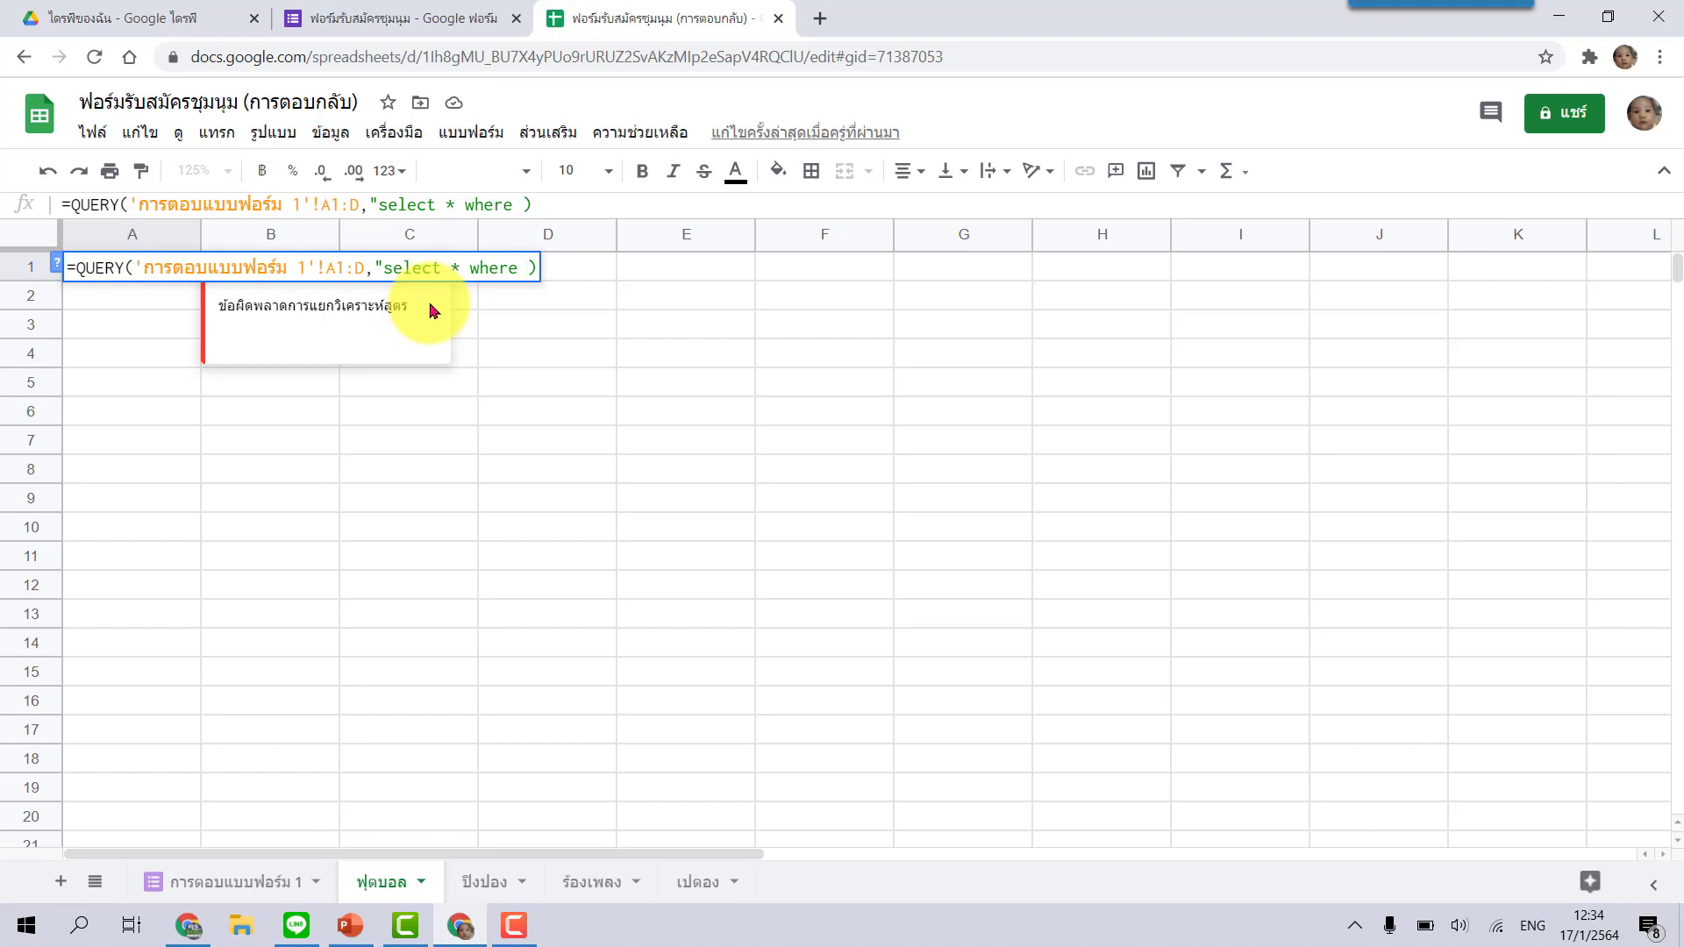
Check which response column holds the club choice, add the condition D='' after where, and remove the stray parenthesis inside the query string
click(195, 877)
click(781, 270)
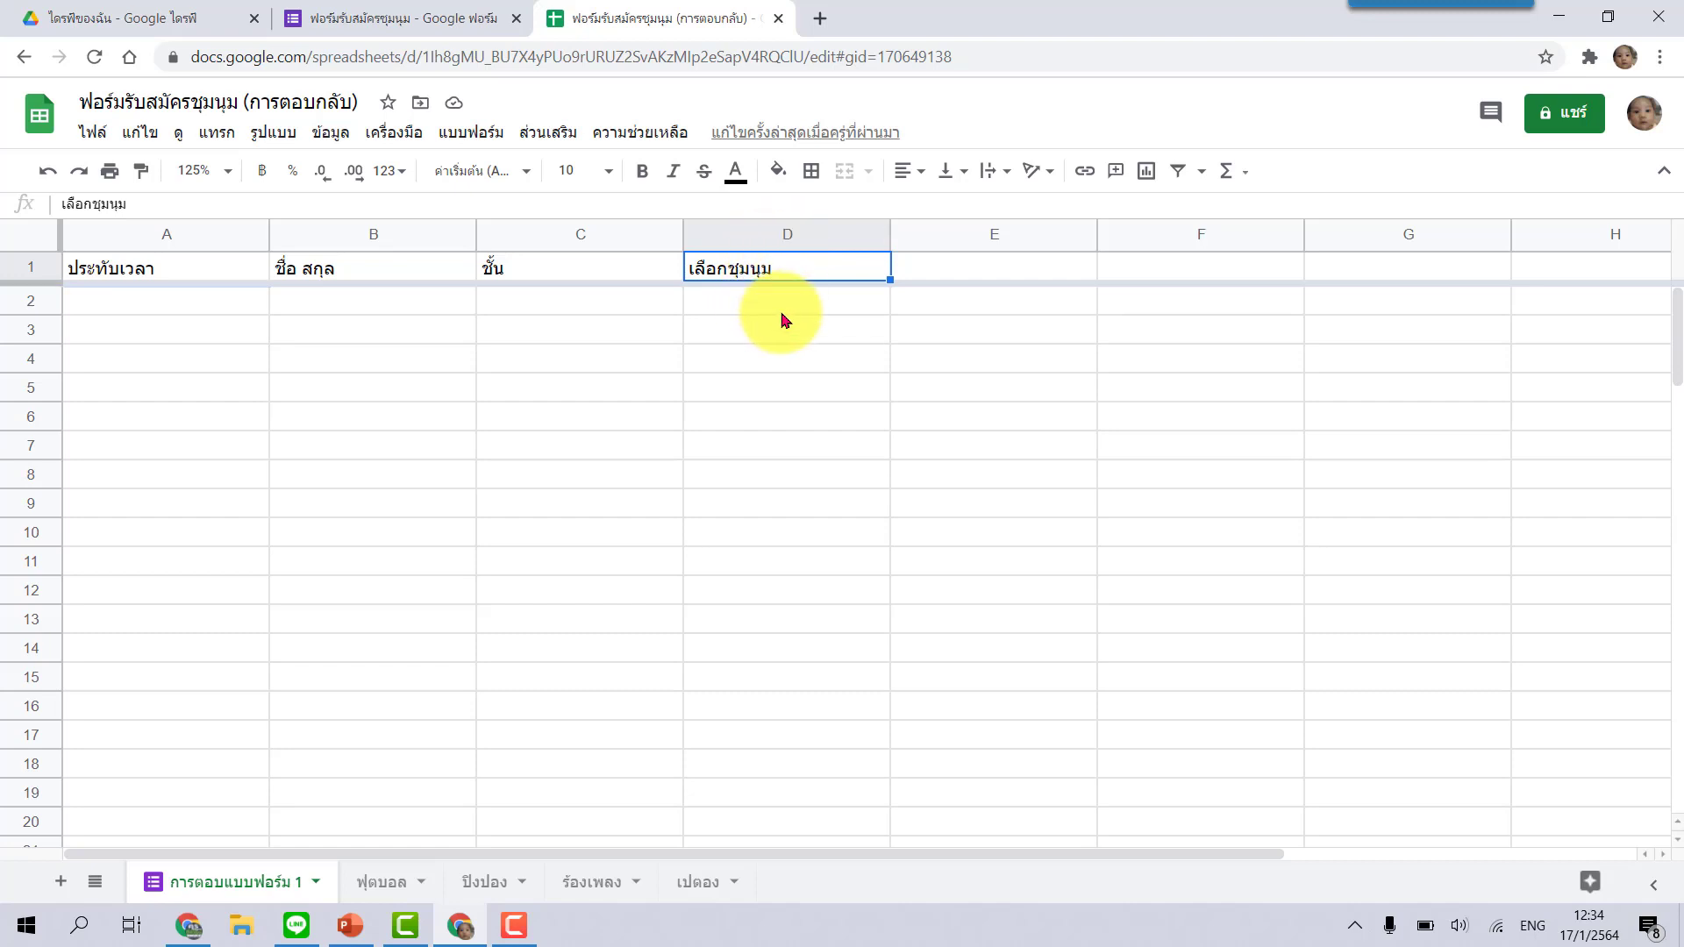
click(386, 883)
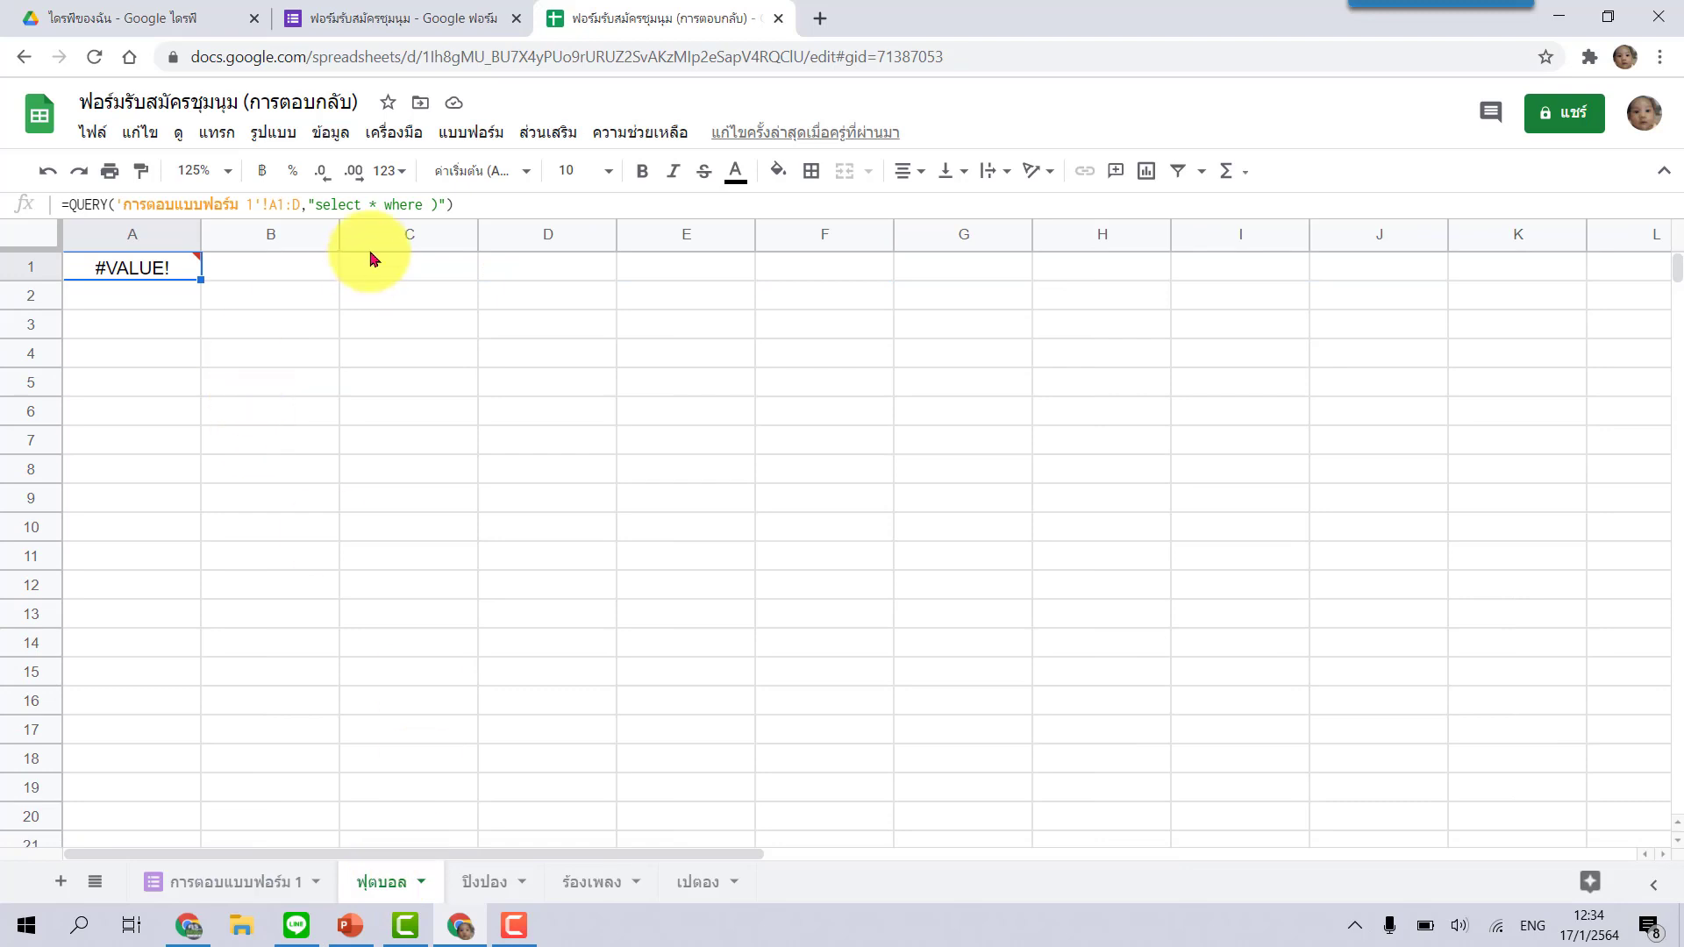
click(428, 204)
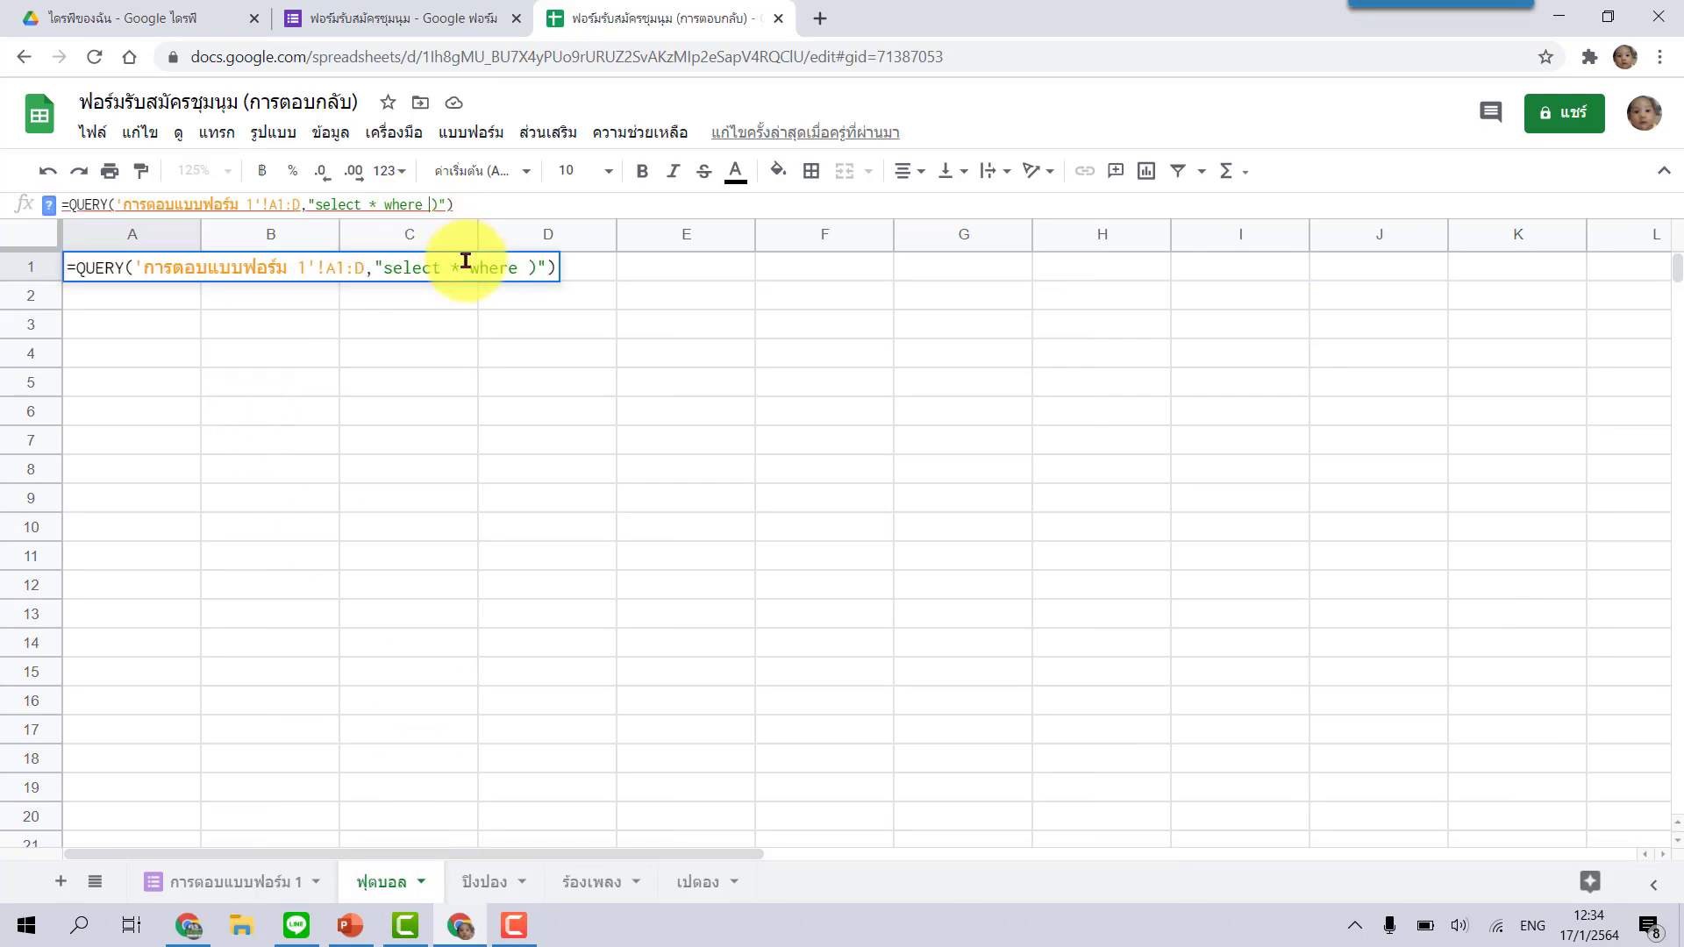
click(526, 269)
text(D)
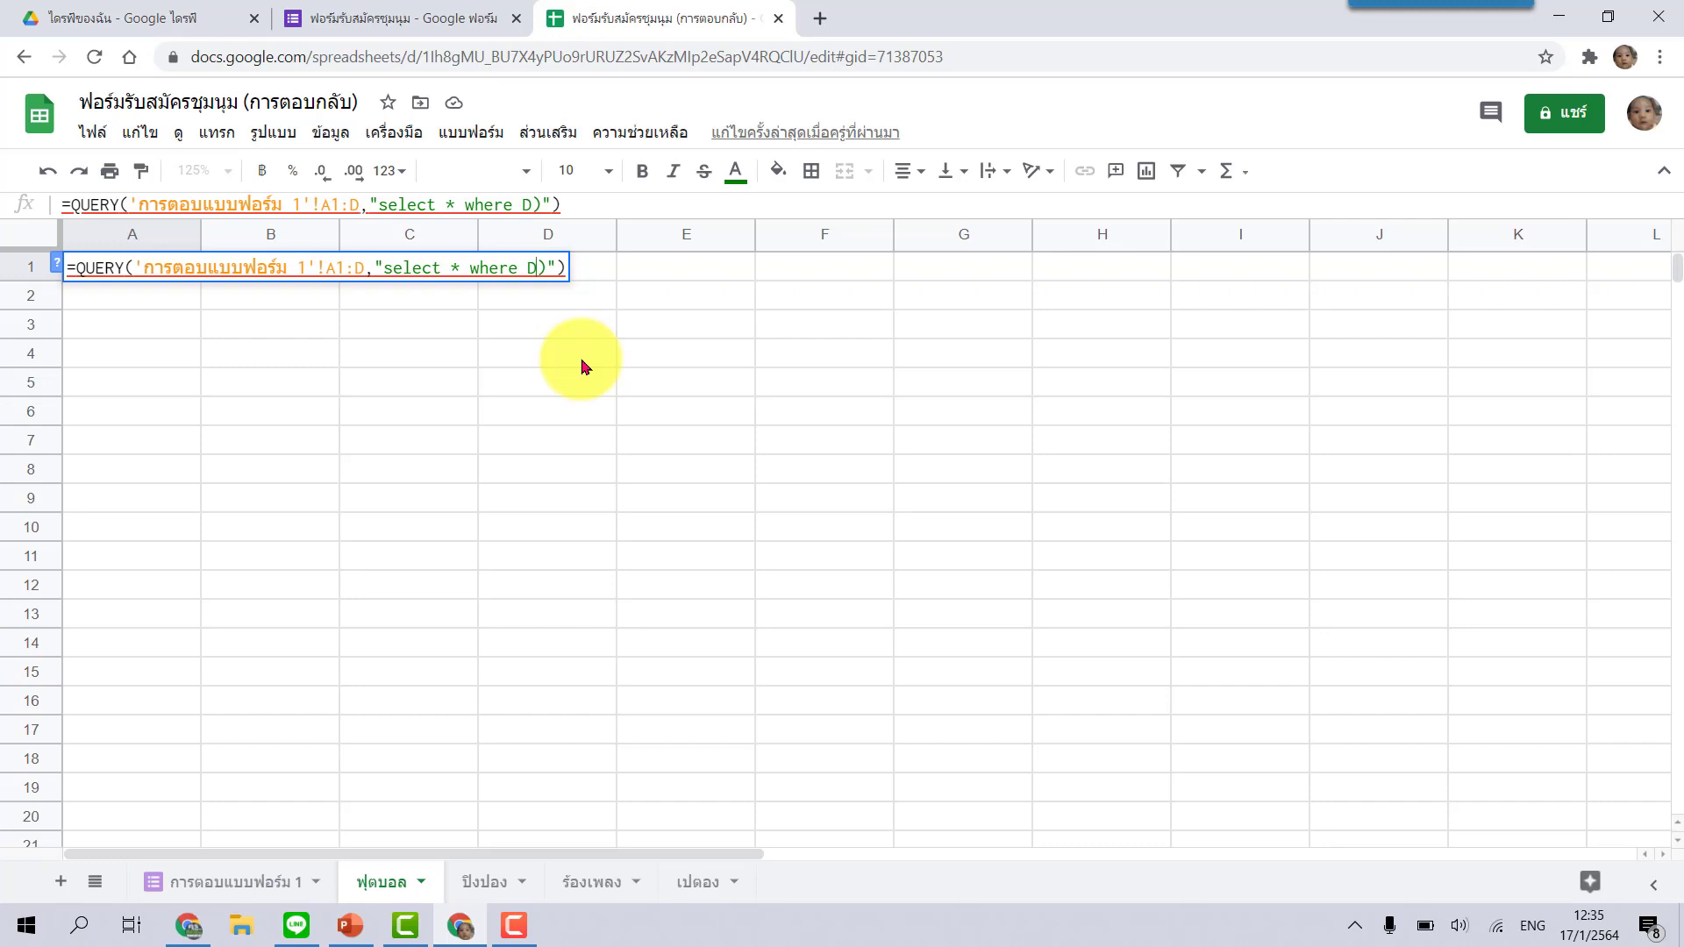
text(='')
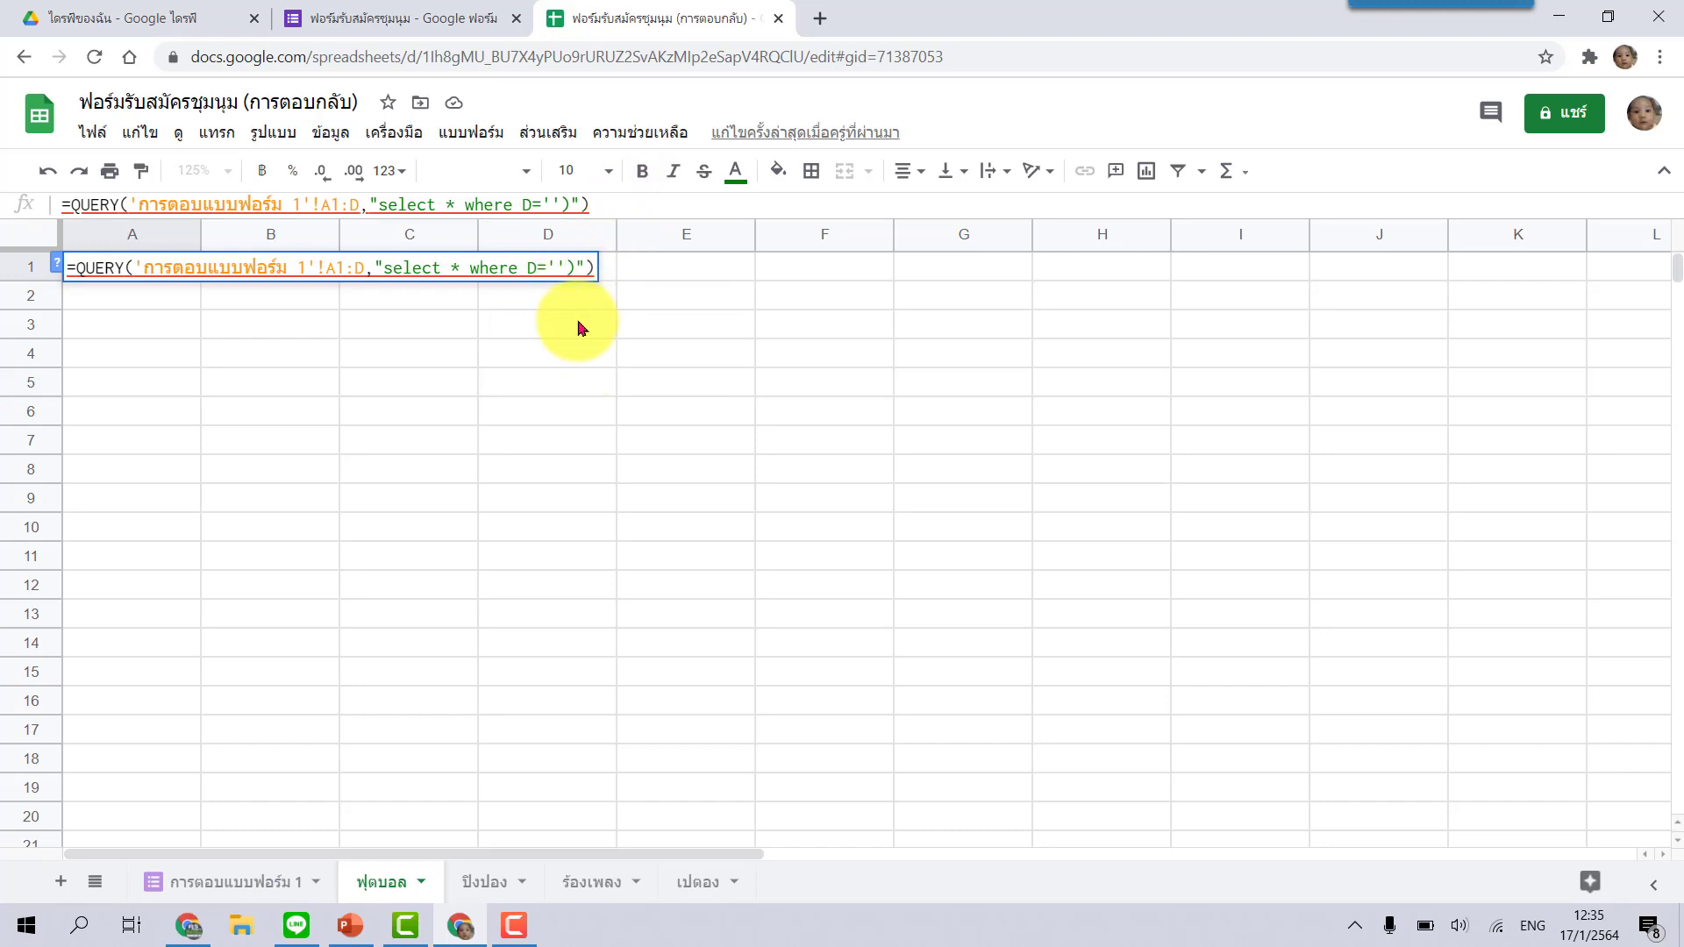
key(Delete)
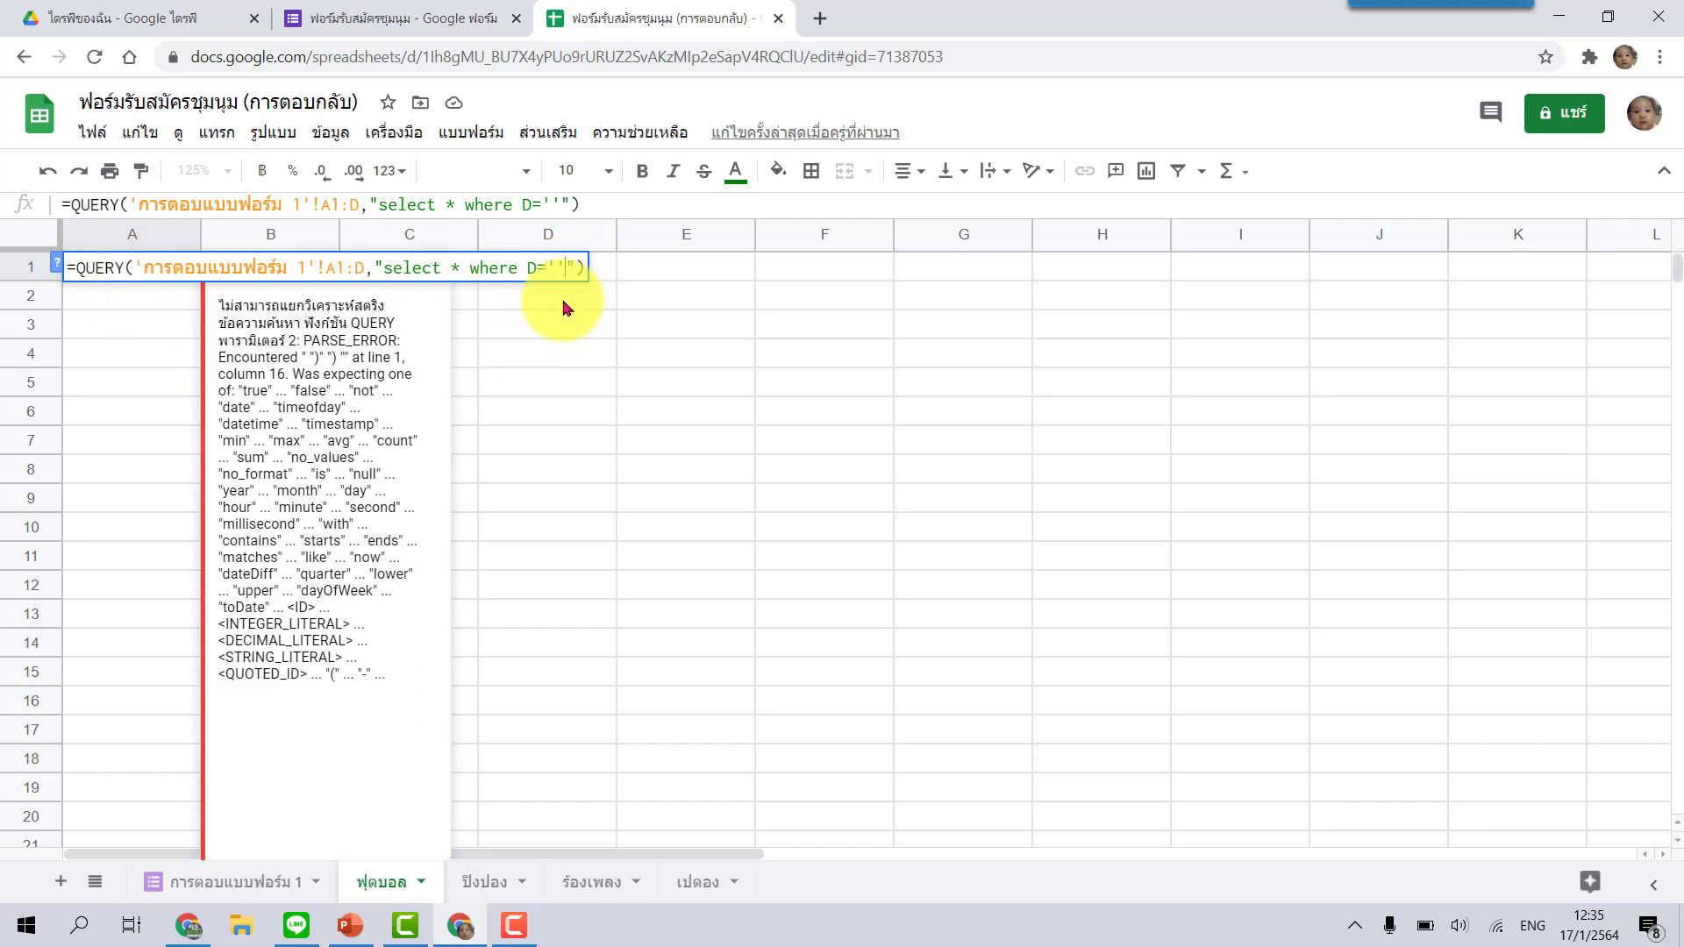
Enter ฟุตบอล between the single quotes of the D condition and commit the QUERY formula in A1
click(553, 266)
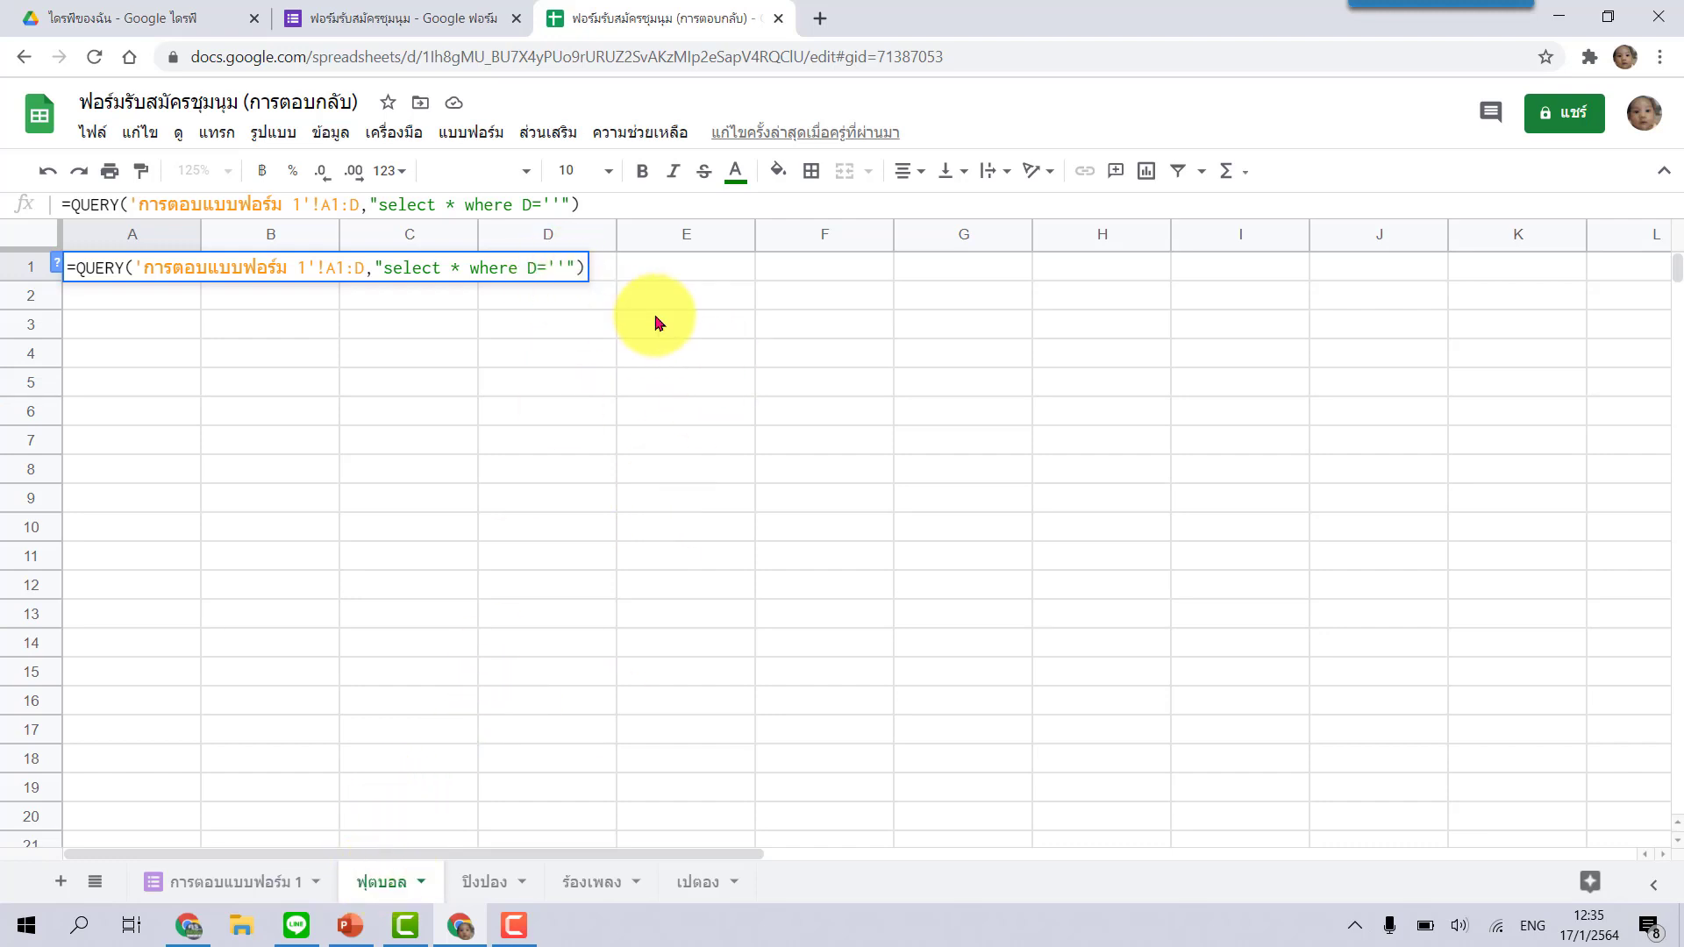
text(ฟ)
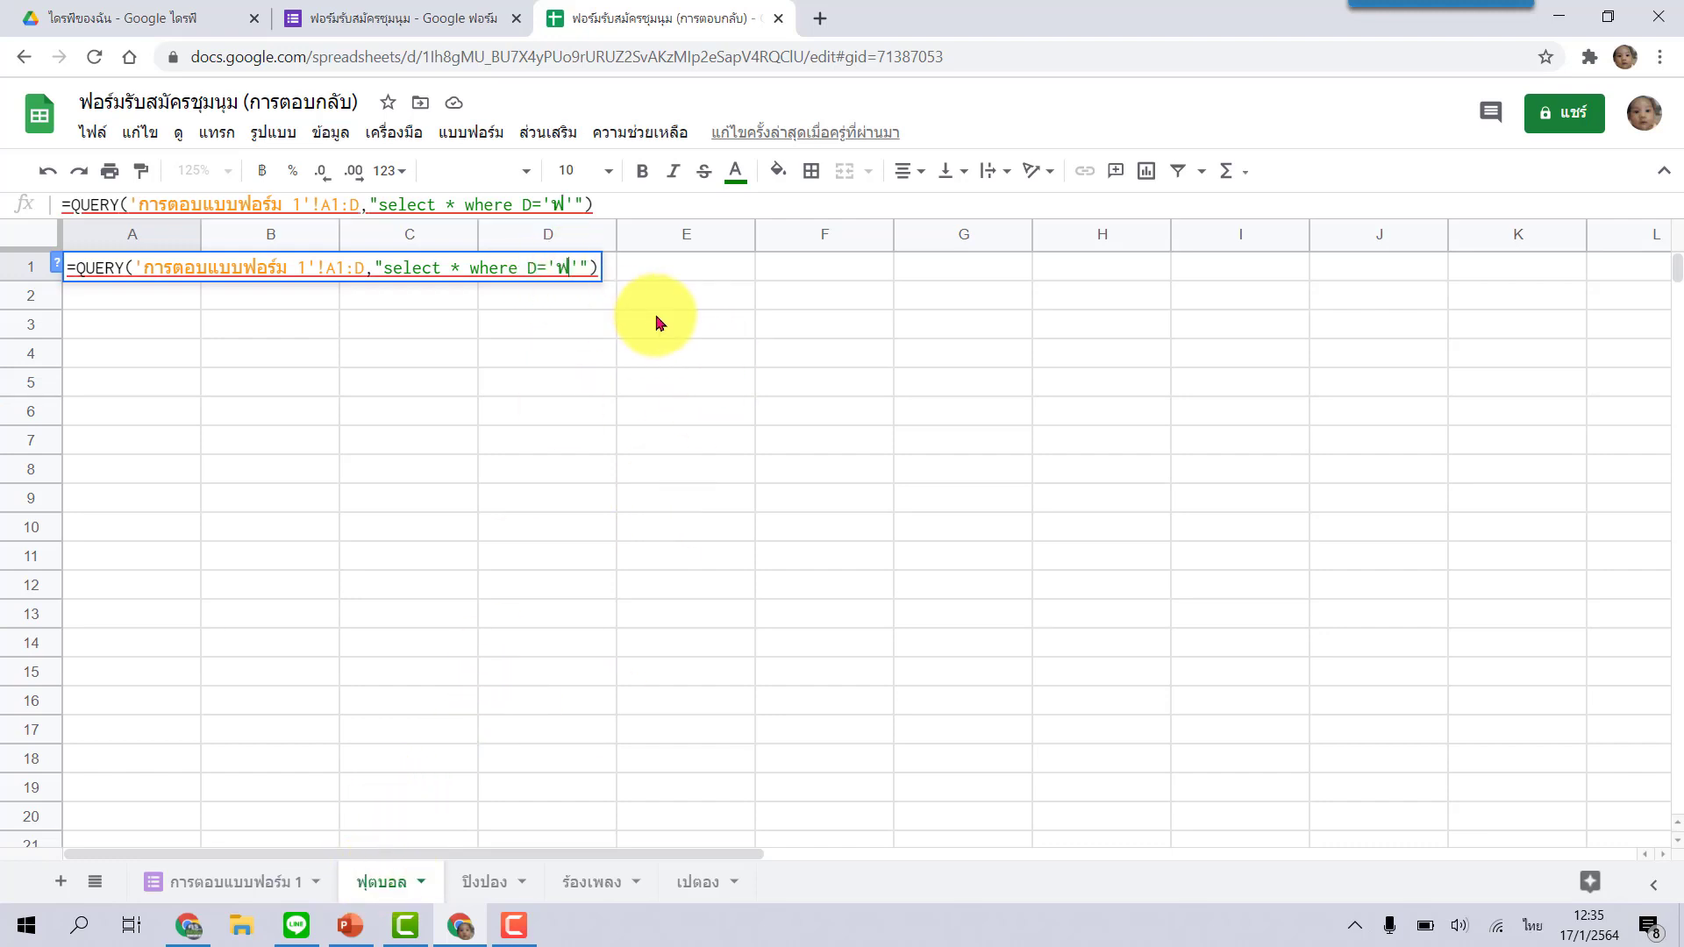
text(ุตบอล)
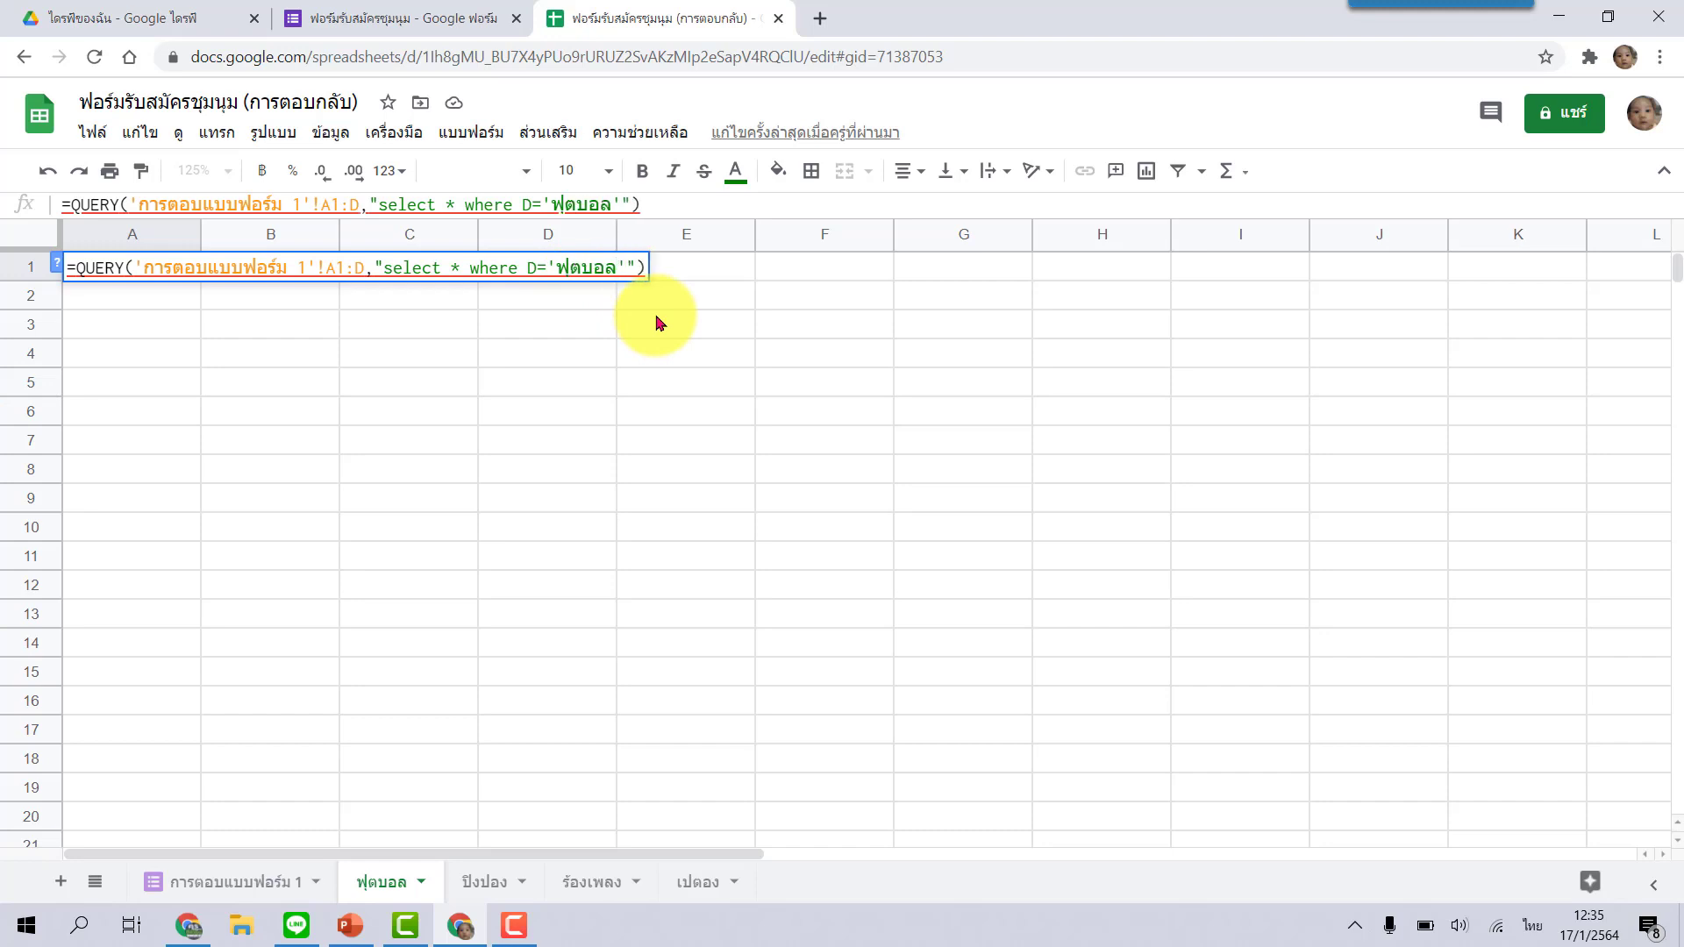
click(637, 266)
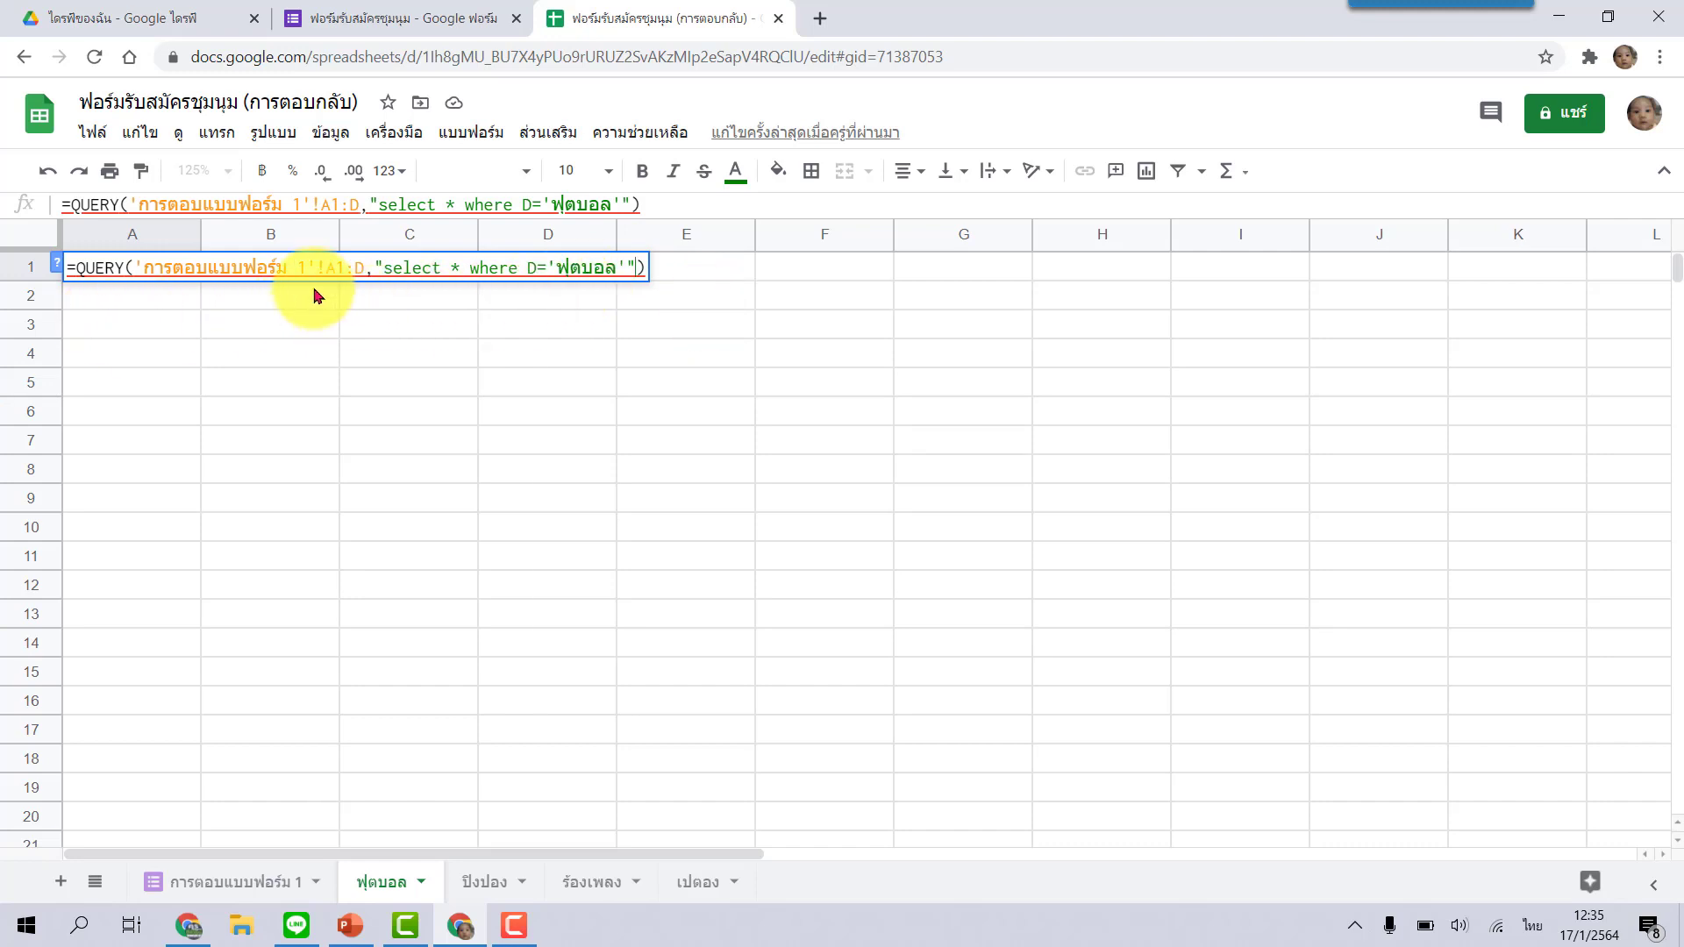
click(647, 267)
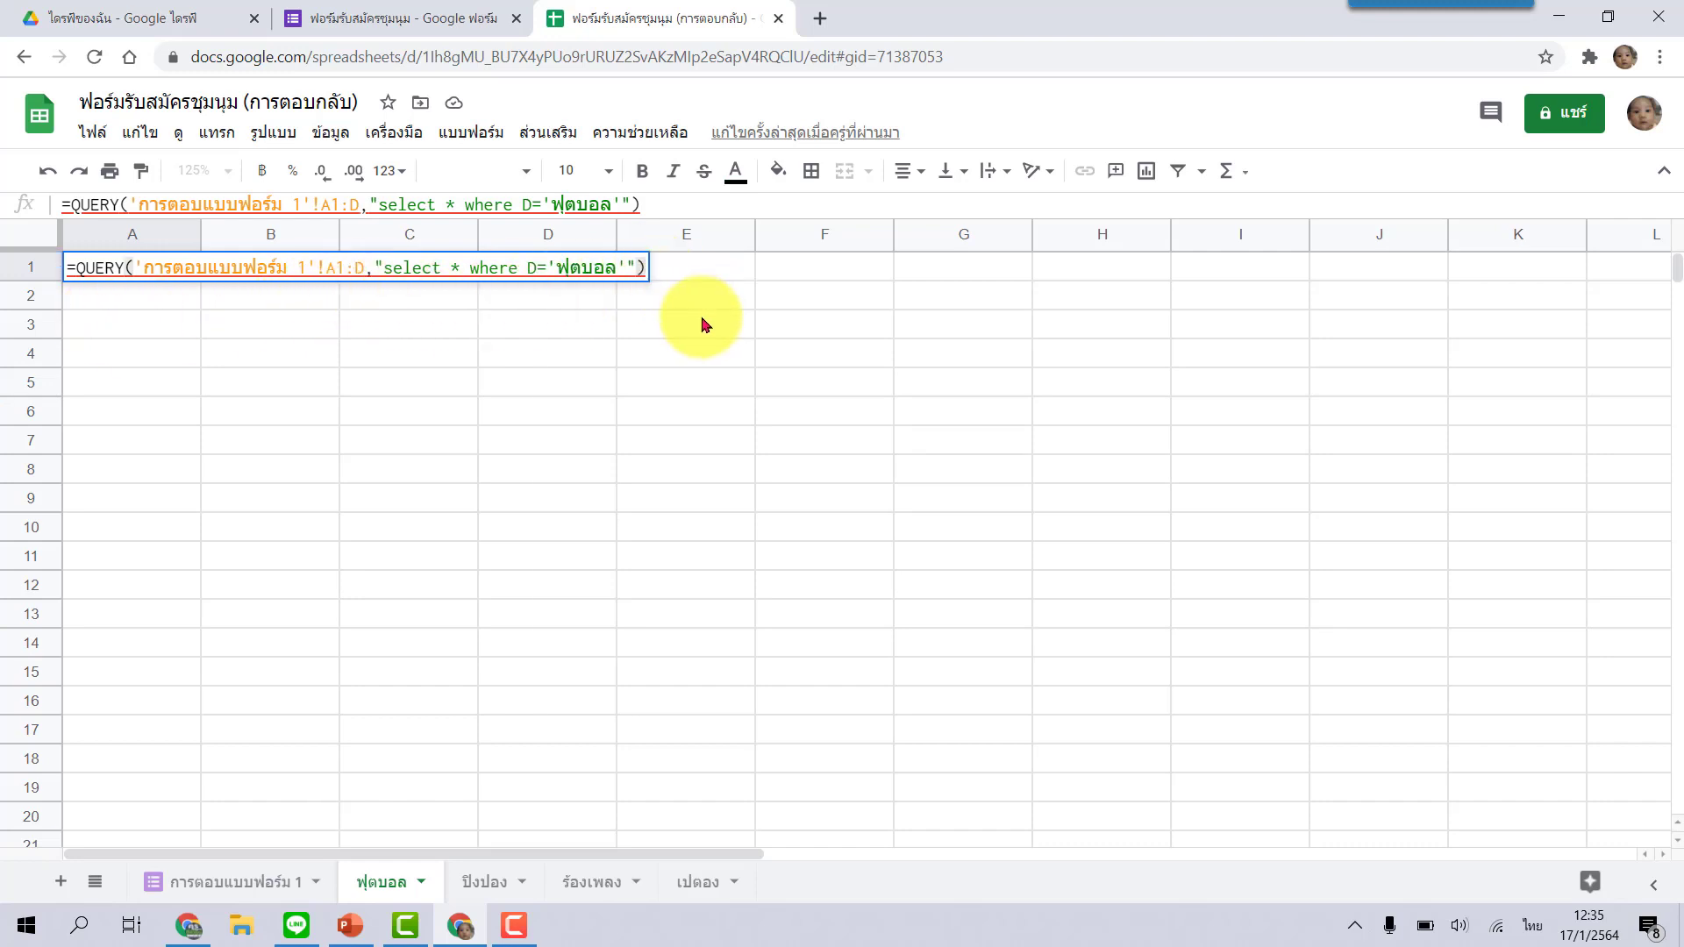
key(Return)
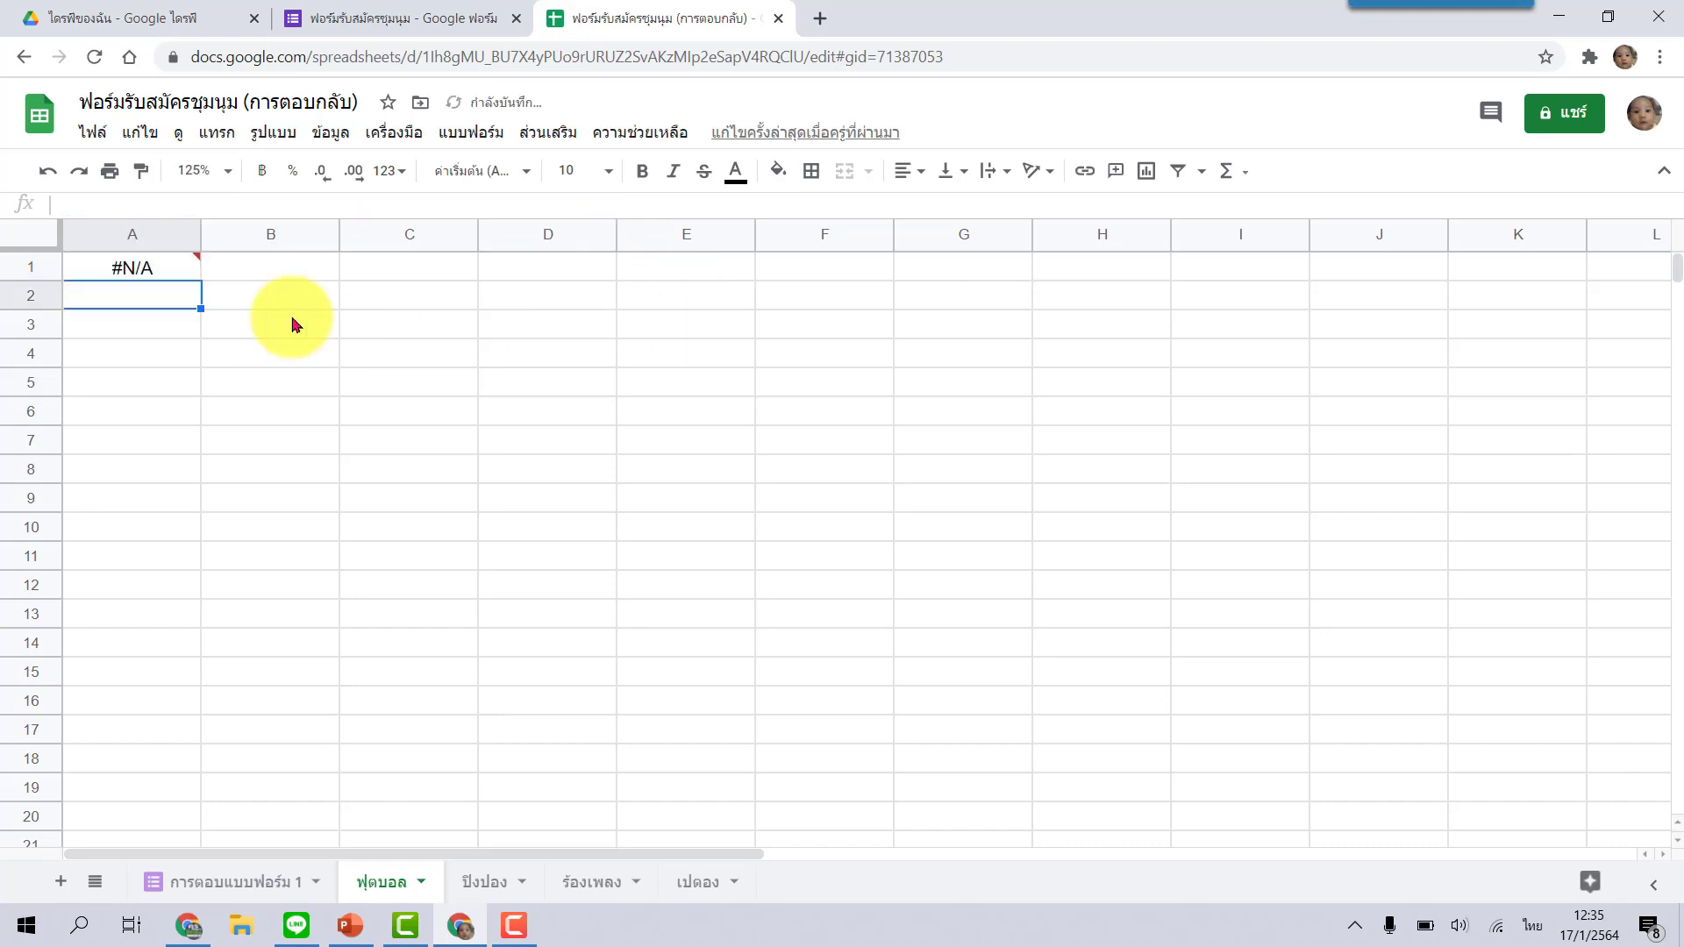
mouse_move(177, 274)
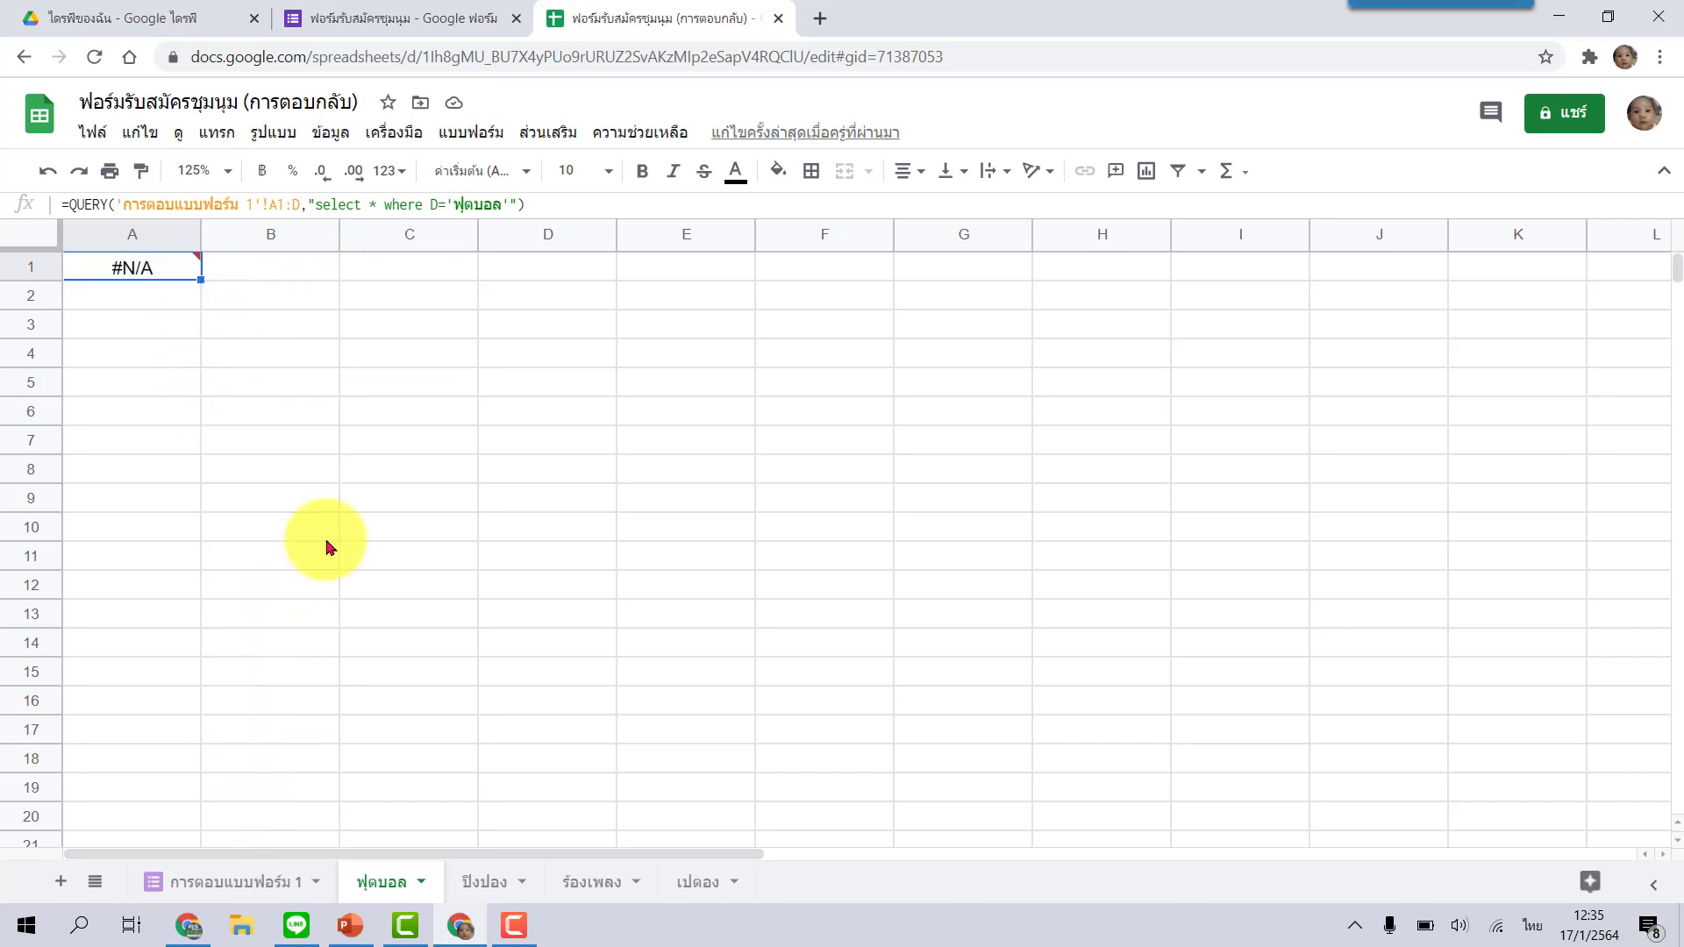
Open a preview of the club registration form and enter the applicant's full name in the "ชื่อ สกุล" field
click(410, 18)
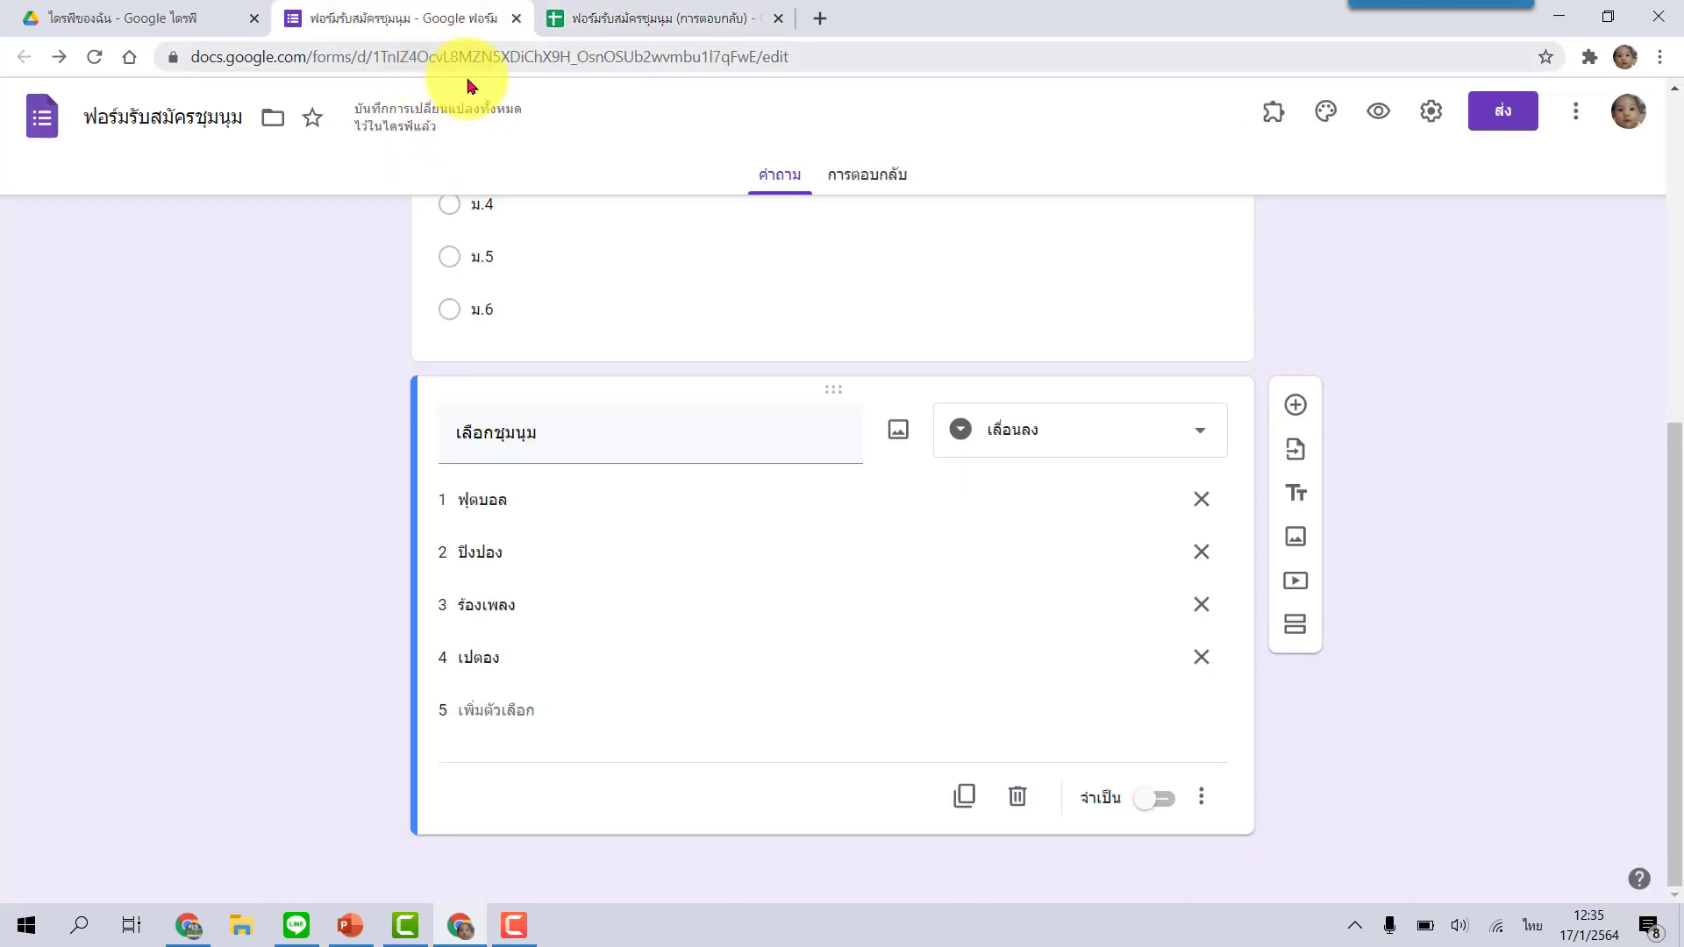
click(1381, 112)
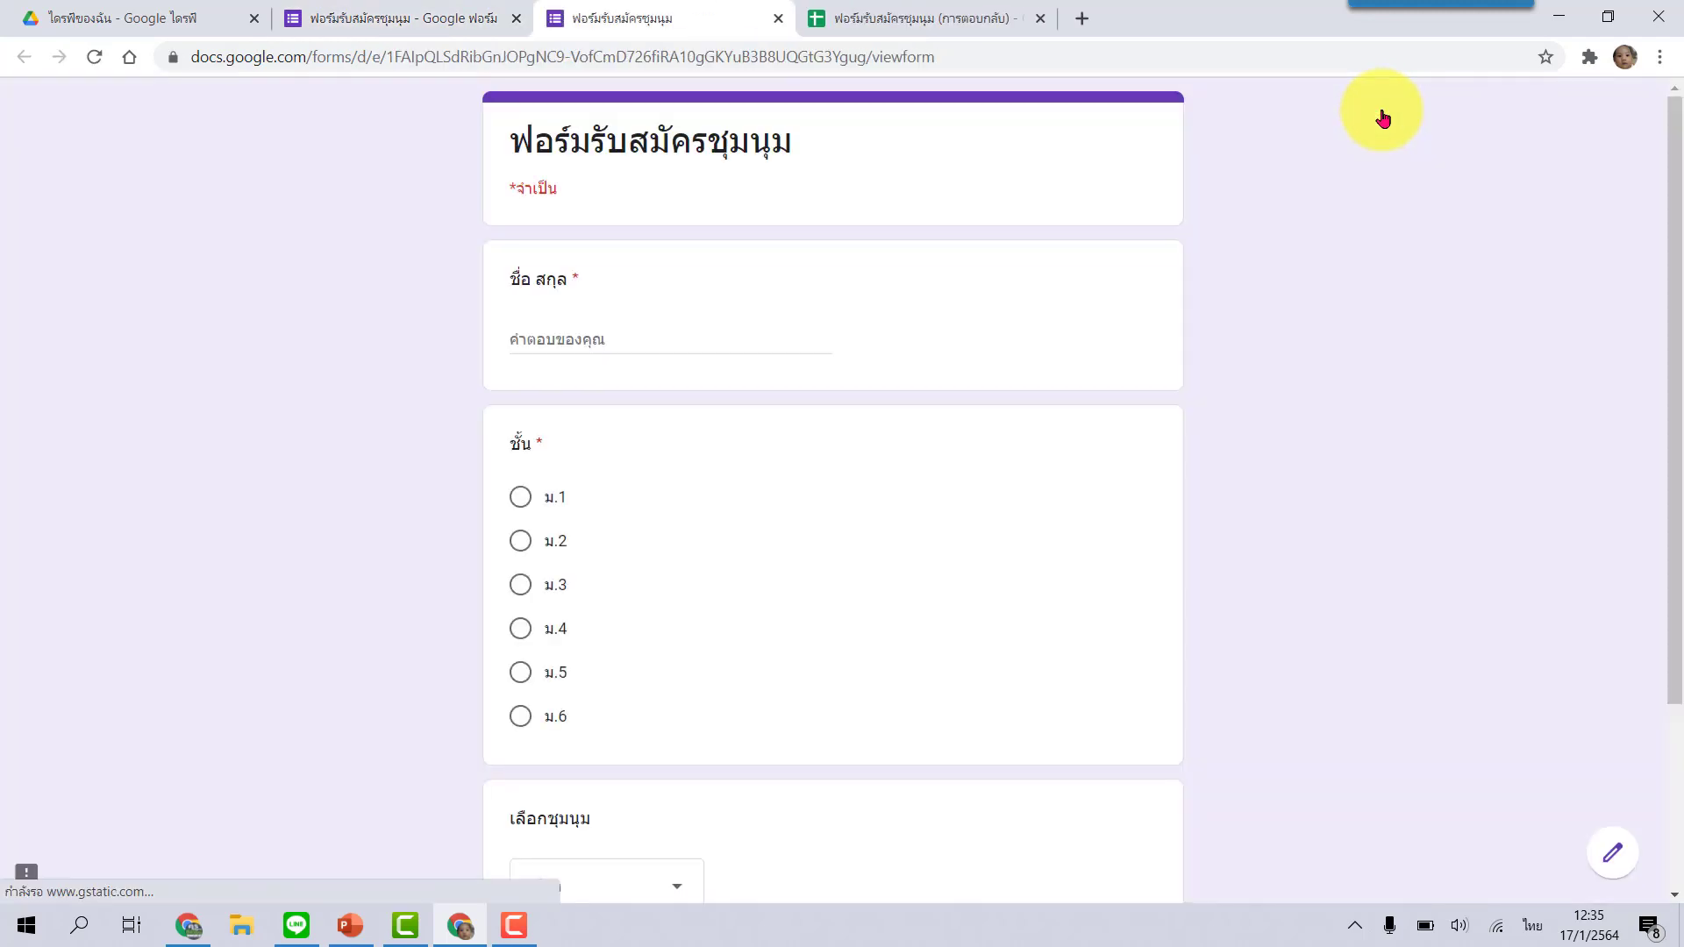
click(618, 340)
text(สมชาย)
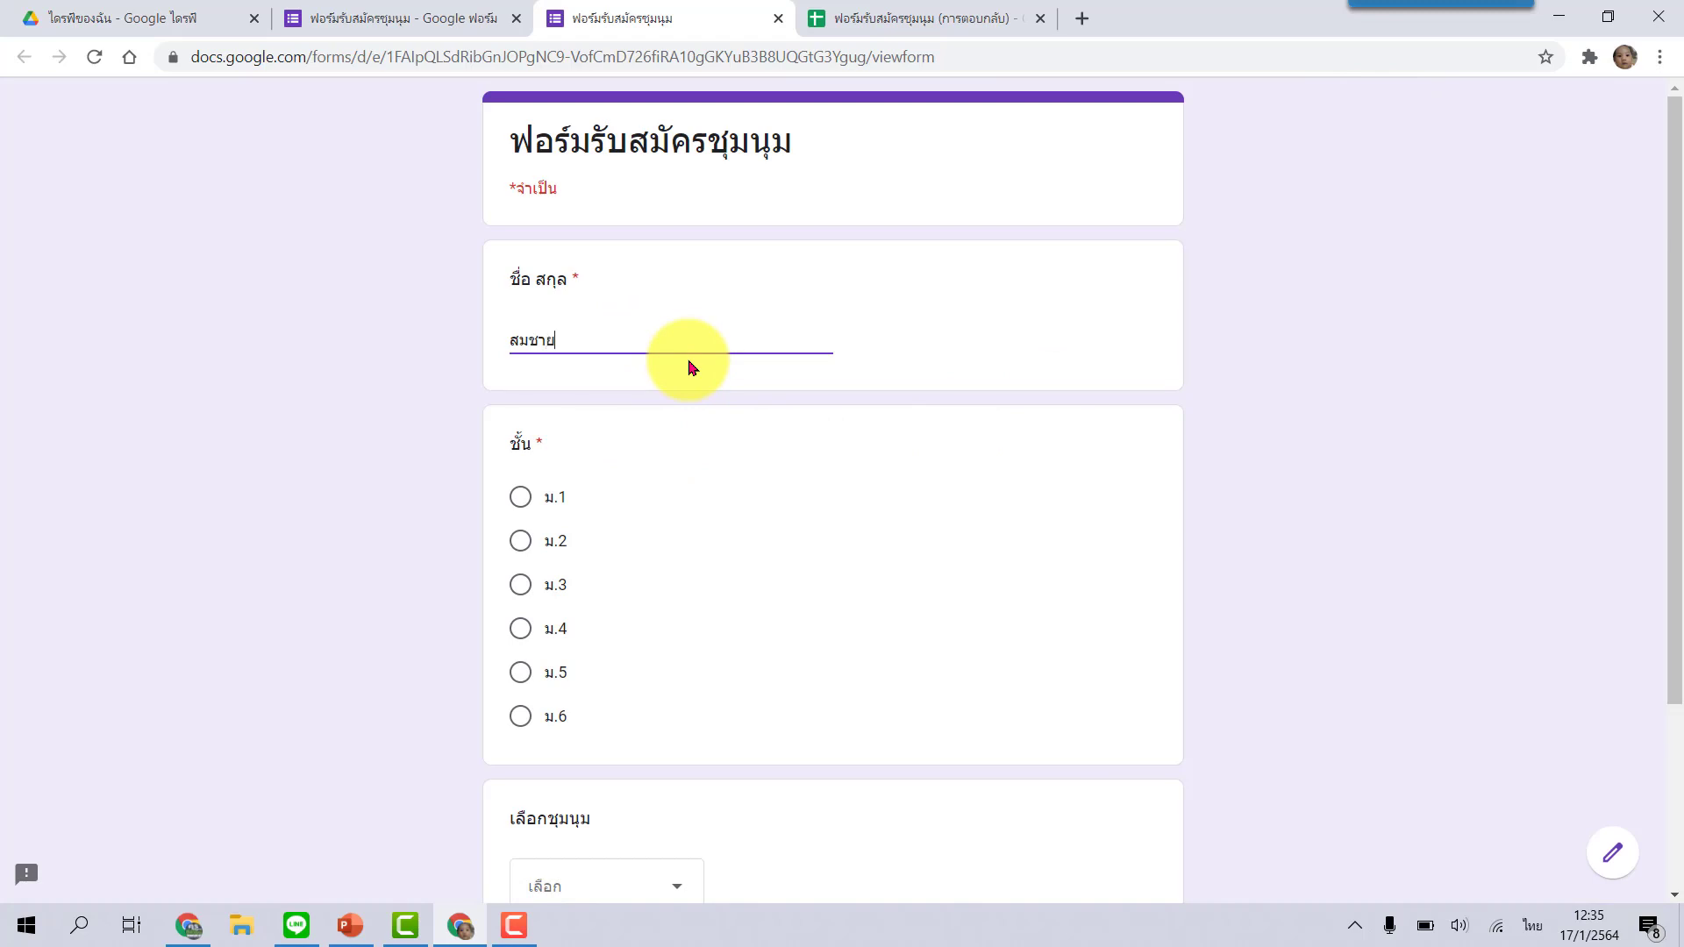
text( เรียนดี)
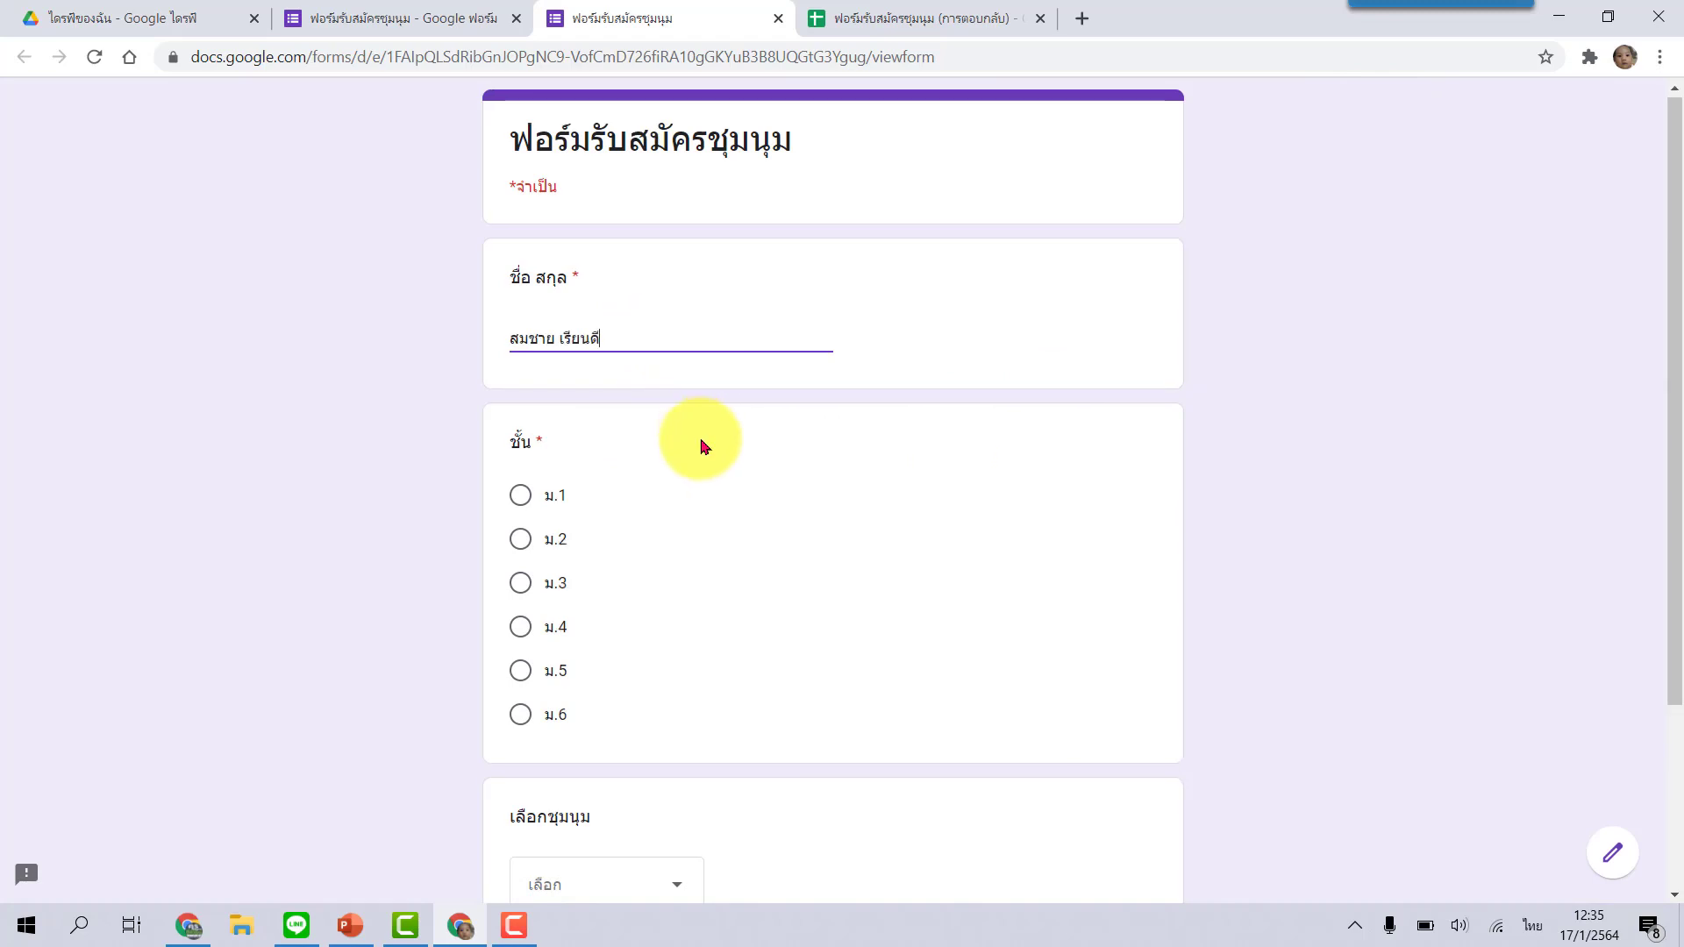
Choose class ม.1 and the club ฟุตบอล in the registration form and submit the response
scroll(649, 443, down, 1)
click(522, 388)
scroll(816, 561, down, 2)
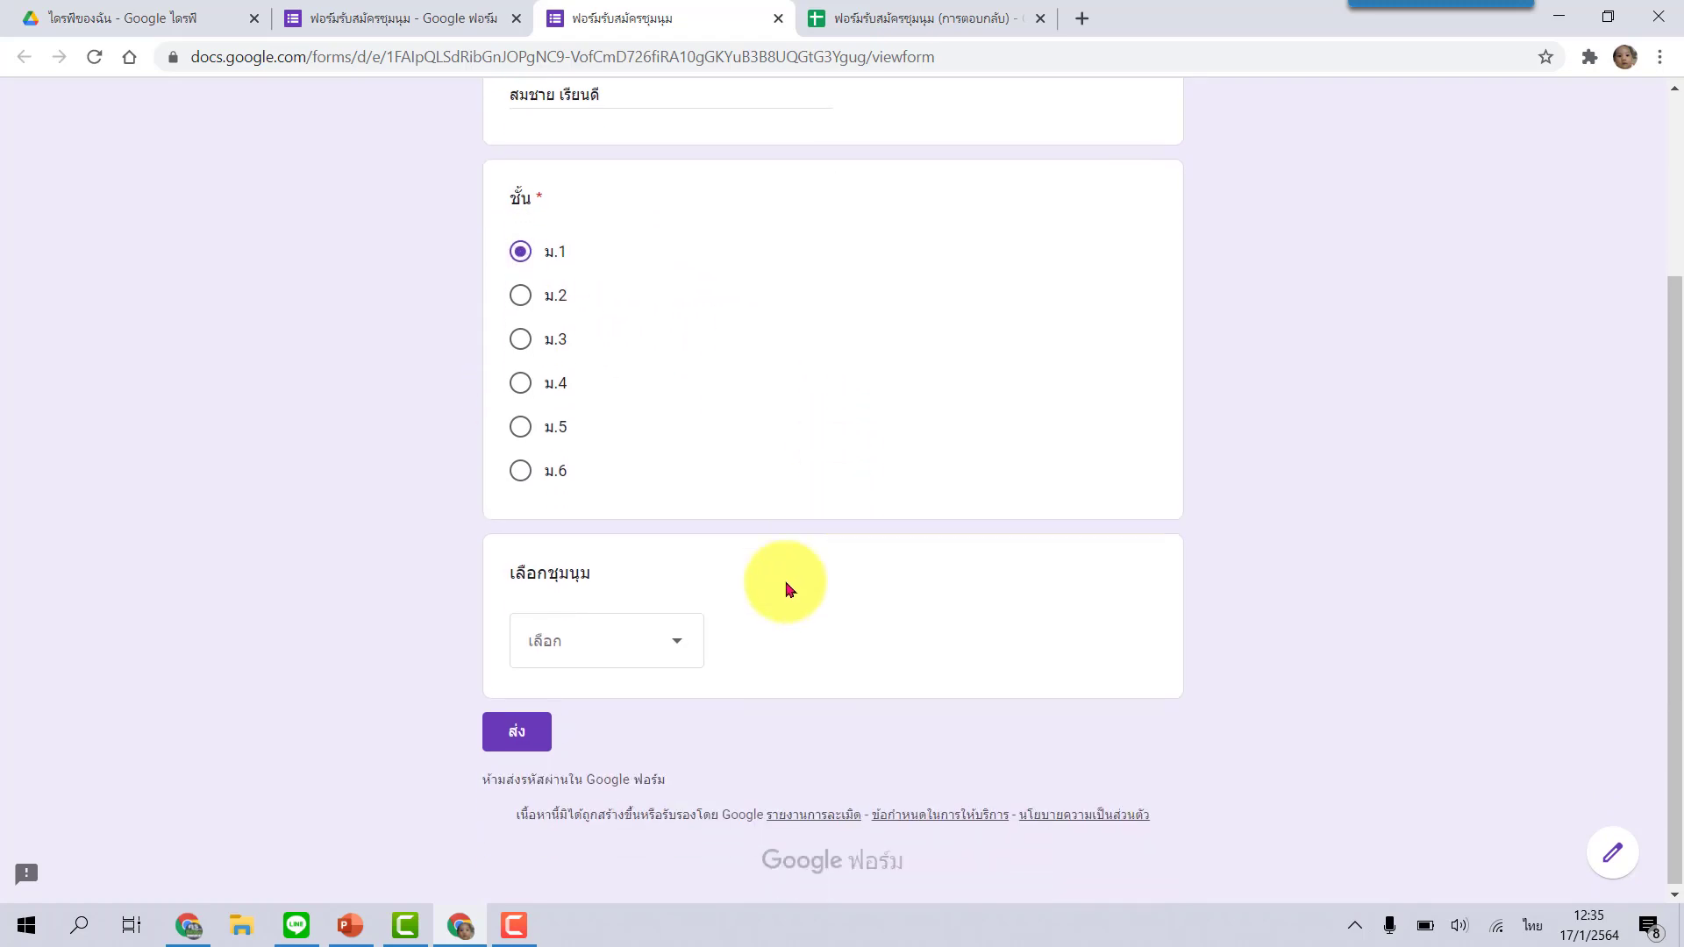
click(643, 628)
click(572, 685)
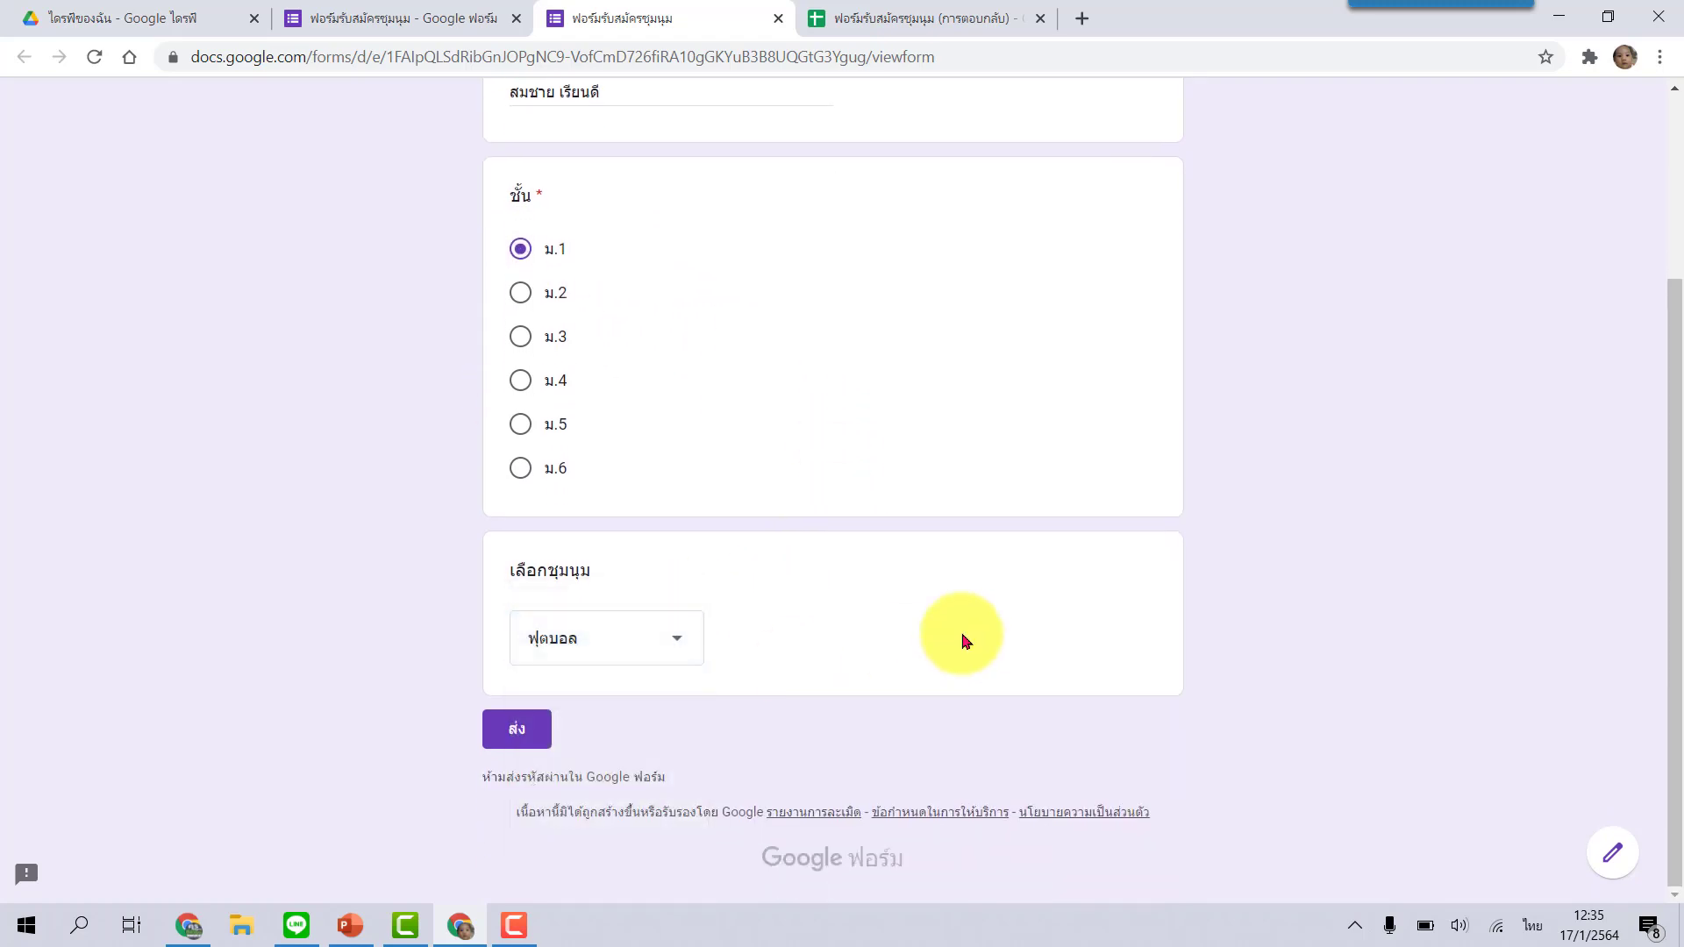
click(519, 731)
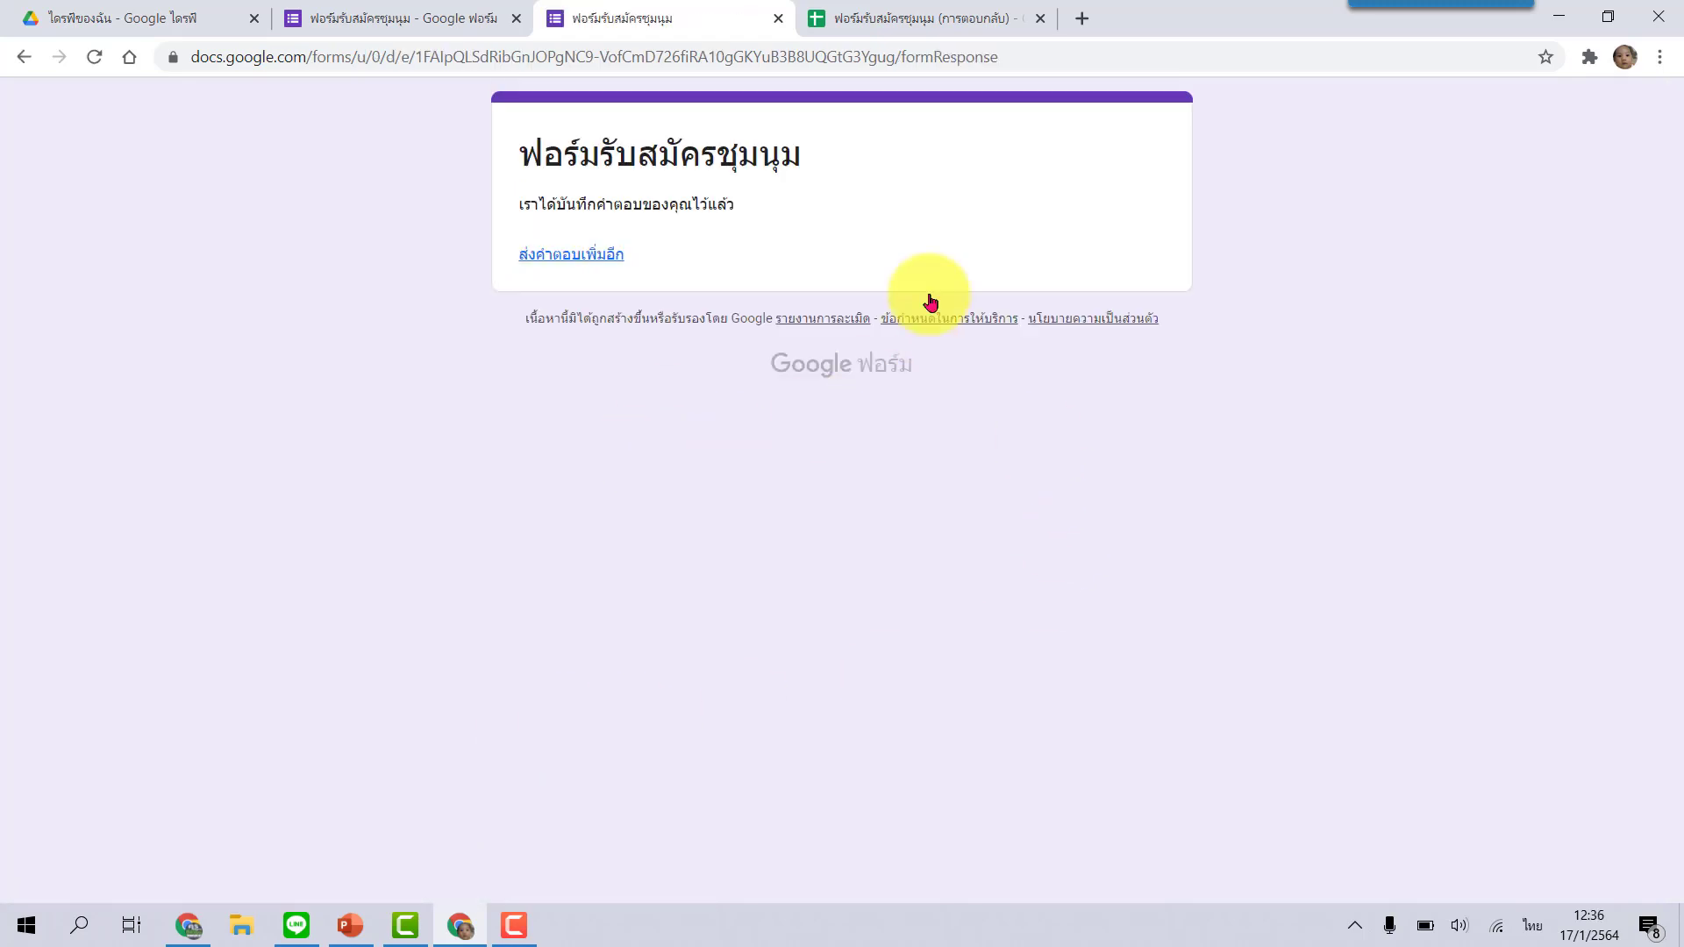
Compare the new registration in the form responses sheet and the ฟุตบอล sheet, and widen column A of ฟุตบอล to fit the full timestamp
click(891, 24)
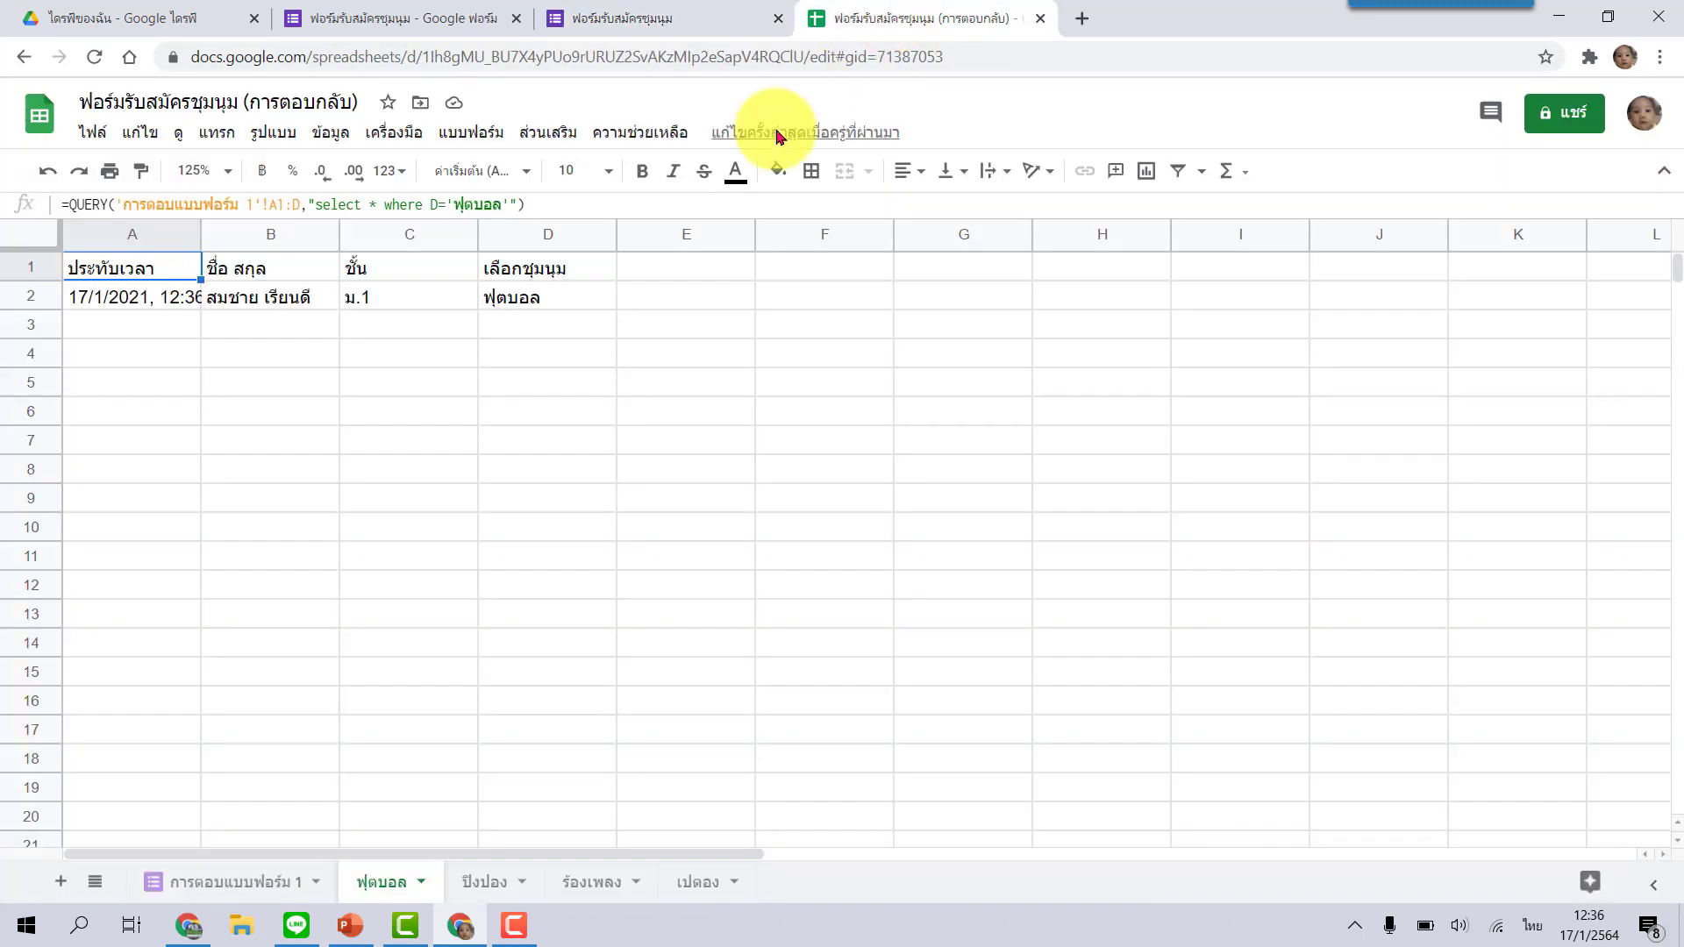
click(225, 886)
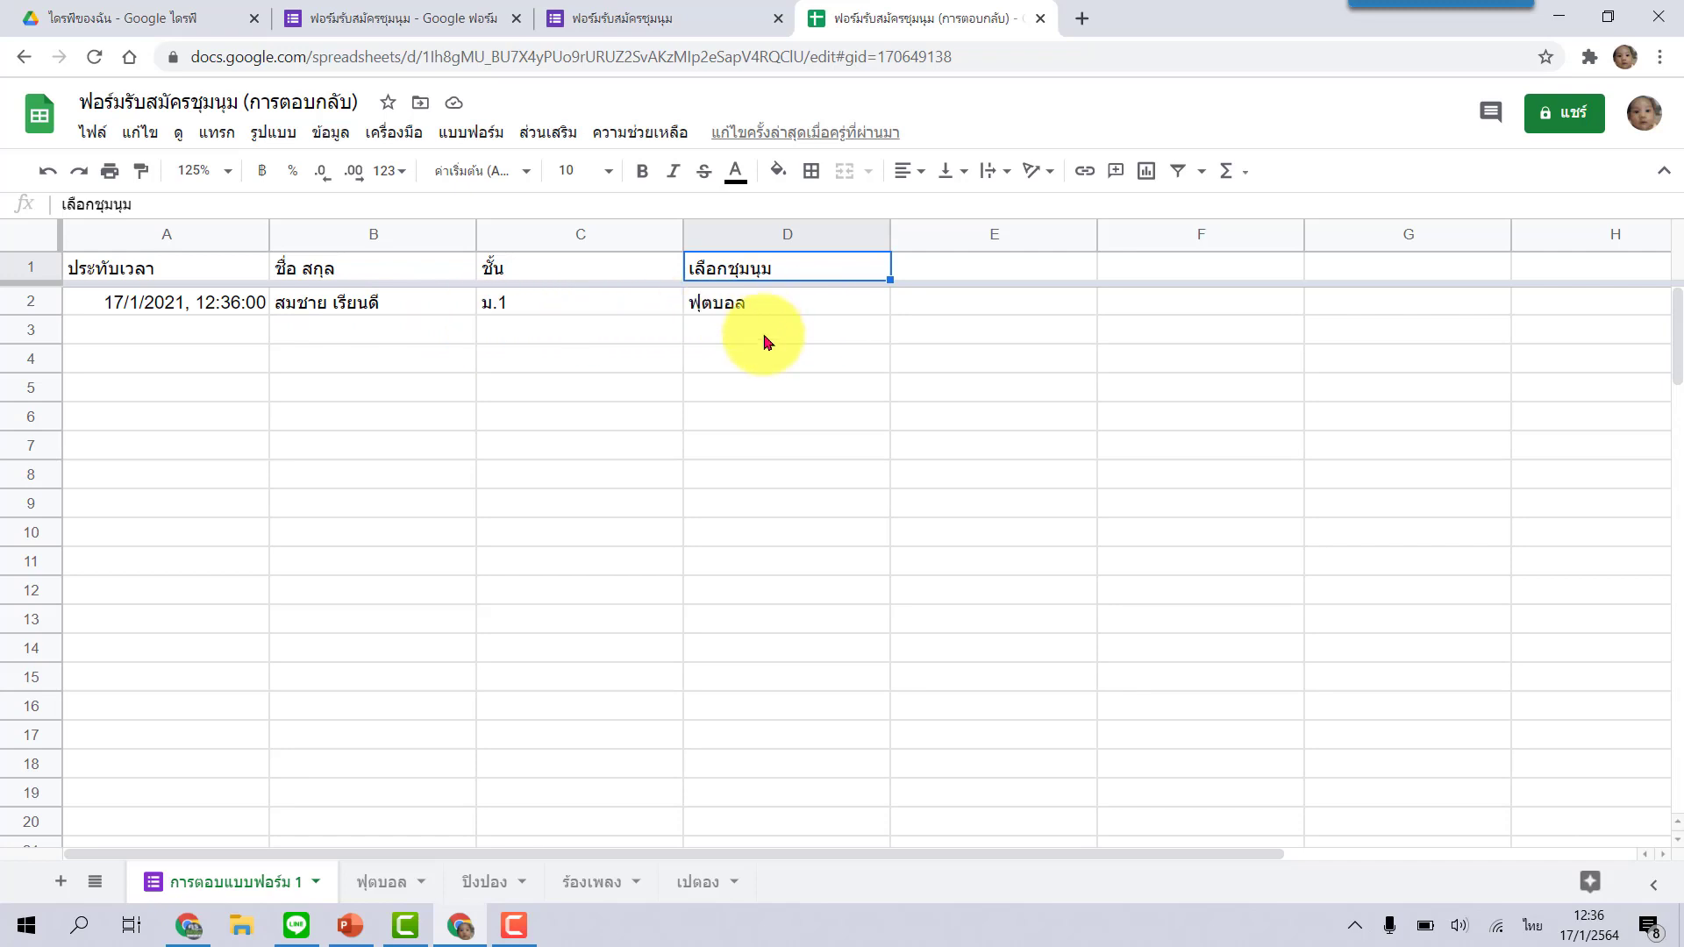
click(380, 882)
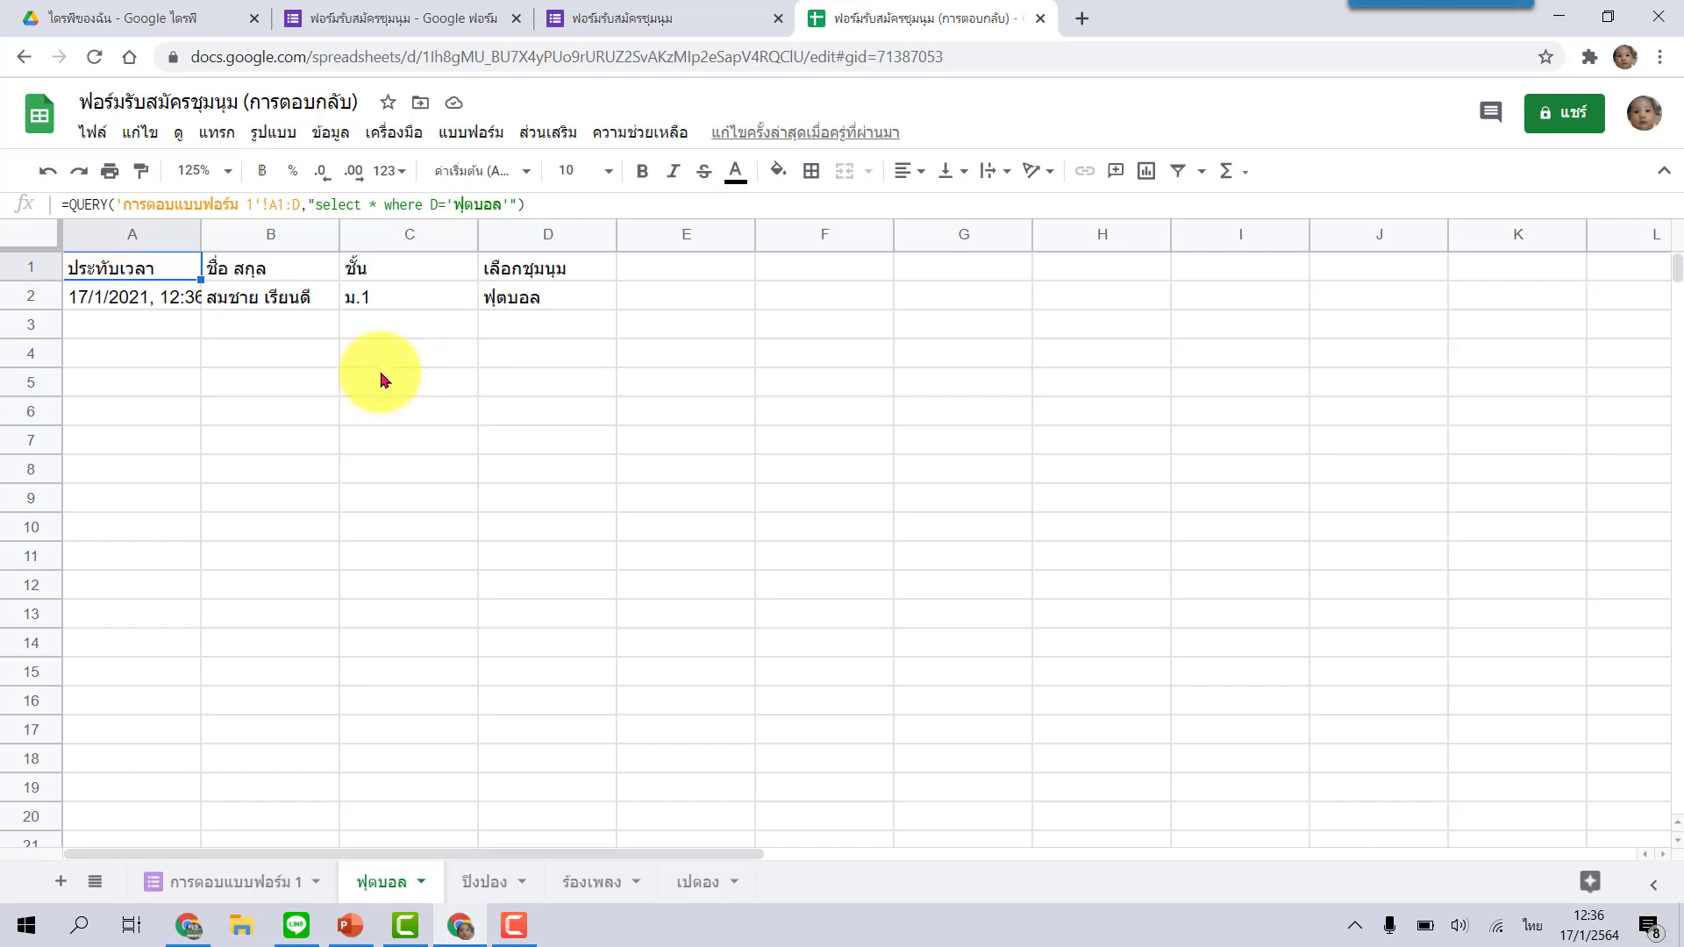
click(311, 414)
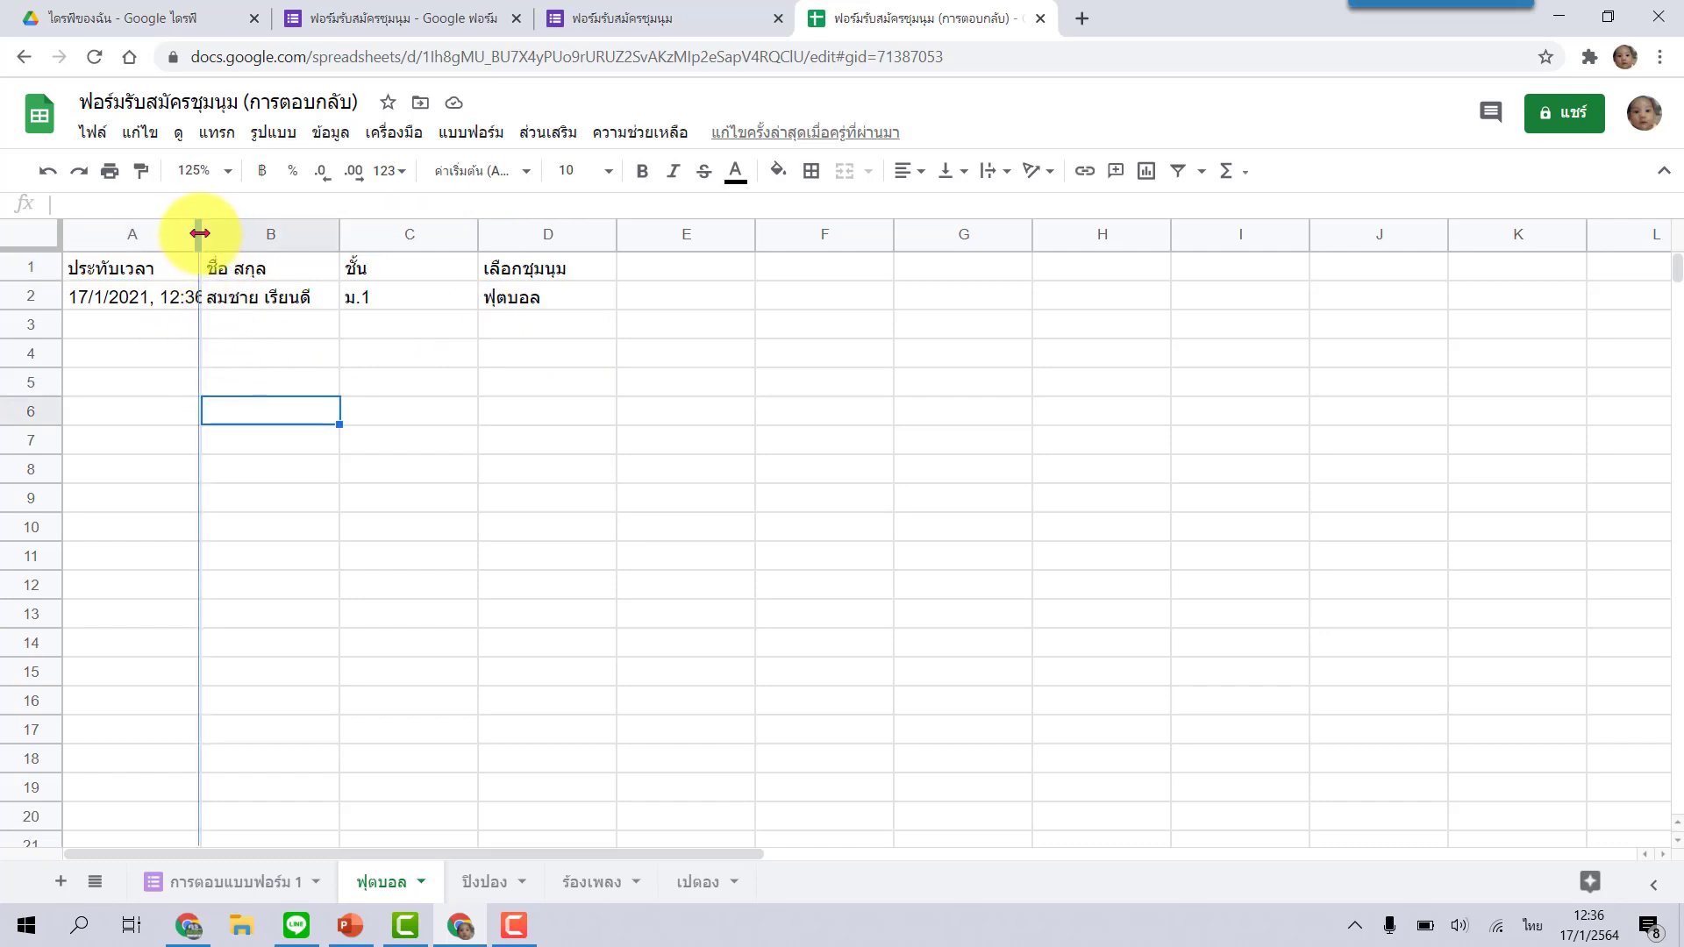
drag(200, 232, 235, 232)
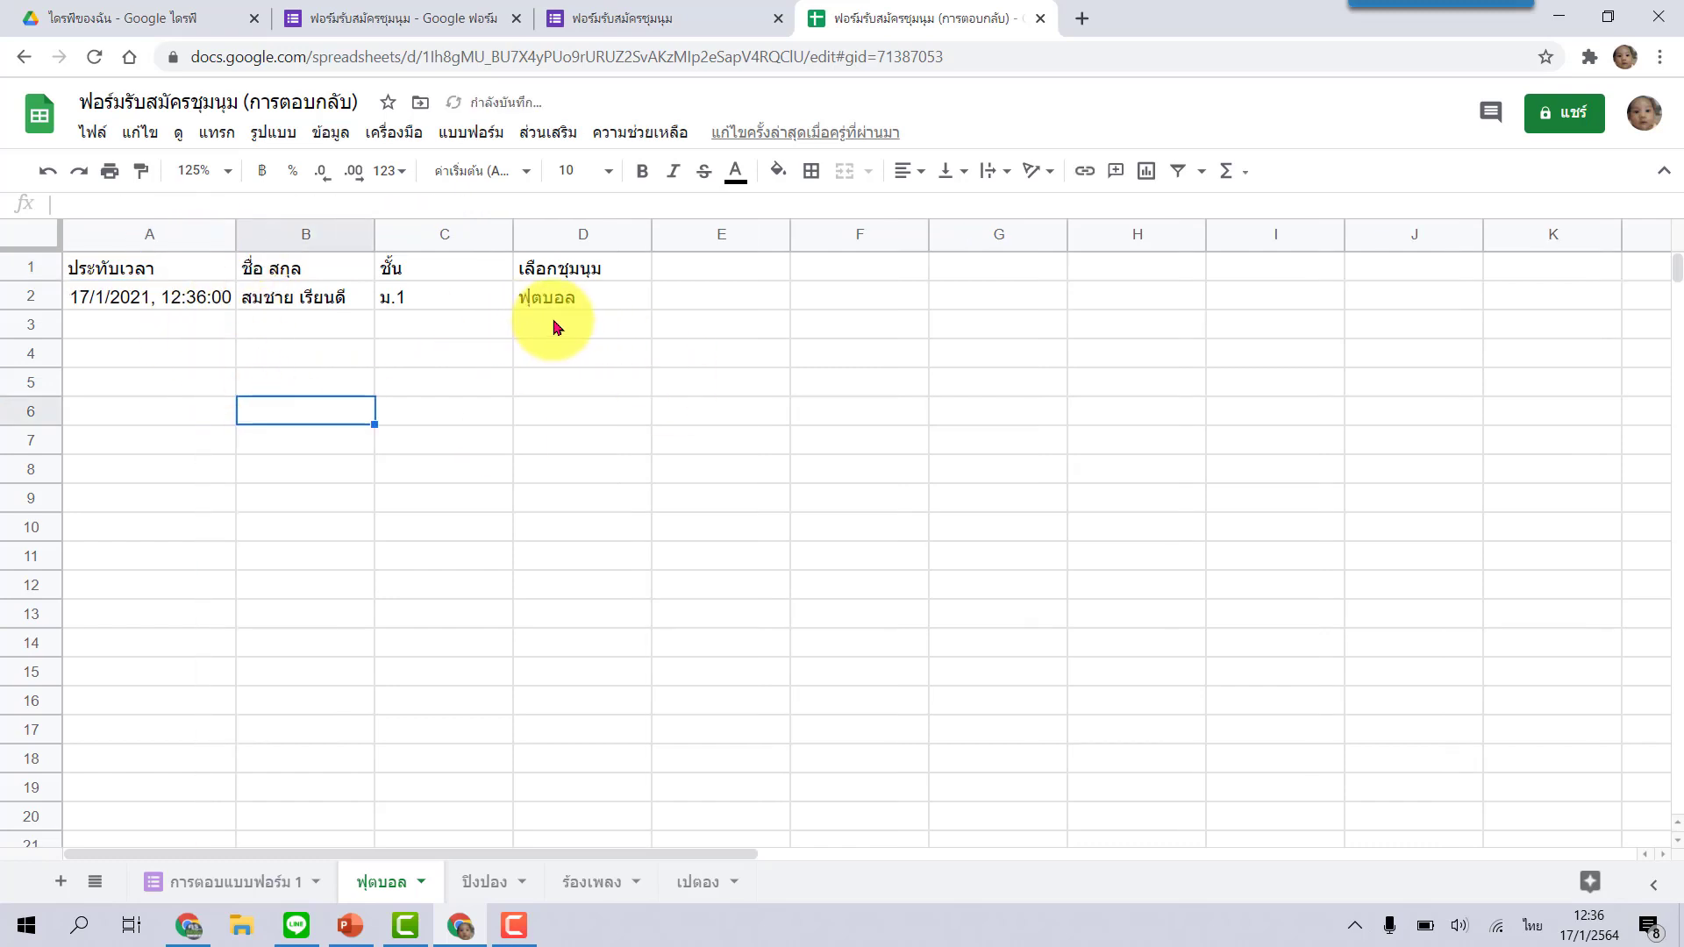
Submit another registration with a second applicant's full name, class ม.2 and the club ฟุตบอล
click(677, 18)
click(597, 268)
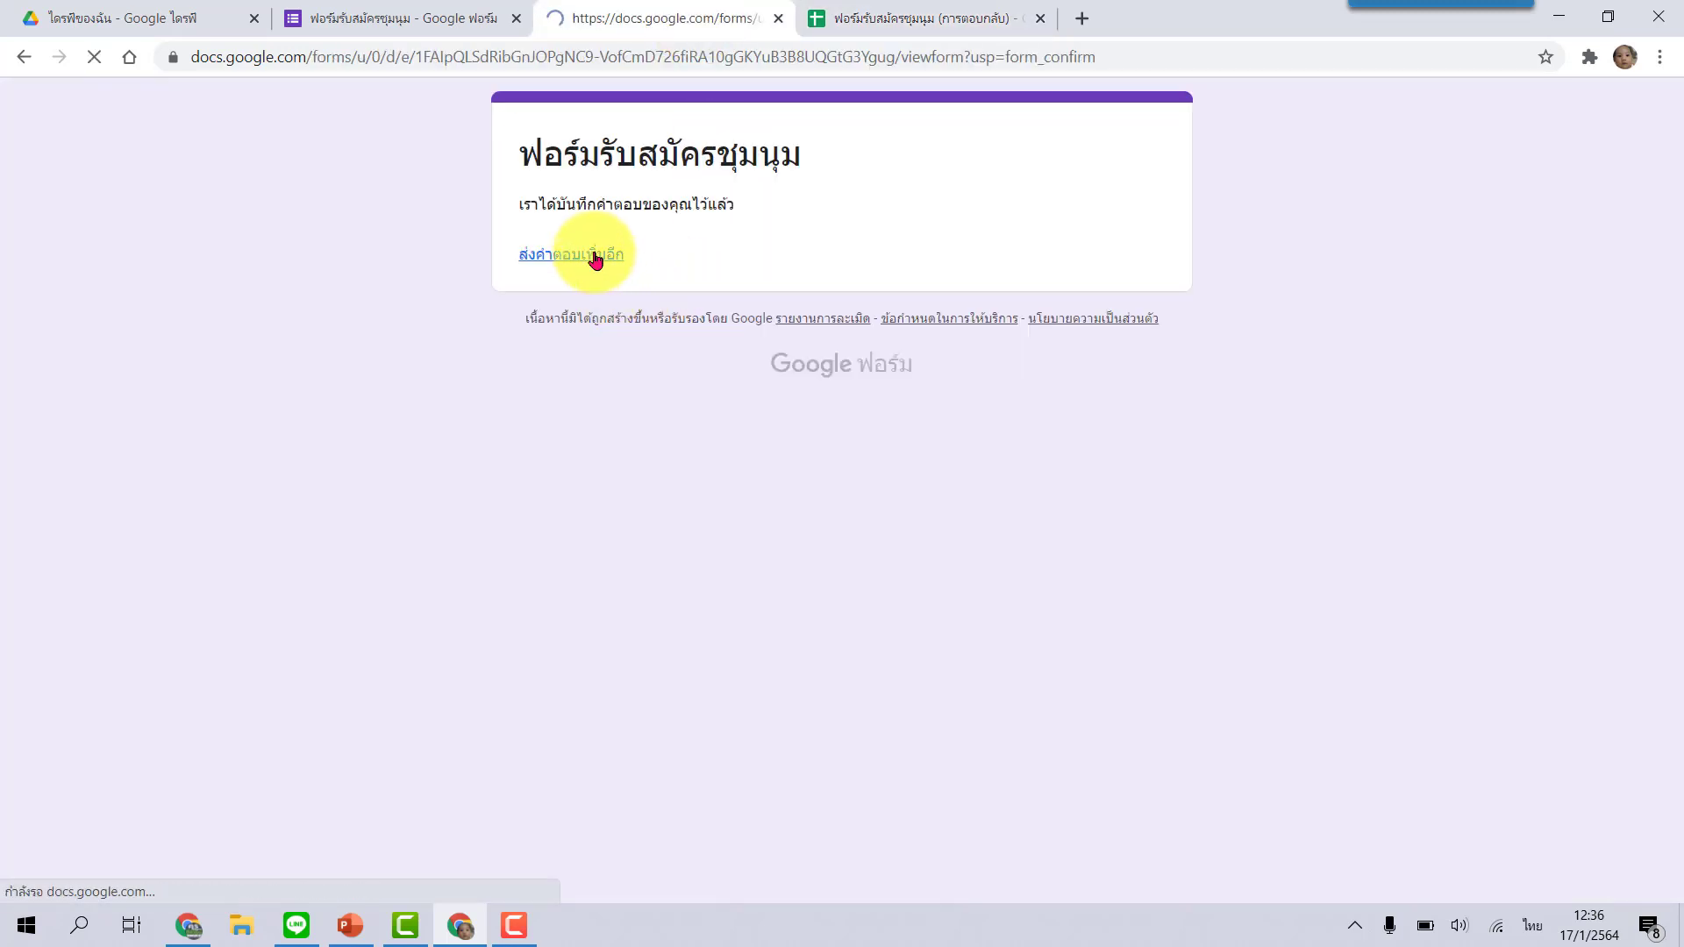
click(575, 342)
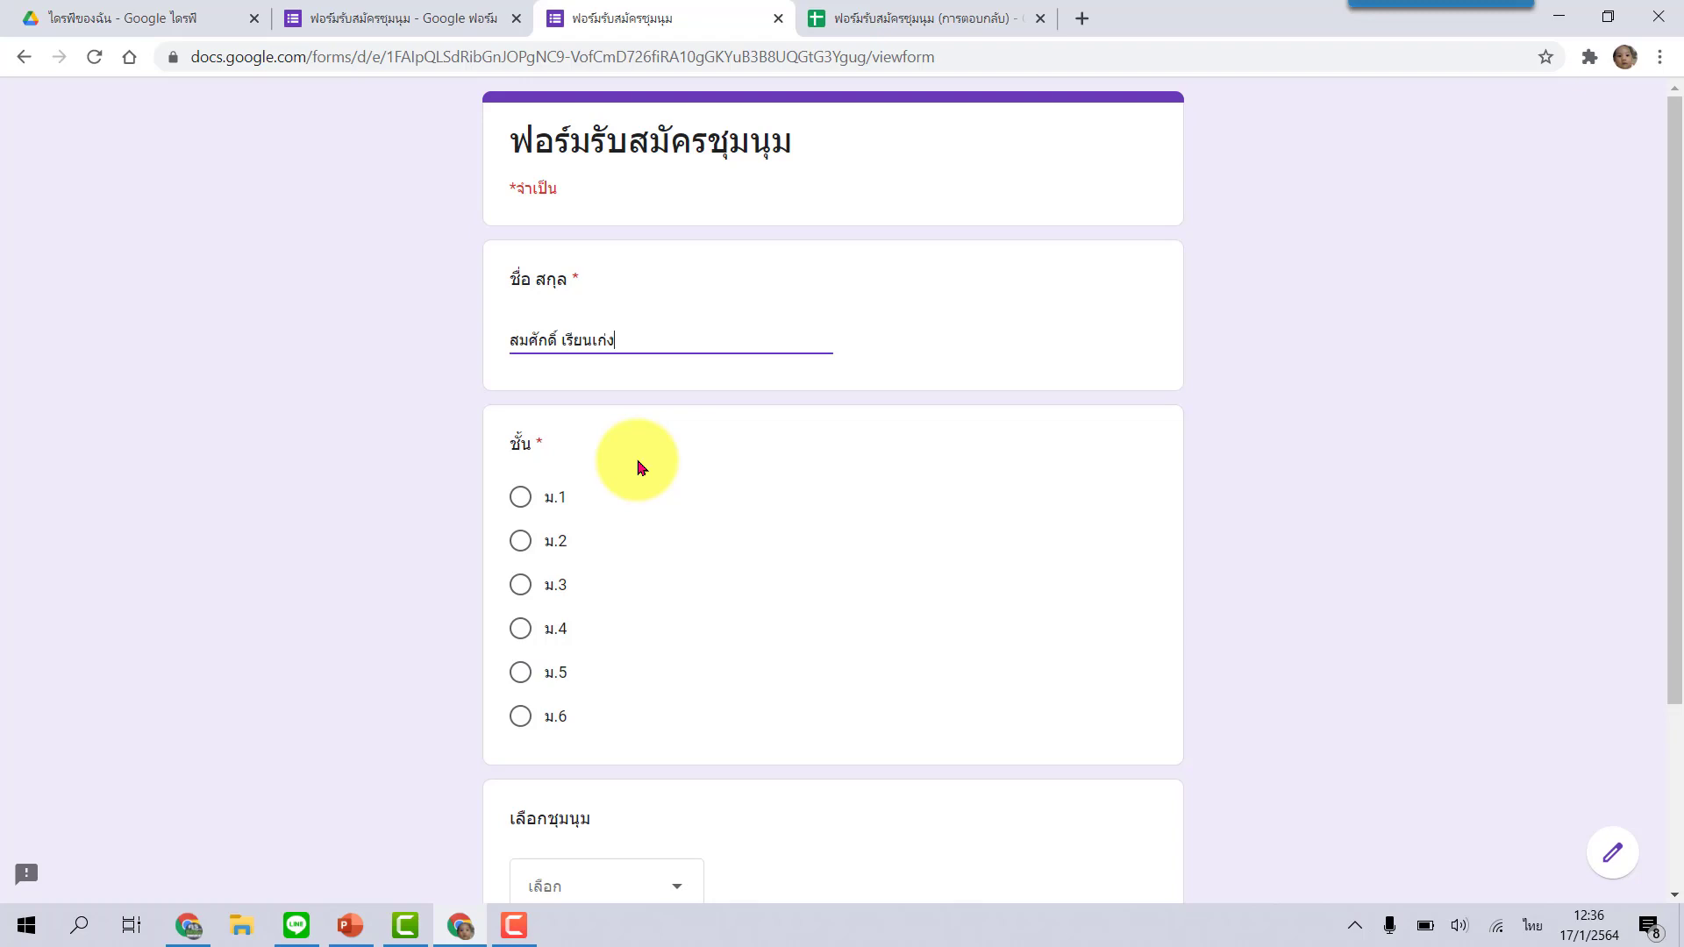
click(523, 542)
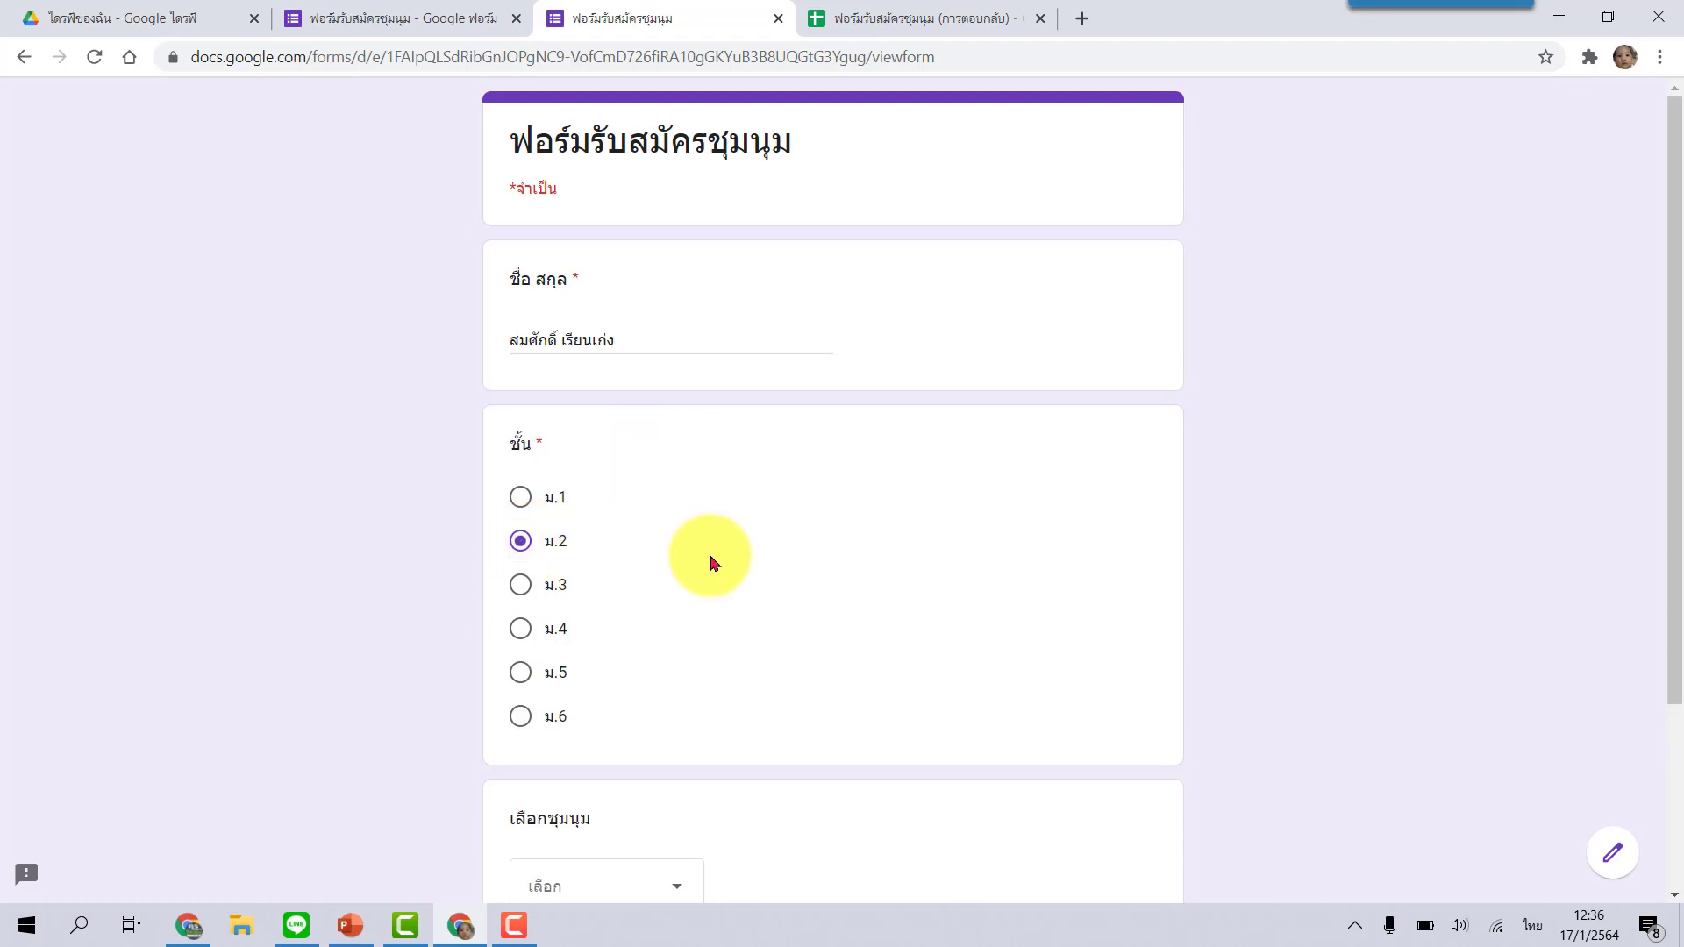
scroll(666, 587, down, 3)
click(677, 667)
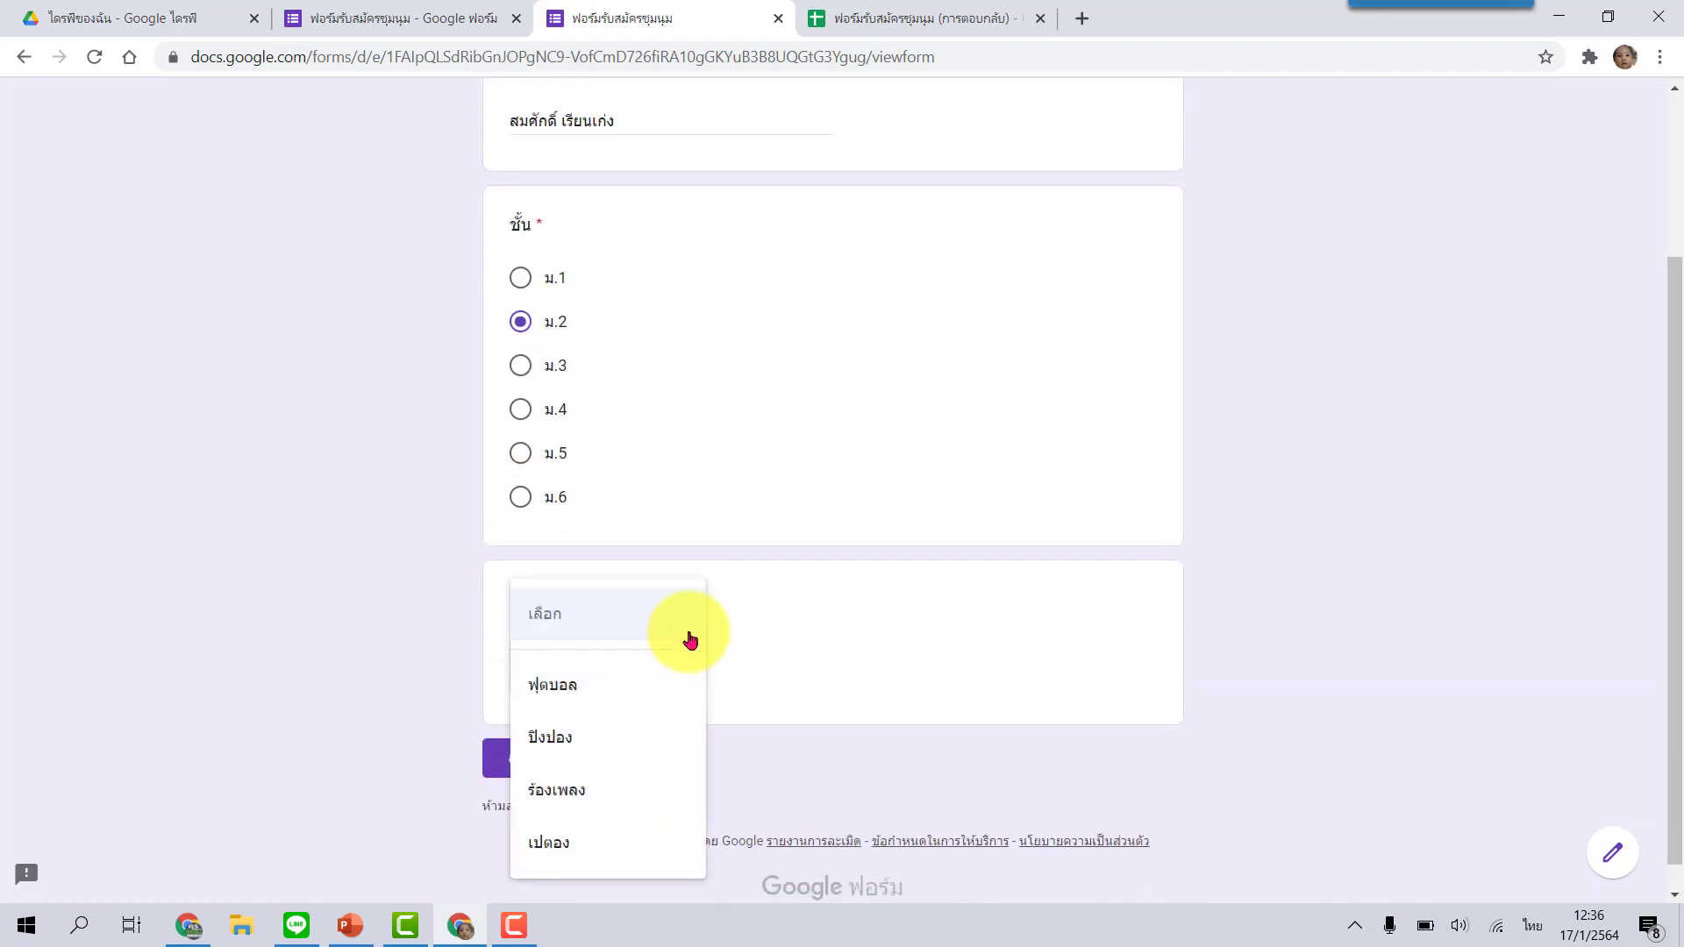
click(614, 689)
click(524, 760)
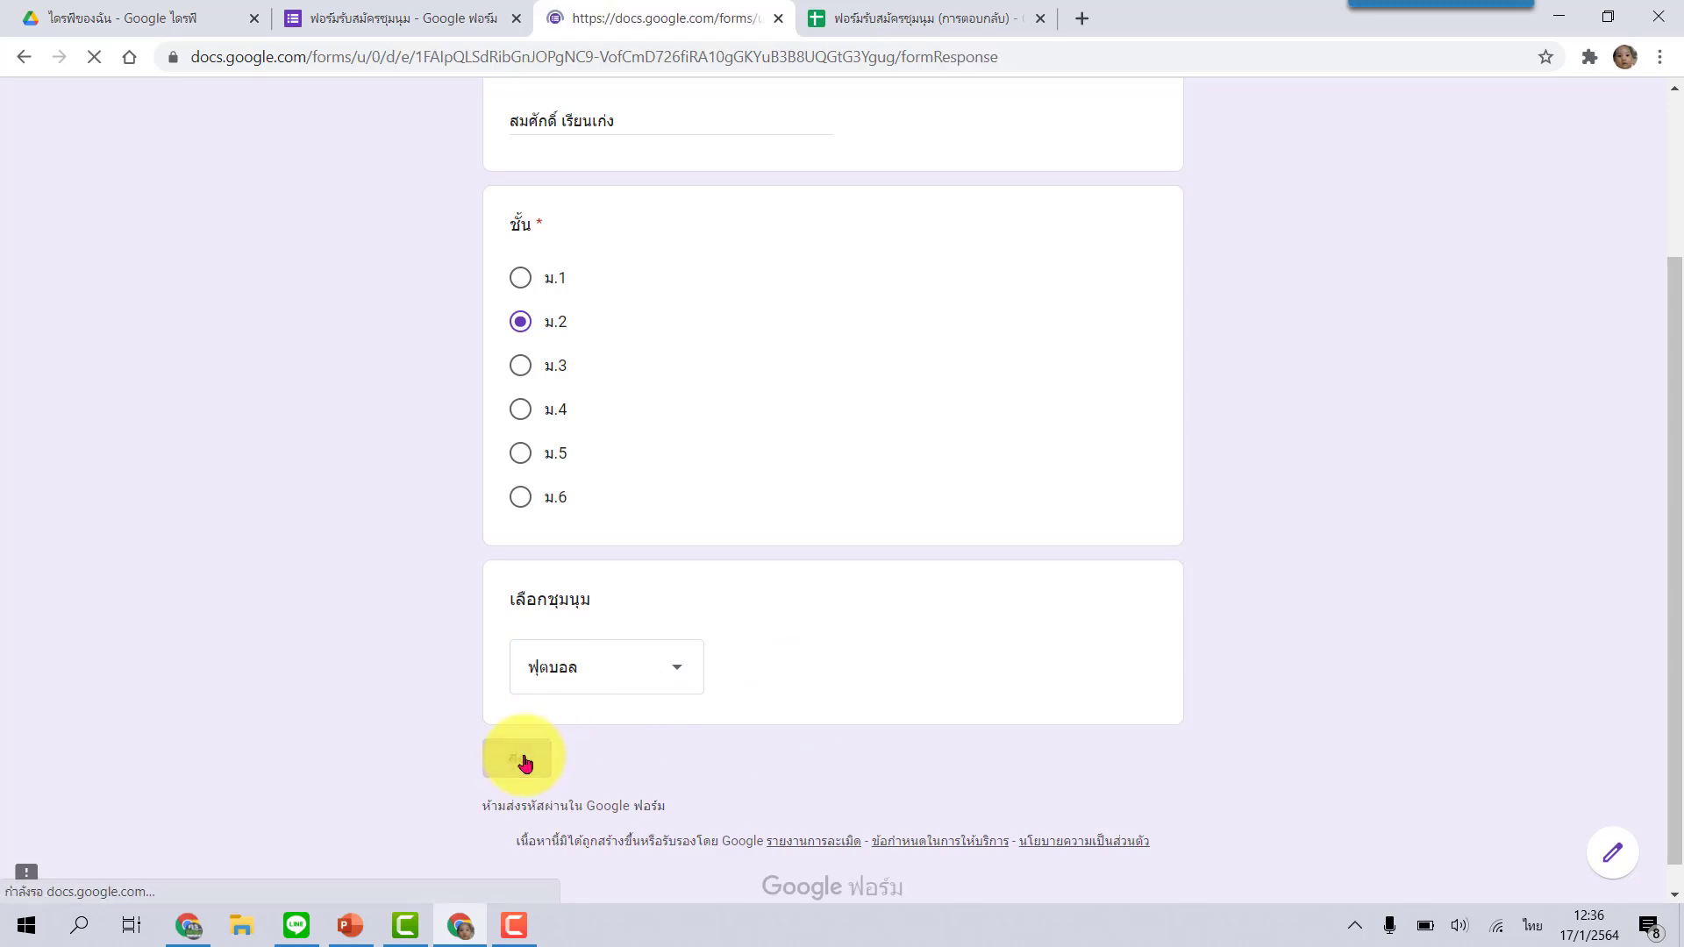
Check the second registration in both the ฟุตบอล sheet and the form responses sheet of the linked spreadsheet
click(877, 18)
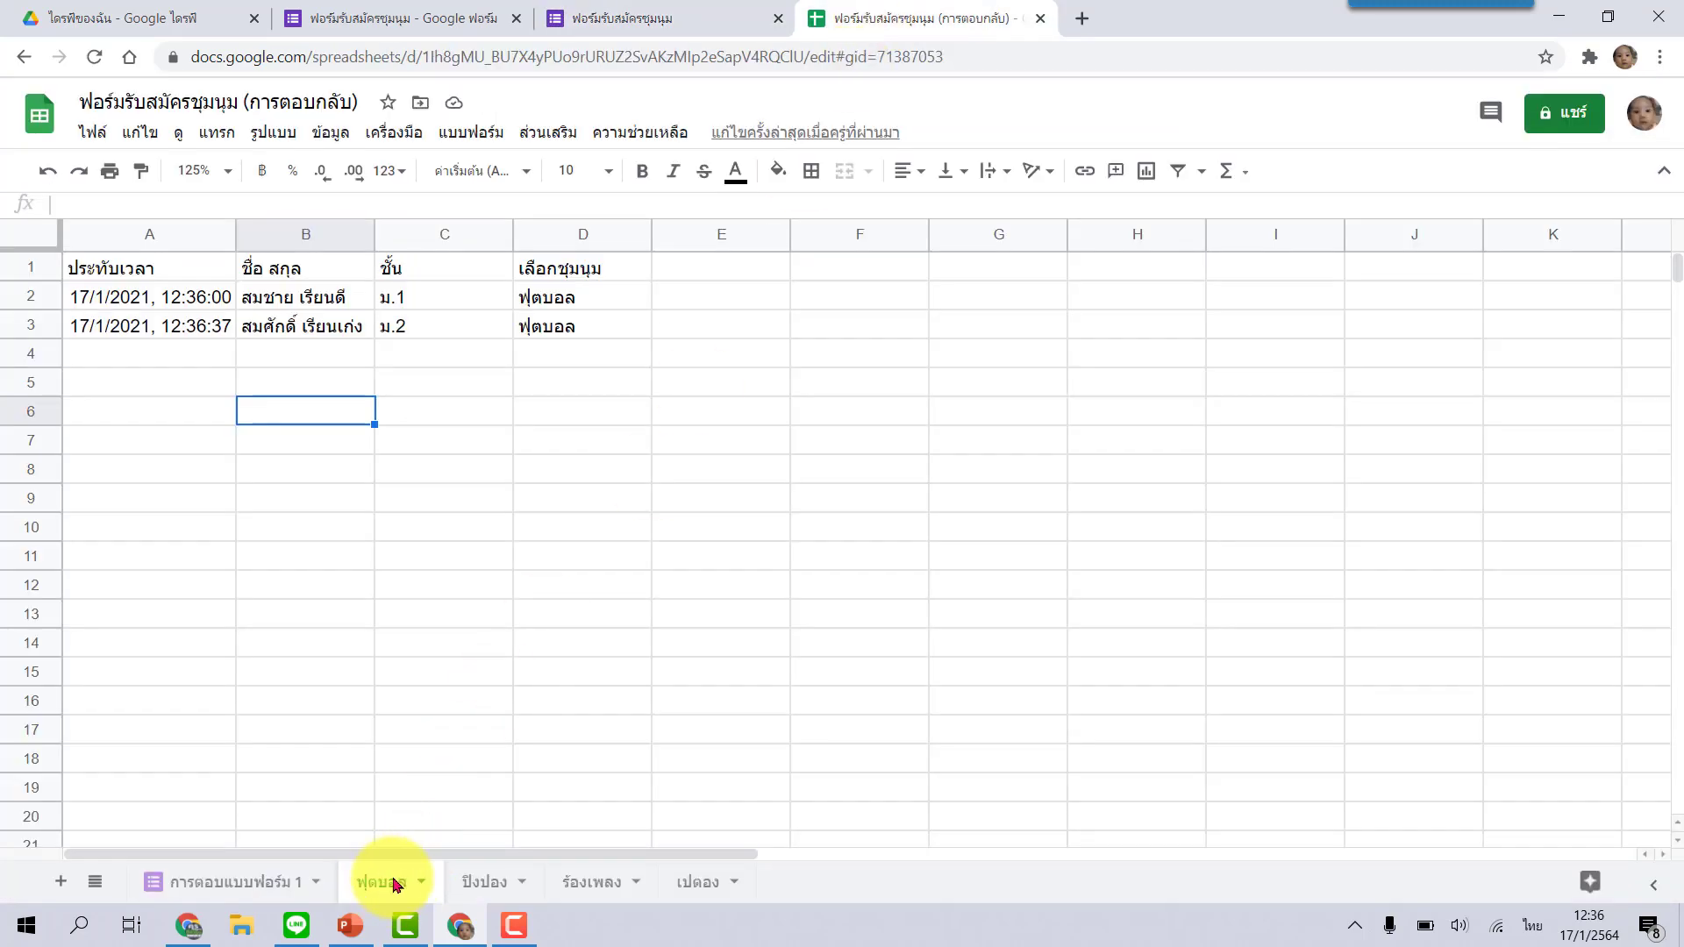
click(234, 880)
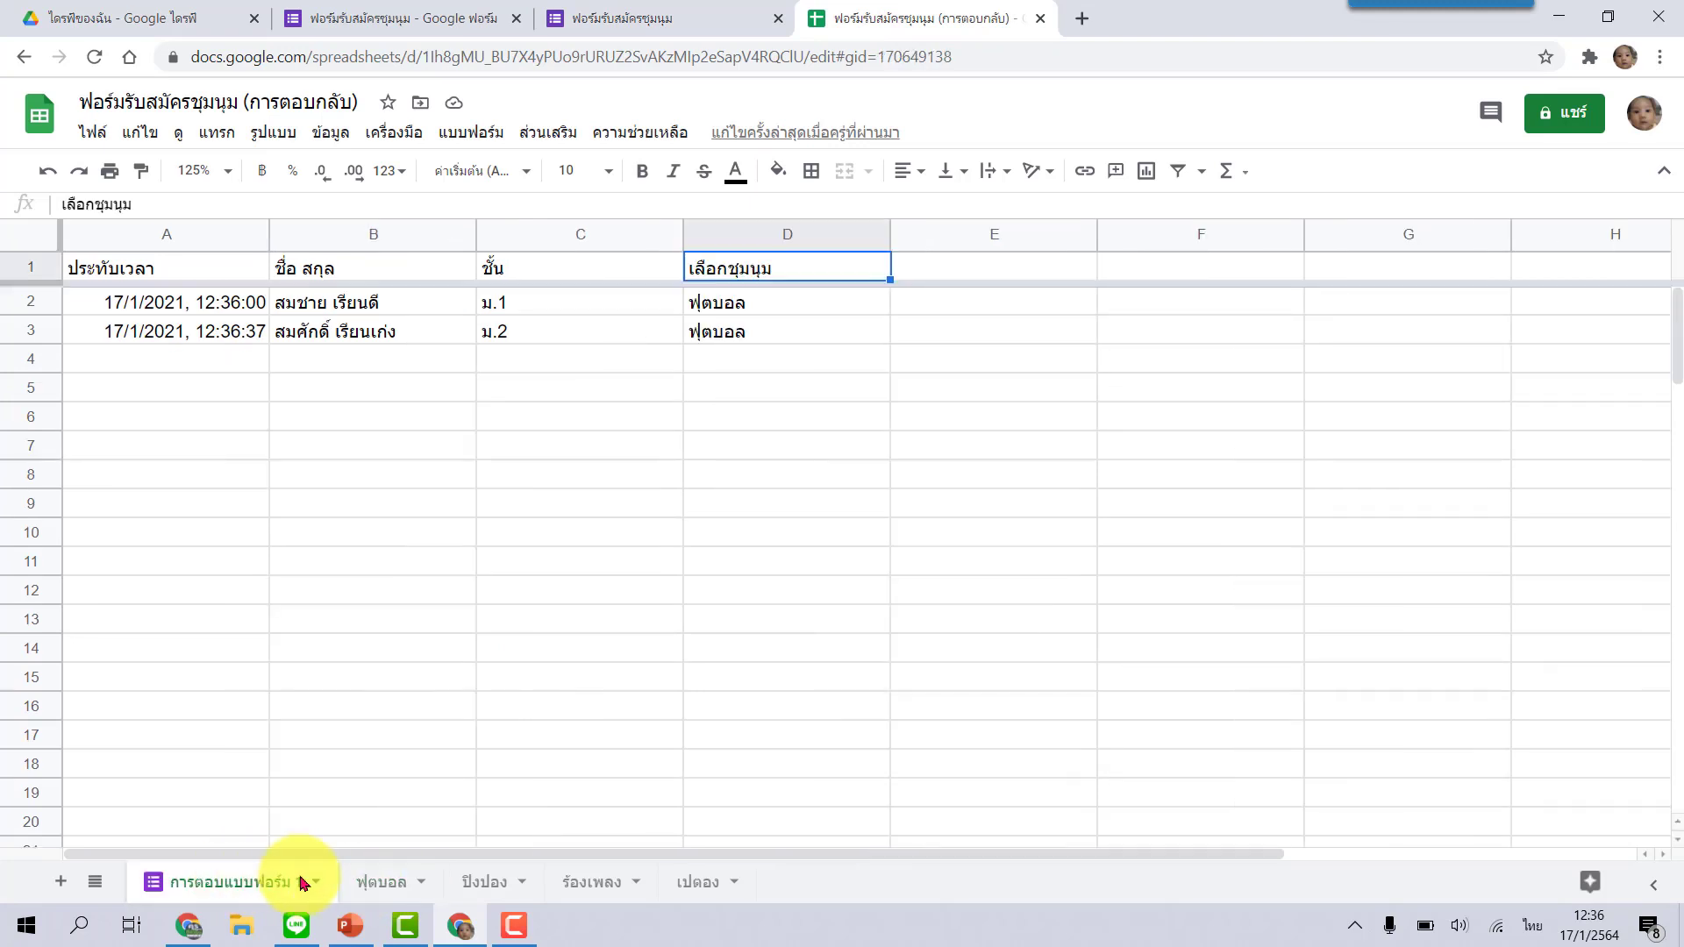
click(383, 884)
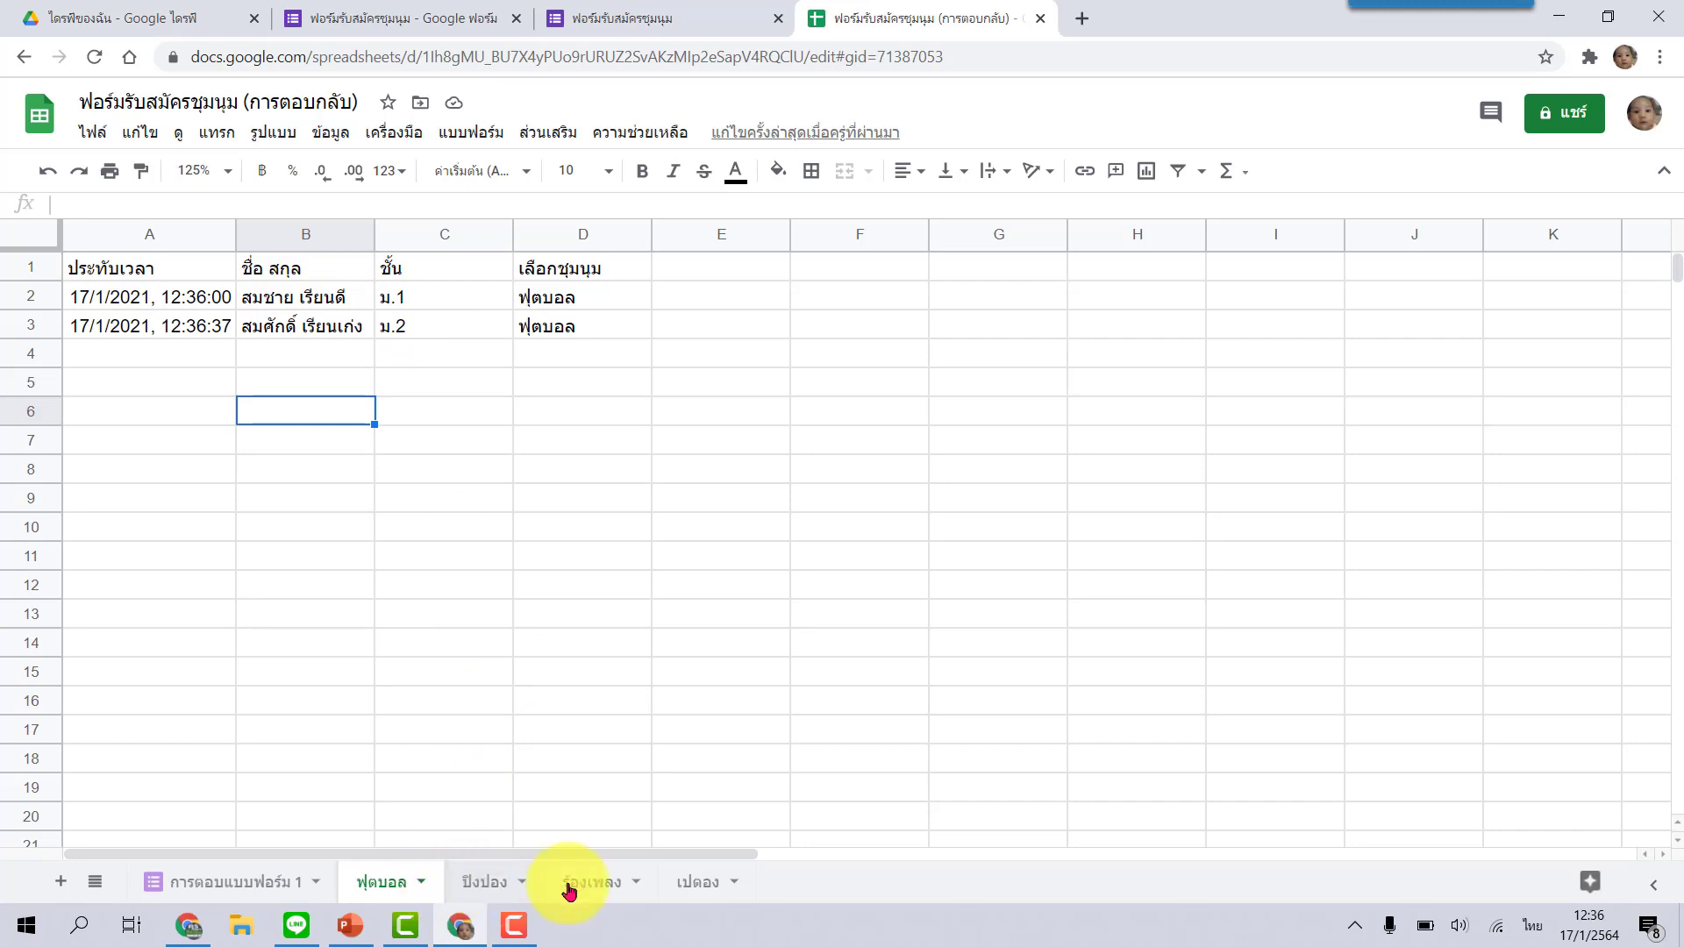
Copy the QUERY formula from A1 of the ฟุตบอล sheet into A1 of the ปิงปอง sheet, with the D condition changed to ปิงปอง
click(167, 277)
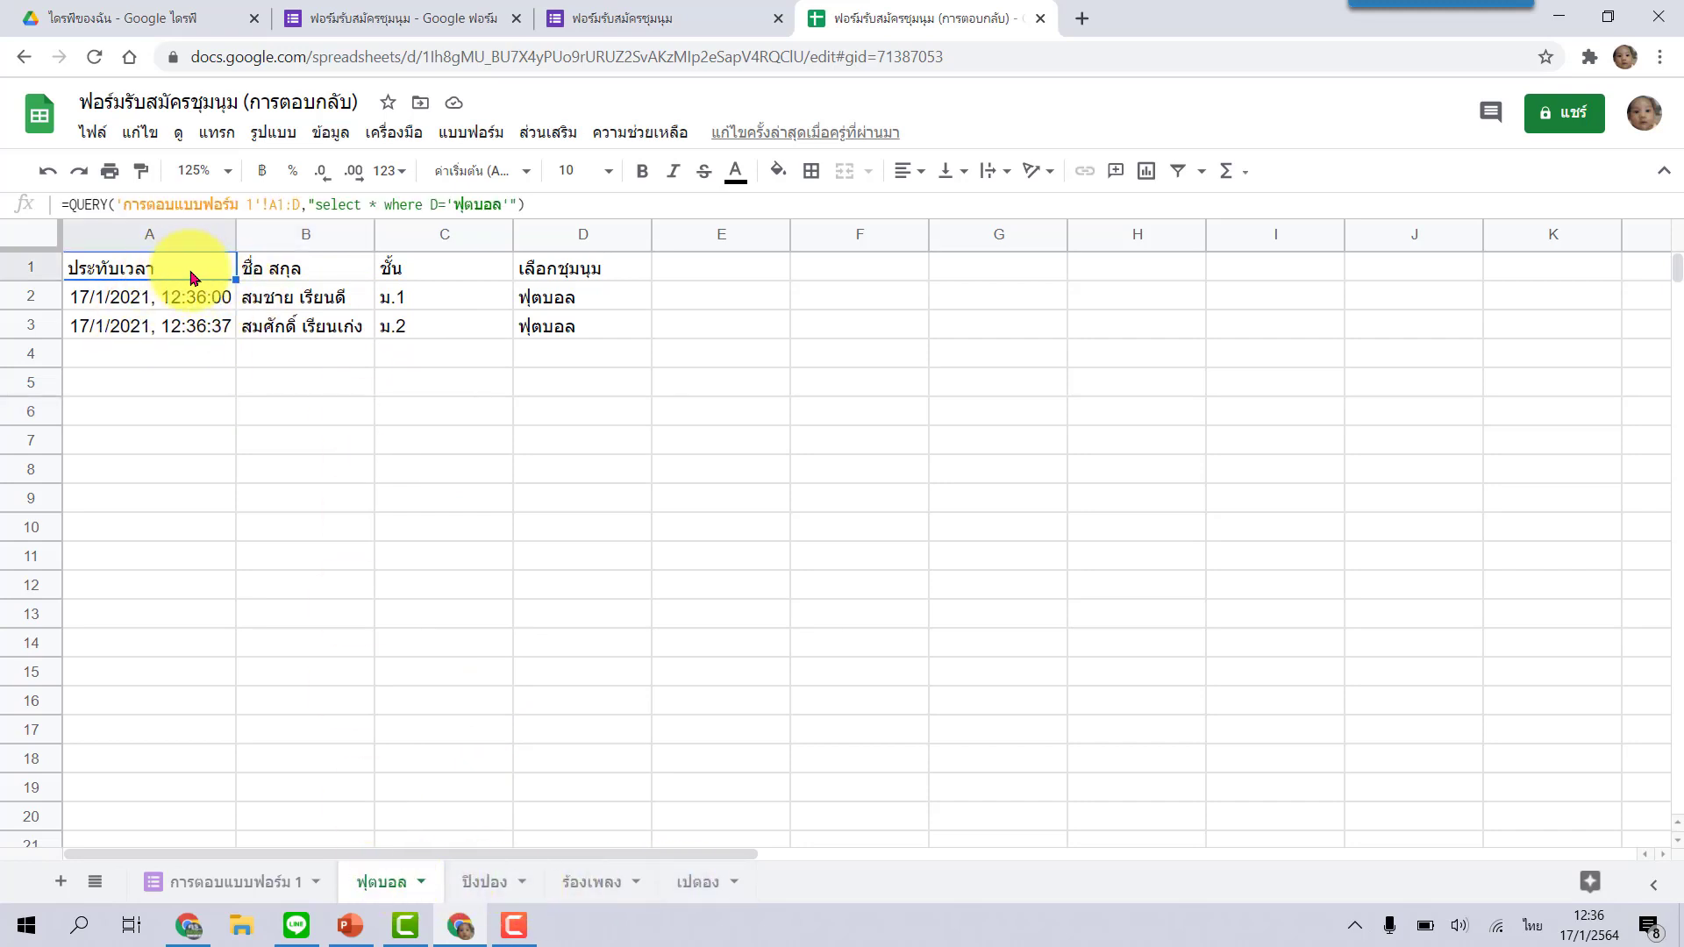
double_click(189, 277)
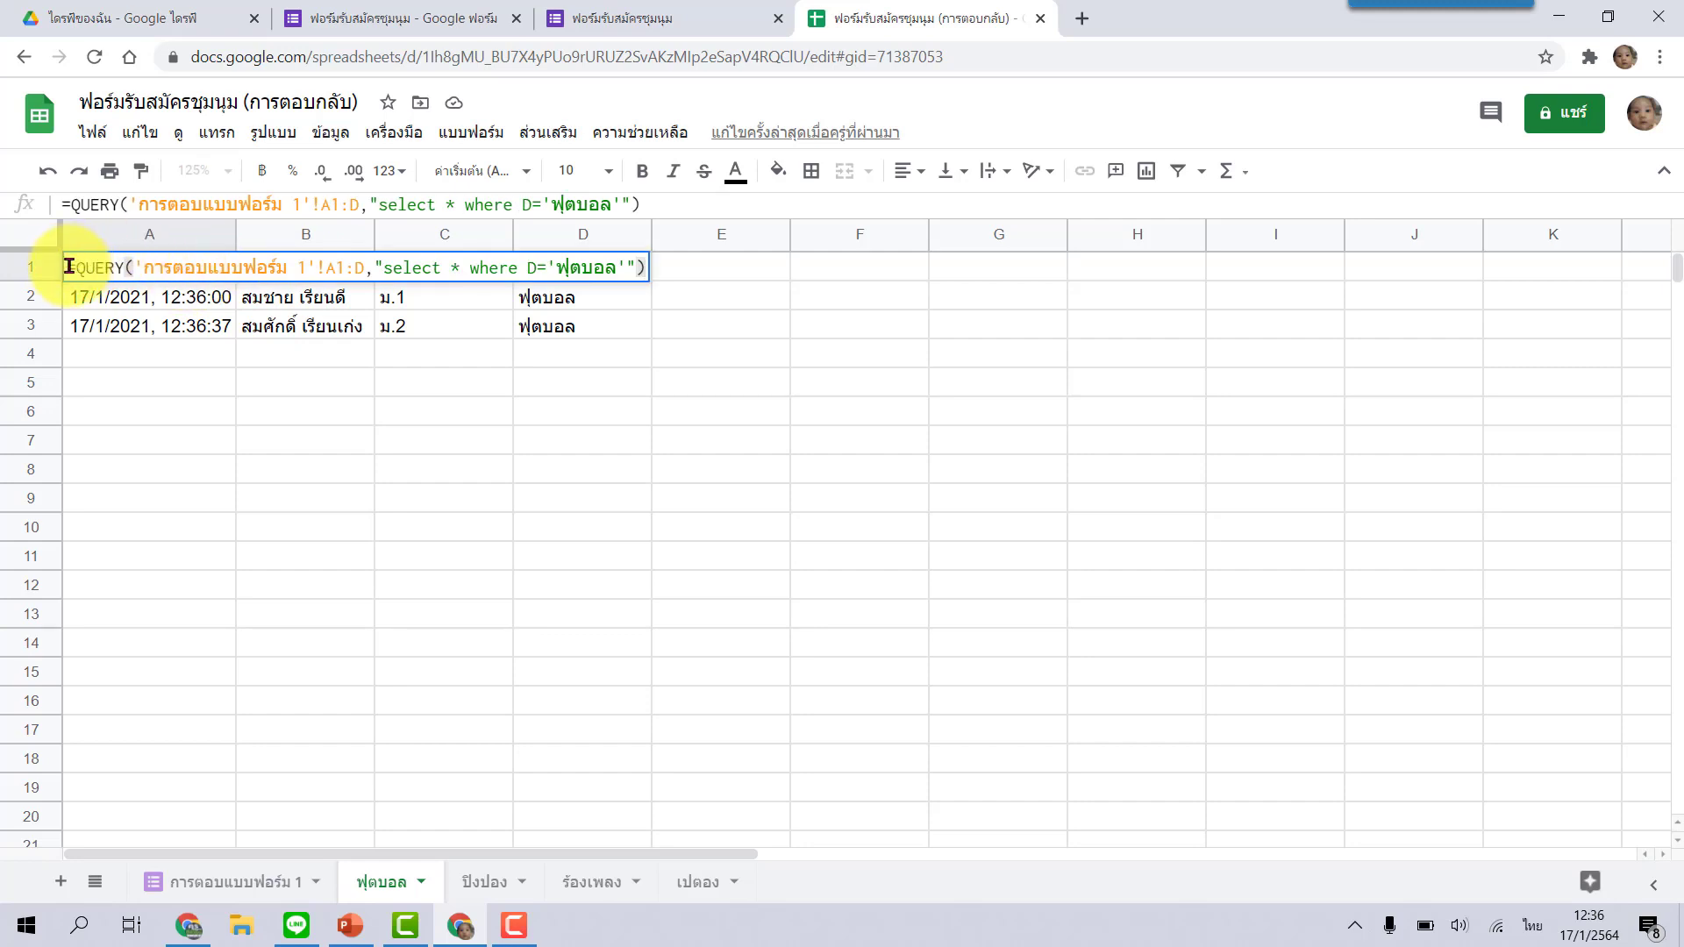
drag(68, 267, 666, 285)
key(ctrl+c)
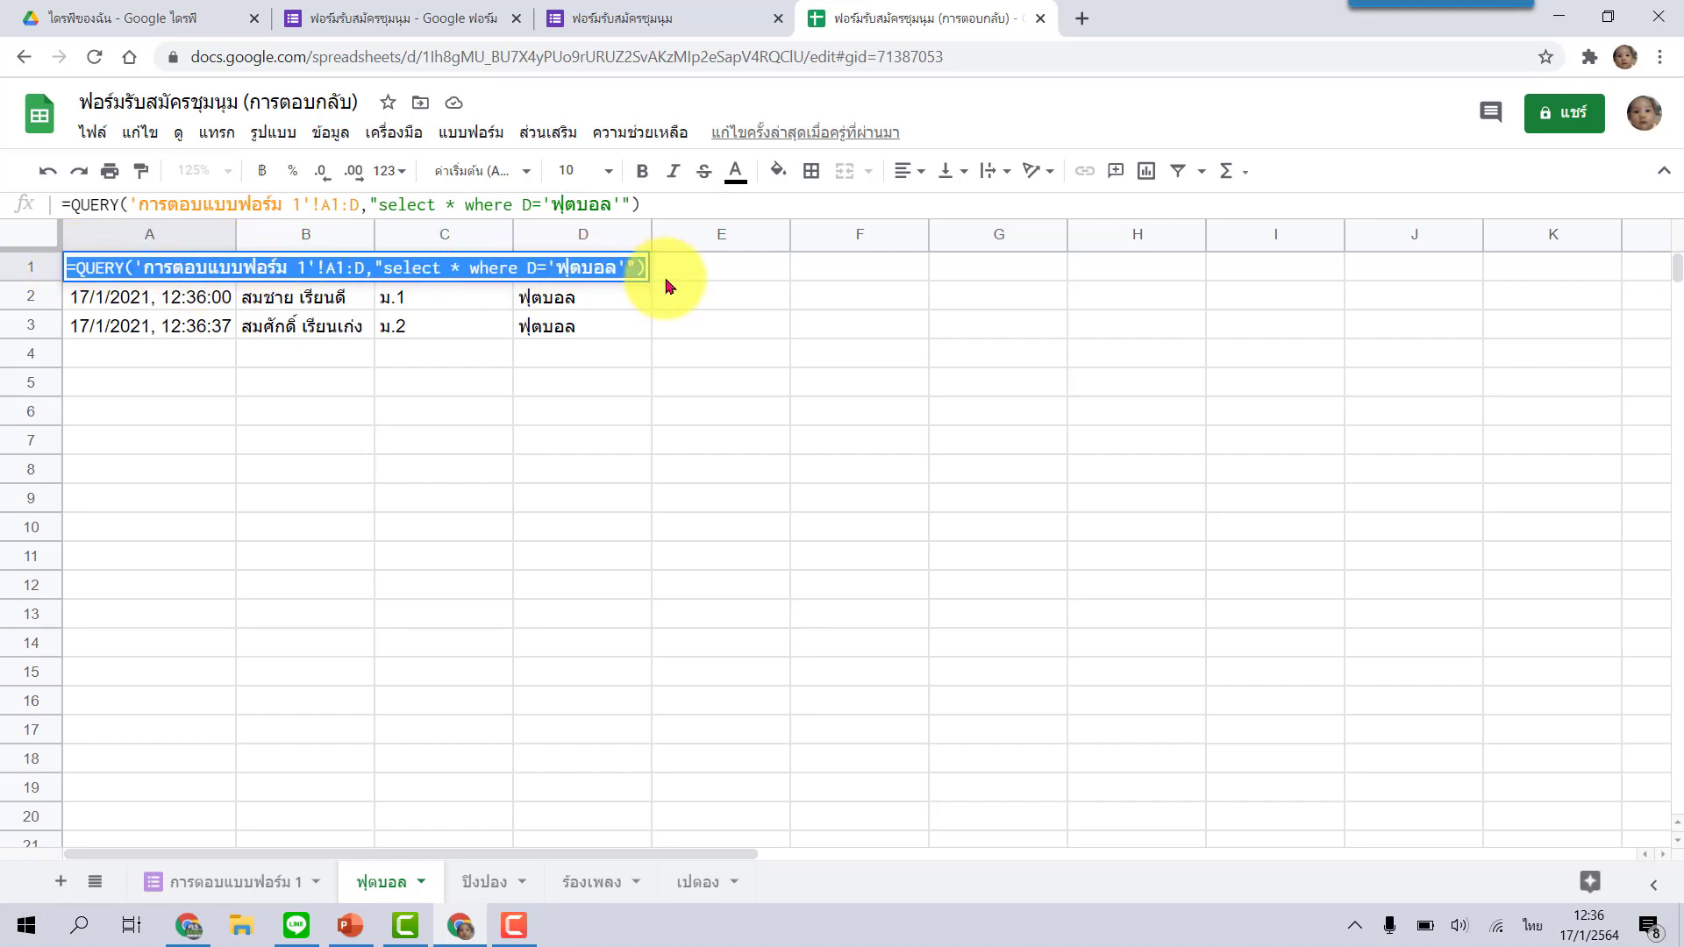
click(485, 882)
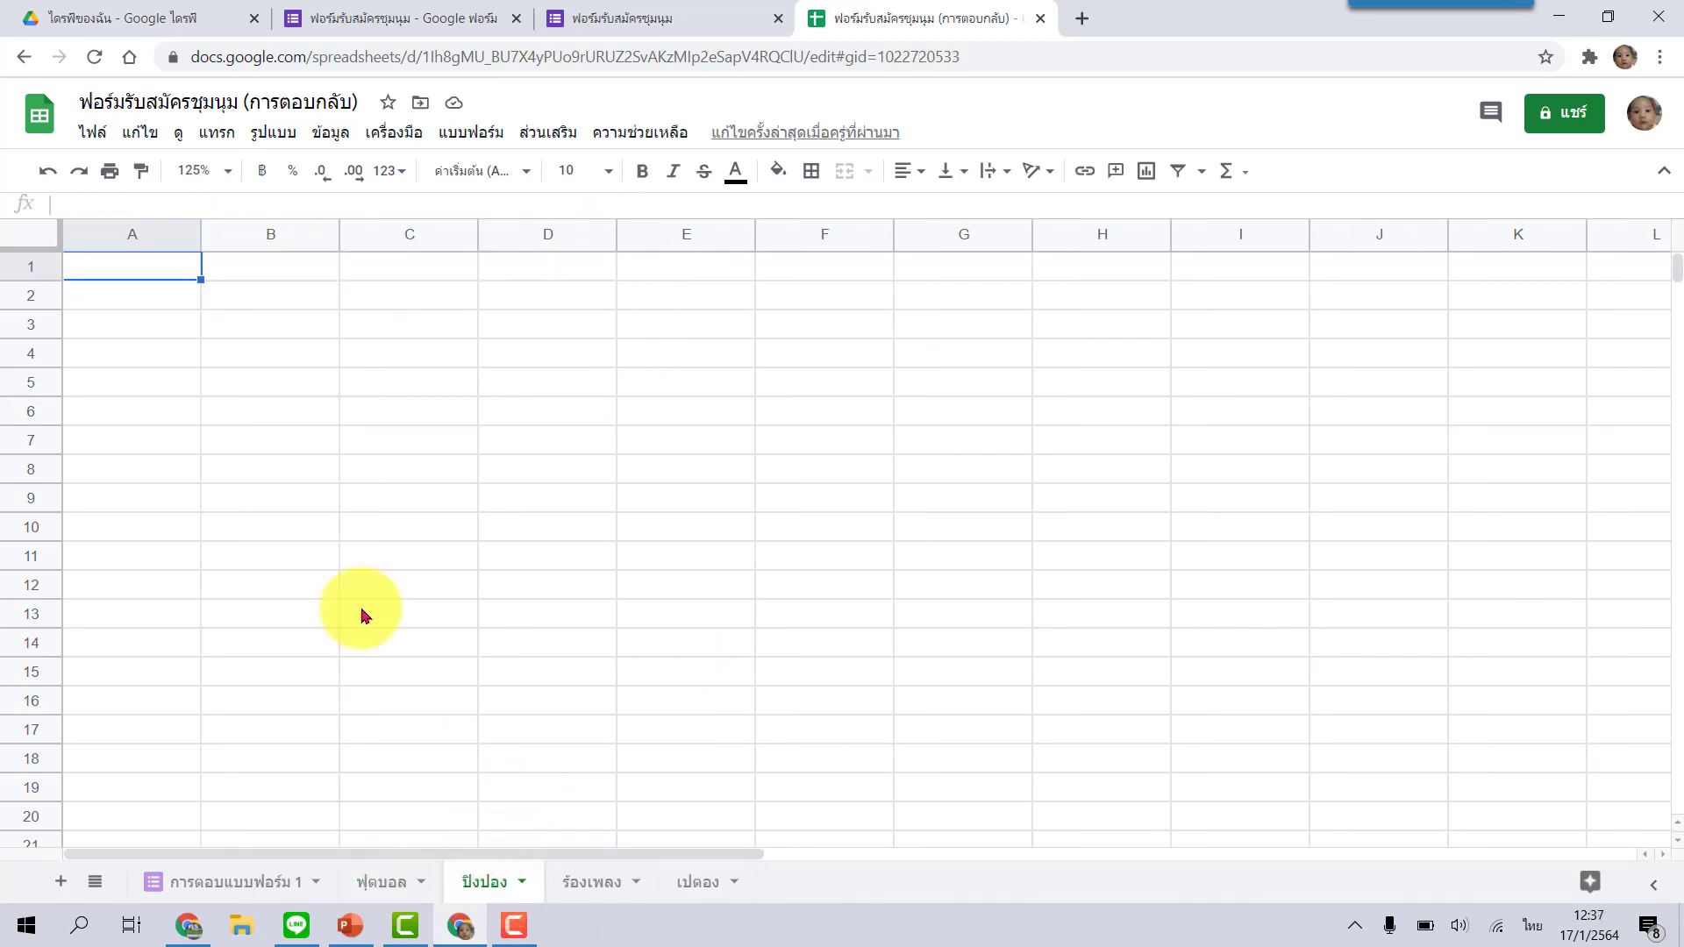
key(ctrl+v)
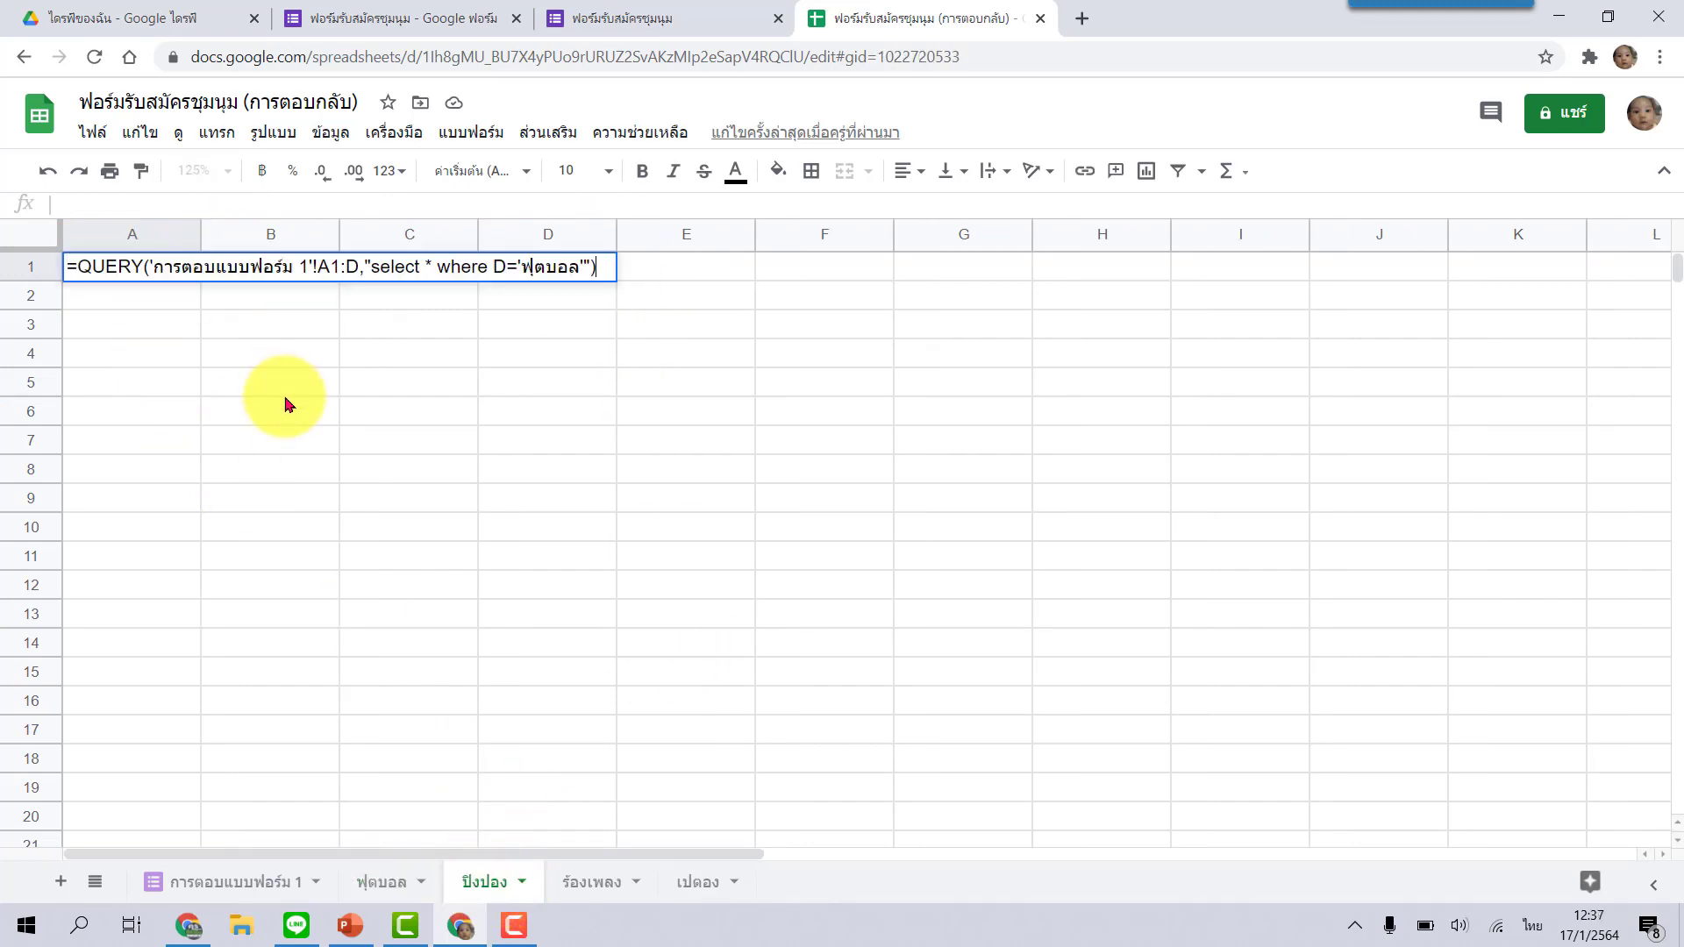
drag(613, 268, 554, 269)
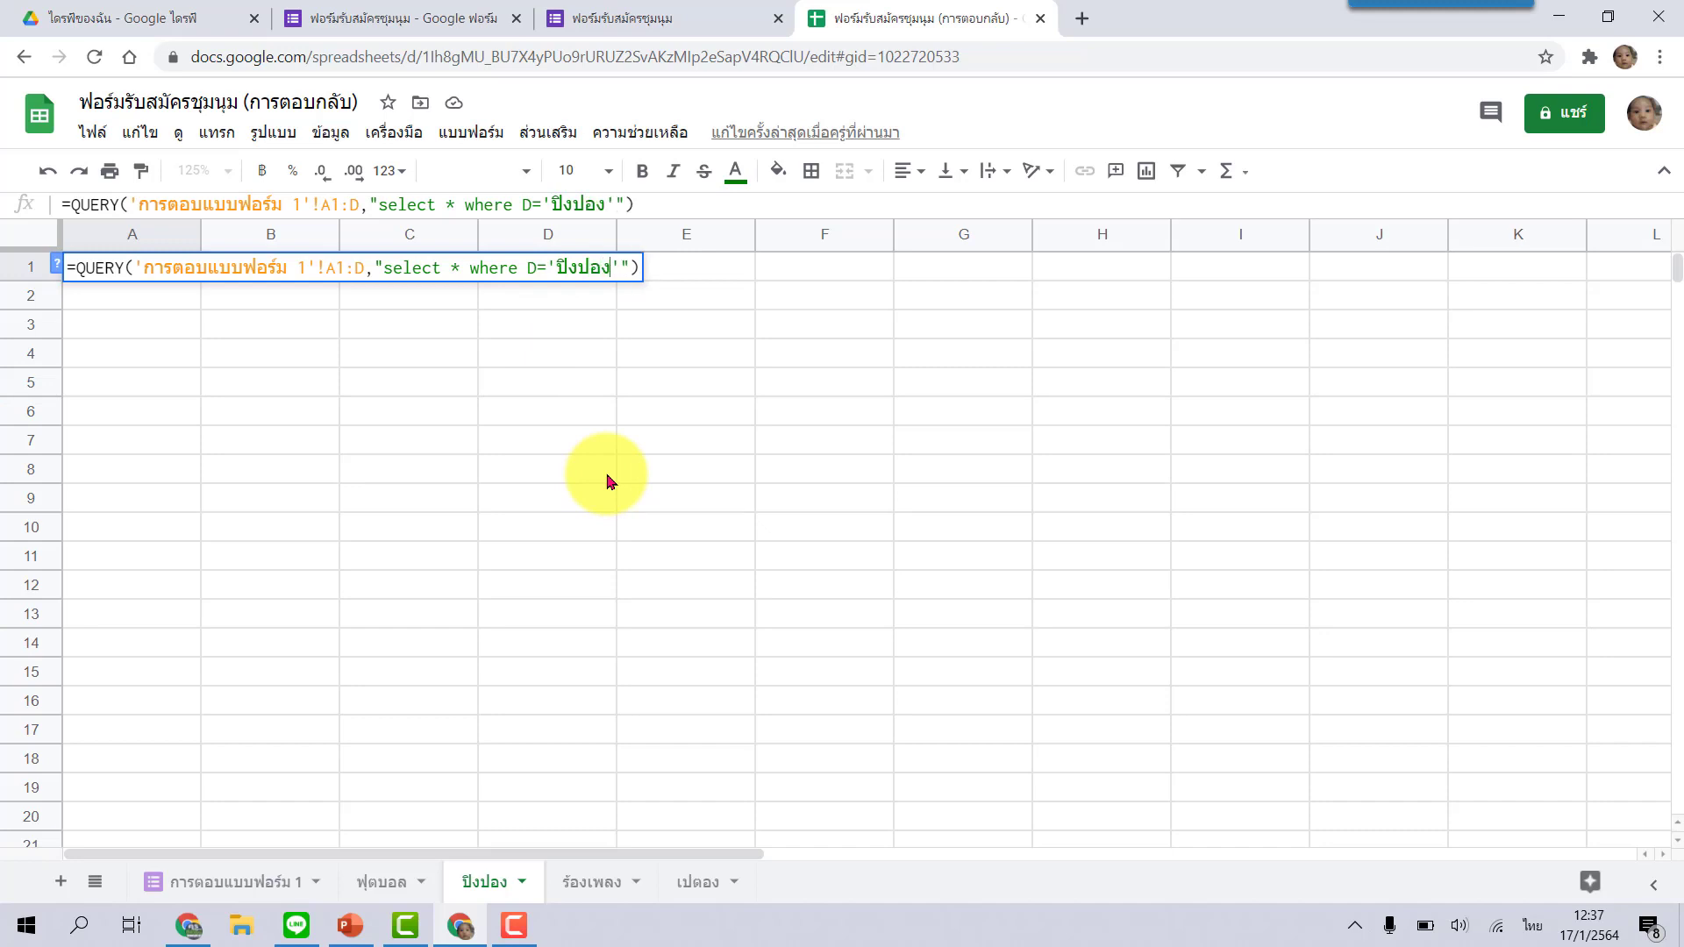
key(Return)
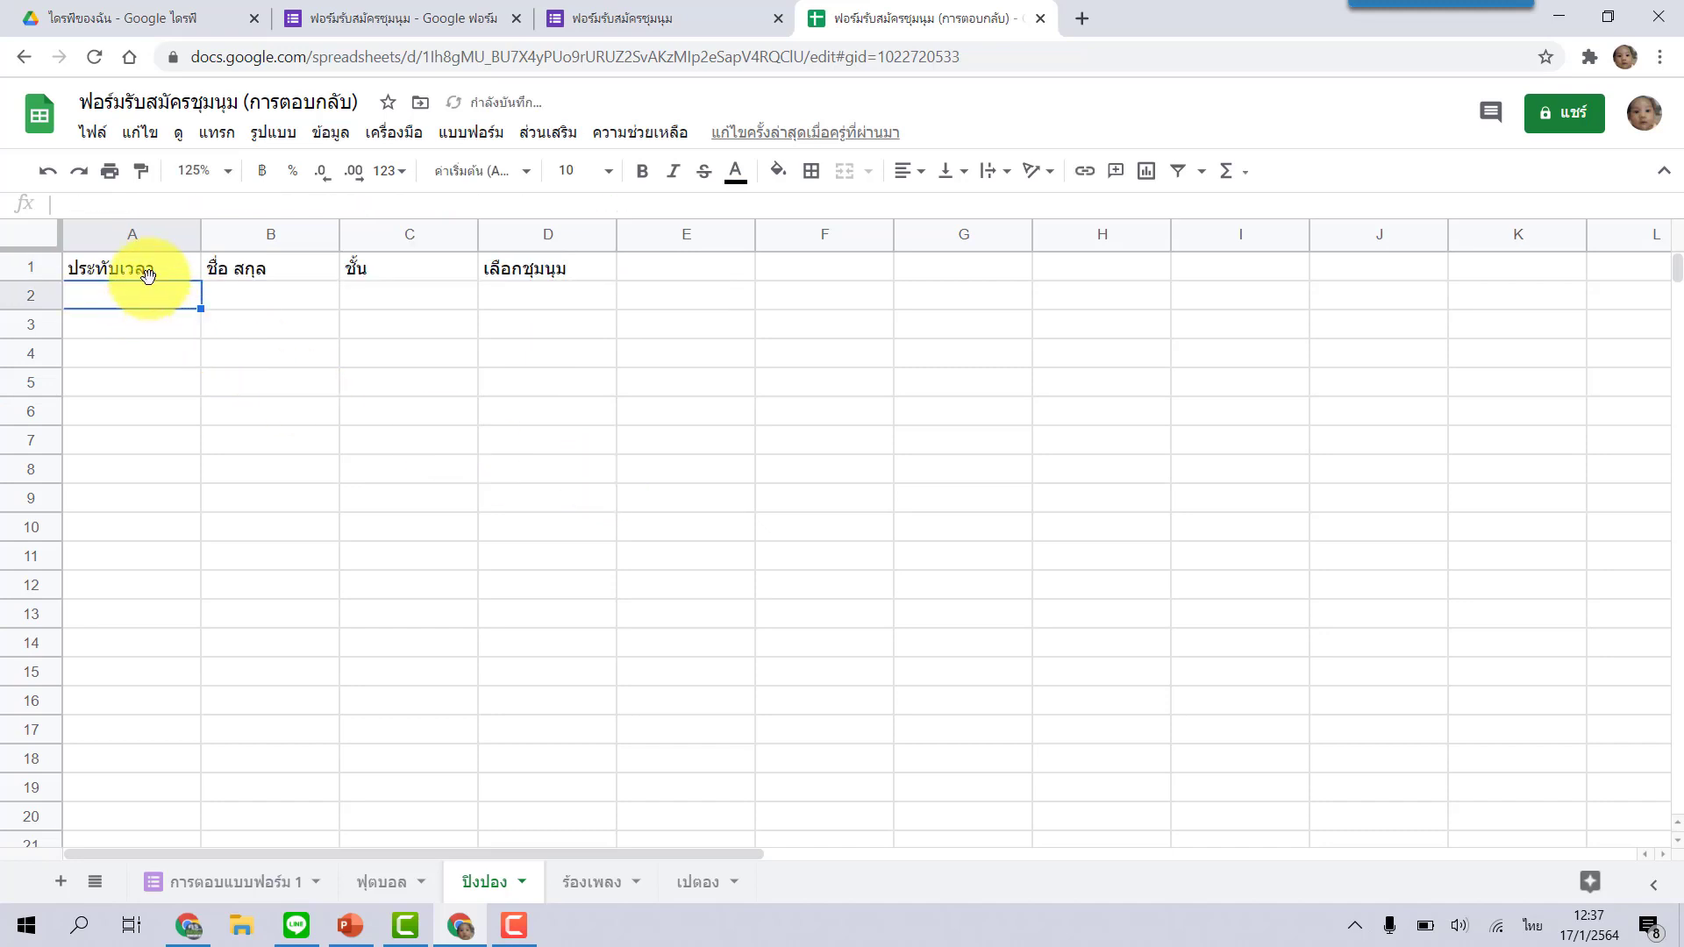
Paste the QUERY formula into A1 of the ร้องเพลง sheet and change its D condition to ร้องเพลง
click(590, 881)
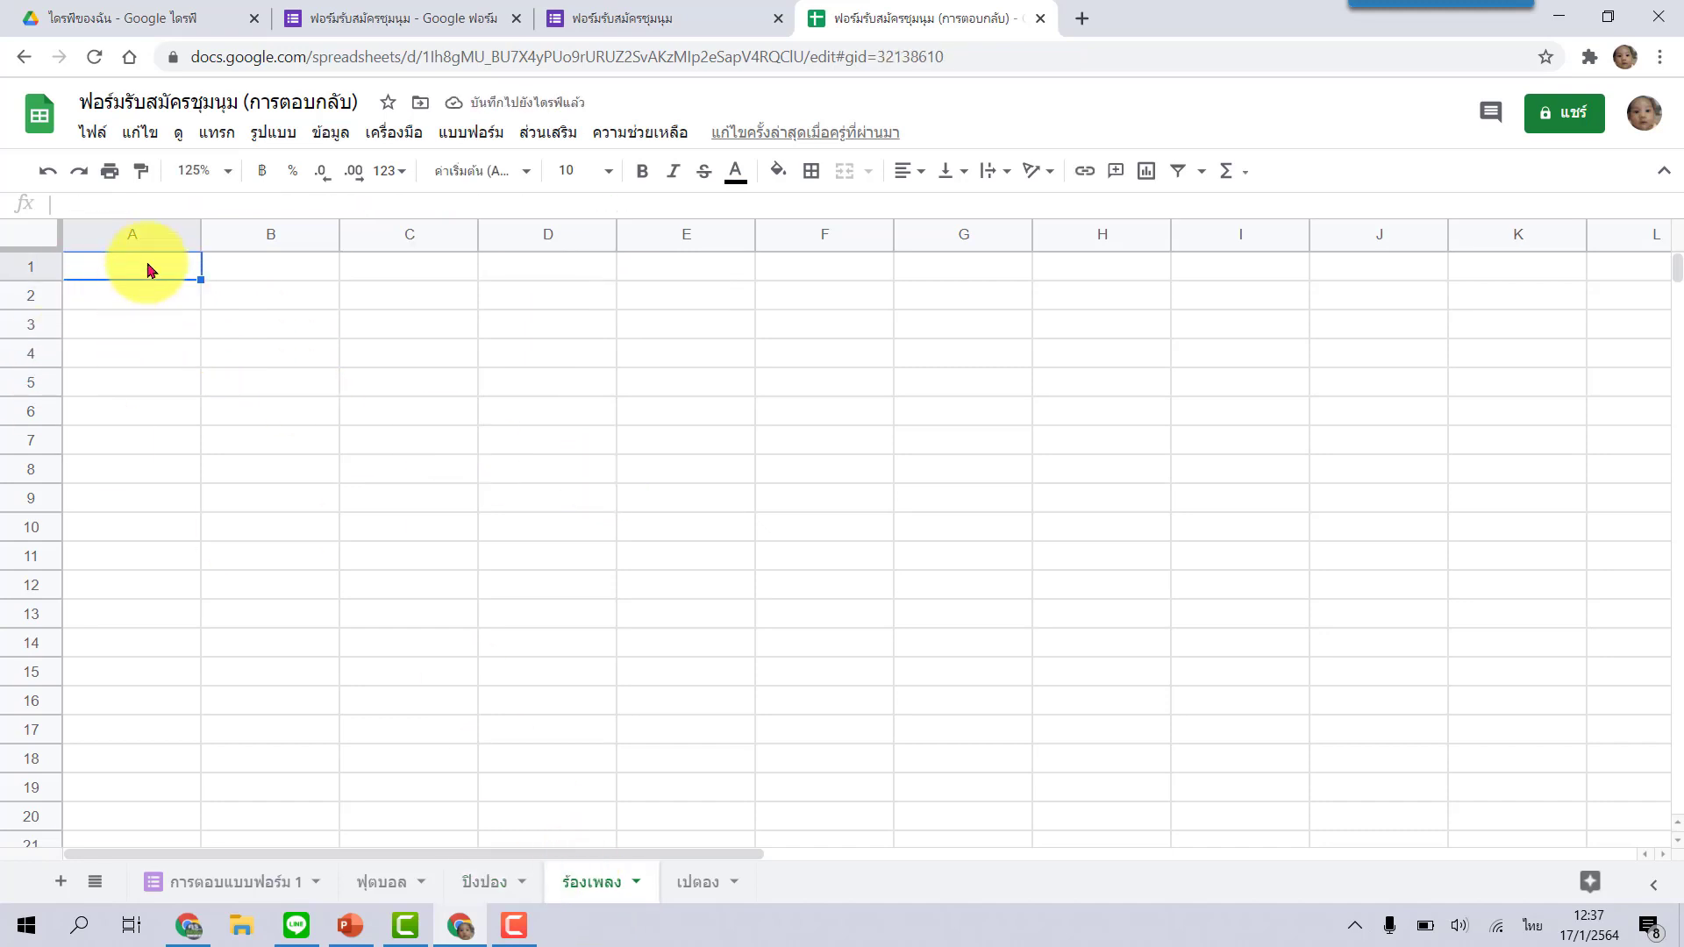
key(ctrl+v)
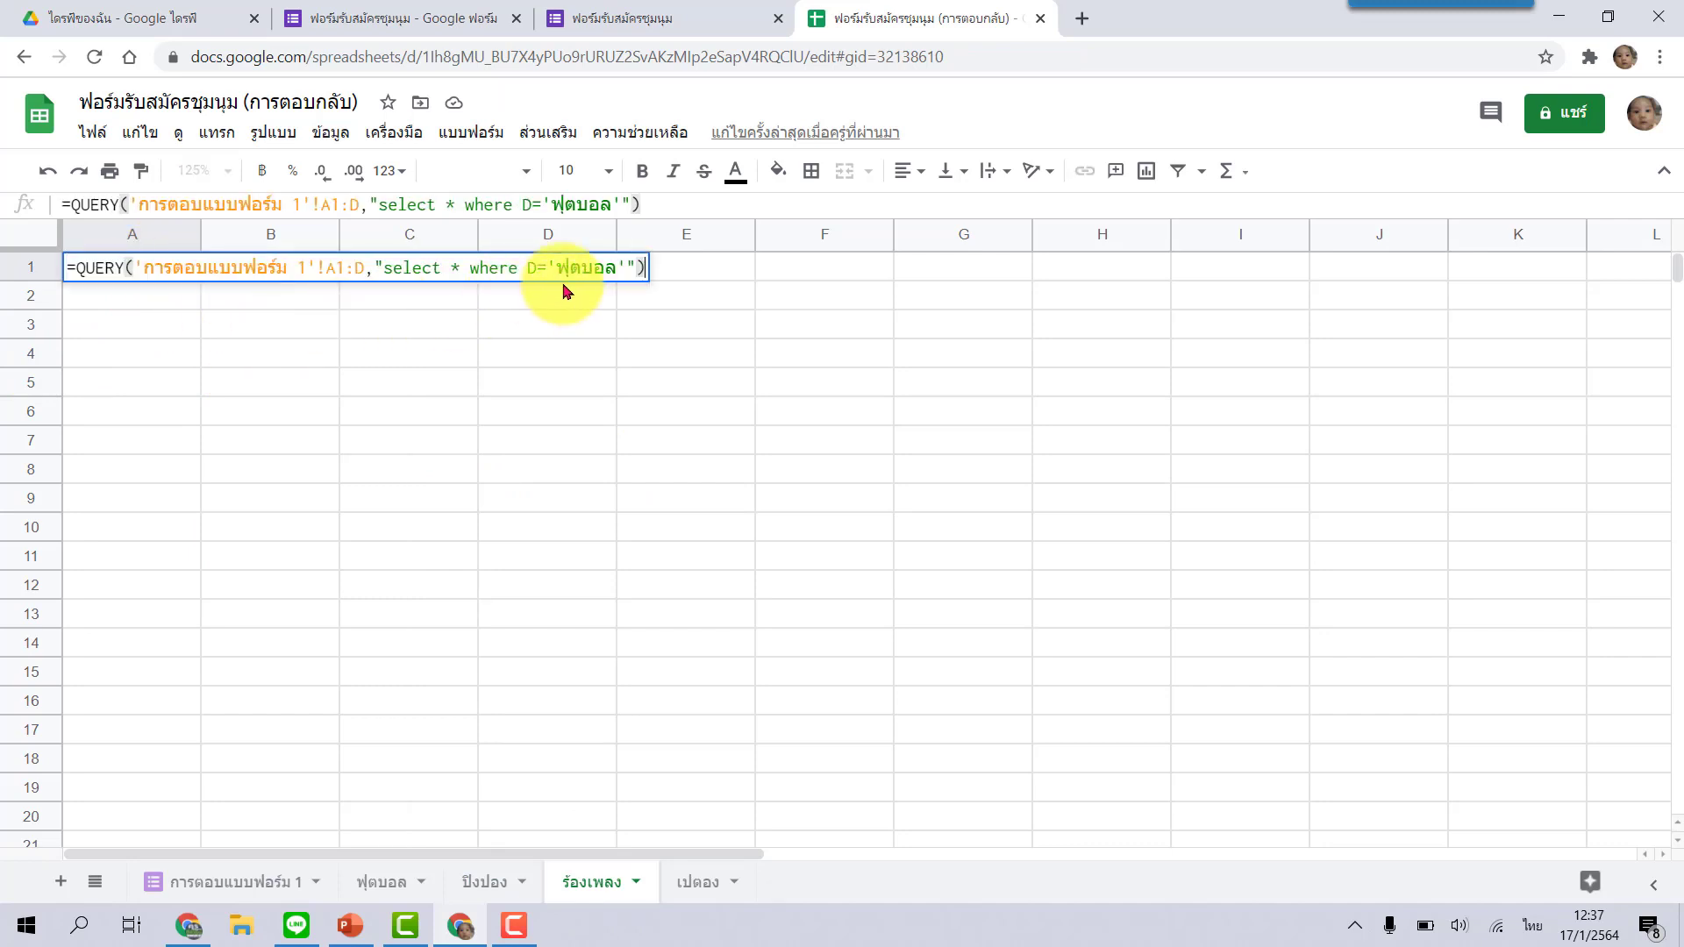
drag(616, 271, 554, 266)
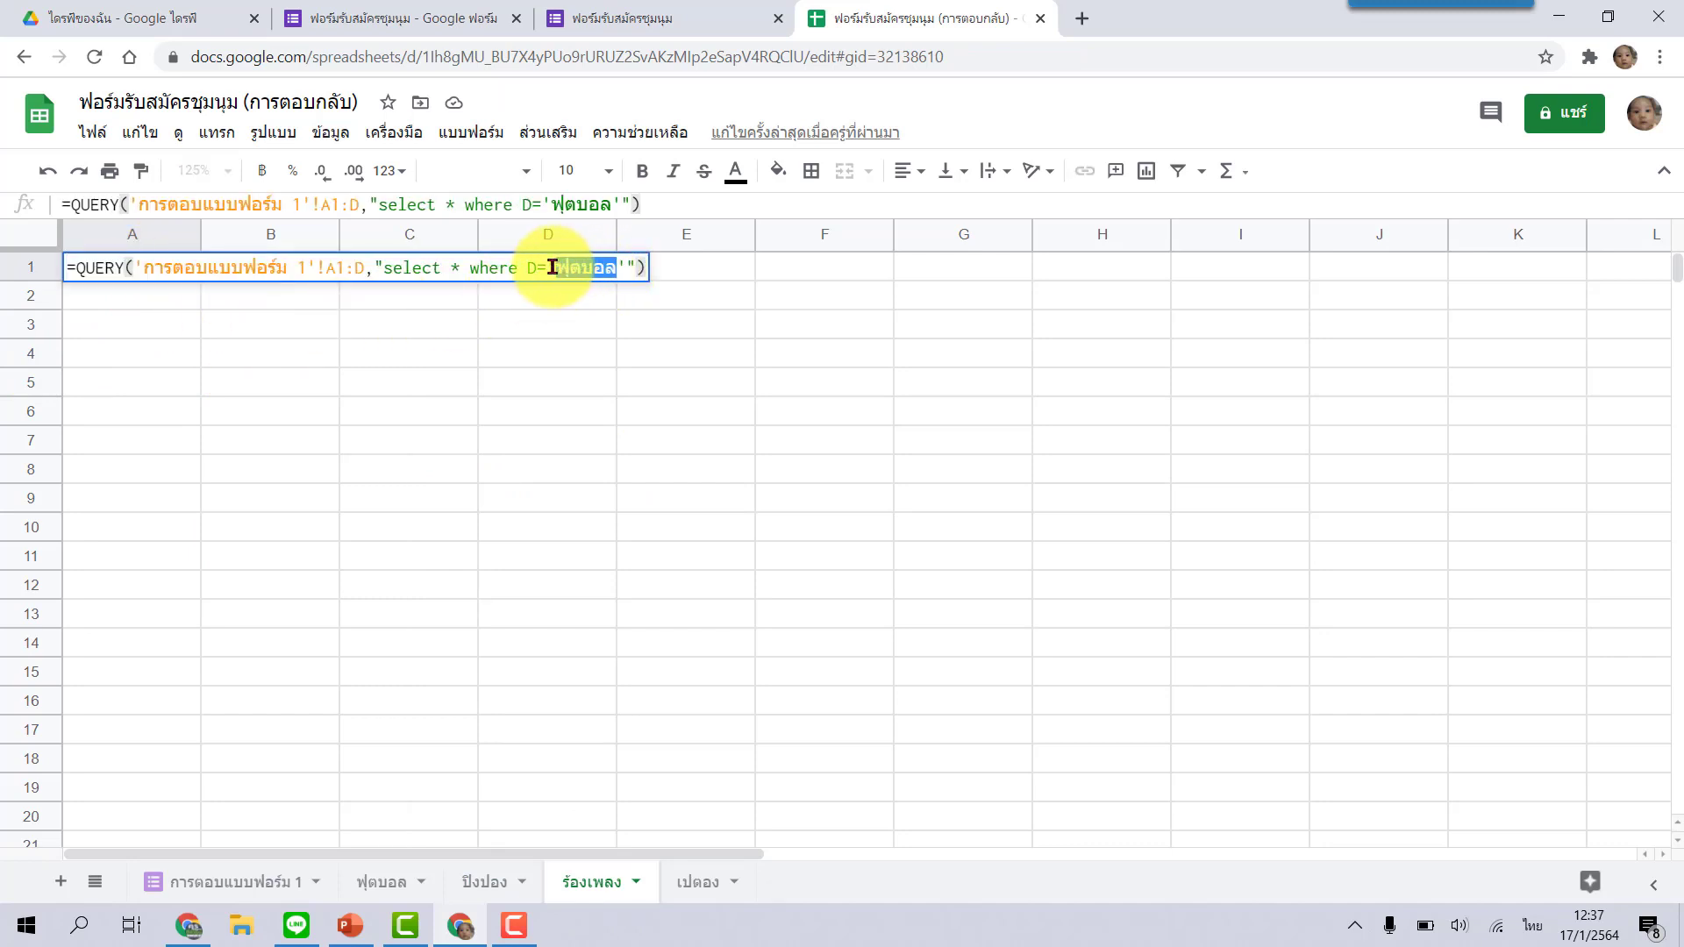
text(ร)
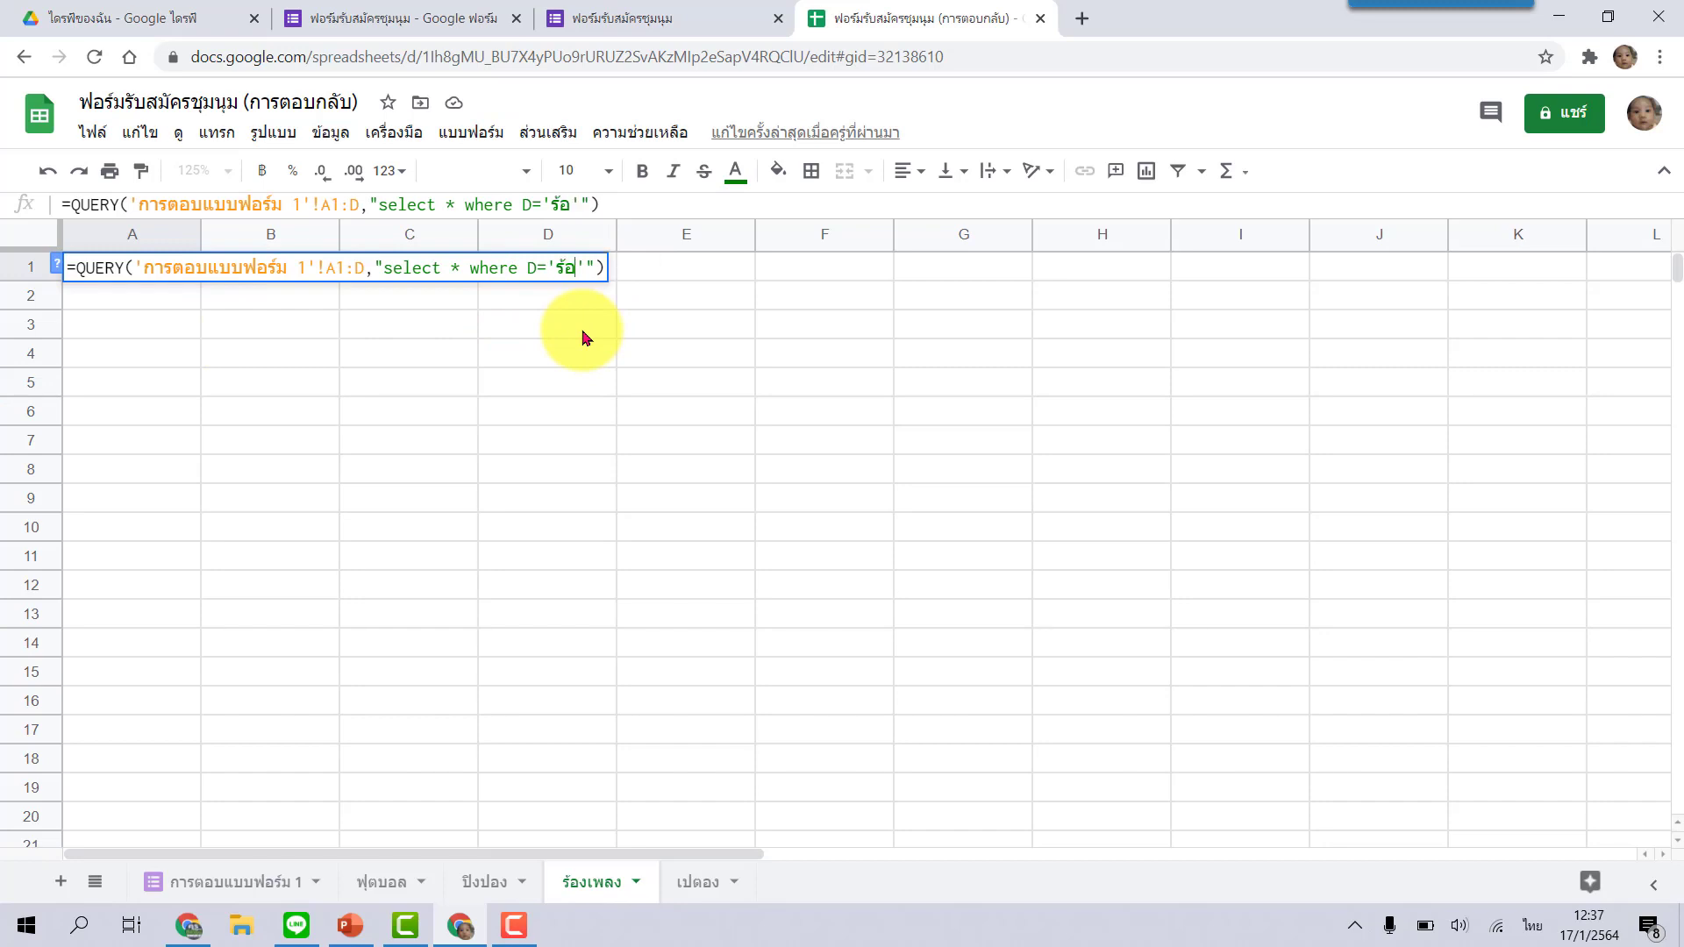
text(้องเพลง)
key(Return)
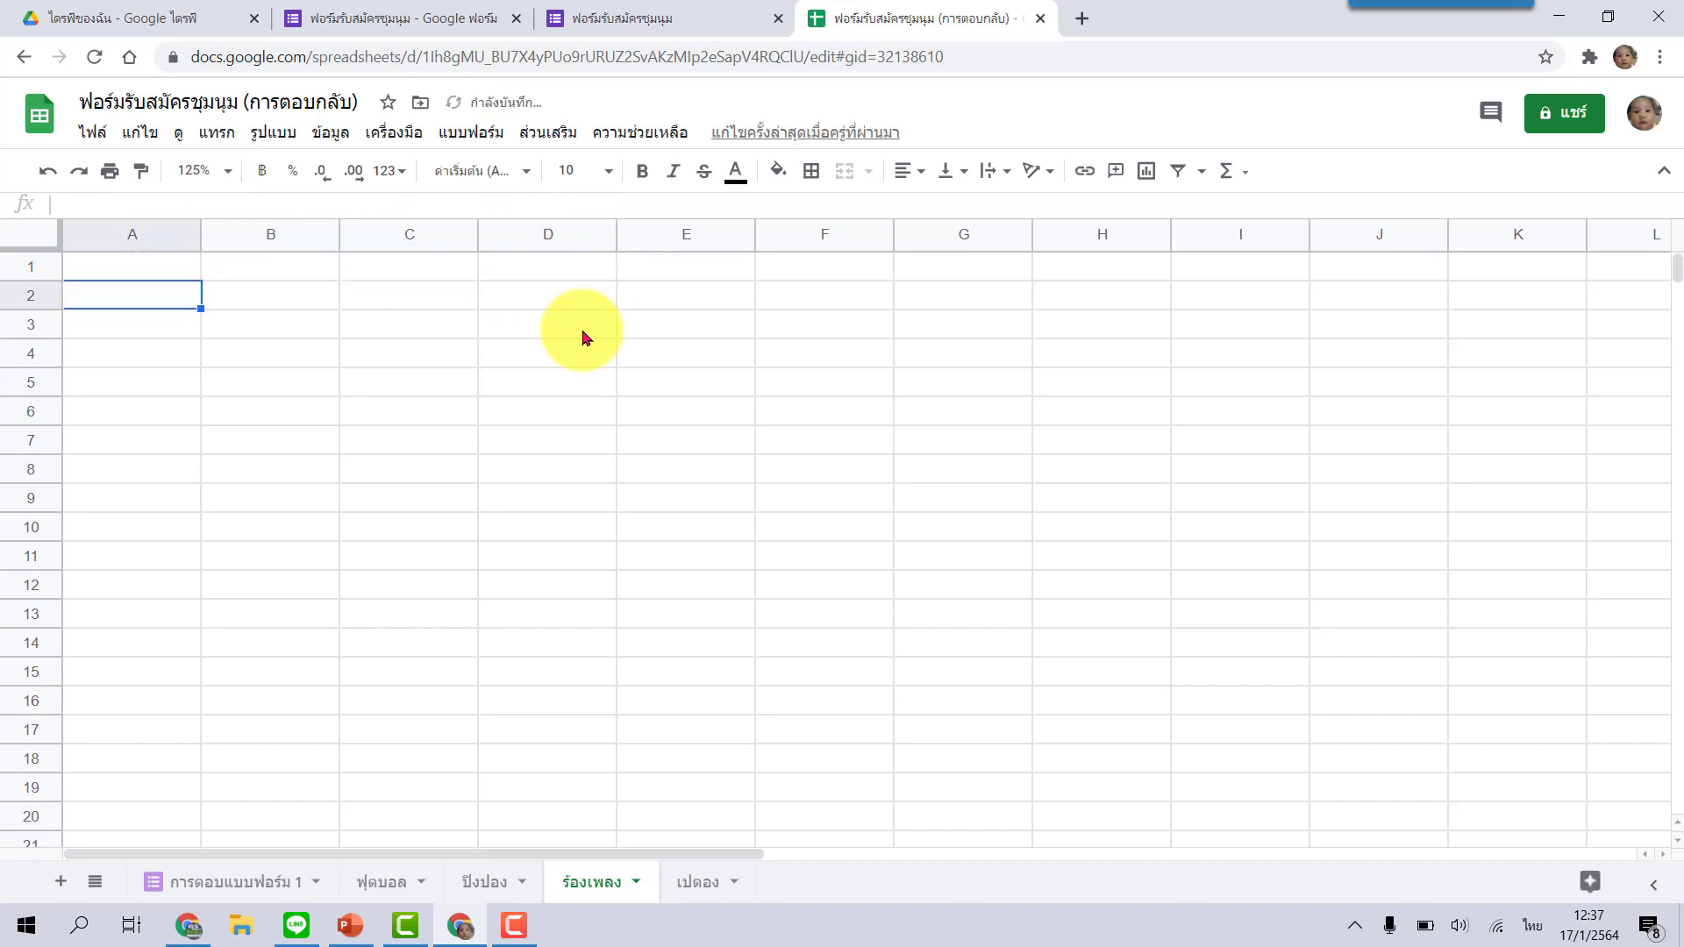
Paste the QUERY formula into A1 of the เปตอง sheet and change its D condition to เปตอง
click(696, 873)
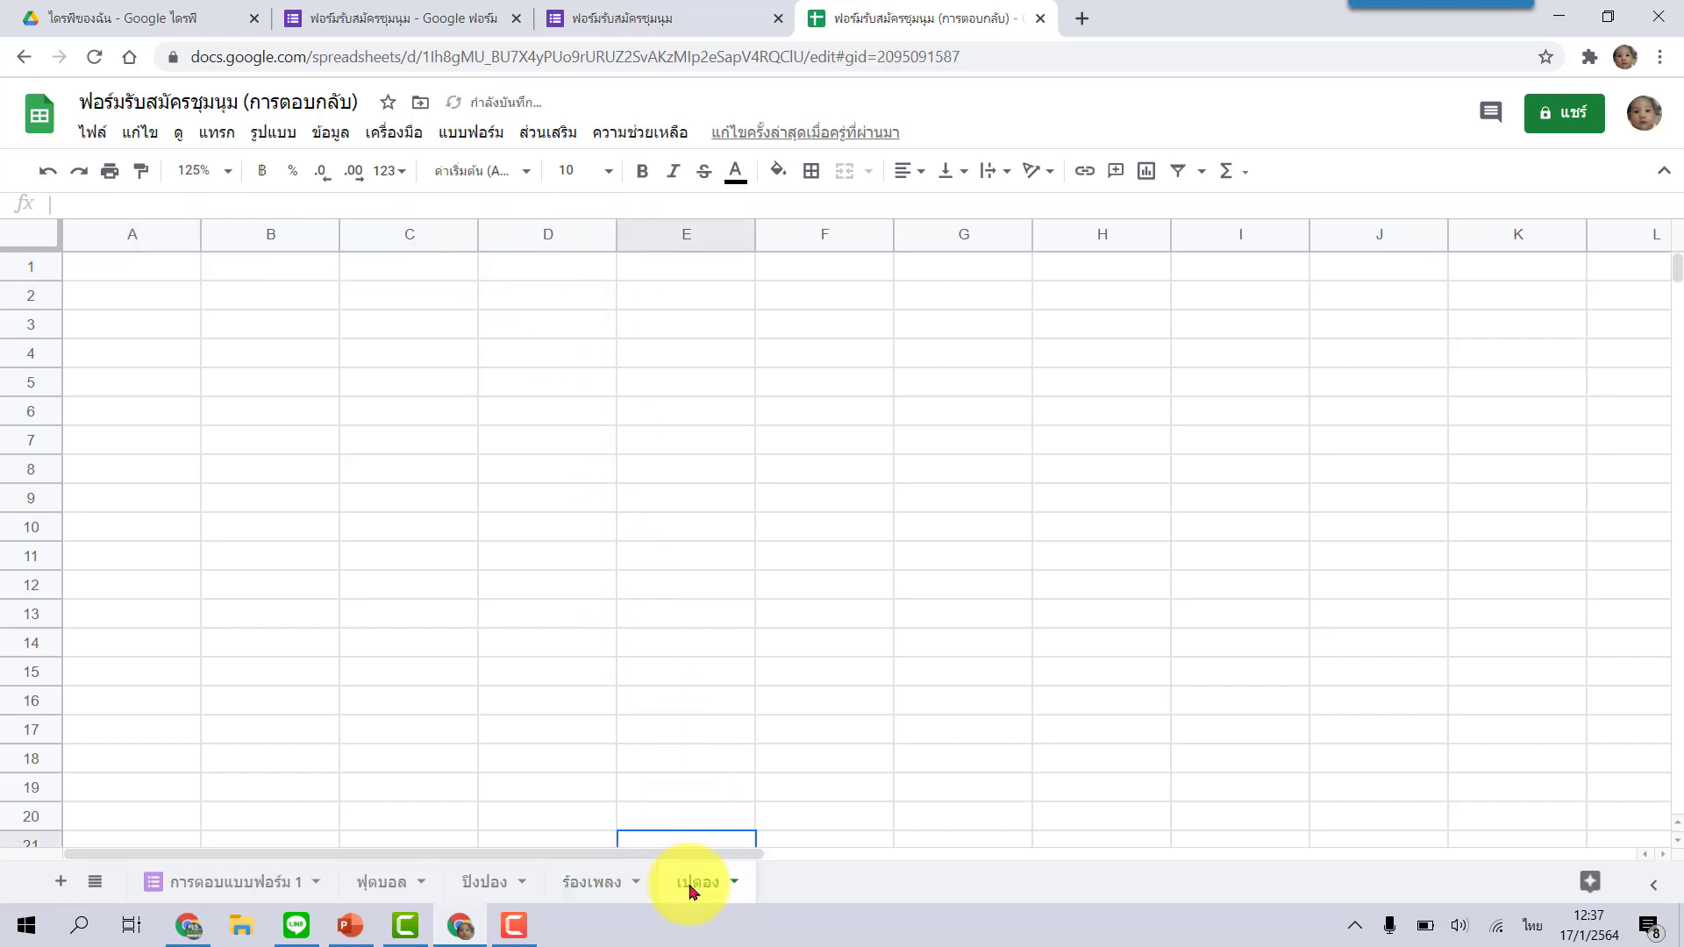
double_click(149, 275)
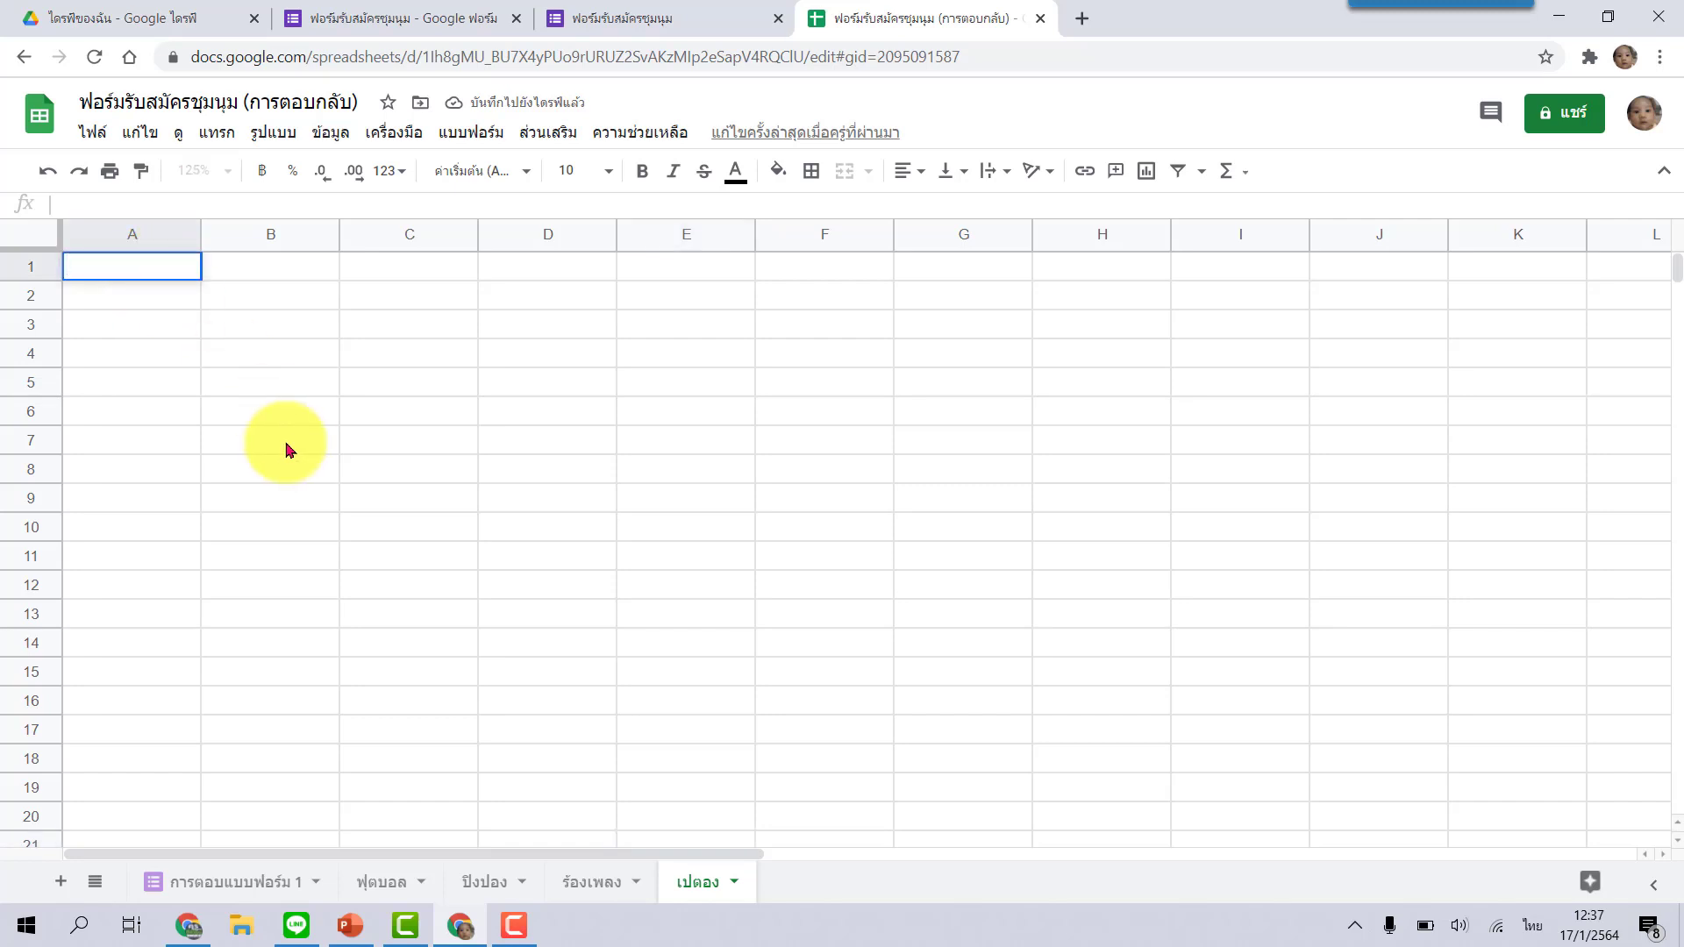
key(ctrl+v)
drag(611, 266, 556, 267)
text(เ)
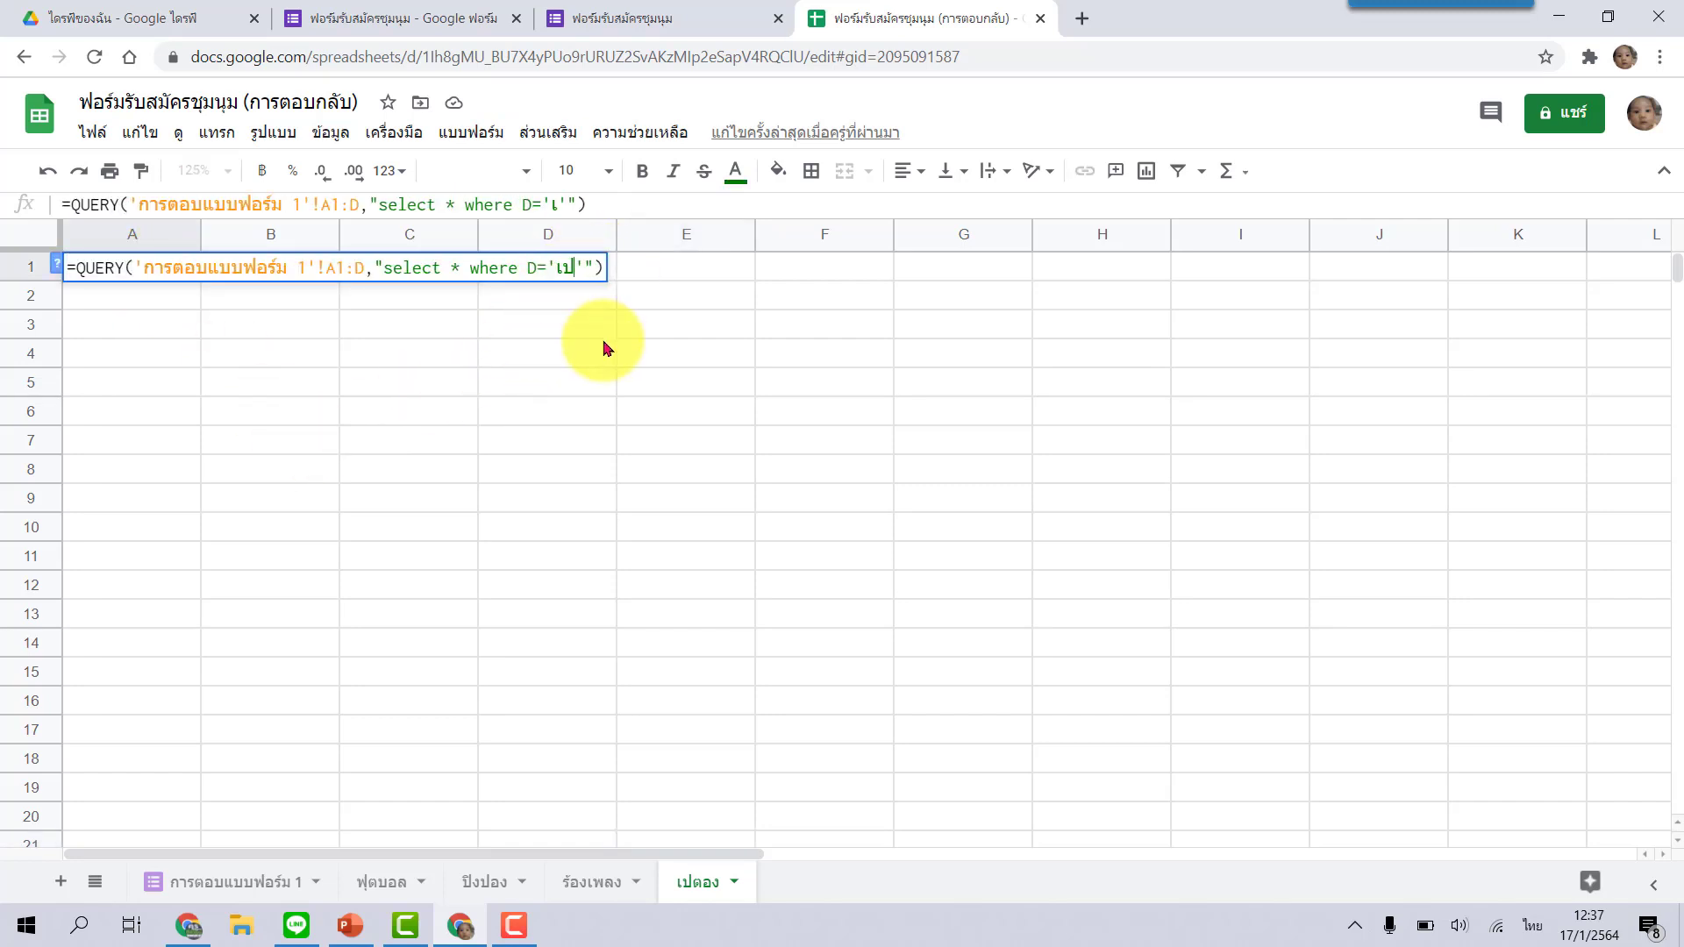
key(Return)
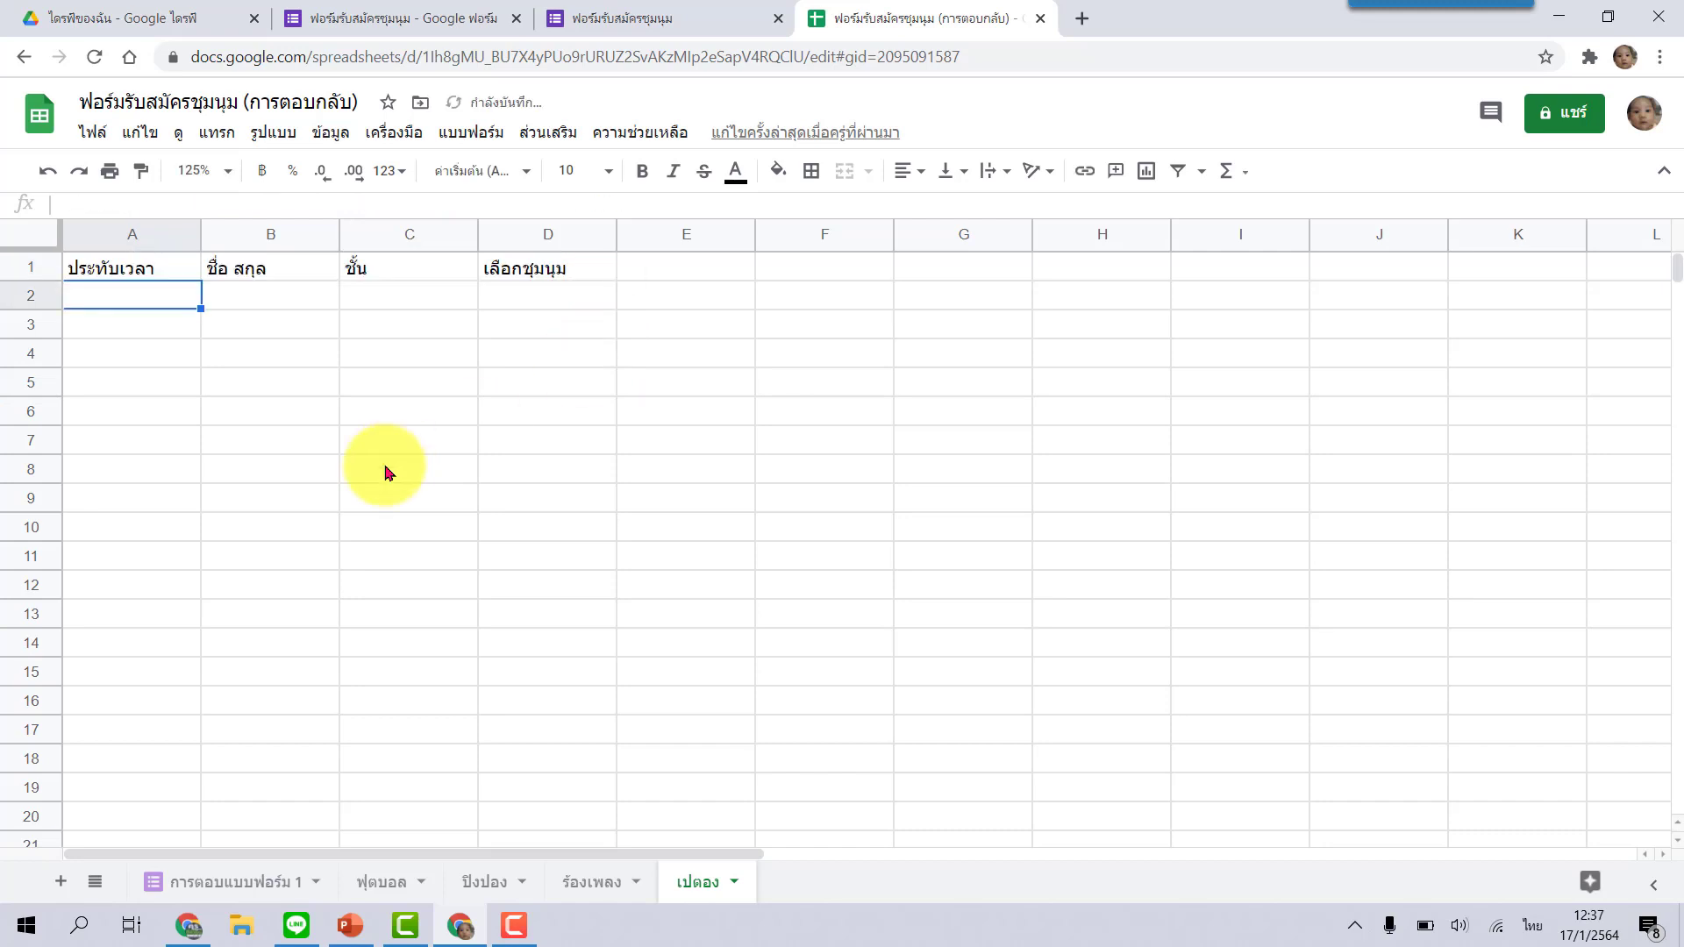
Look through the ร้องเพลง, ปิงปอง, เปตอง and ฟุตบอล sheets to check their query output, and return to the registration form
click(569, 884)
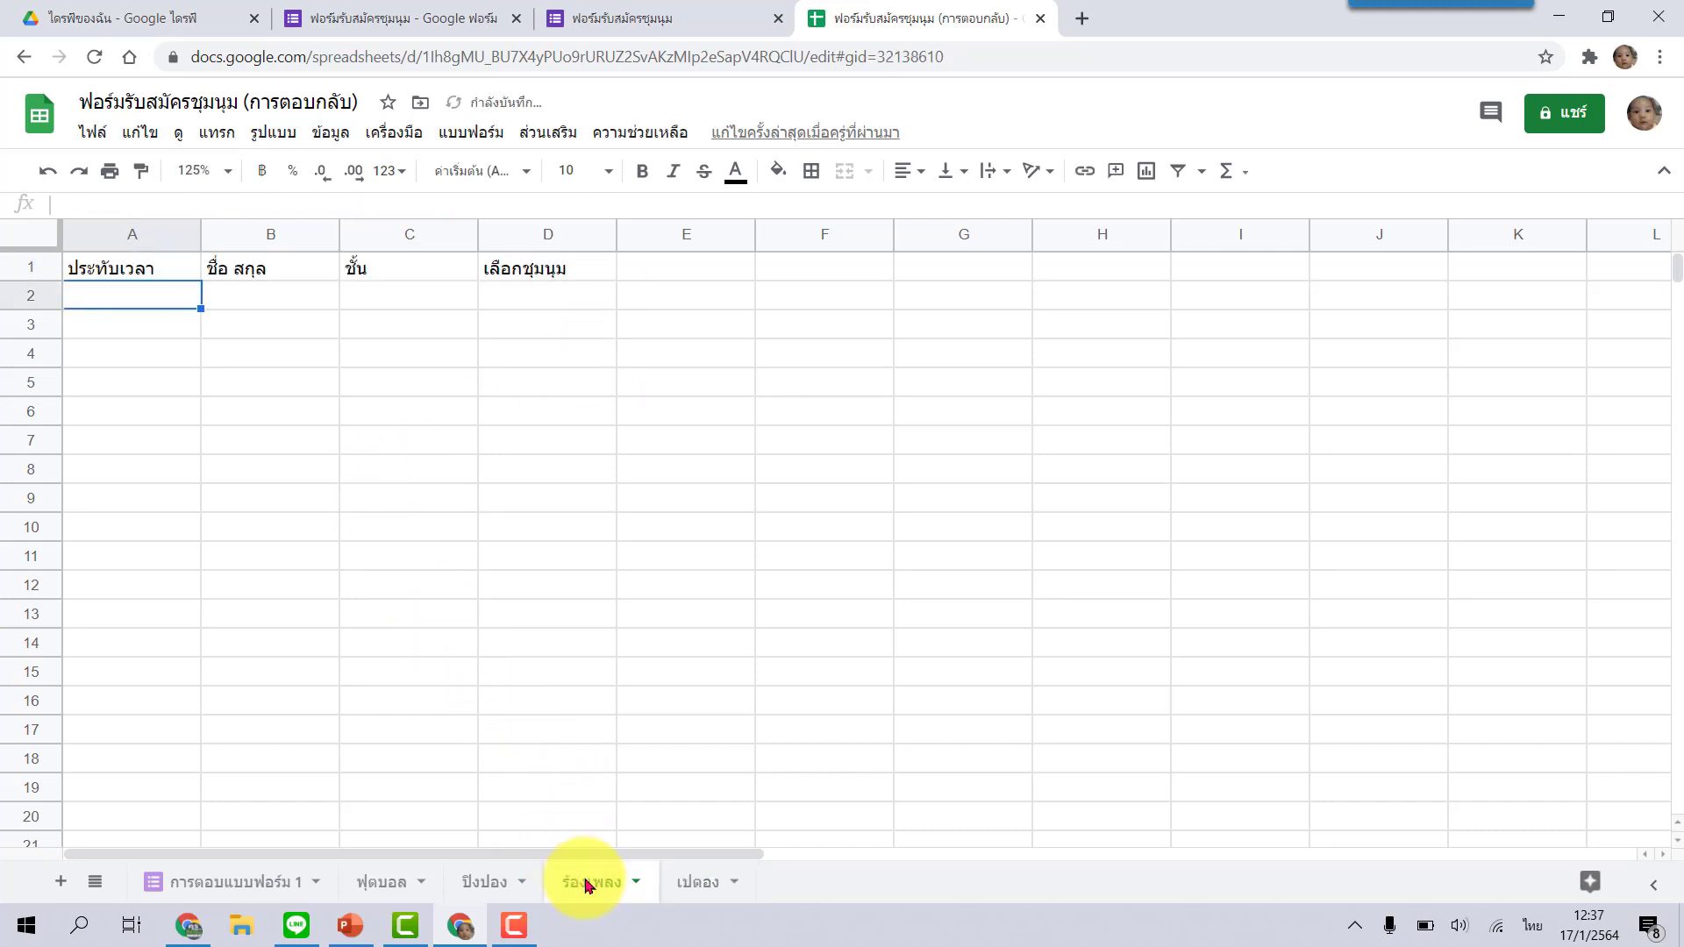
click(458, 884)
click(586, 886)
click(682, 886)
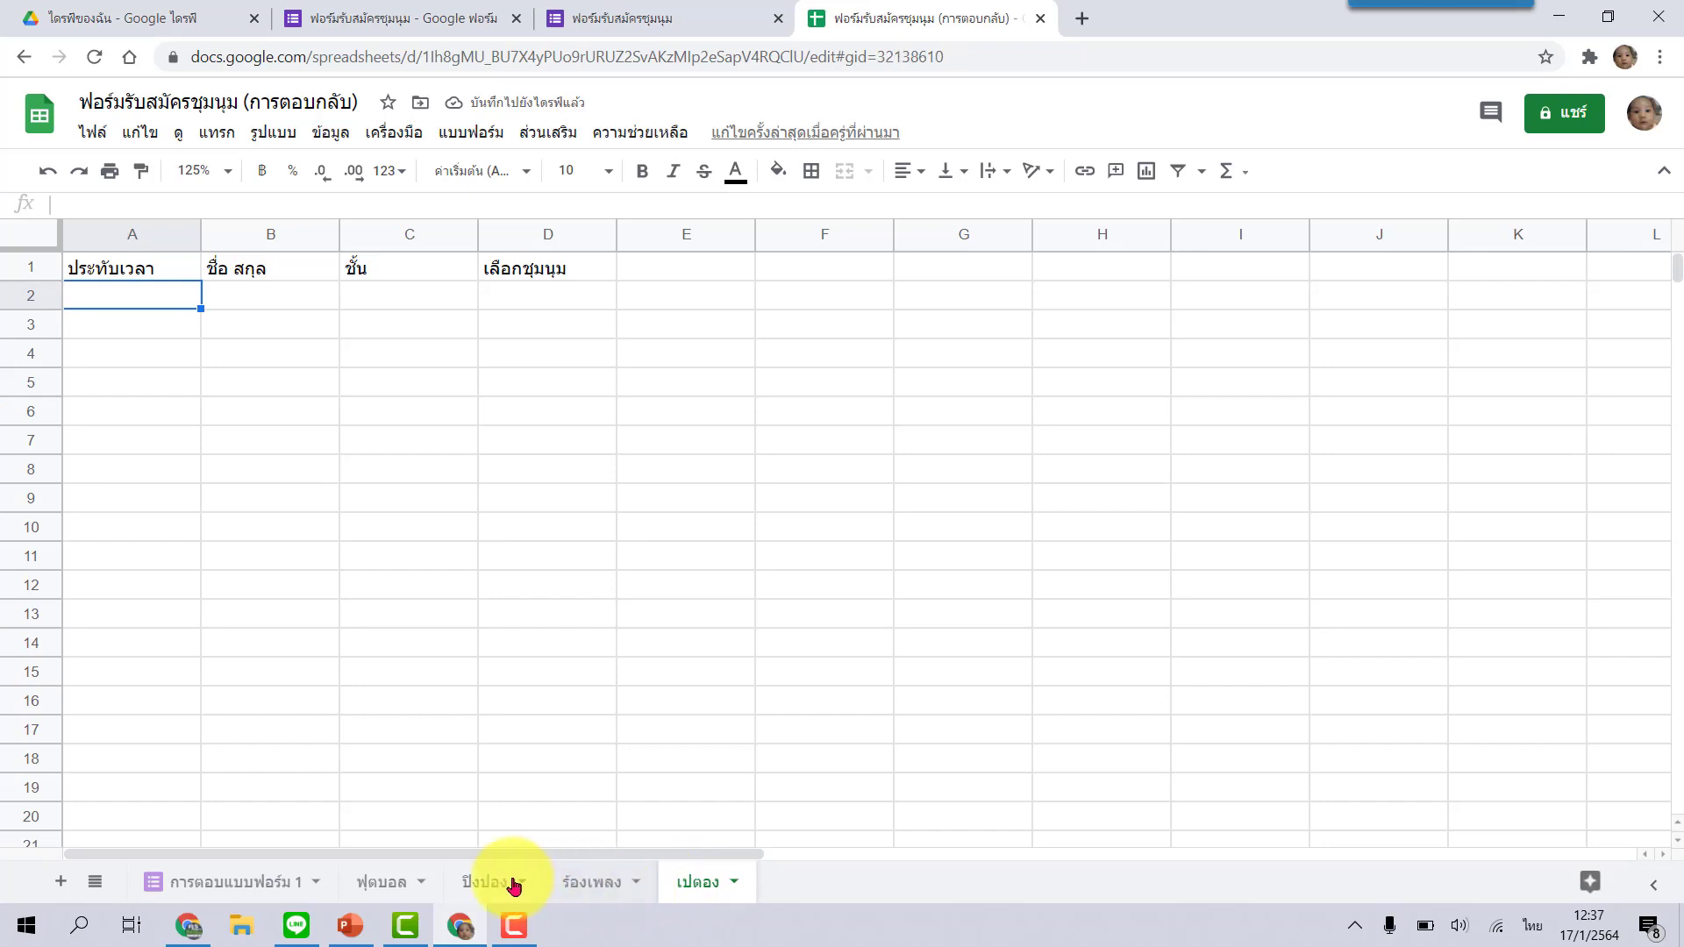
click(512, 886)
click(378, 884)
click(636, 20)
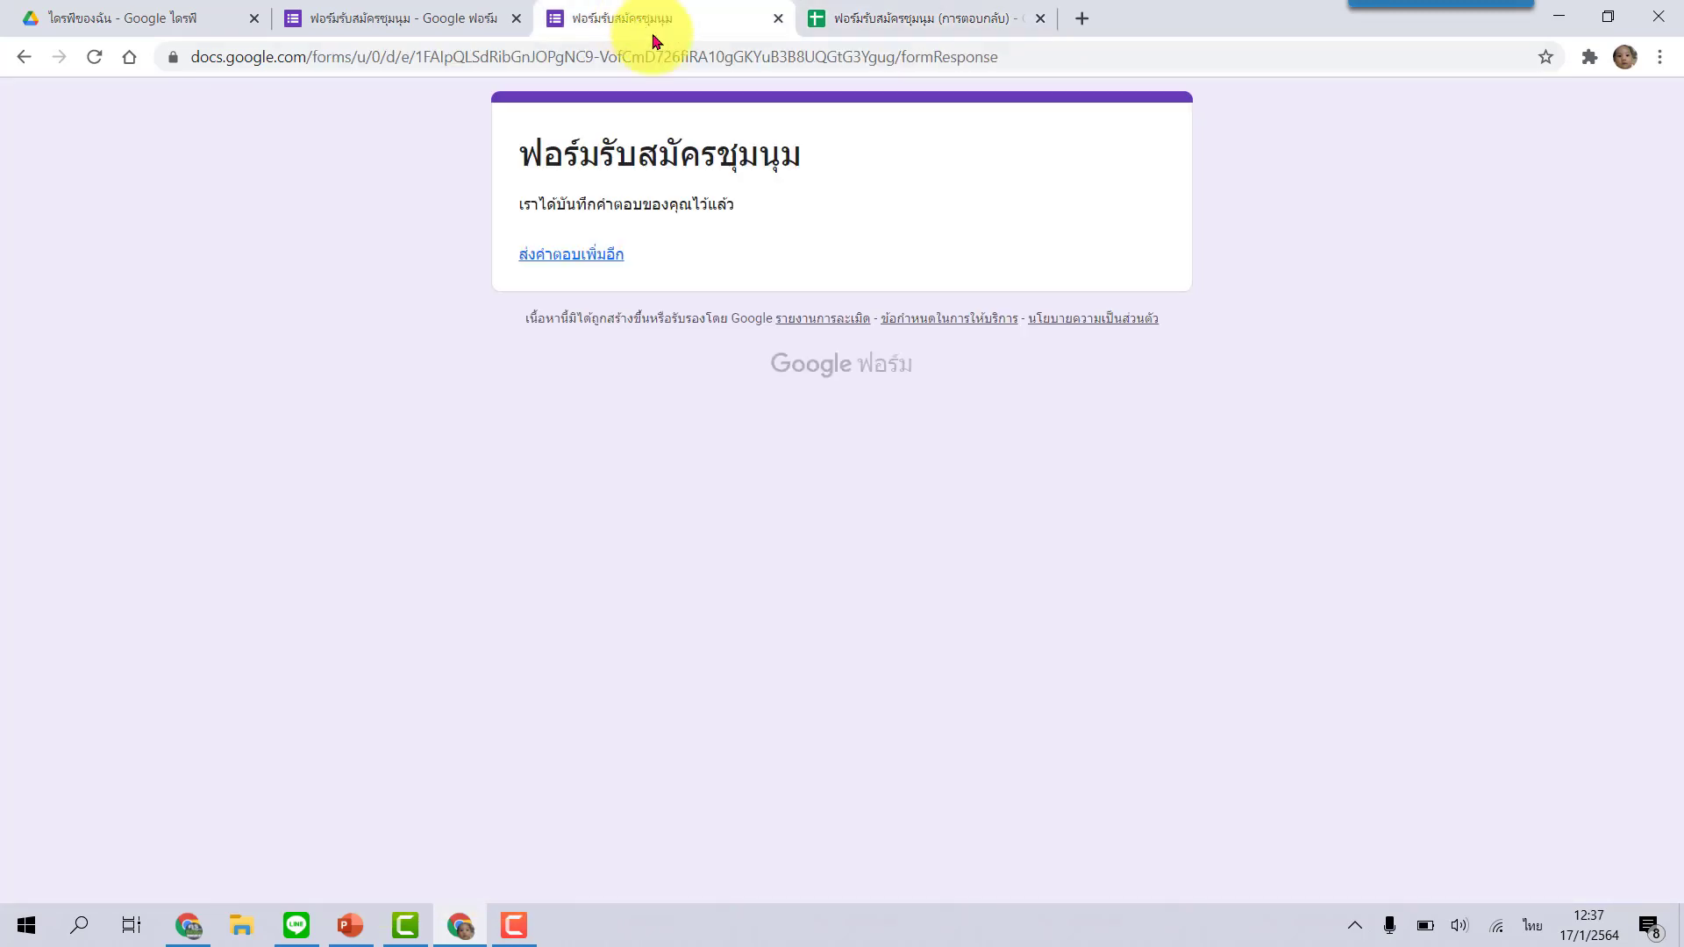
Submit another registration response with a sample full name, class ม.3 and club ปิงปอง
click(585, 256)
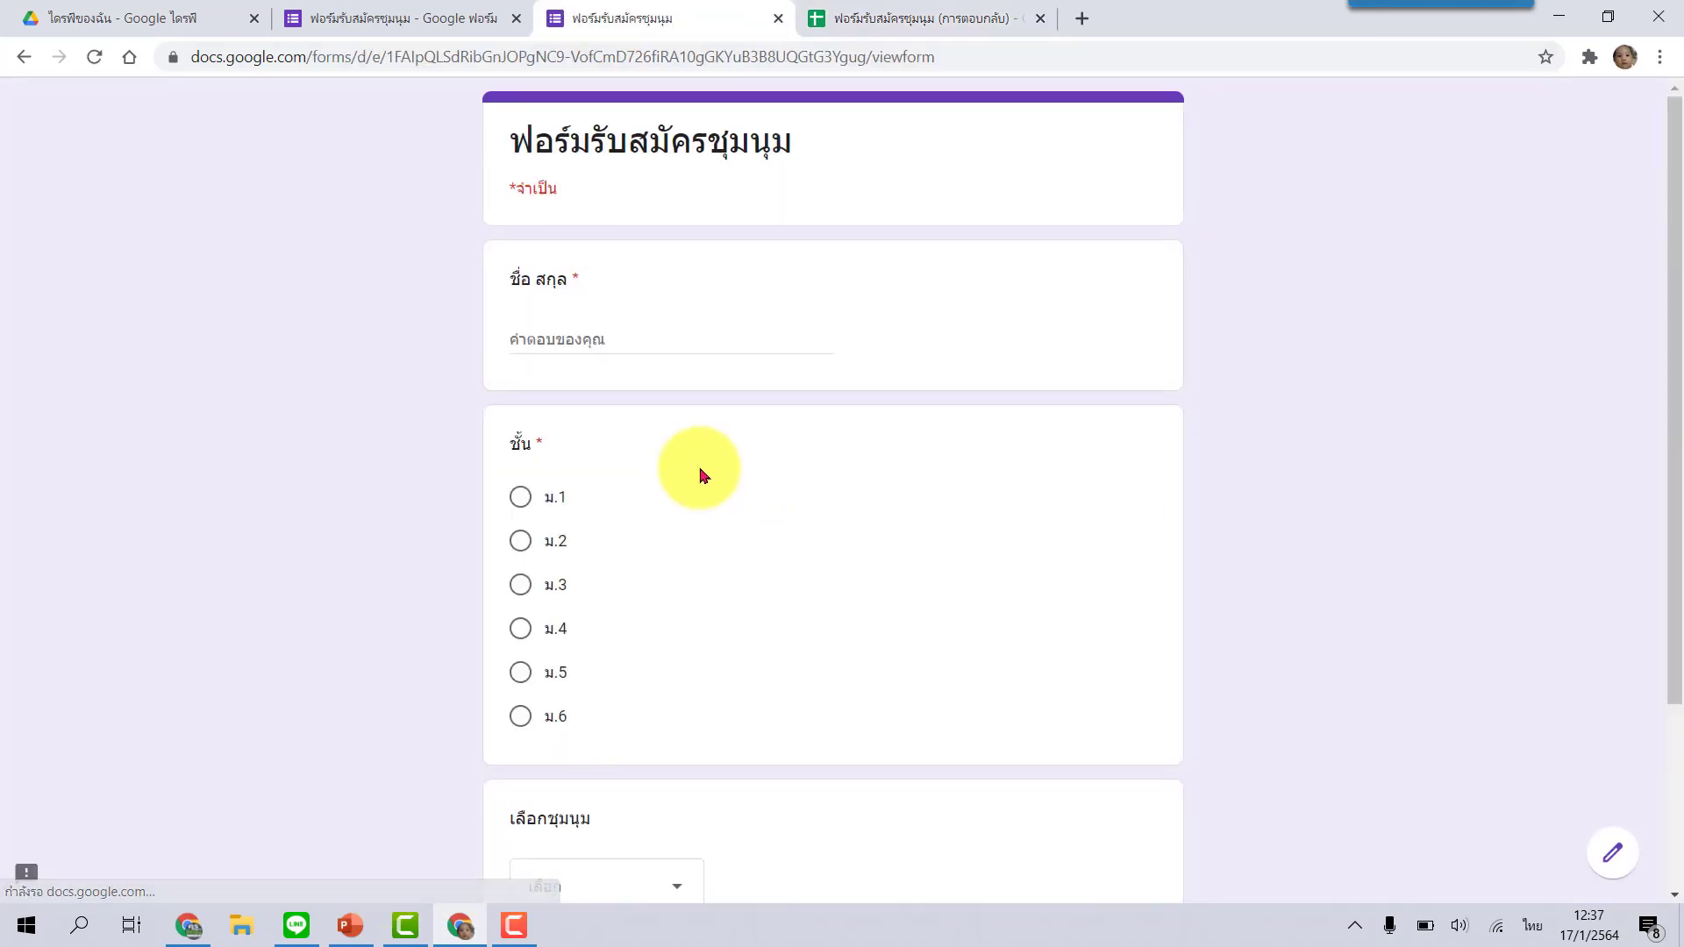
click(613, 332)
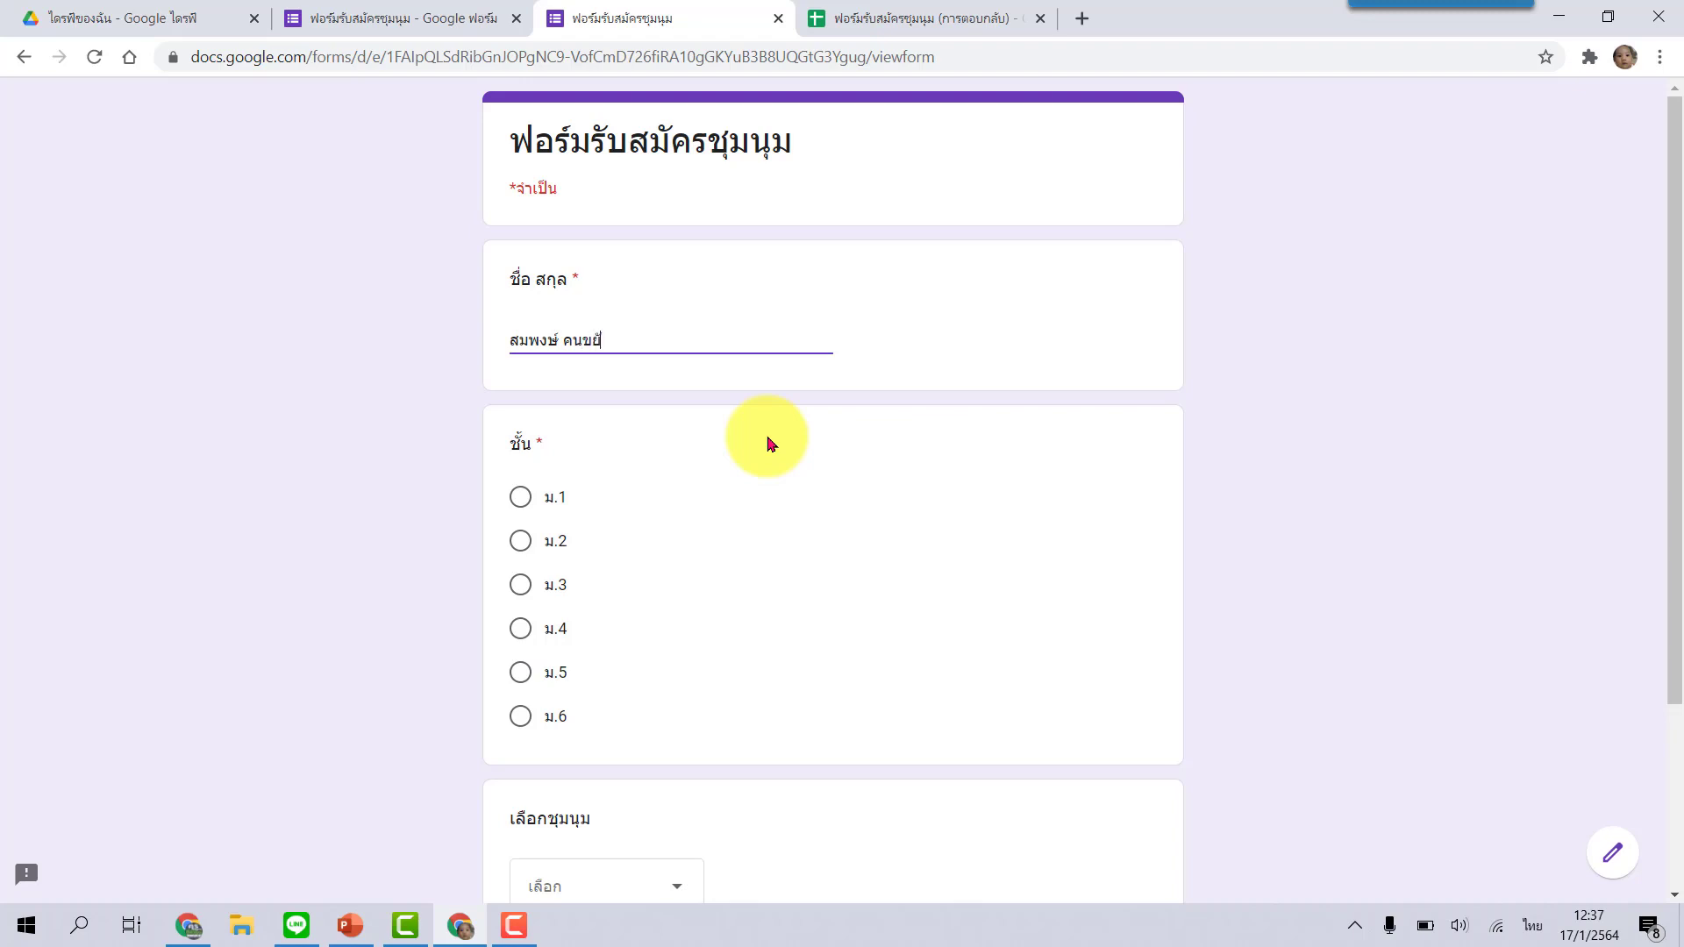
click(561, 596)
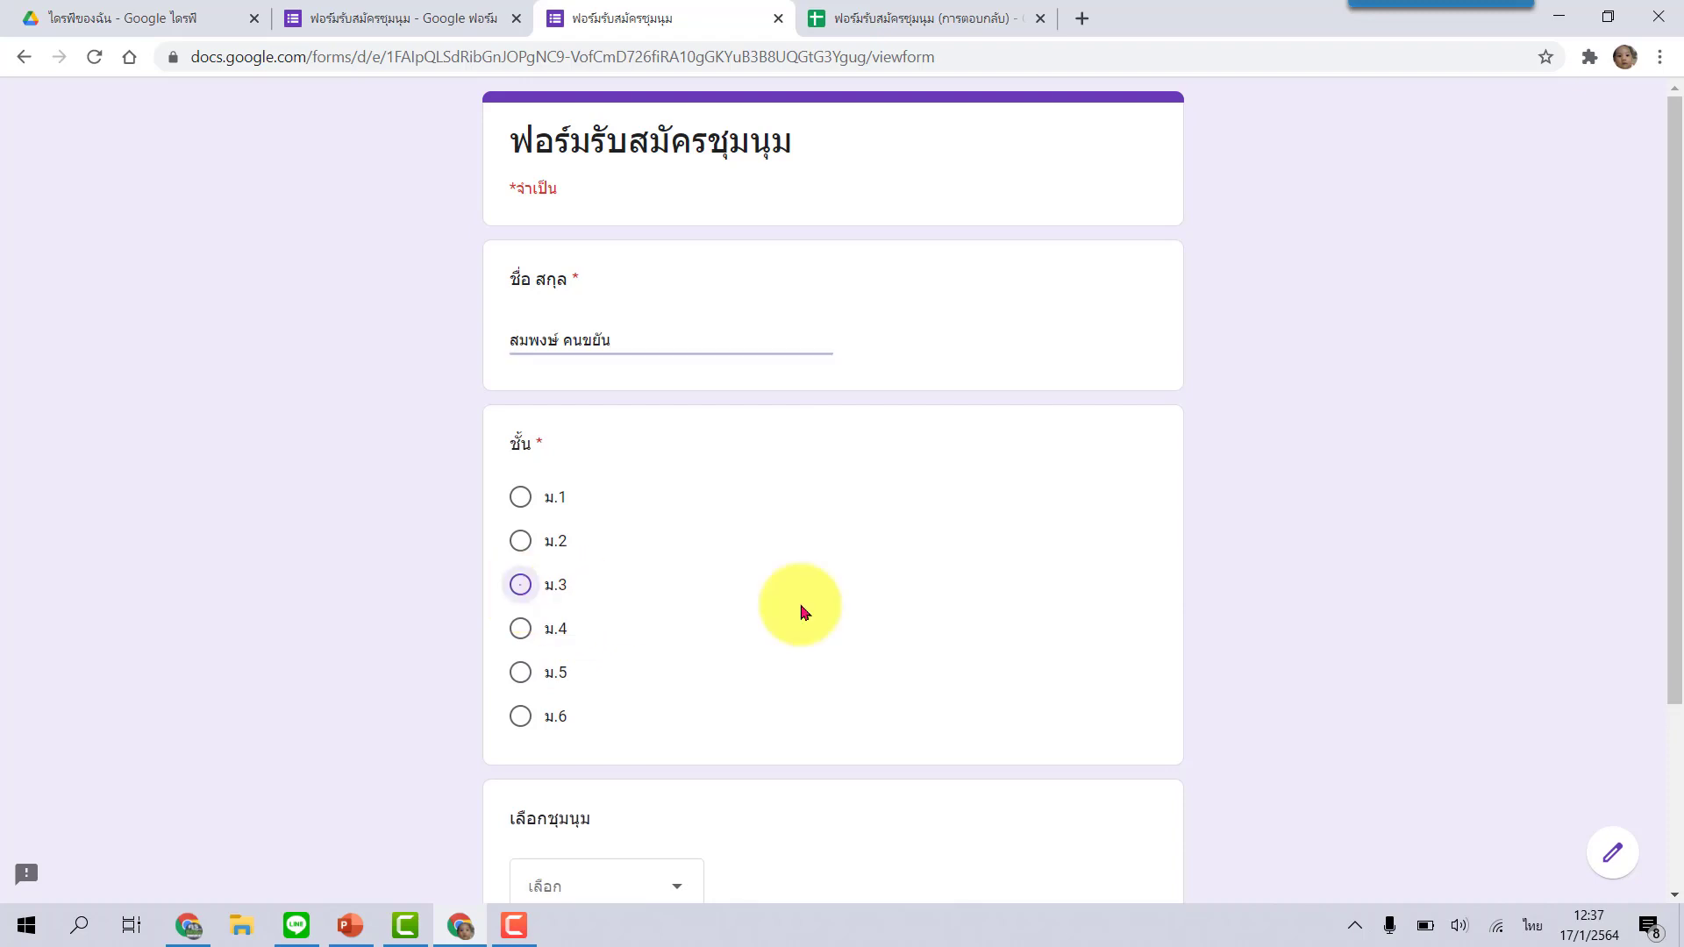
scroll(801, 605, down, 3)
click(674, 651)
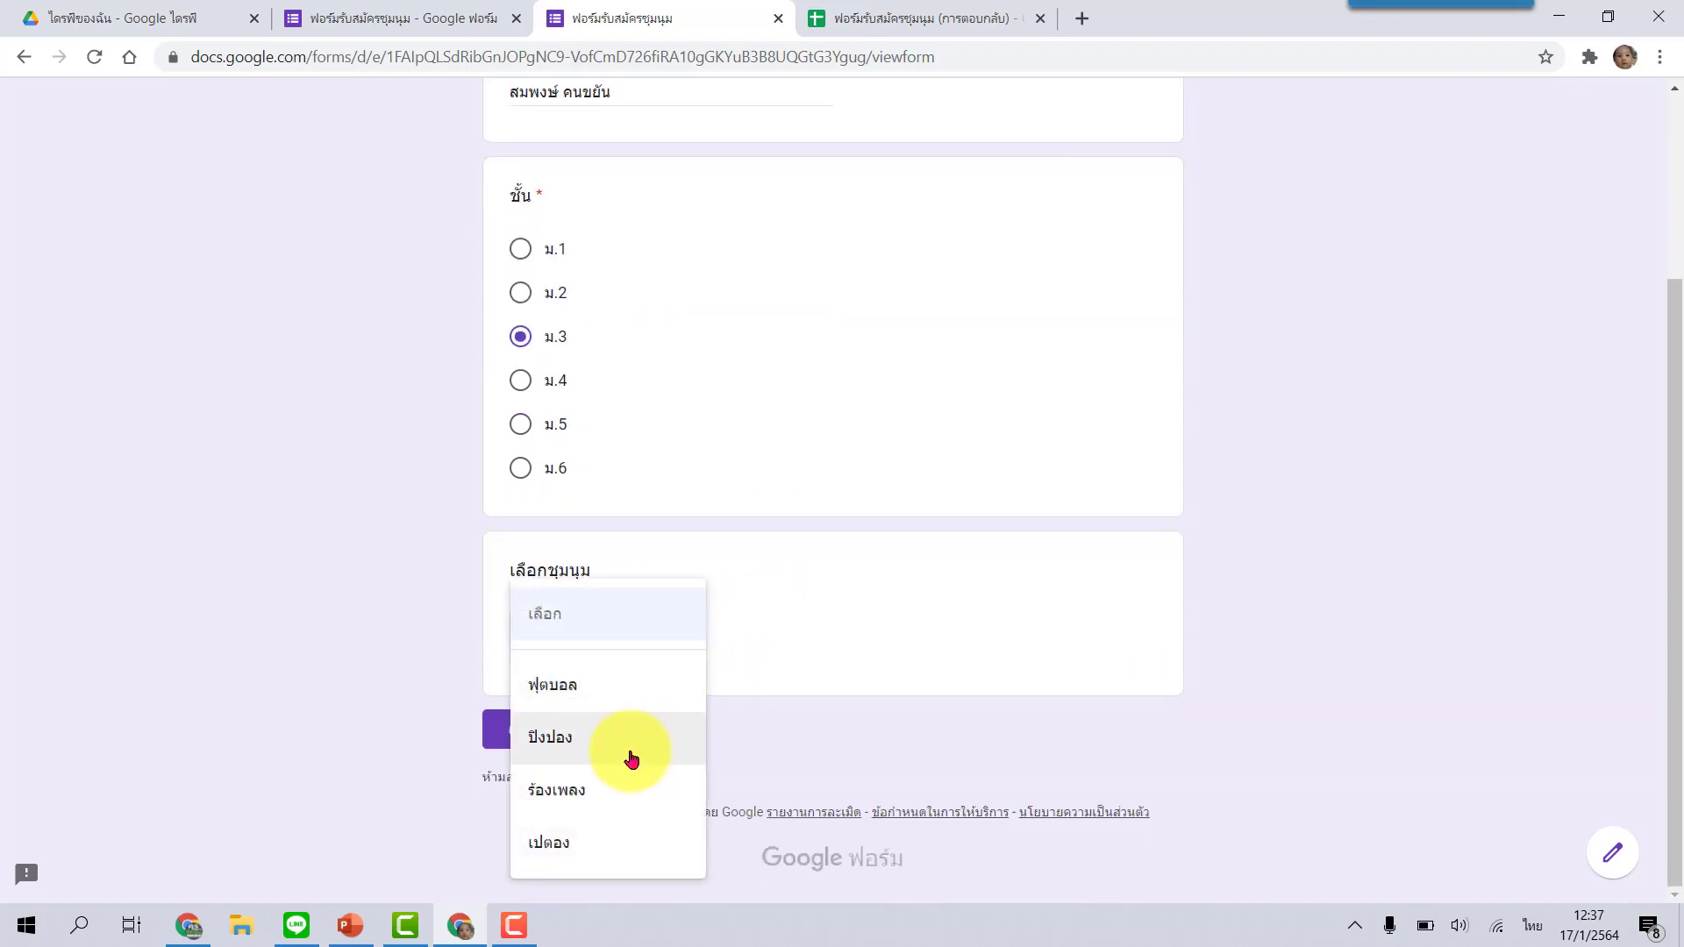
click(602, 747)
click(510, 733)
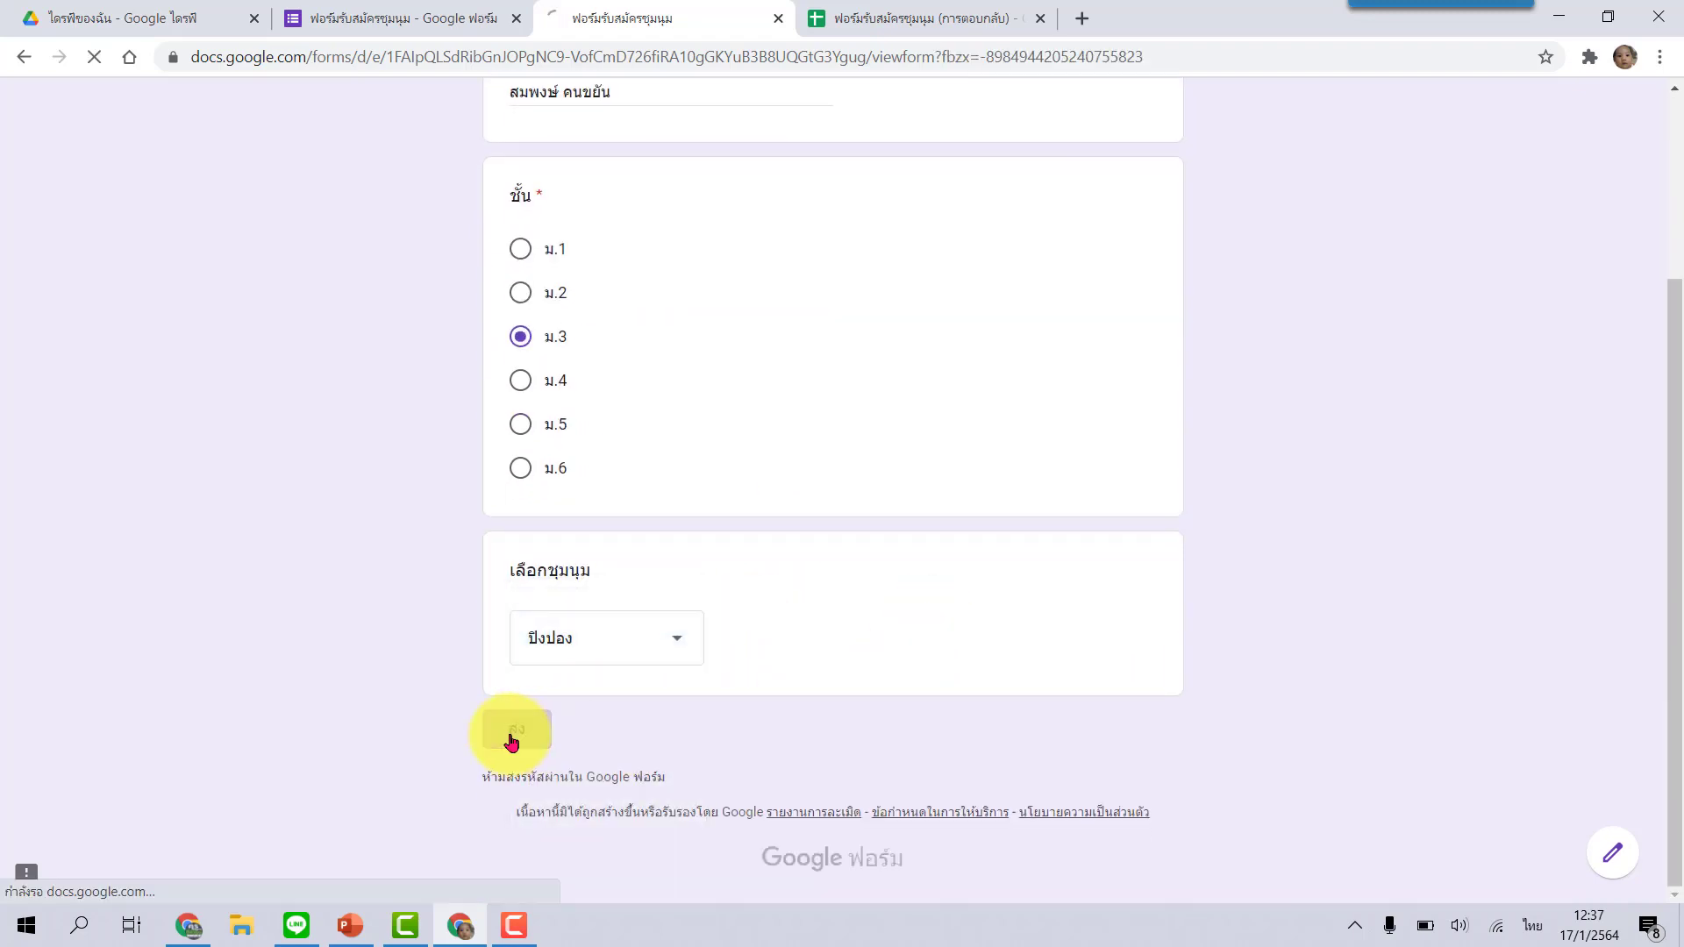
Check the new registration in the response spreadsheet by comparing the ปิงปอง and ฟุตบอล sheets
click(886, 17)
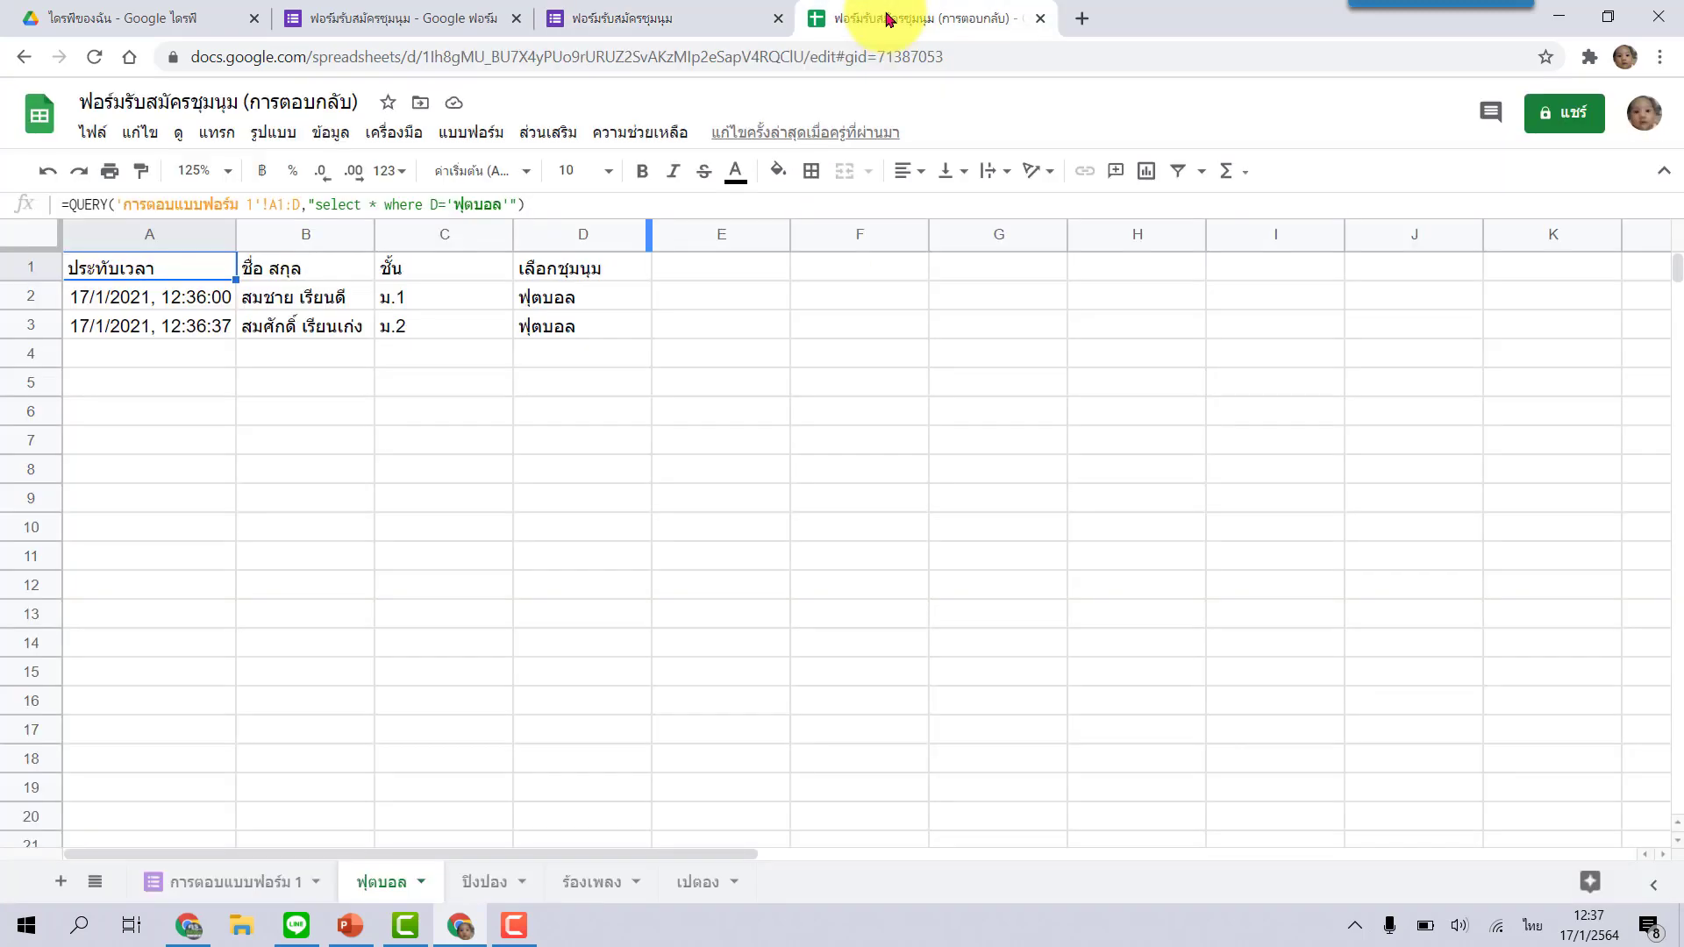
click(487, 881)
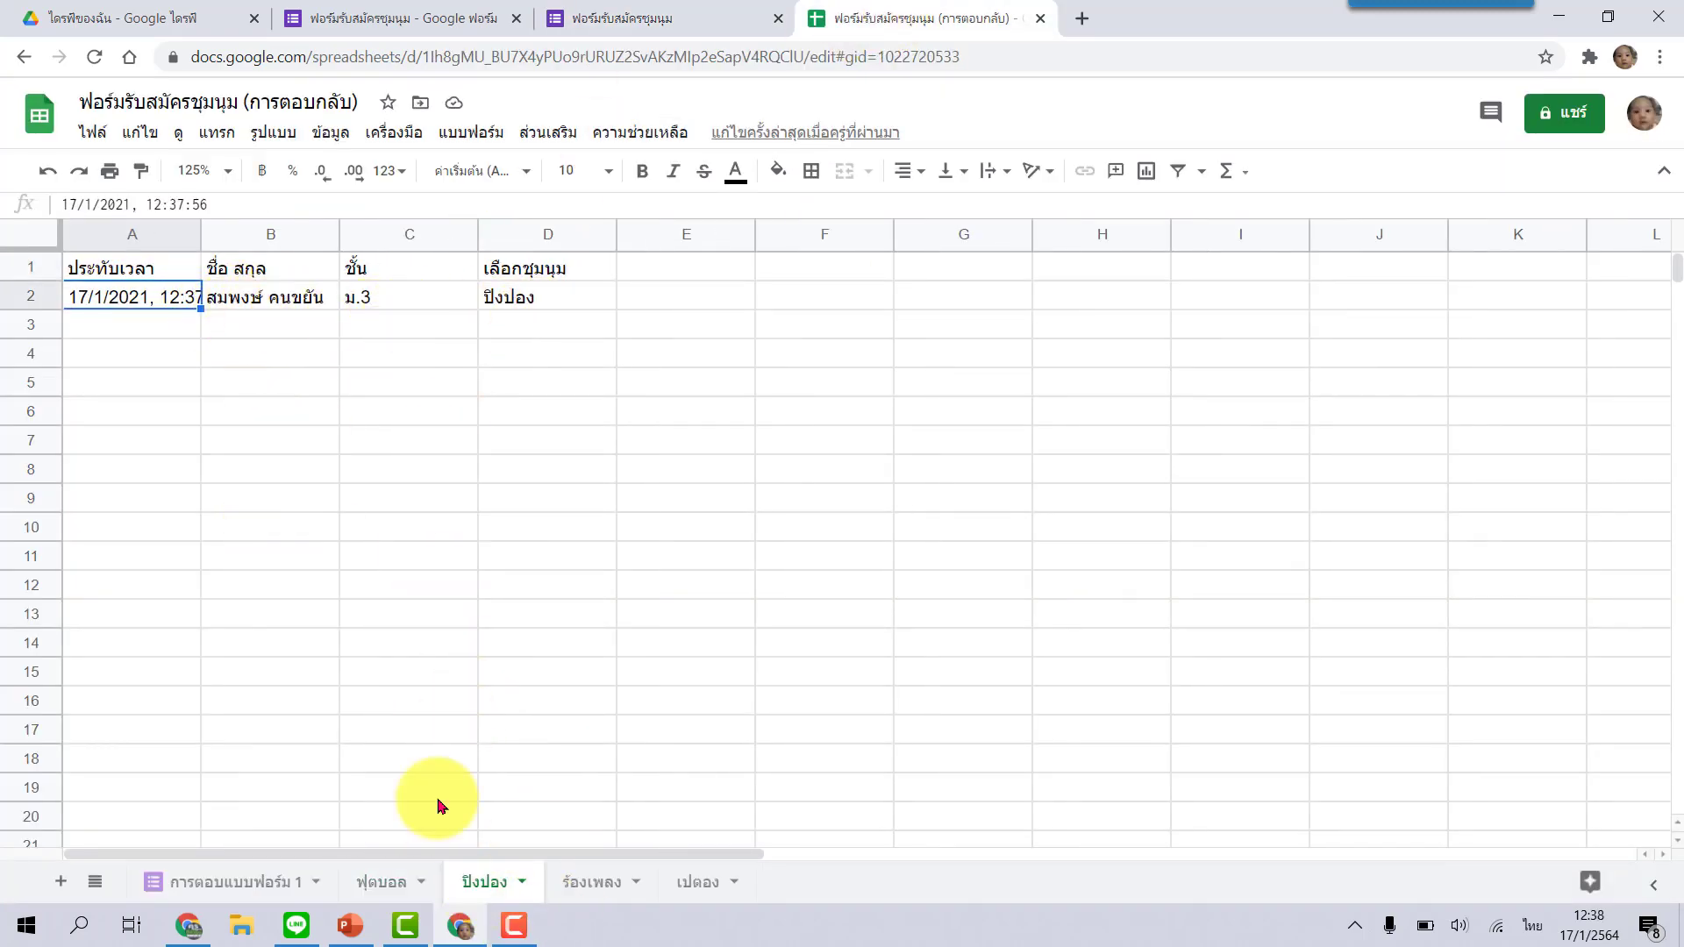
click(386, 884)
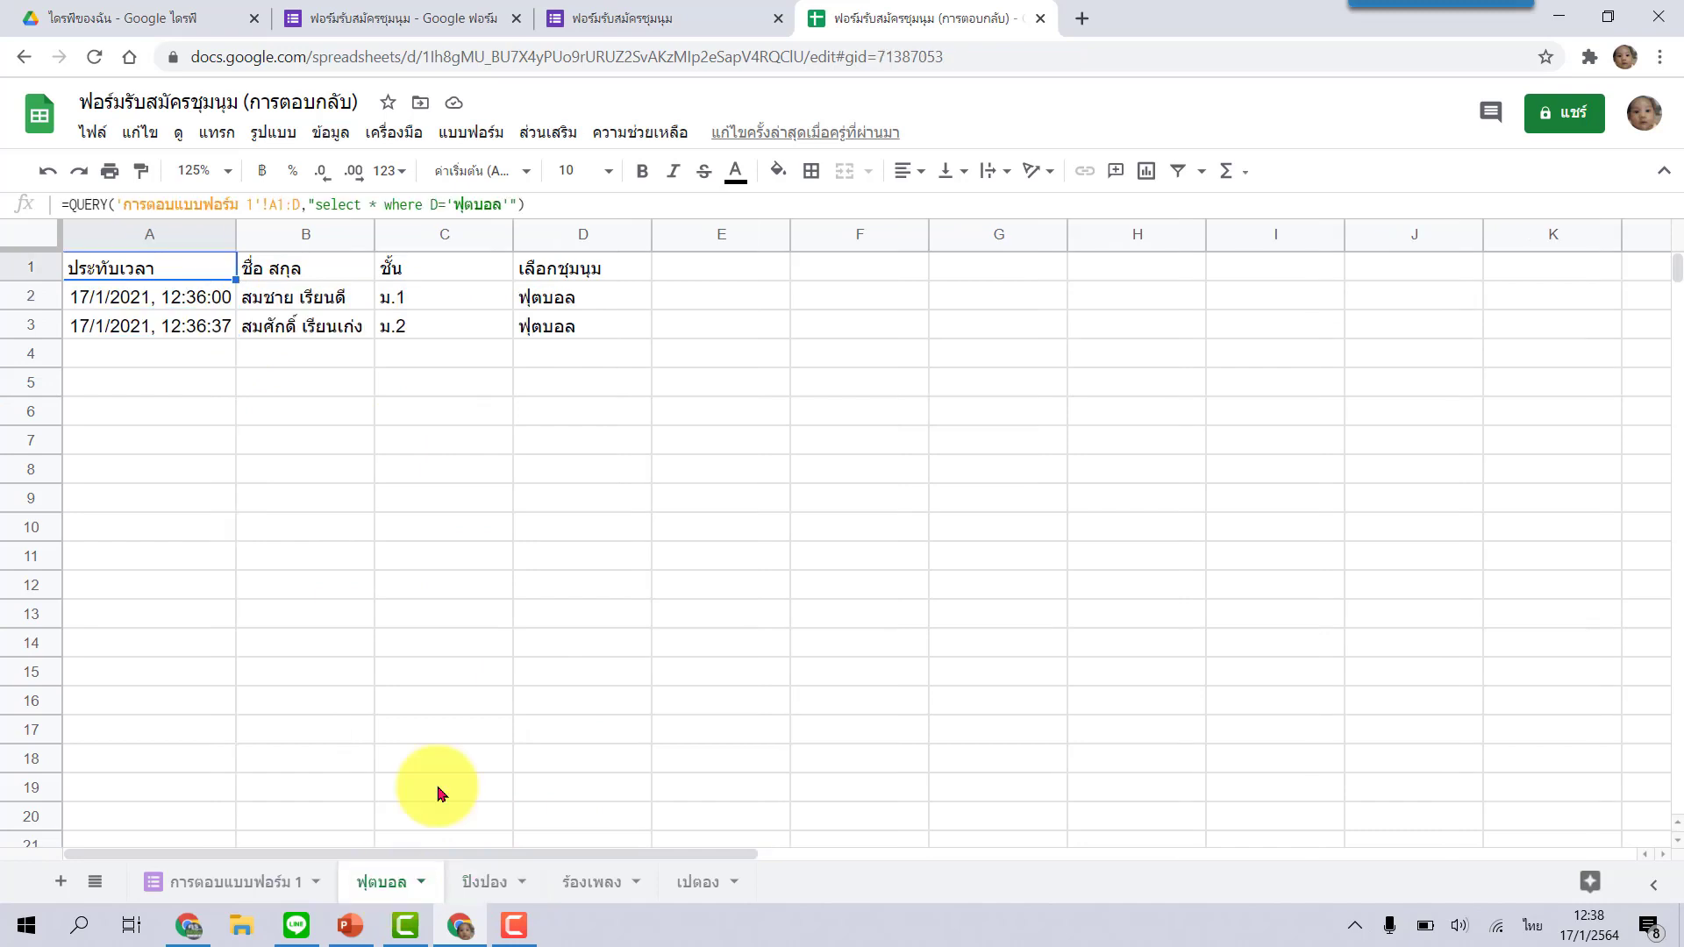
click(484, 885)
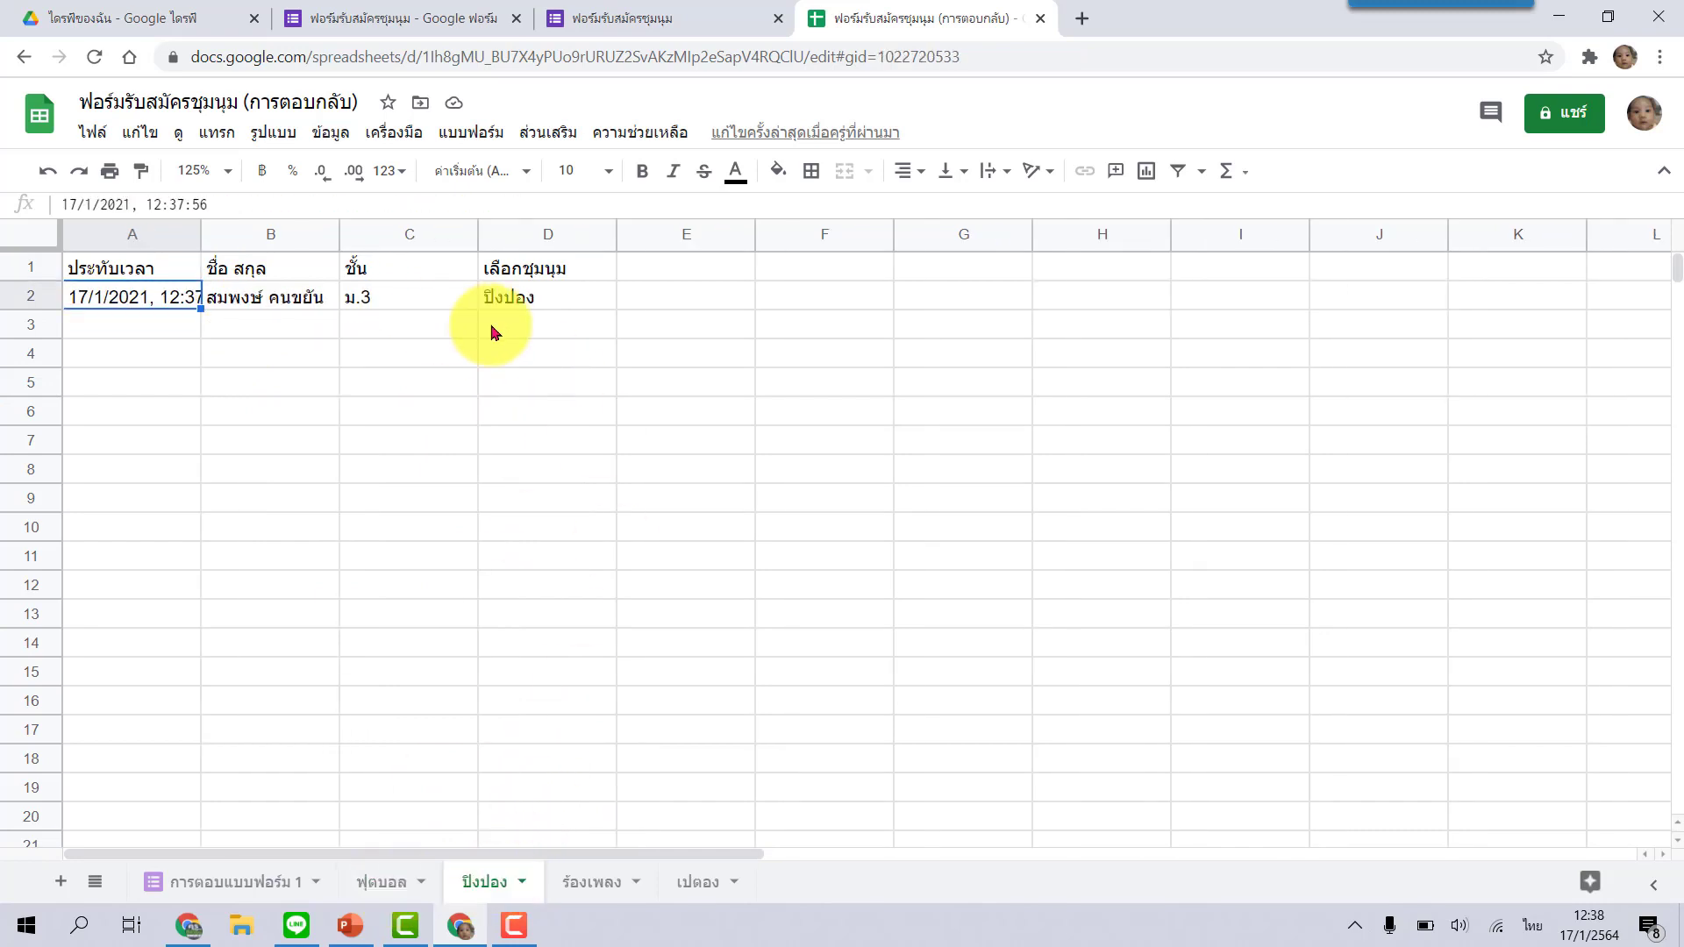
Return to the registration form and submit another response with a sample full name, class ม.5 and club ร้องเพลง
click(658, 20)
click(579, 261)
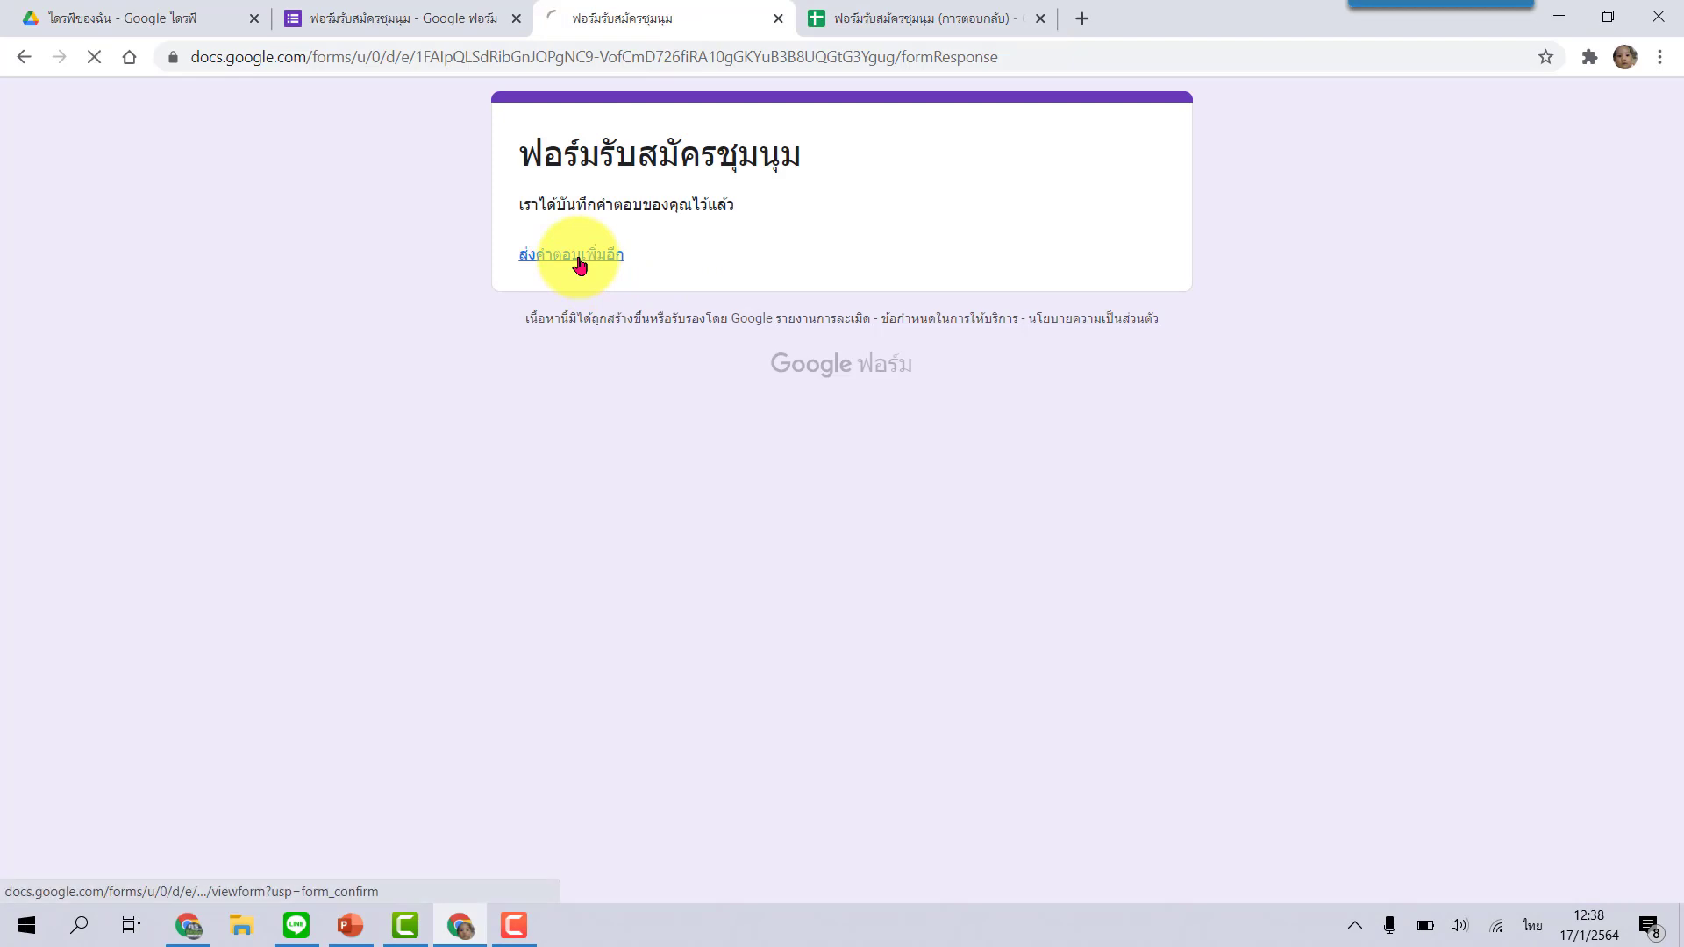
click(563, 339)
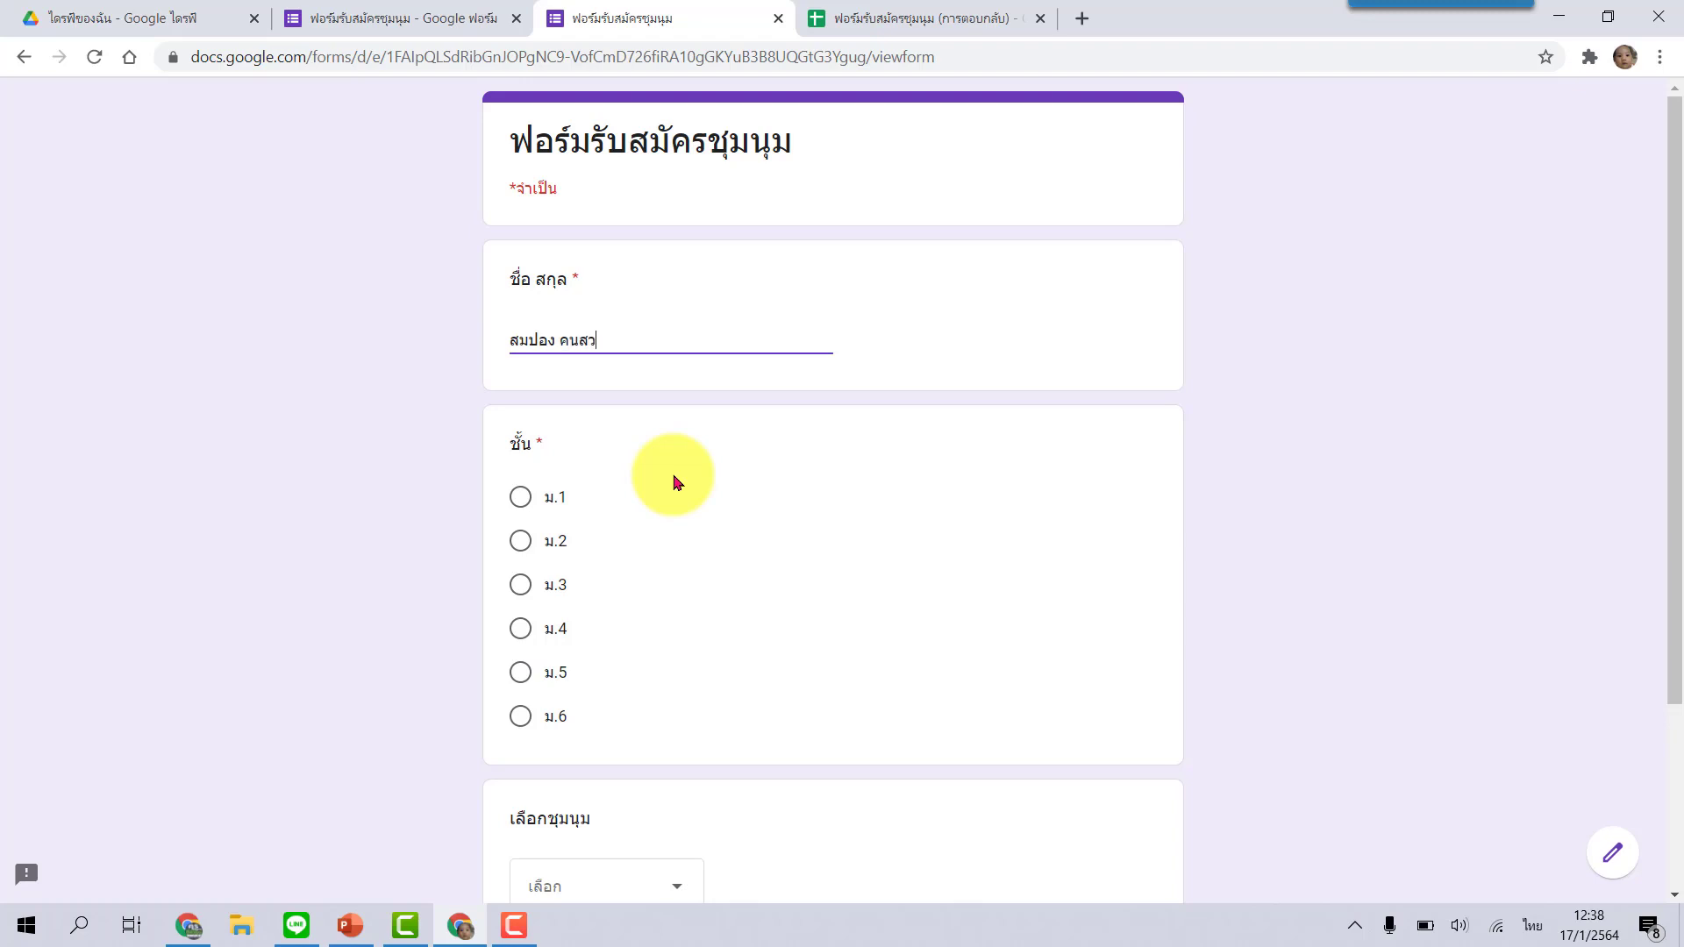
click(521, 676)
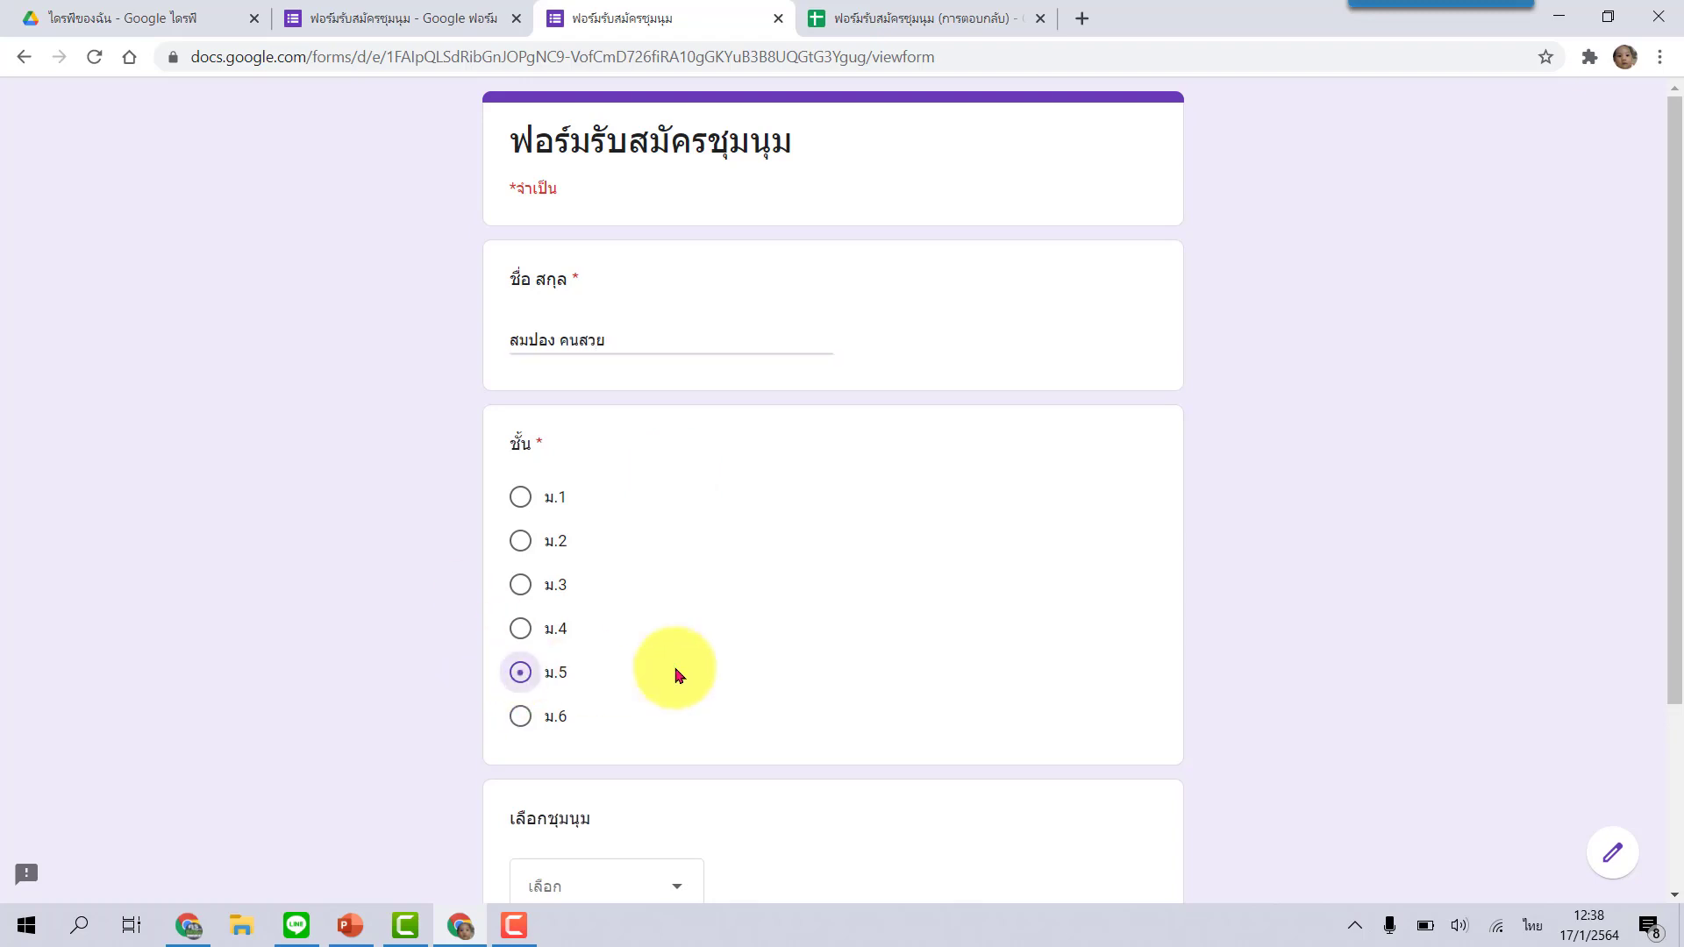
scroll(702, 631, down, 3)
click(665, 639)
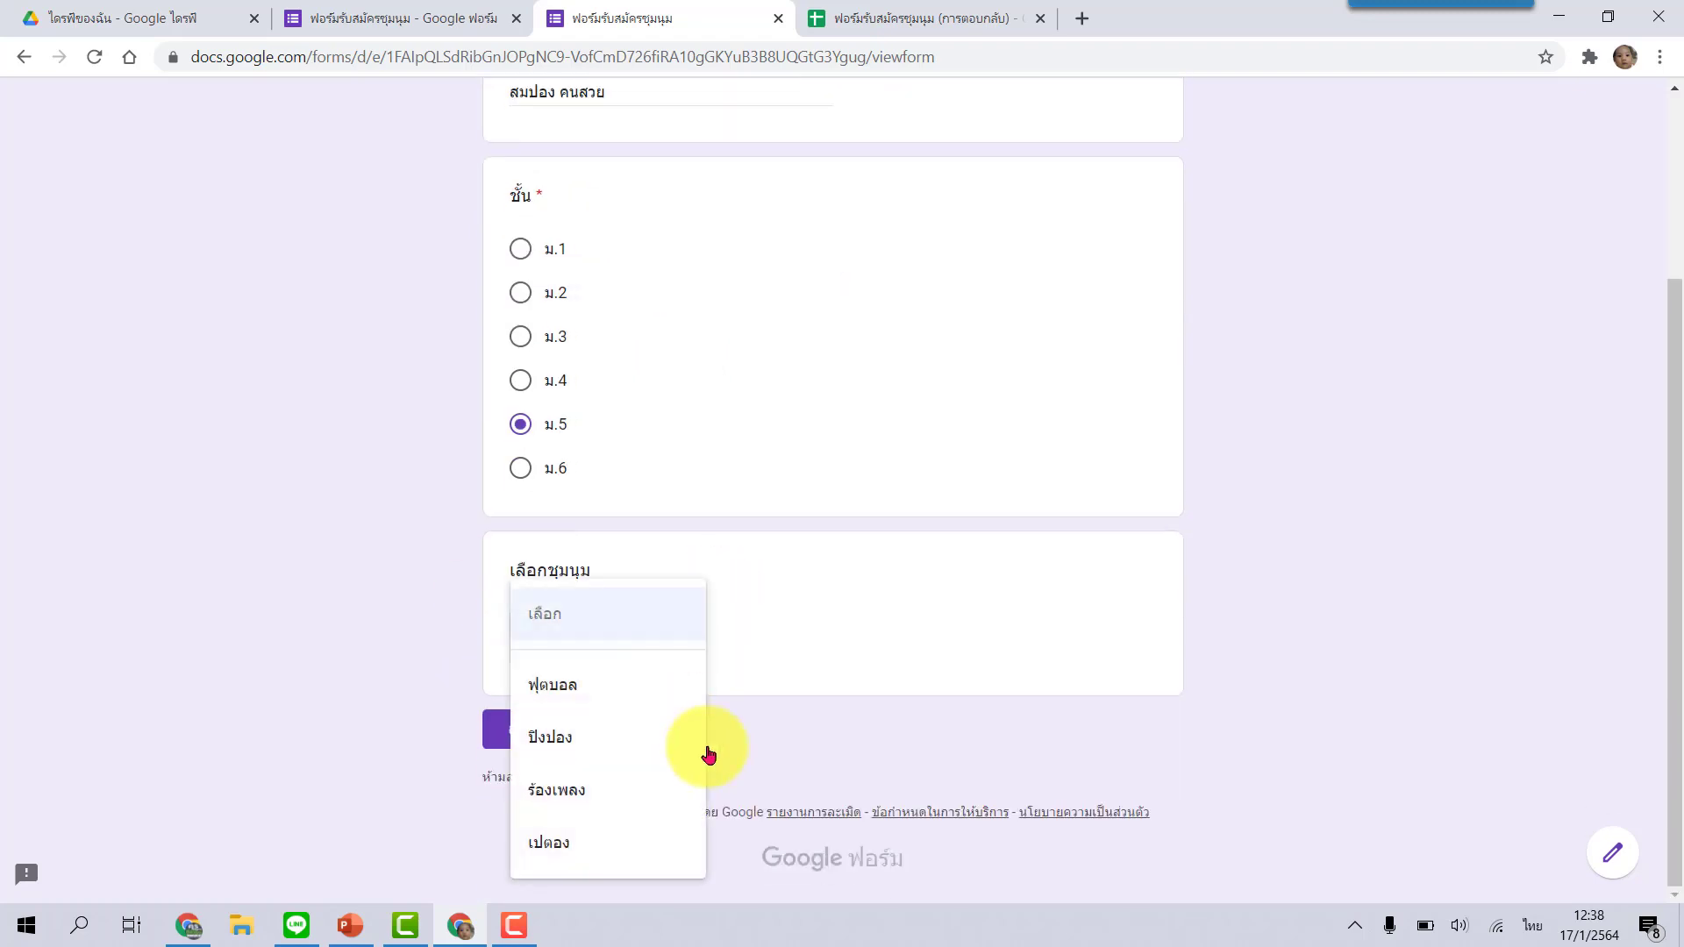
click(590, 793)
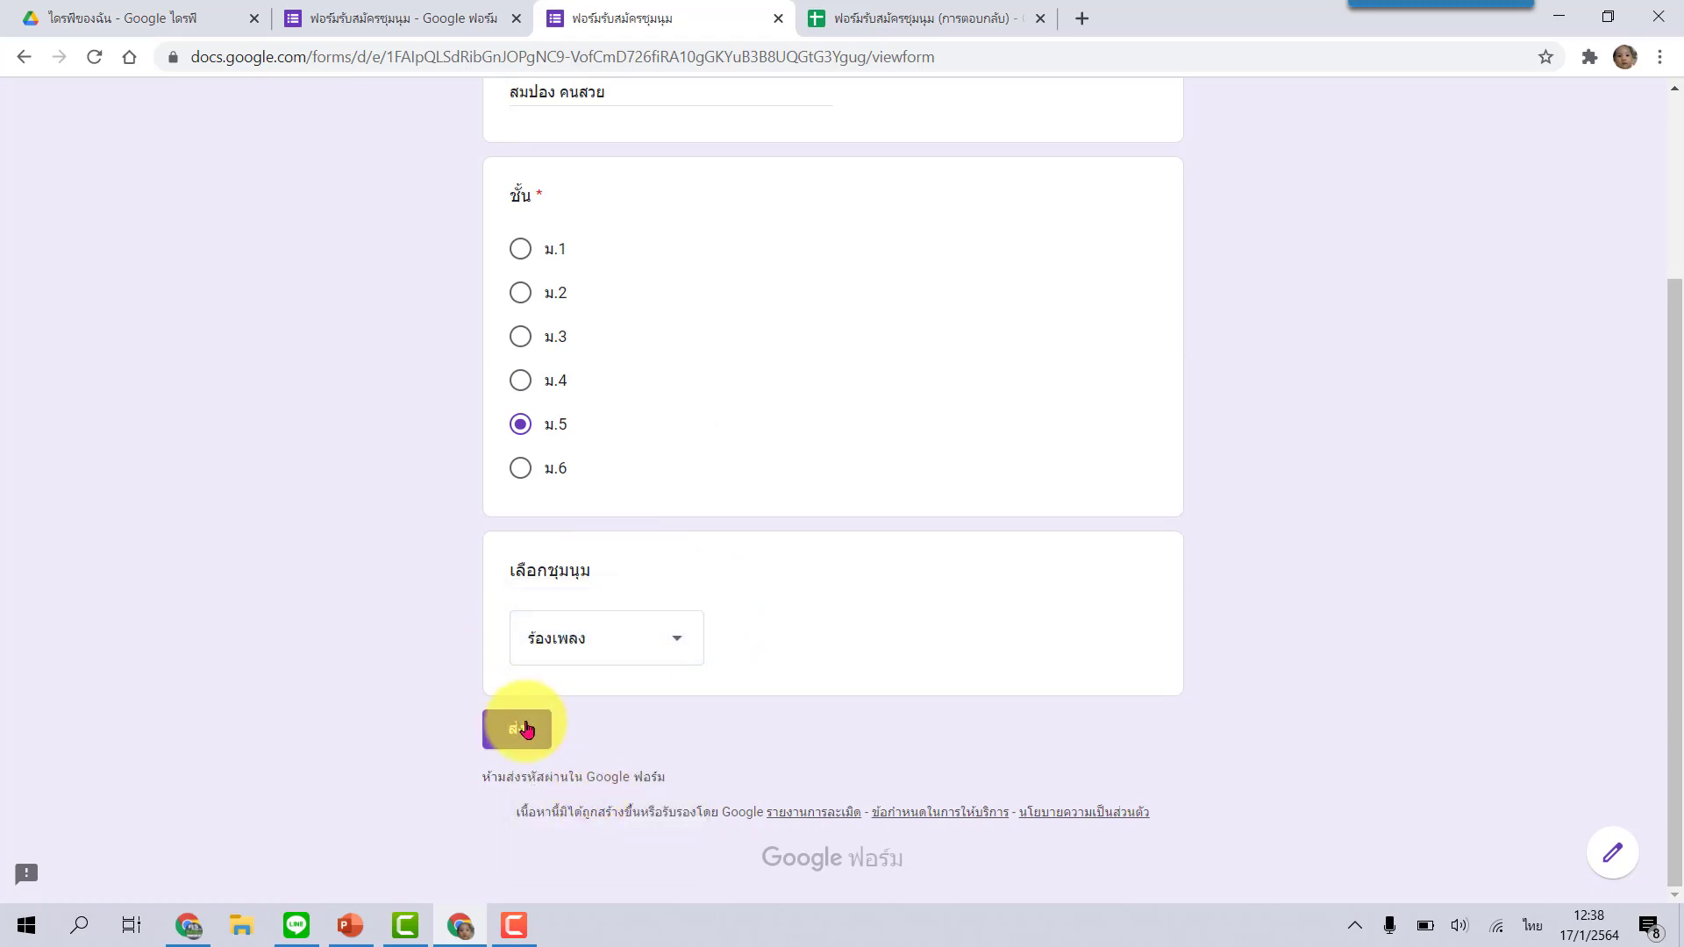
click(518, 727)
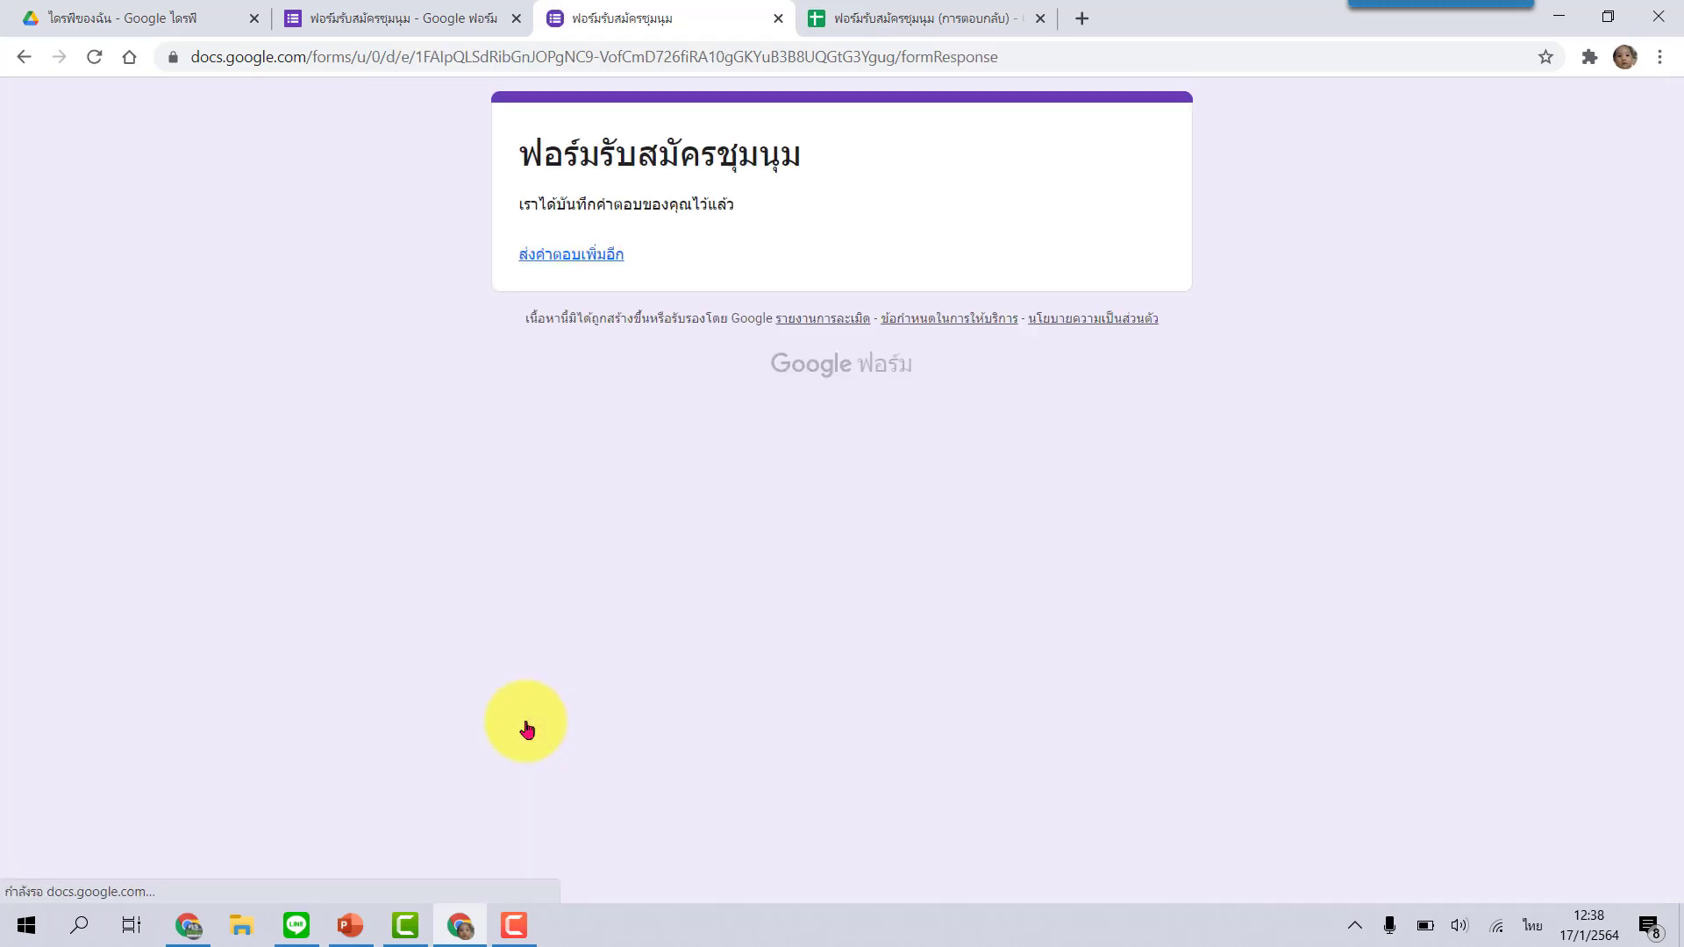
Compare the entries in the การตอบแบบฟอร์ม 1 sheet of the response spreadsheet with the ร้องเพลง, ฟุตบอล, ปิงปอง and เปตอง sheets
click(859, 21)
click(584, 884)
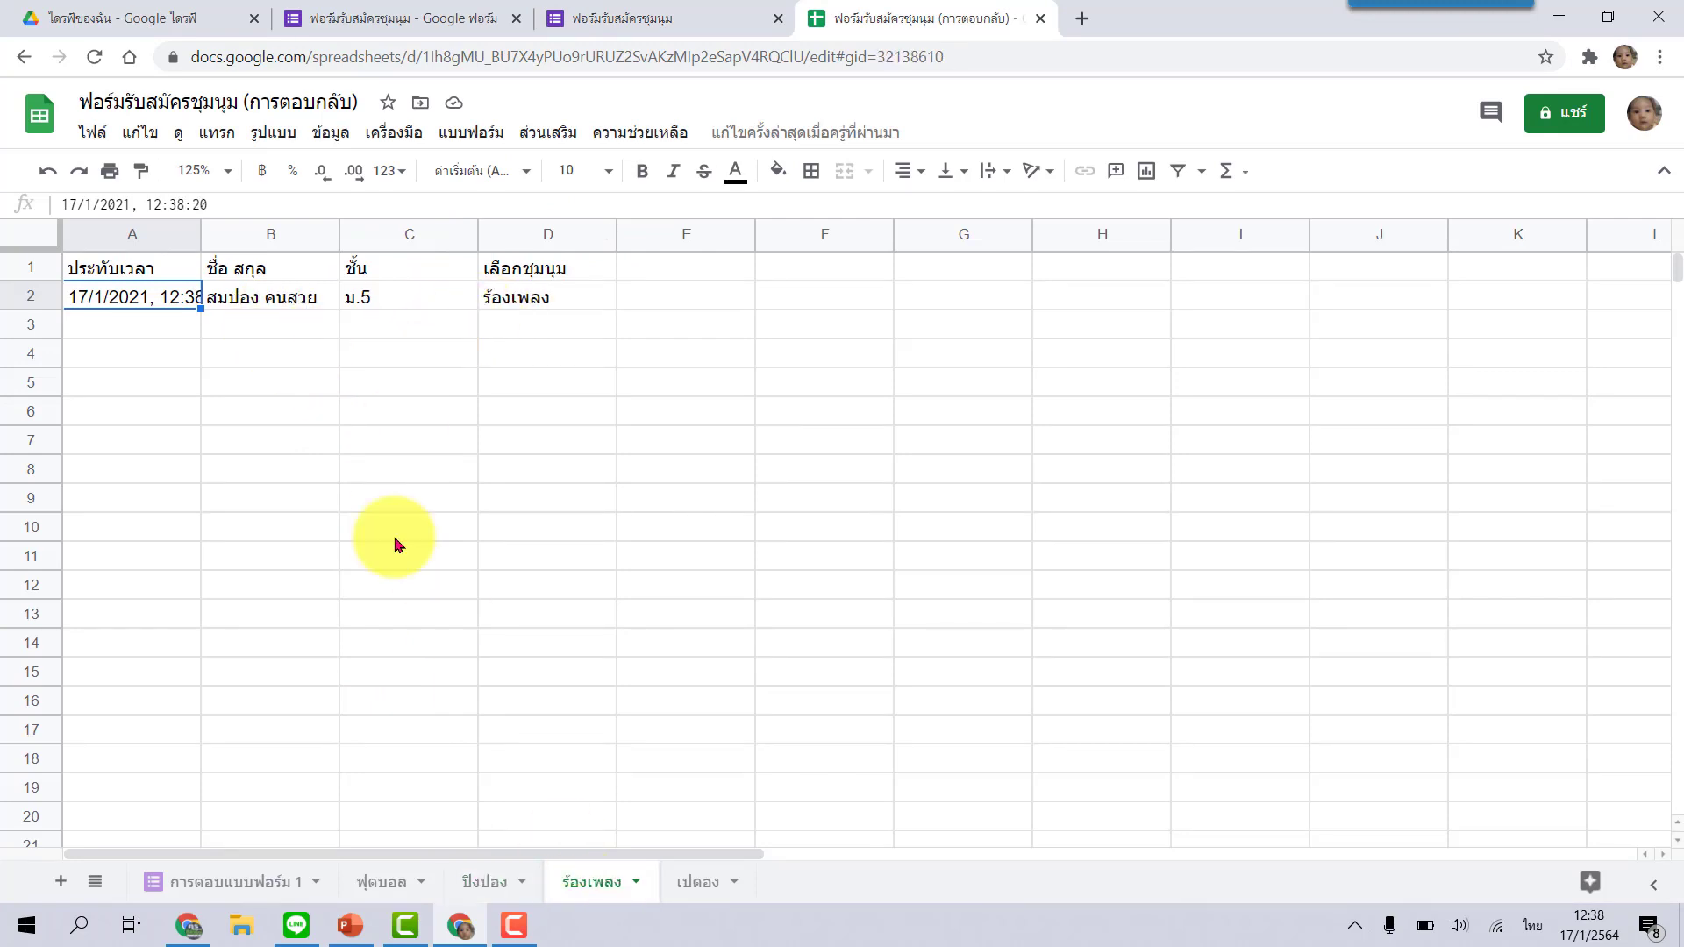
click(218, 884)
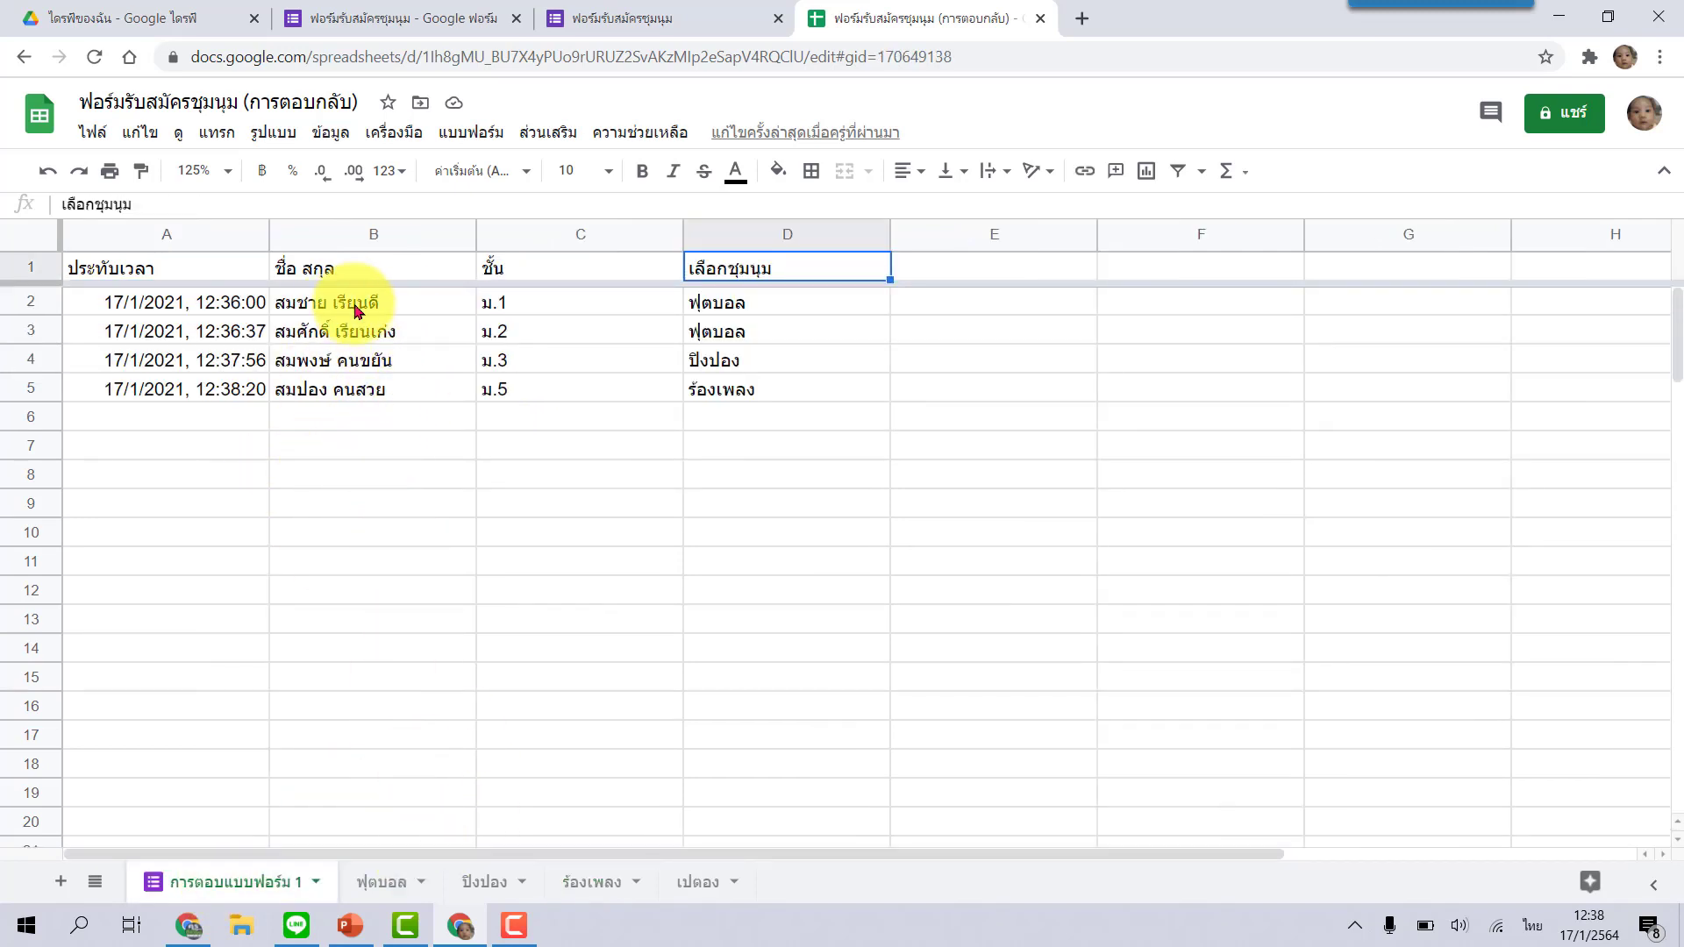
click(384, 883)
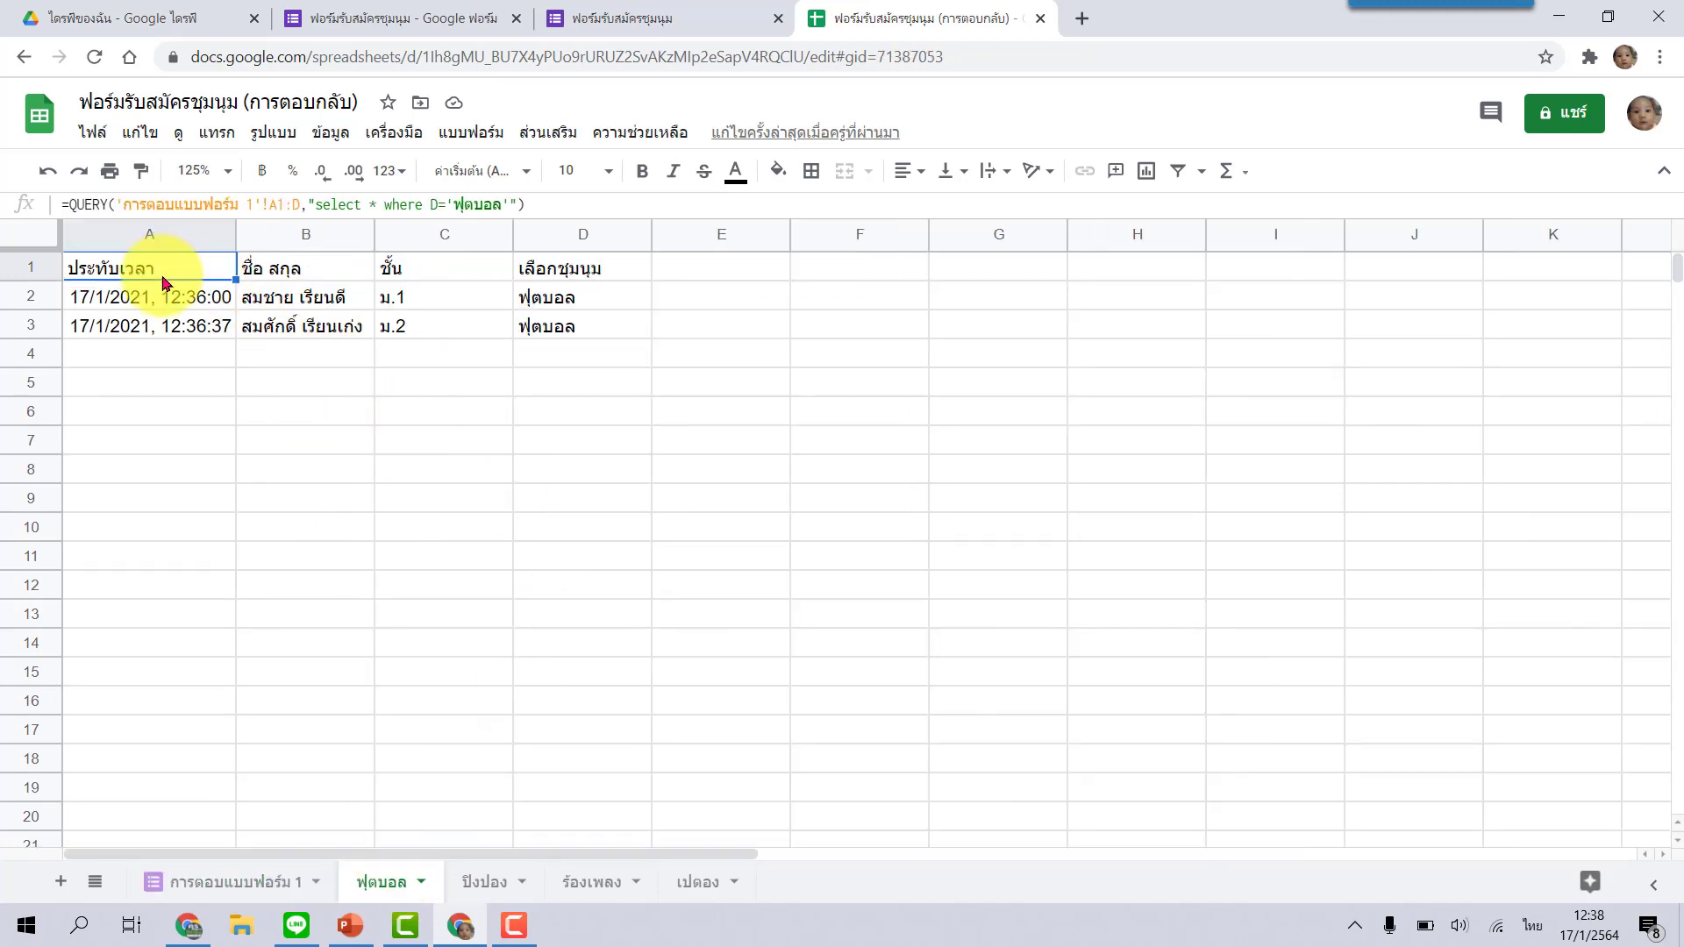
click(305, 368)
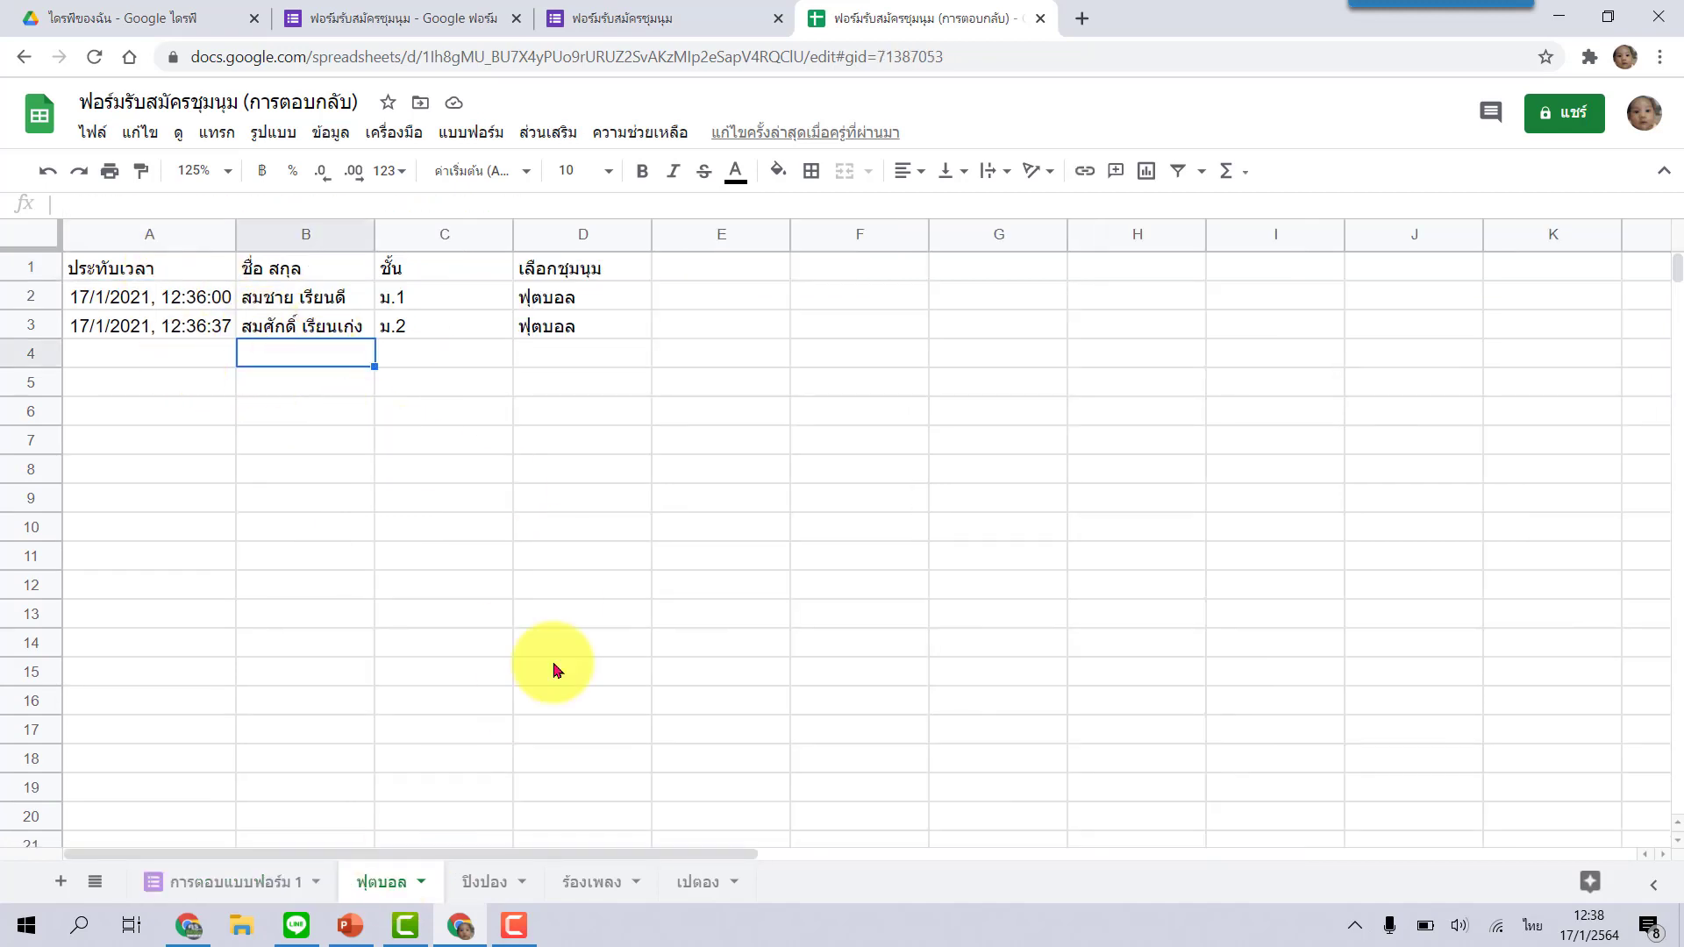
click(482, 881)
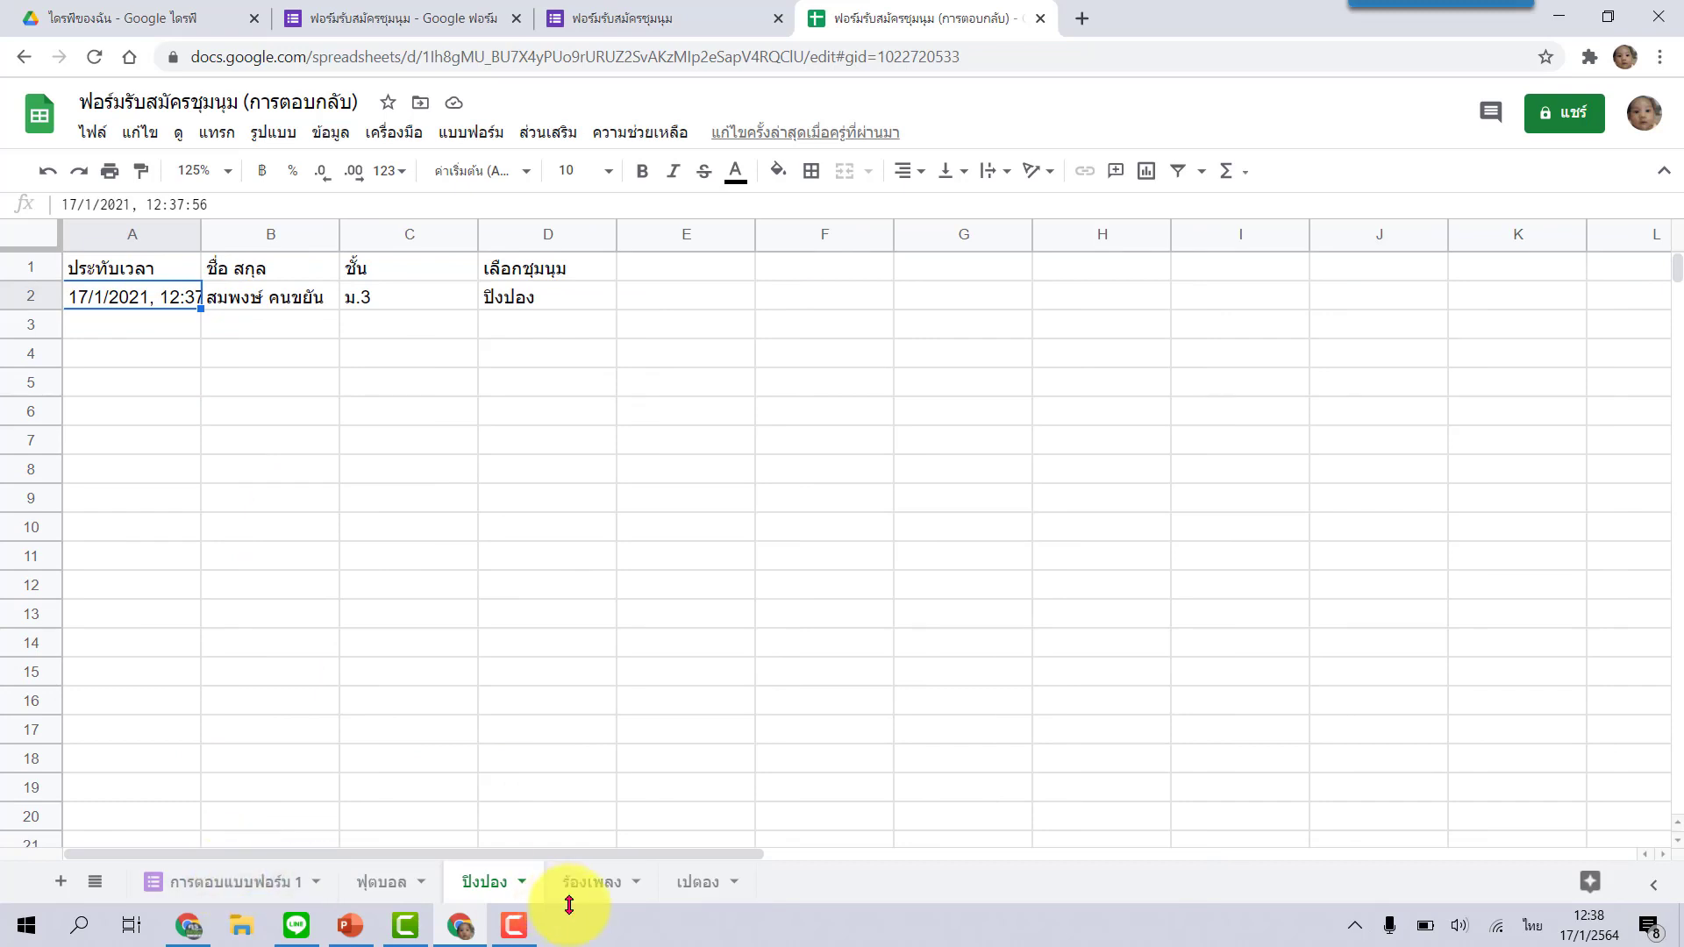
click(597, 890)
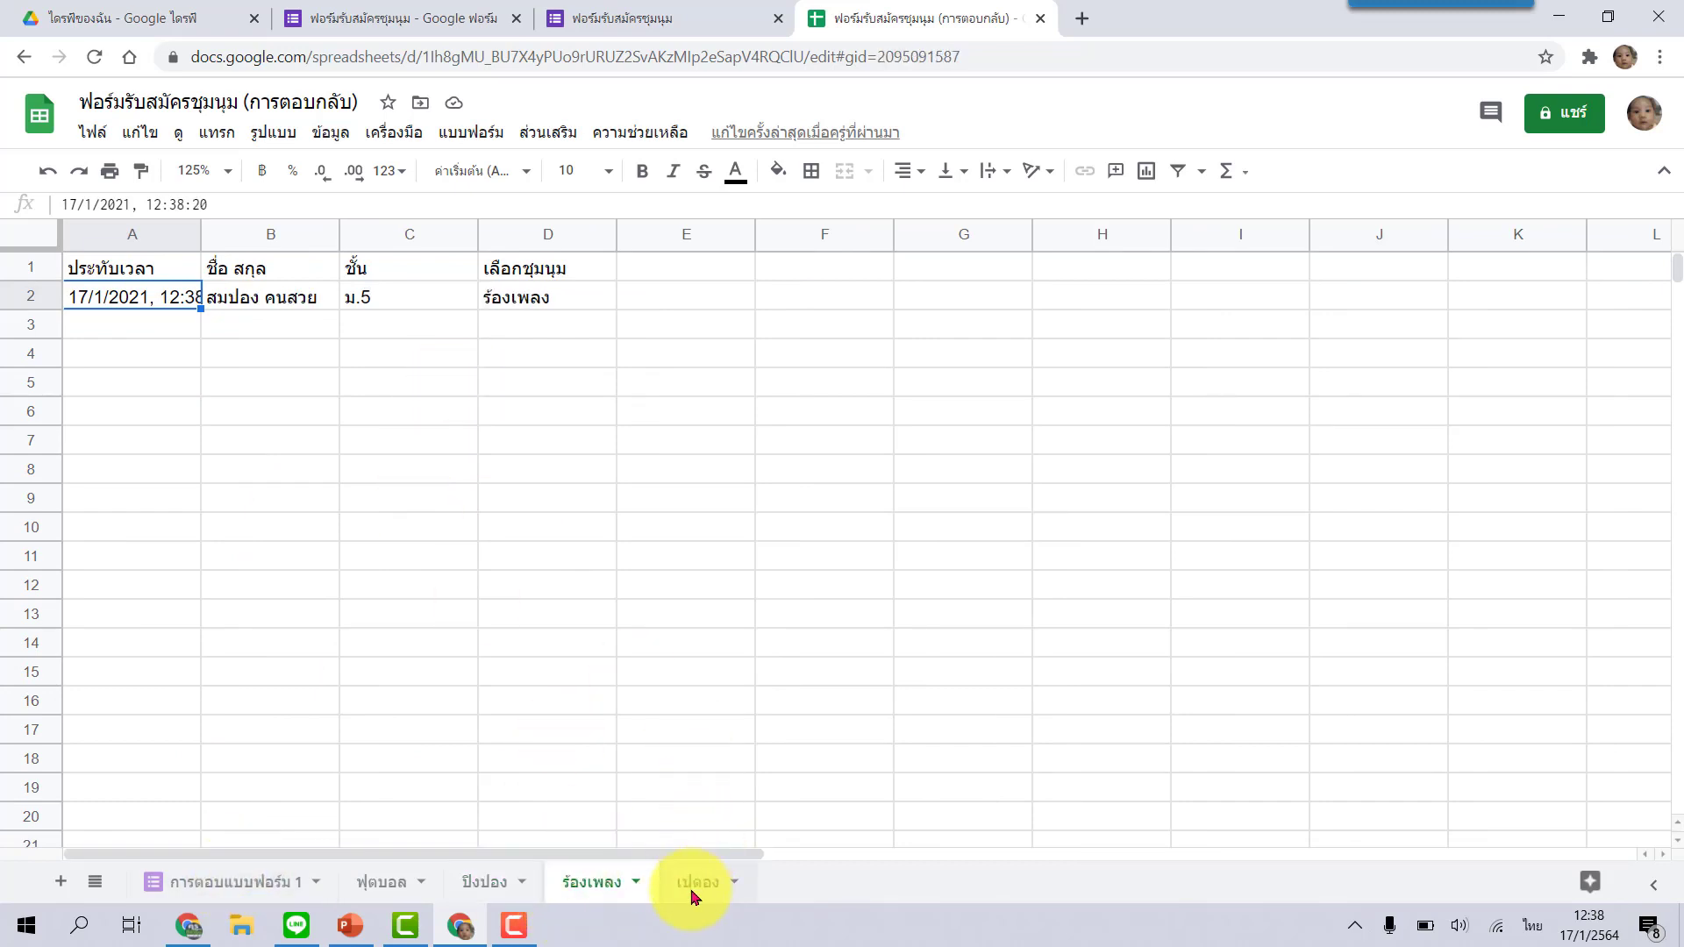
click(697, 886)
Return to the registration form and submit another response with a sample full name, class ม.6 and club เปตอง
click(680, 18)
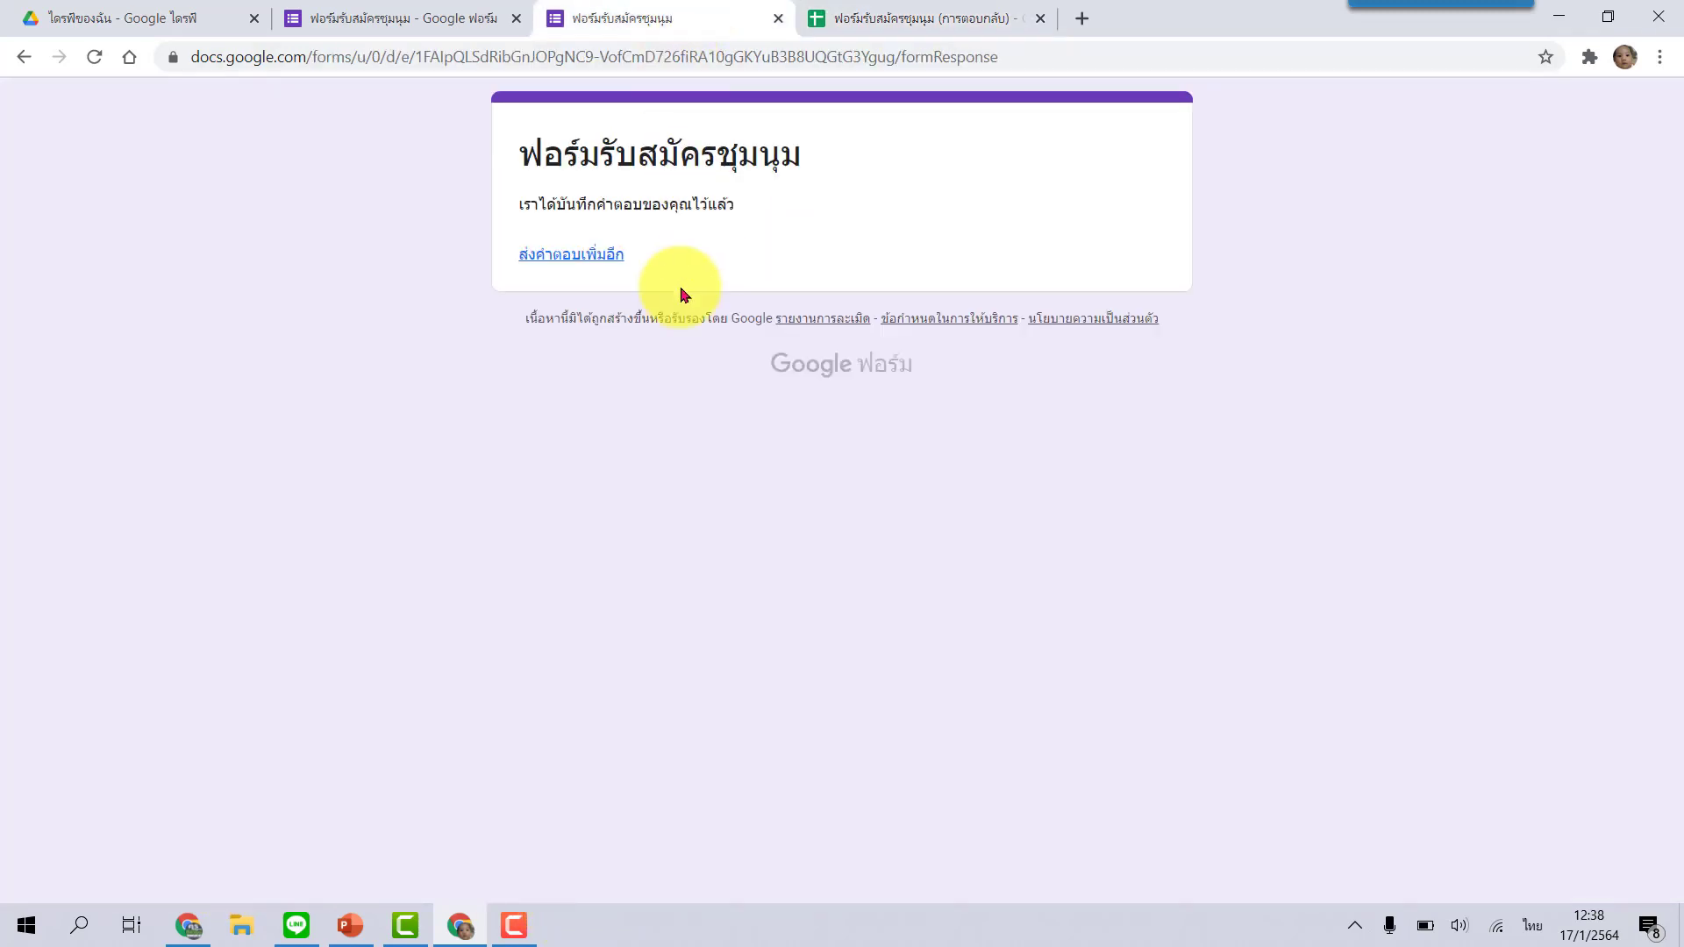
click(593, 255)
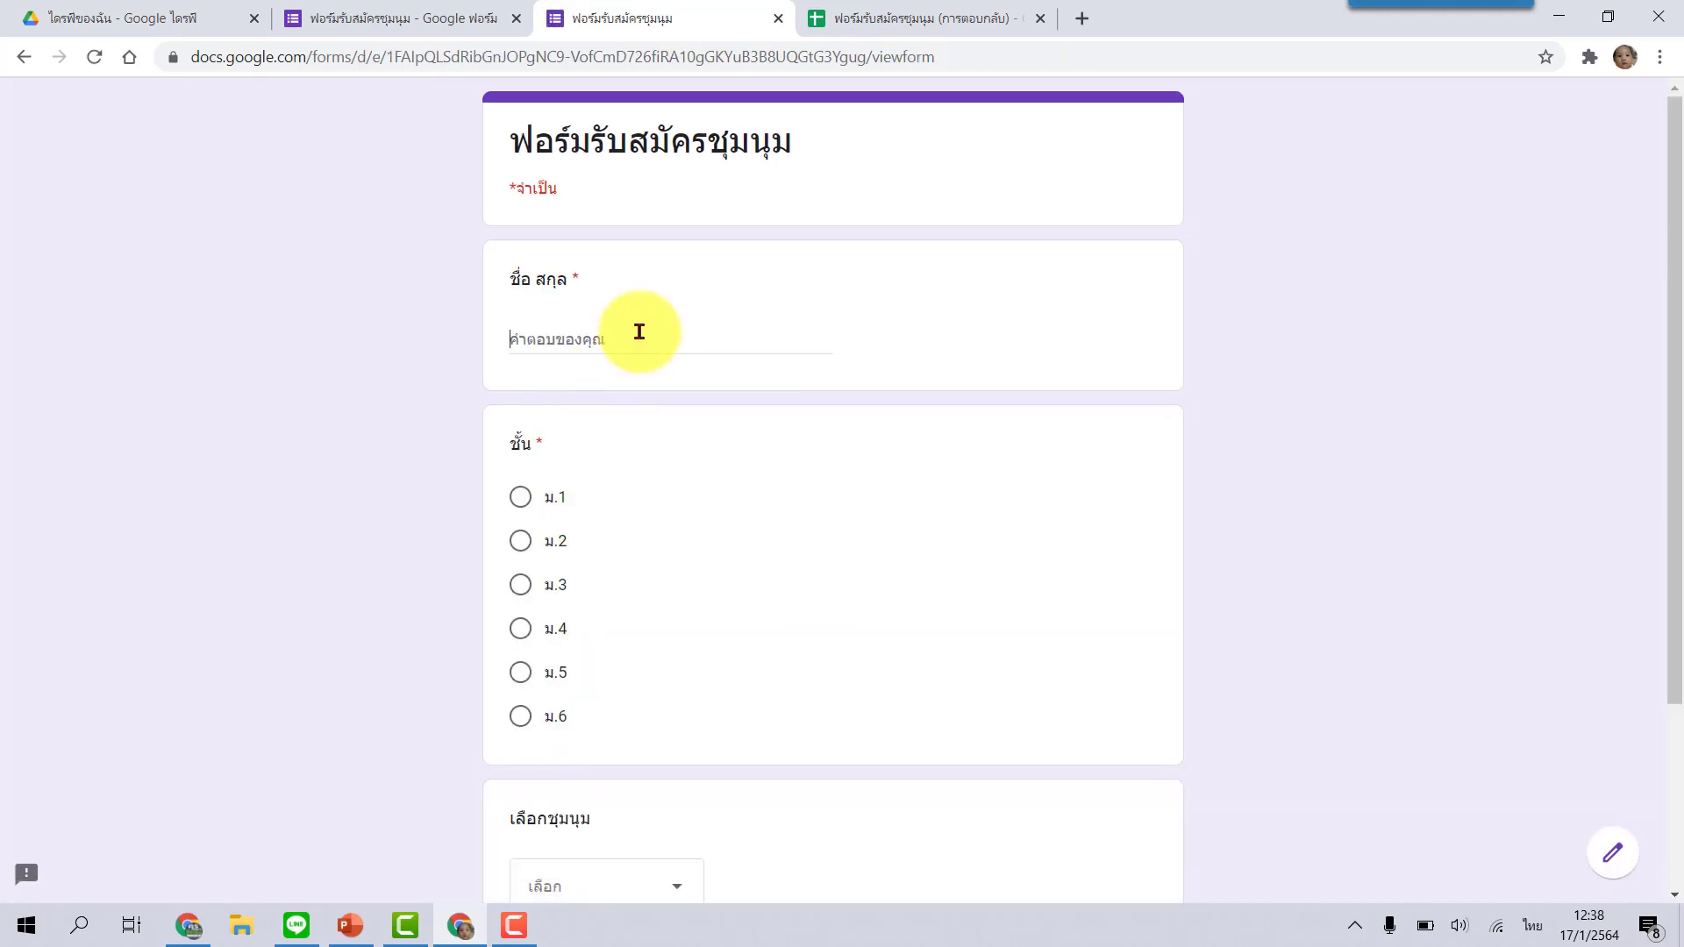
click(640, 336)
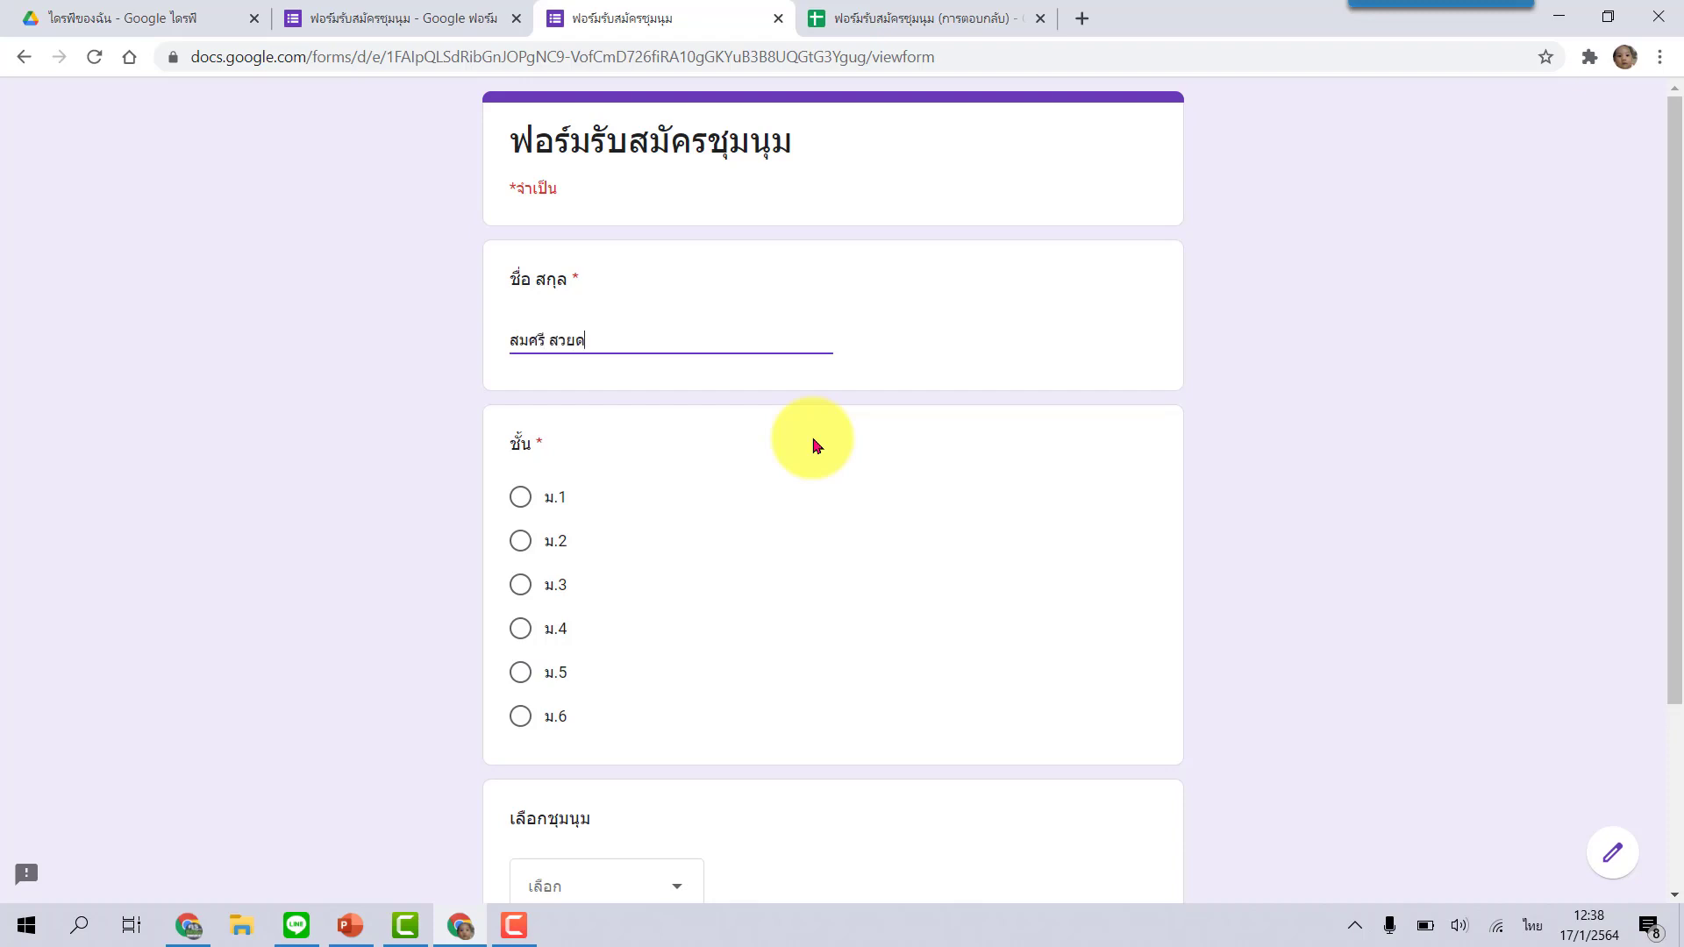
click(517, 717)
scroll(714, 646, down, 3)
click(677, 647)
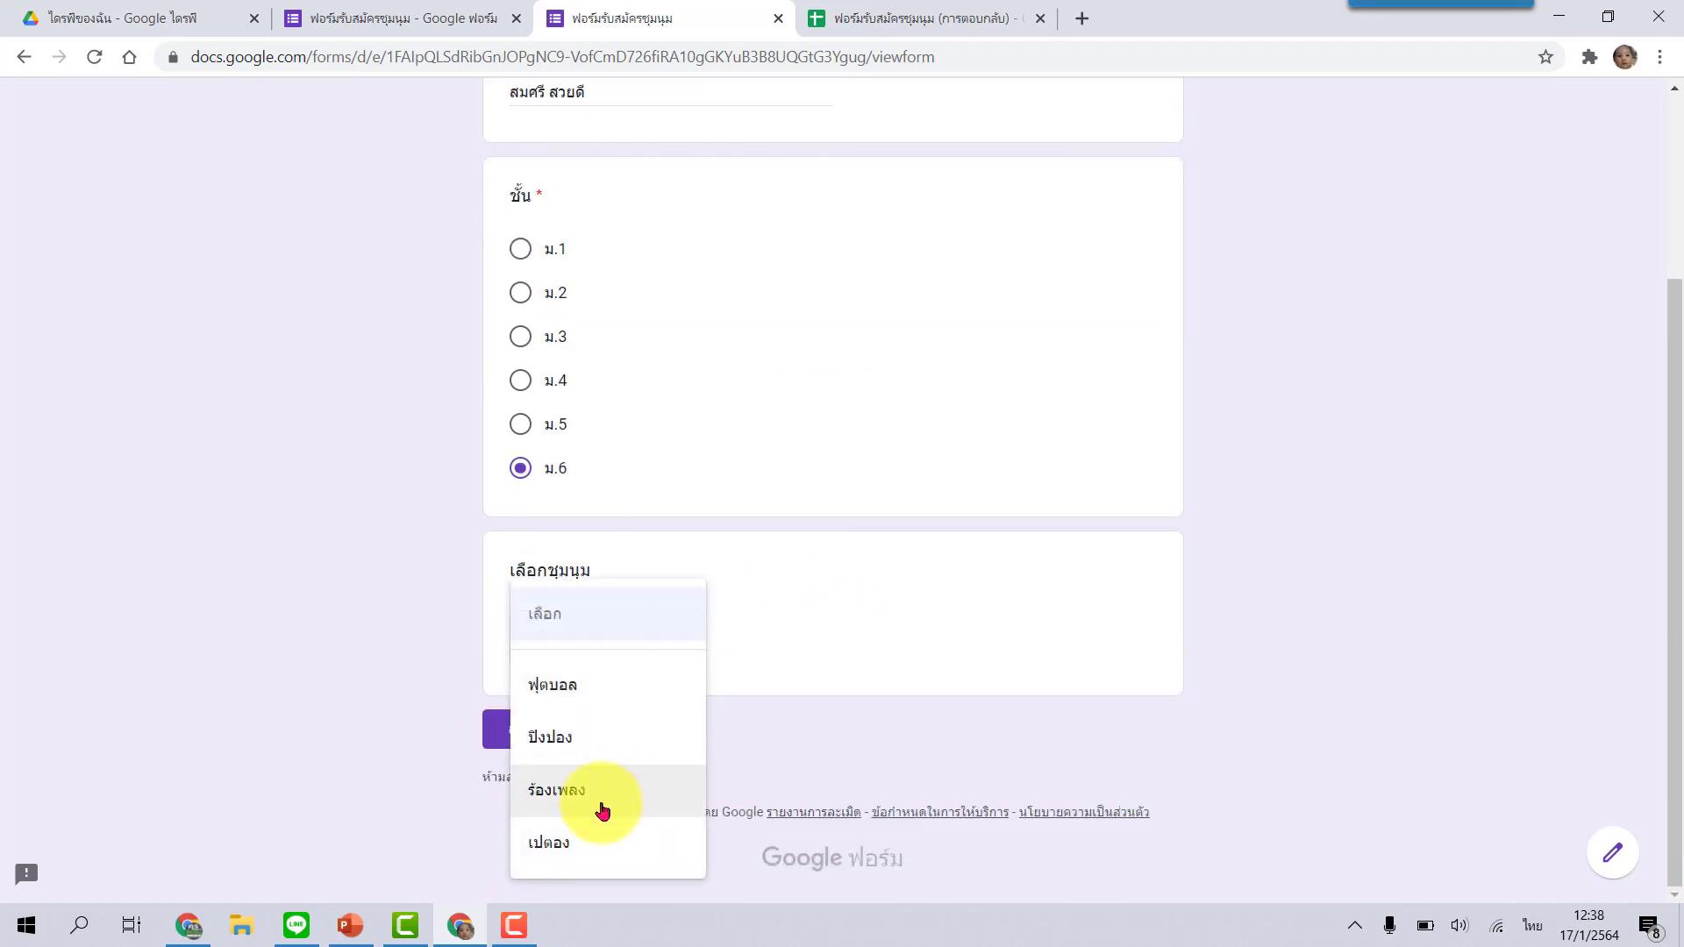
click(572, 849)
click(537, 738)
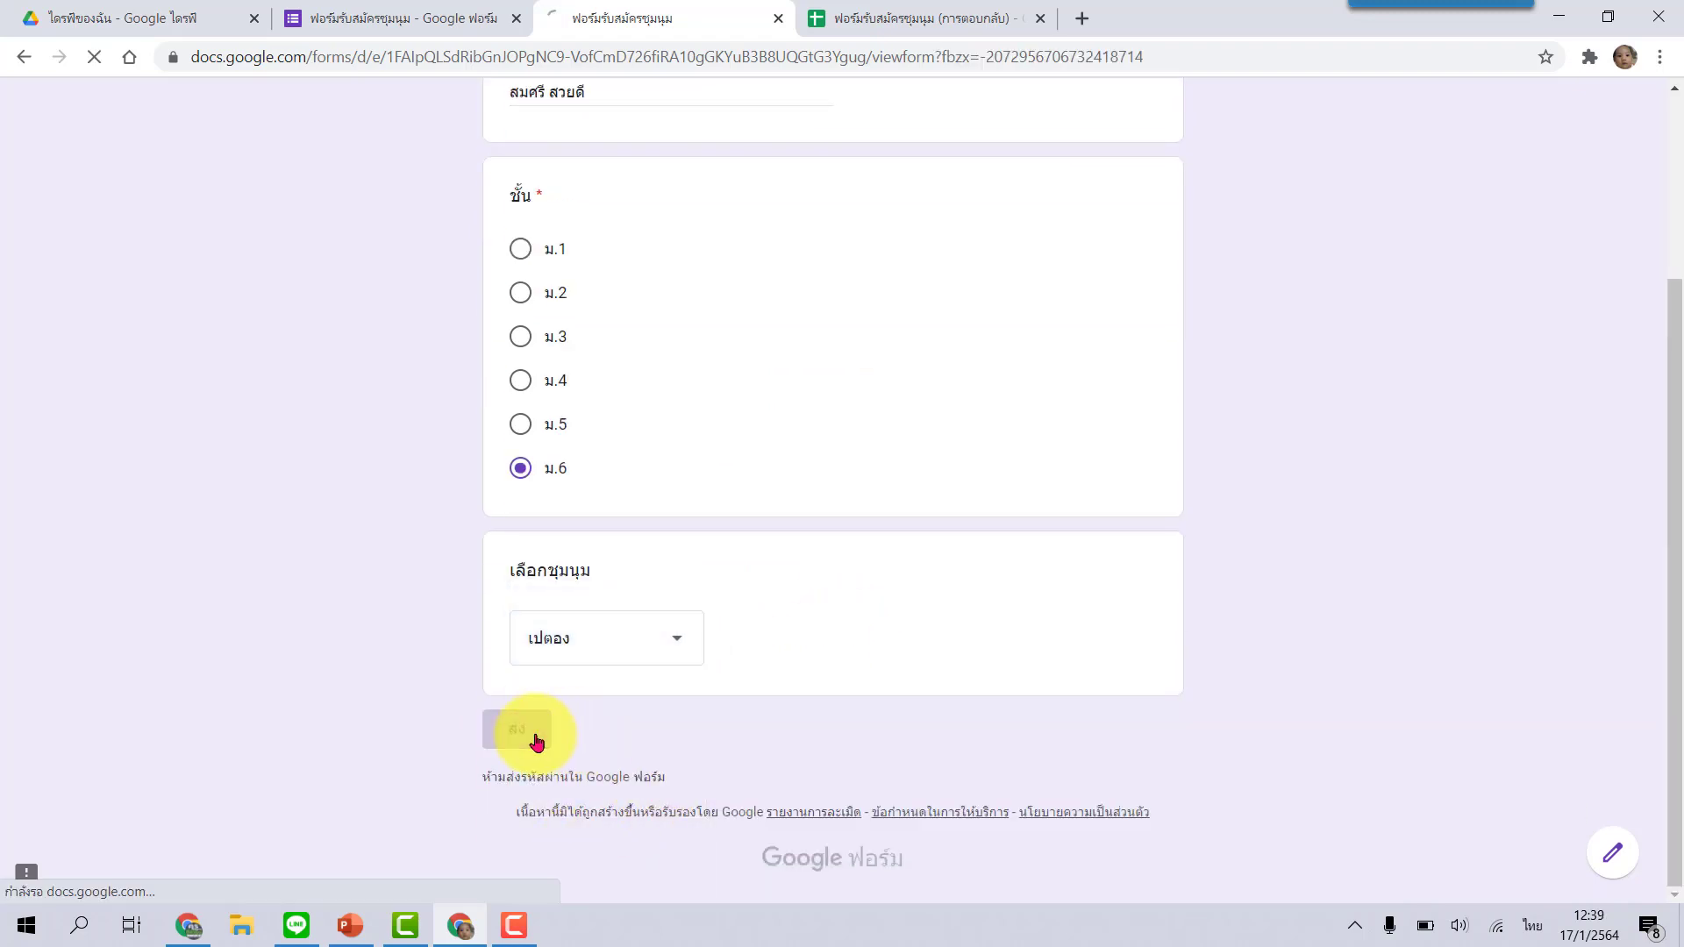
Review the registrations in the เปตอง, ร้องเพลง, ปิงปอง, ฟุตบอล and การตอบแบบฟอร์ม 1 sheets, and switch to the PowerPoint presentation
click(903, 19)
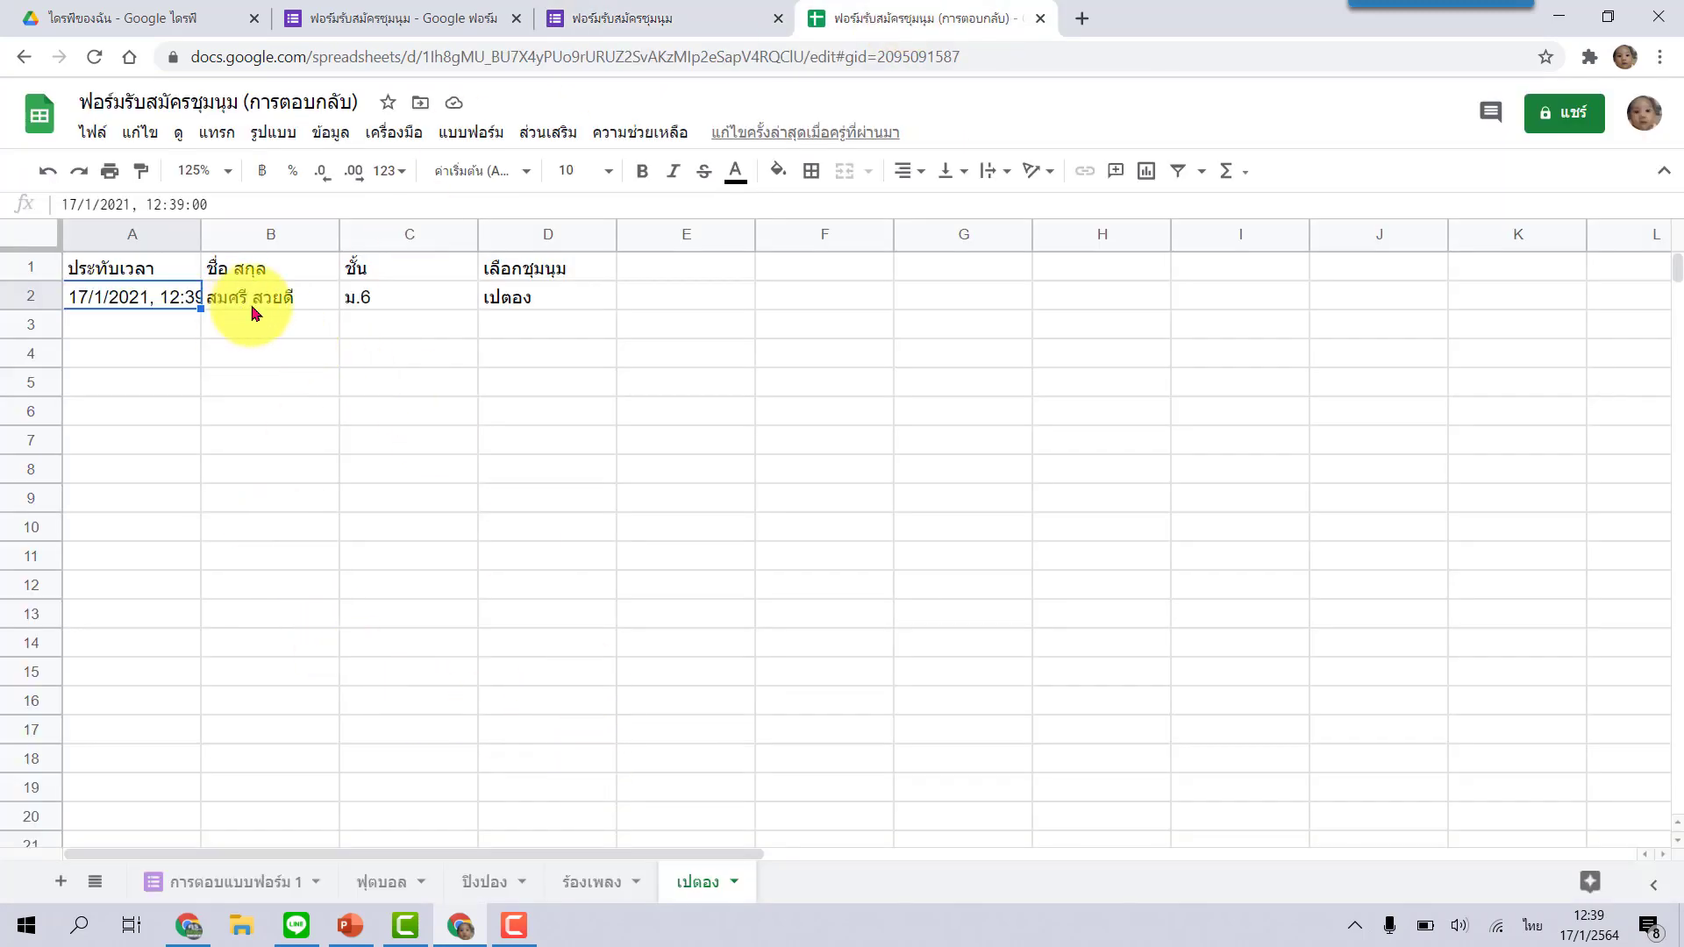
click(593, 883)
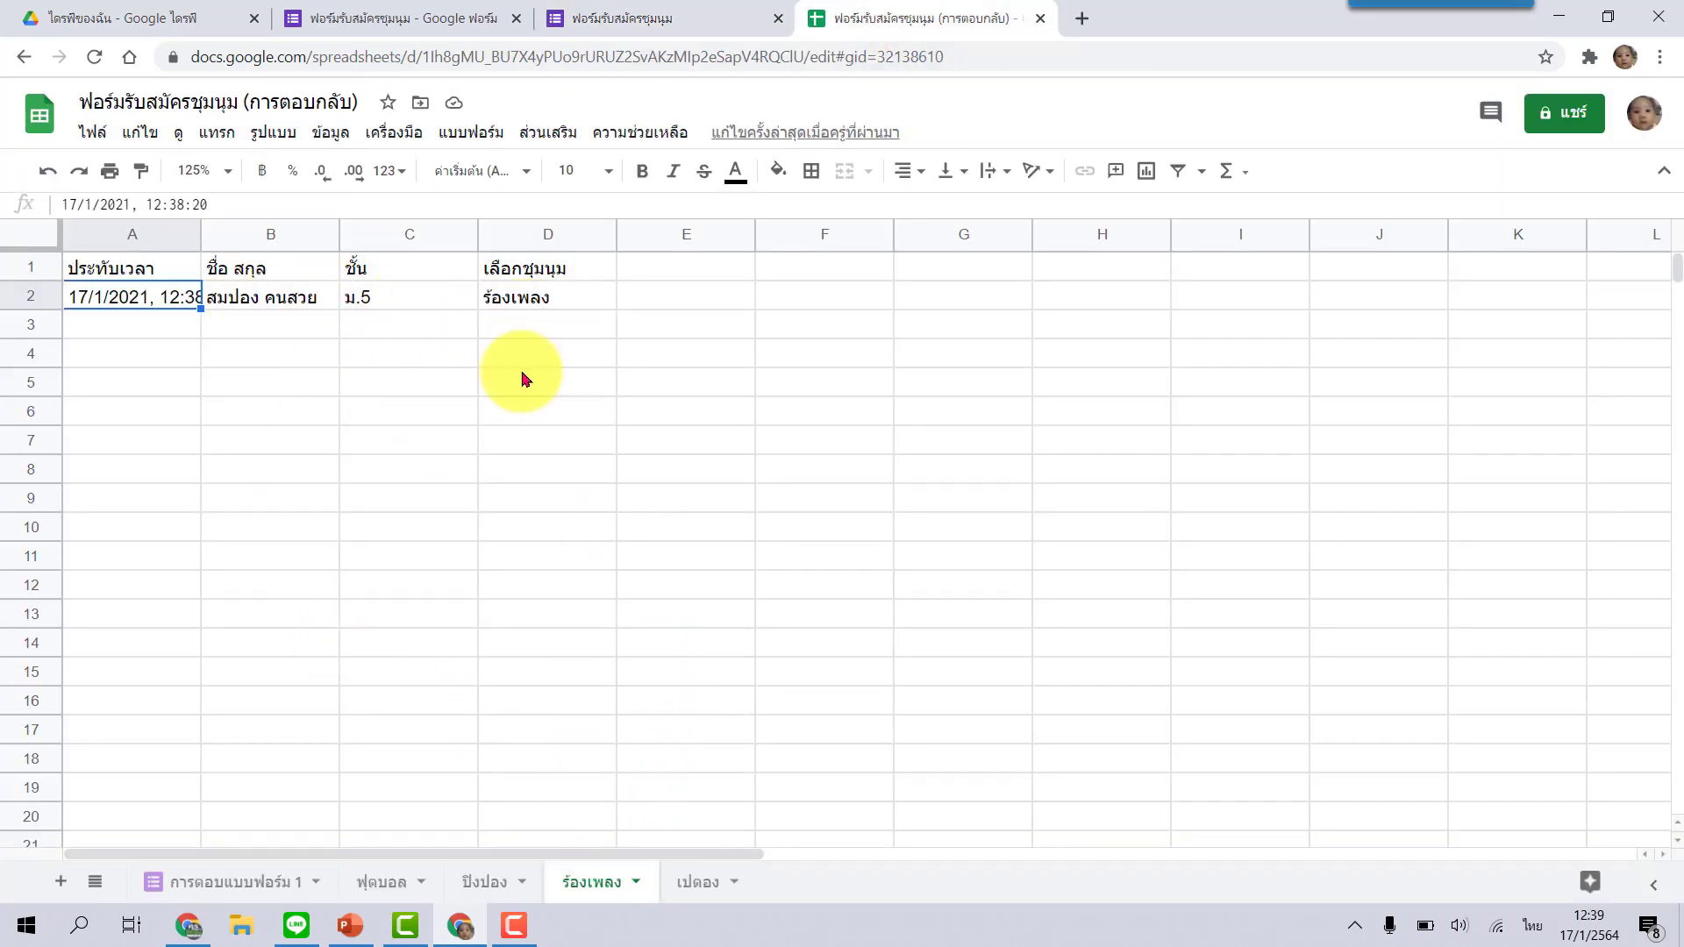
click(482, 882)
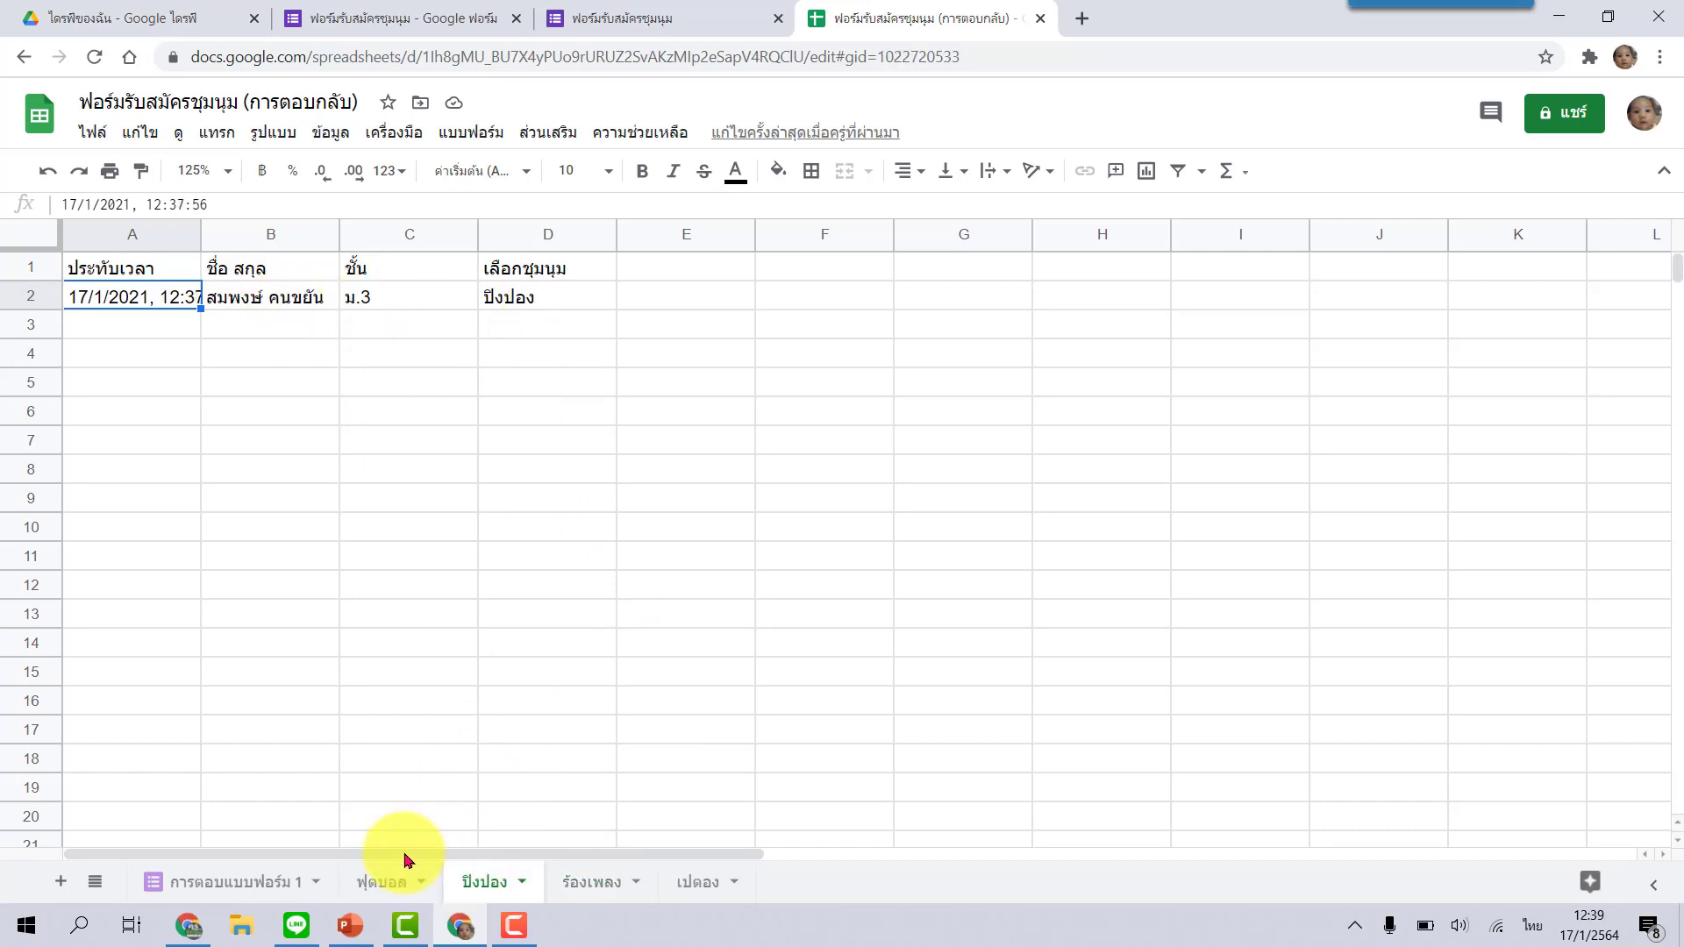
click(385, 884)
click(226, 884)
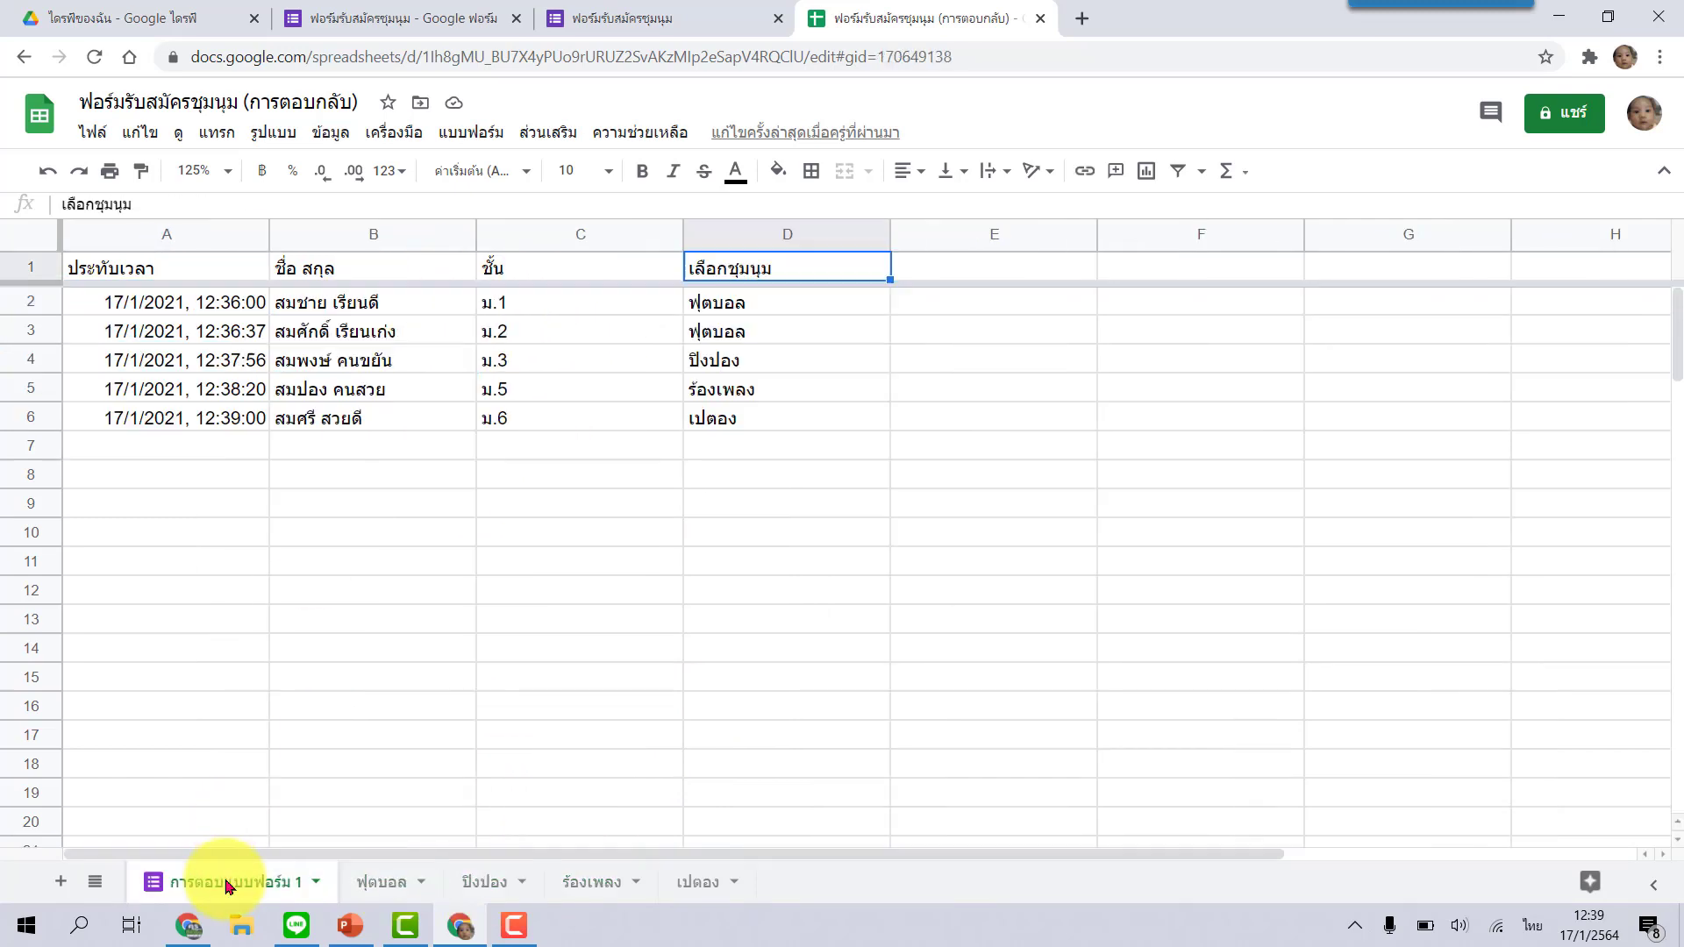
click(664, 16)
click(918, 19)
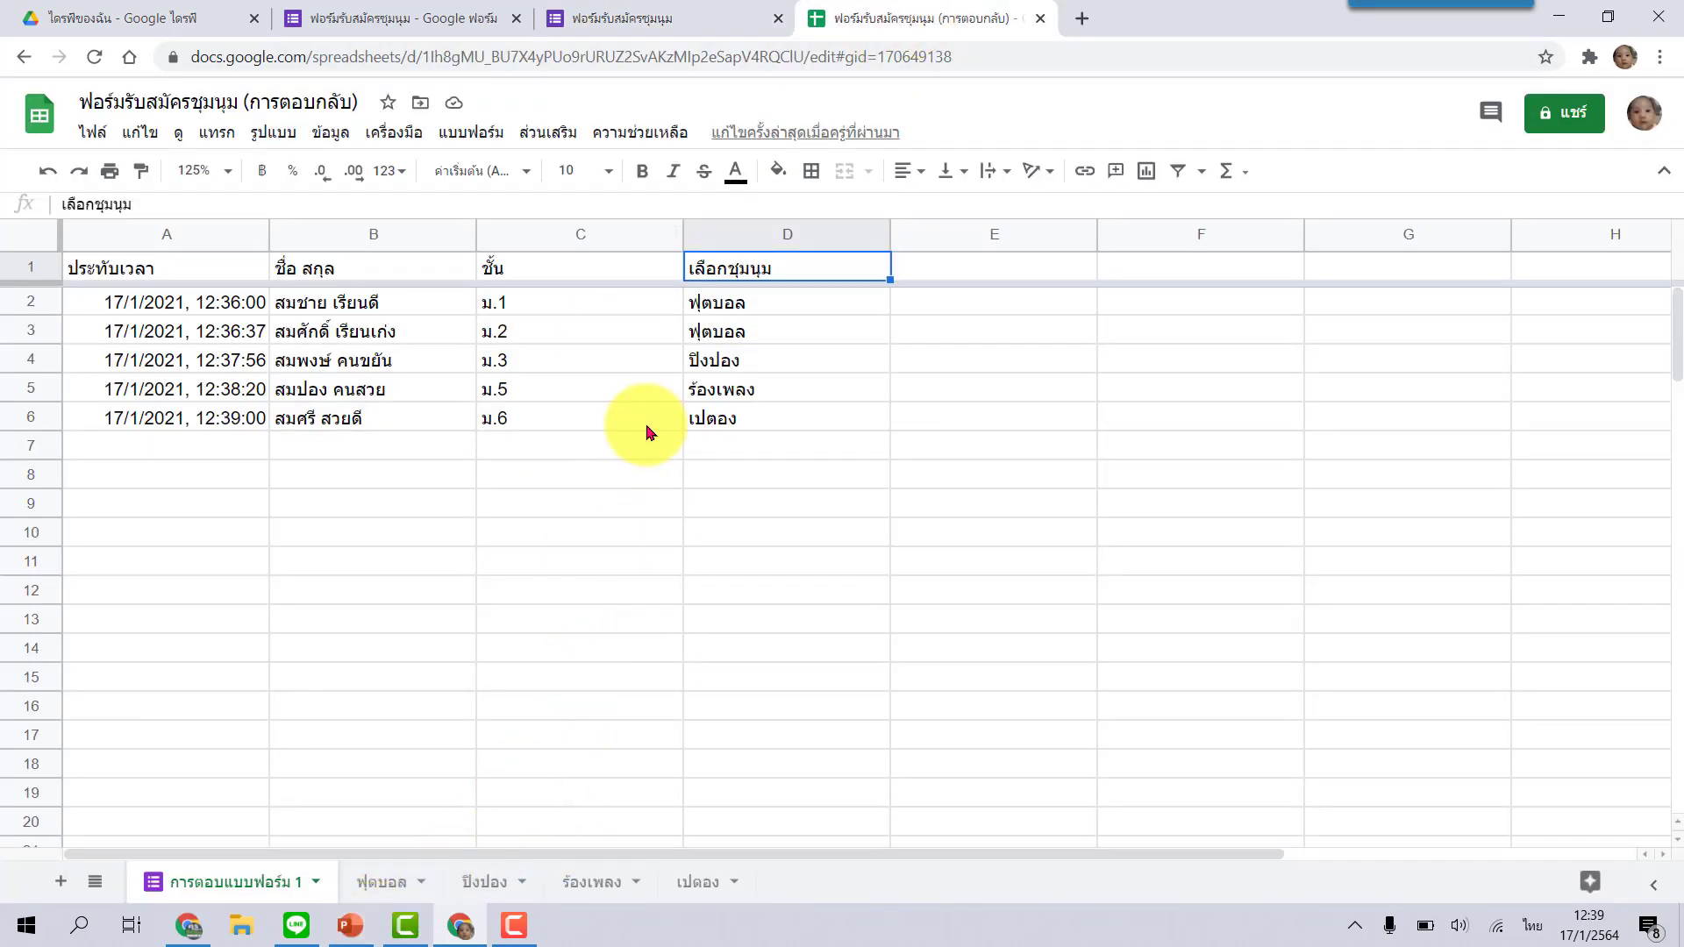
click(350, 925)
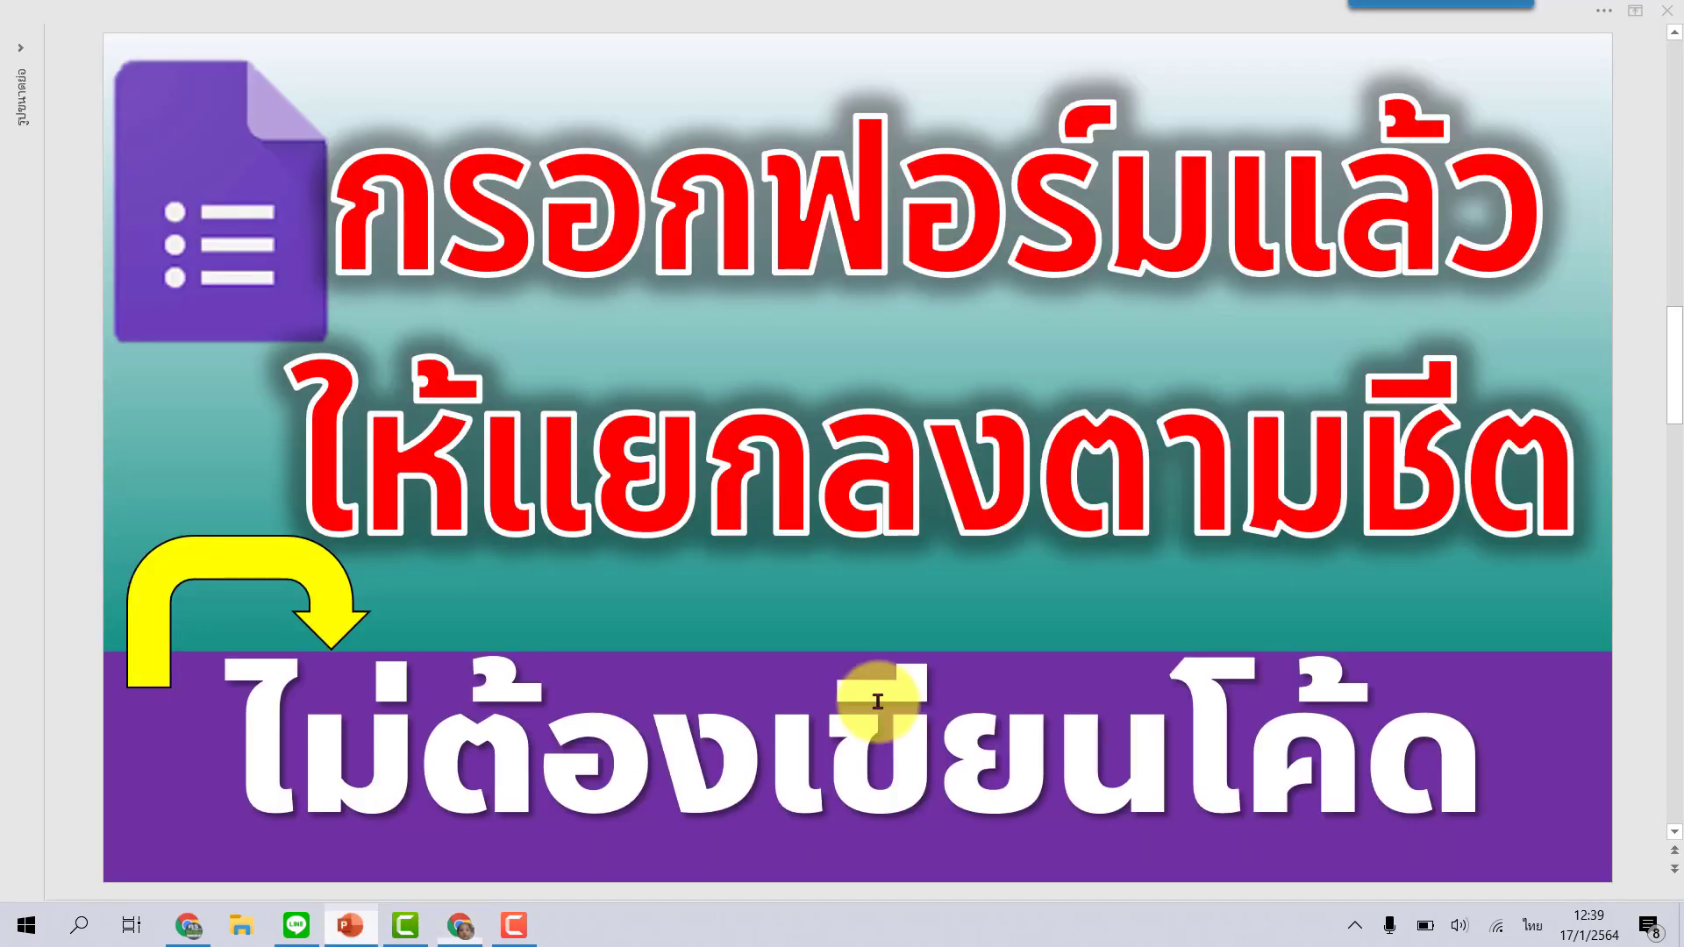